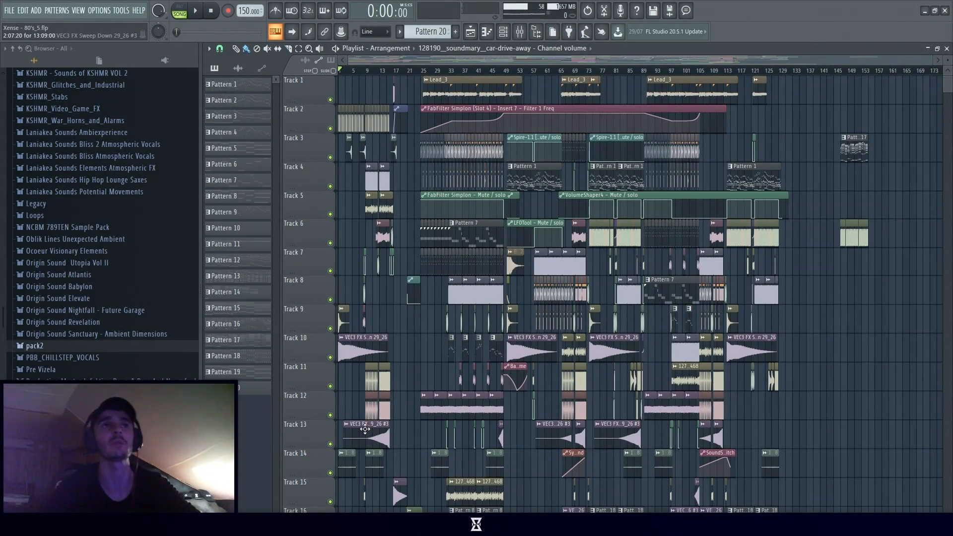
Play the arrangement from about bar 16 through the first Lead_3 vocal section, then stop playback.
mouse_move(935, 61)
mouse_down()
mouse_move(488, 59)
mouse_move(933, 60)
mouse_up()
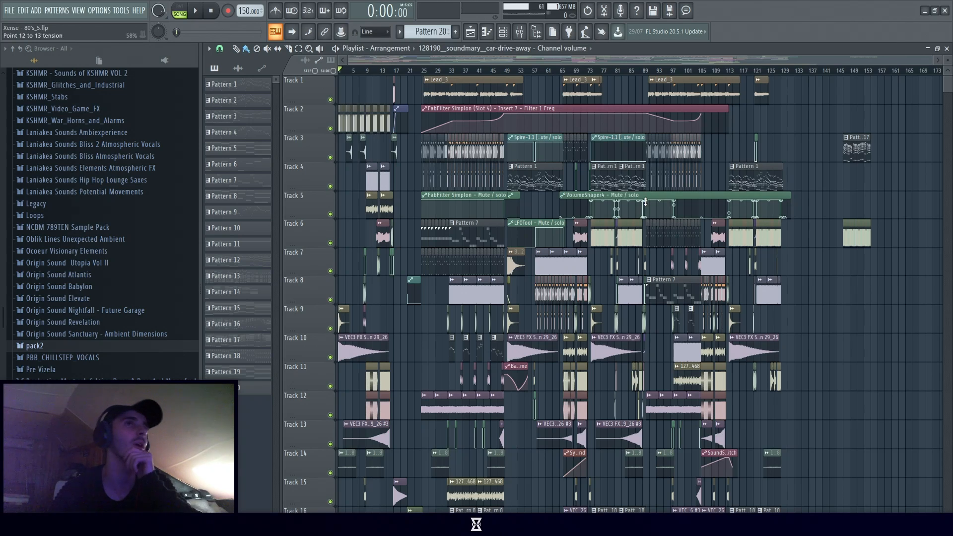
click(392, 72)
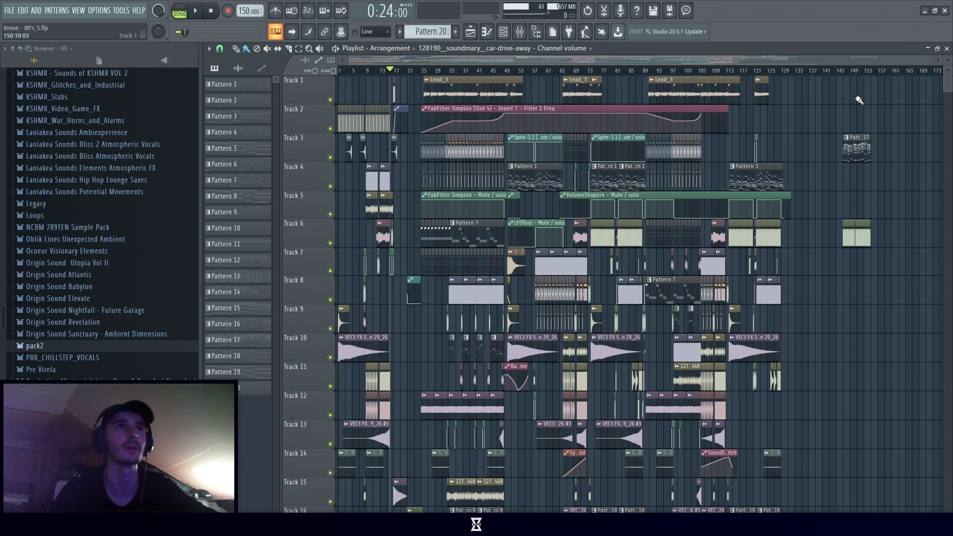
key(space)
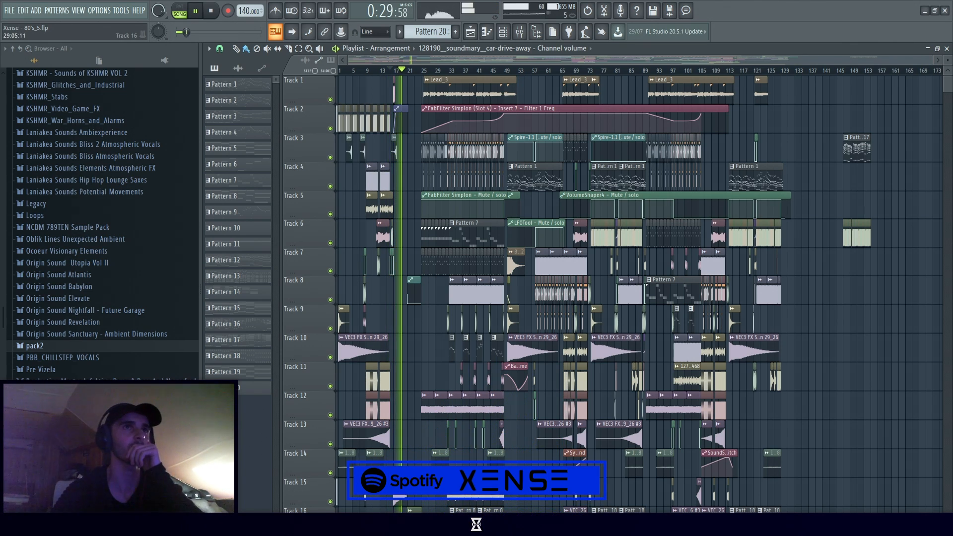
drag(931, 60, 522, 56)
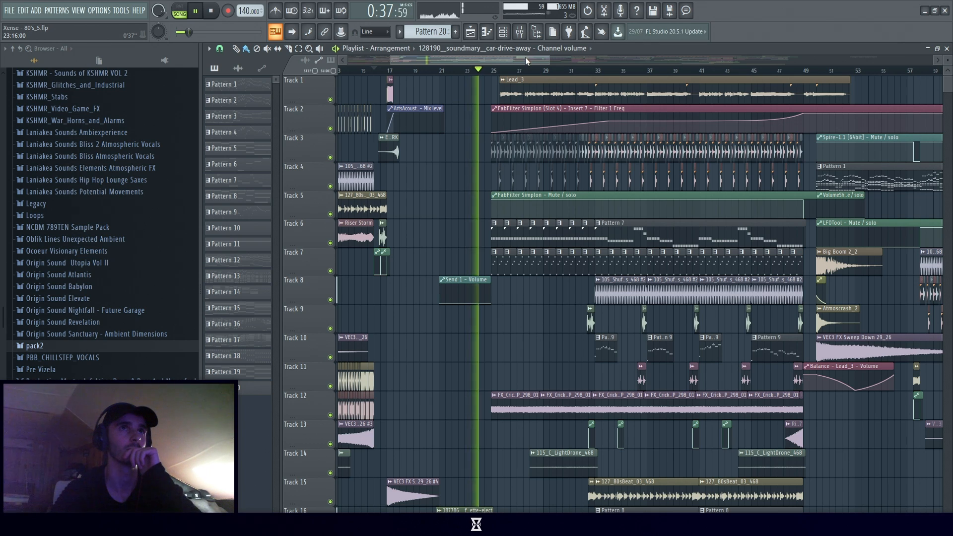
drag(525, 57, 531, 57)
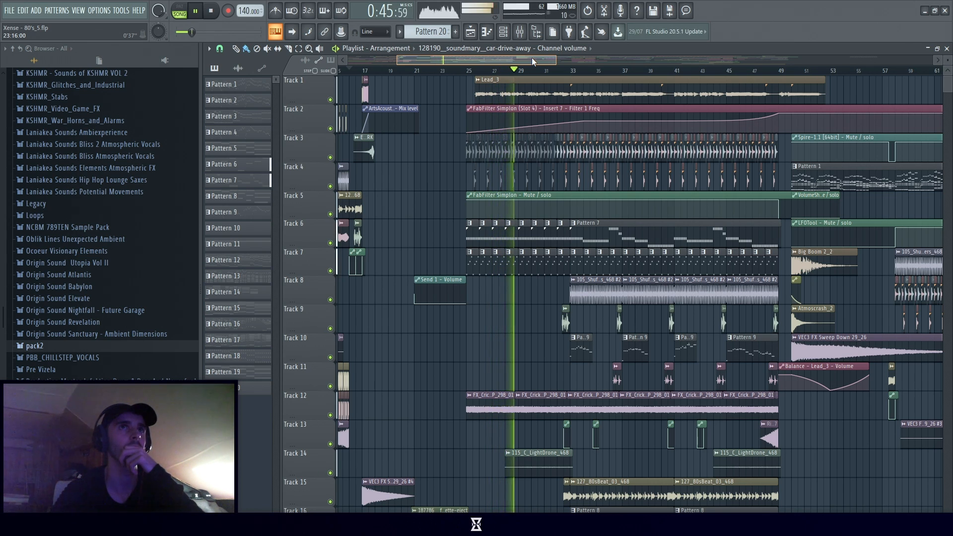
drag(531, 58, 543, 58)
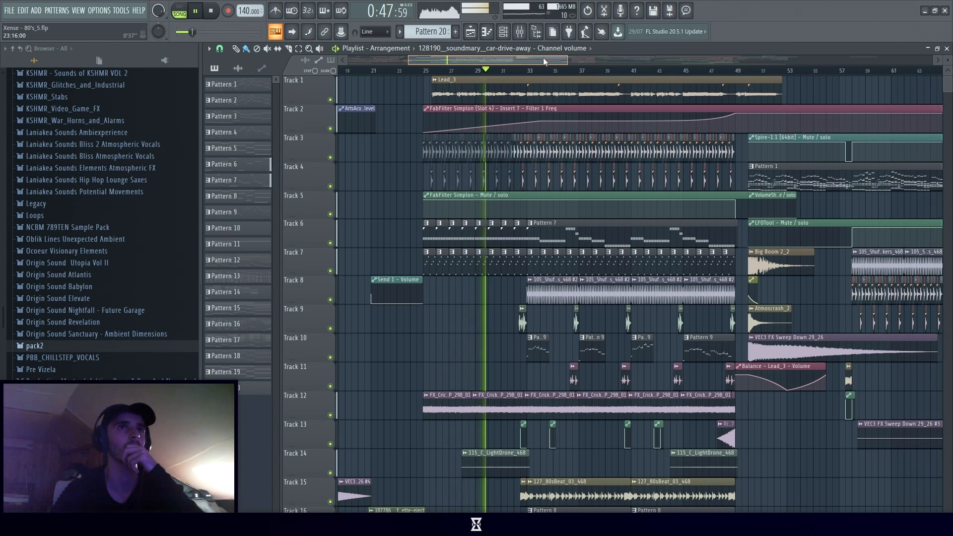
drag(543, 57, 562, 56)
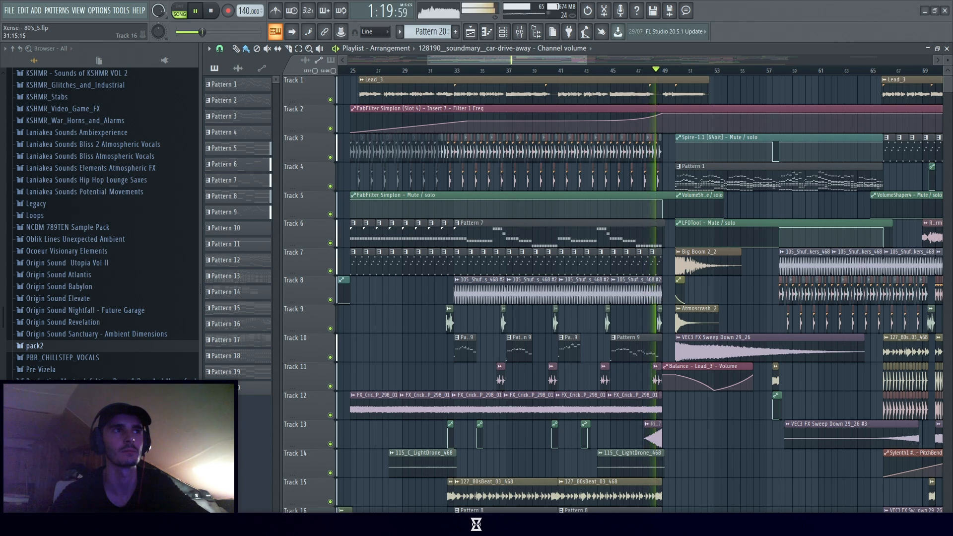
click(213, 12)
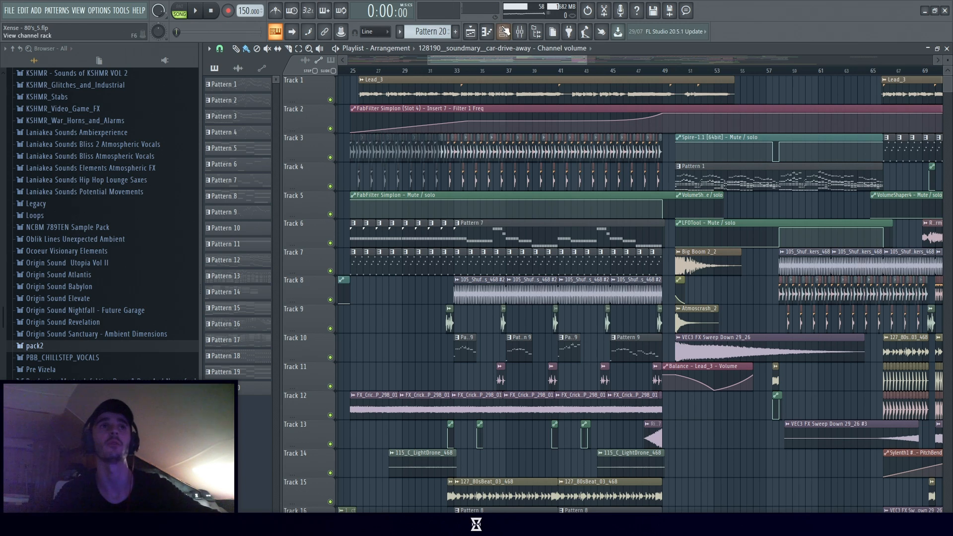
Solo Track 1 holding the Lead_3 vocal and place the playhead at the start of its first clip.
drag(521, 58, 496, 68)
click(446, 70)
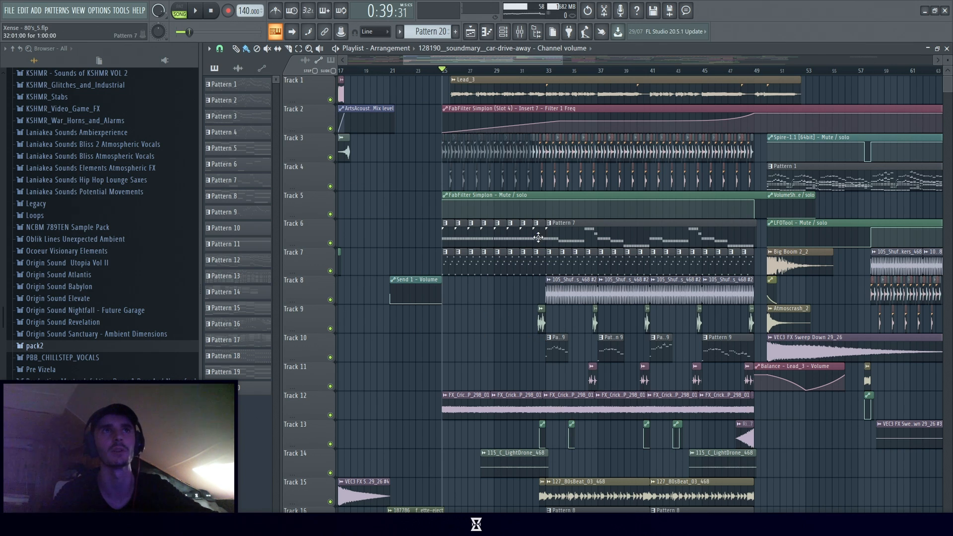
scroll(545, 312, down, 3)
scroll(823, 446, up, 3)
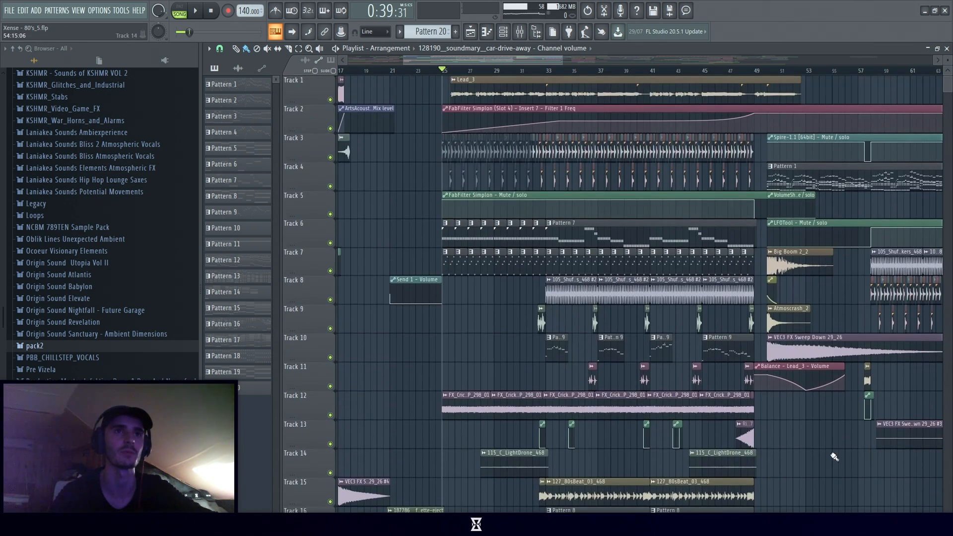
scroll(525, 386, down, 3)
scroll(598, 365, up, 3)
right_click(330, 100)
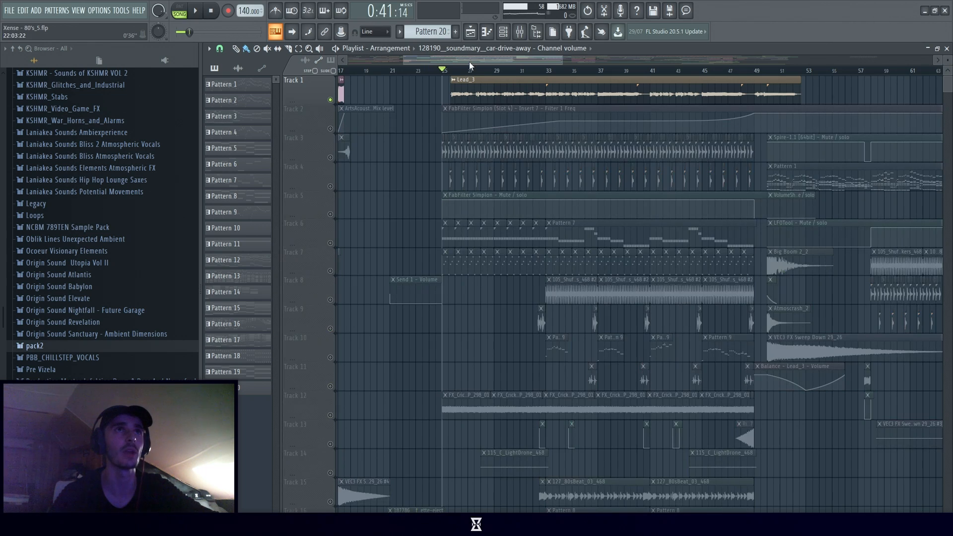
click(457, 72)
click(450, 72)
Open the Lead_3 clip's channel settings, bring up its mixer track 80, and close the channel settings.
double_click(540, 92)
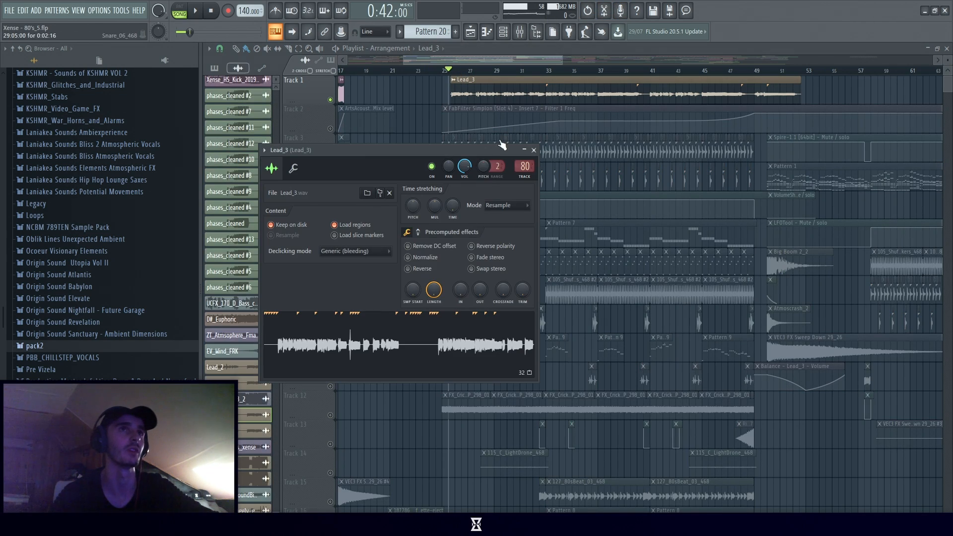
double_click(524, 166)
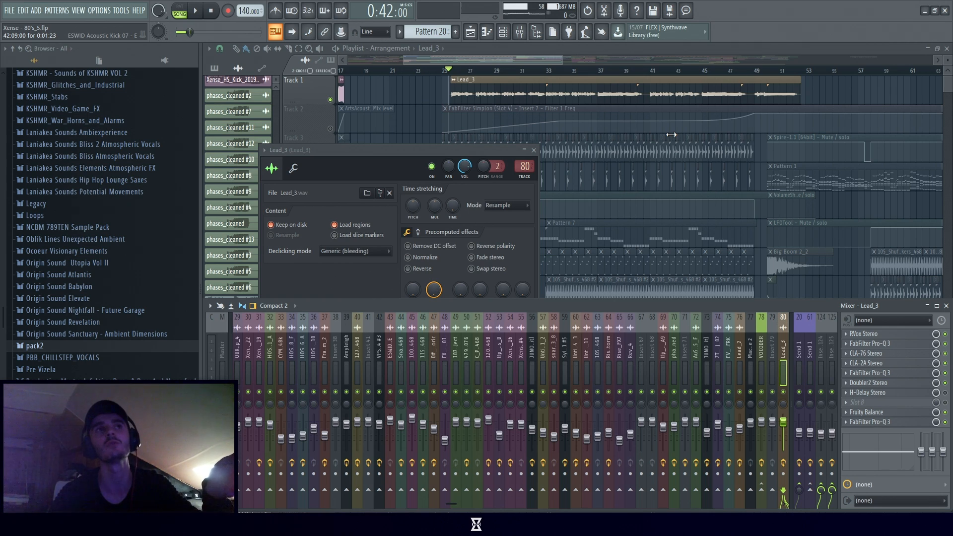
click(534, 150)
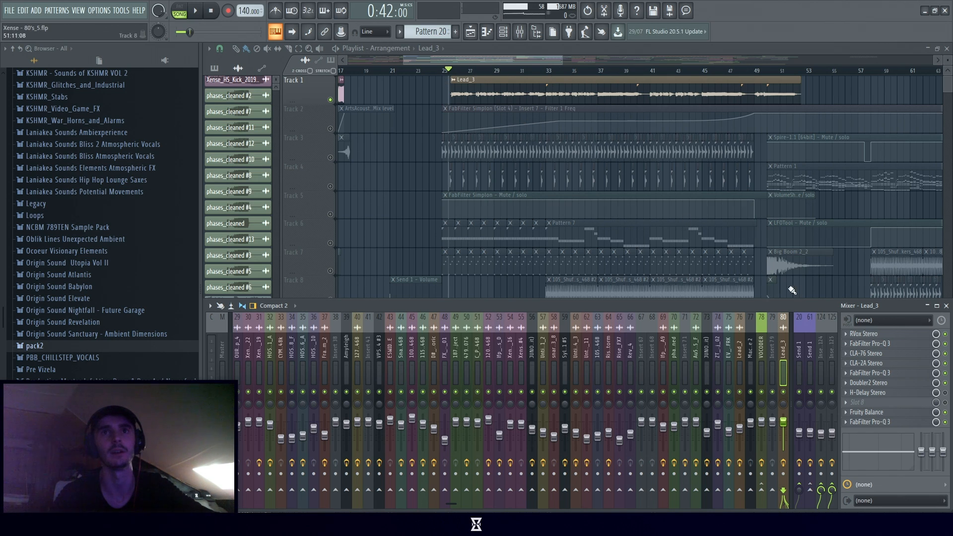
Review the RVox, first FabFilter Pro-Q 3 and CLA-76 settings on the Lead_3 mixer track.
click(865, 334)
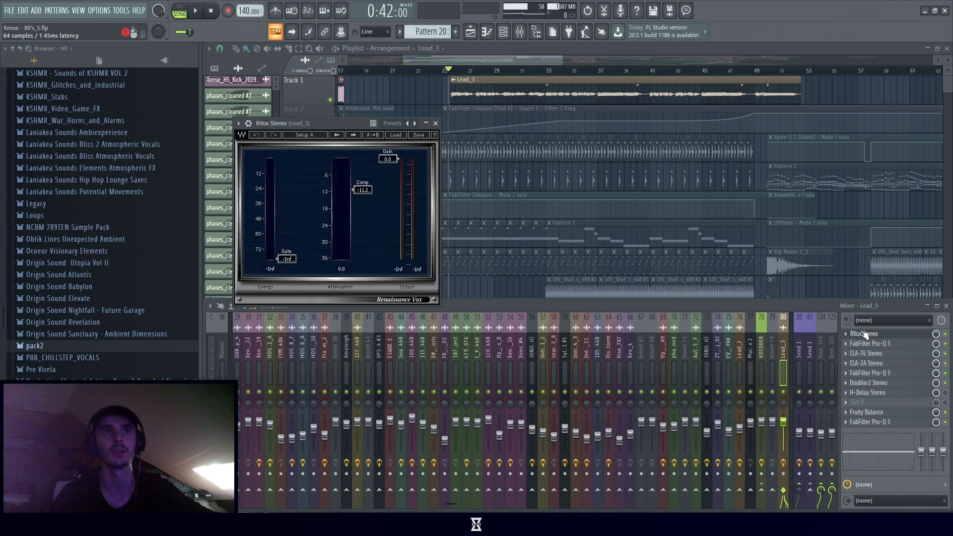
click(436, 124)
click(883, 345)
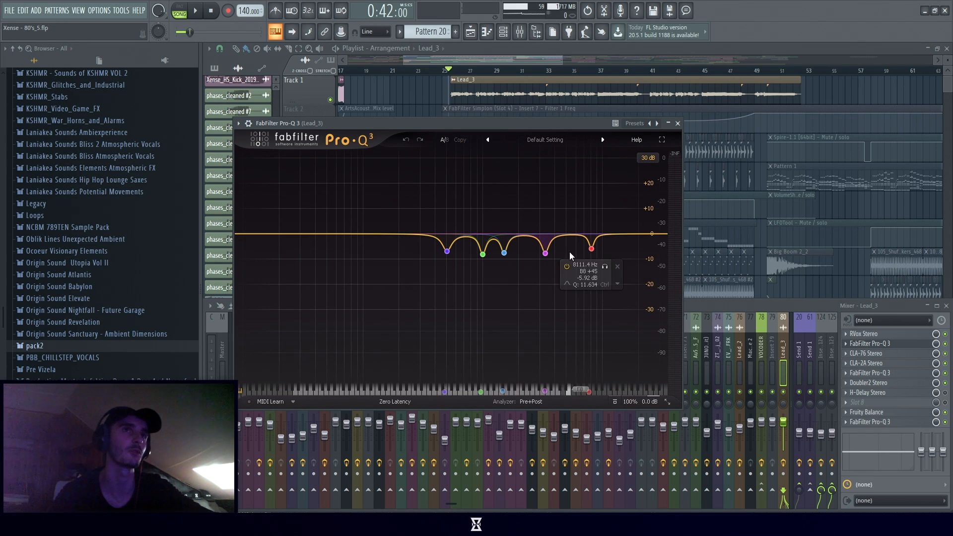
click(677, 123)
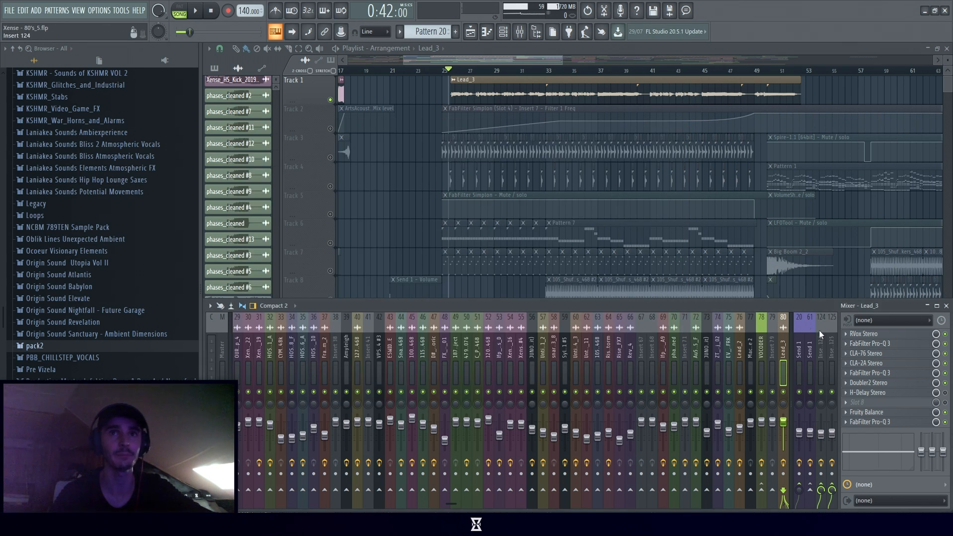
click(873, 354)
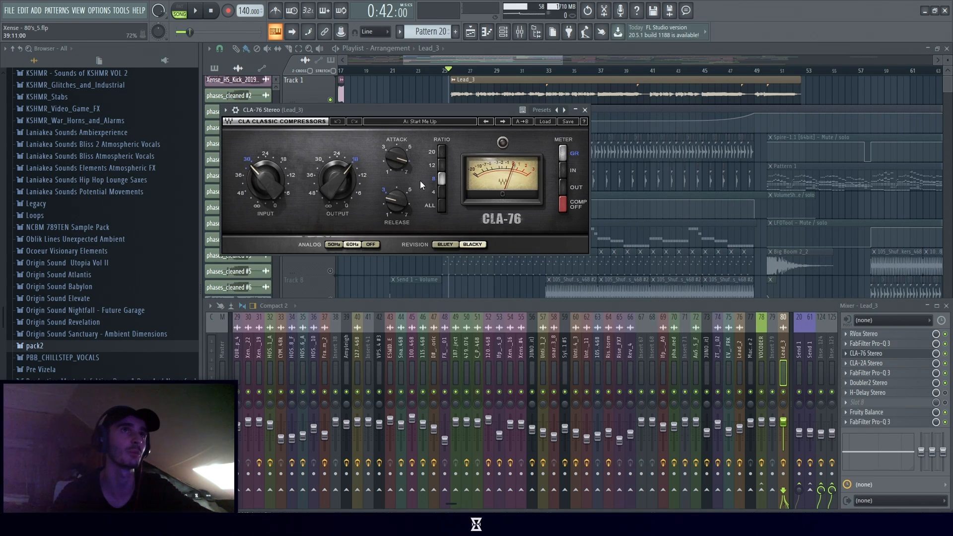
click(586, 110)
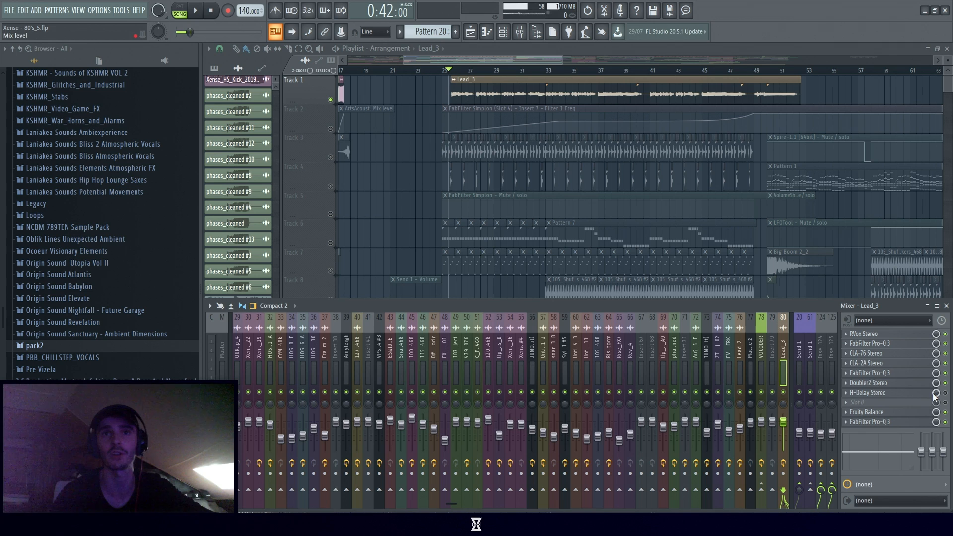
Review the CLA-2A, second FabFilter Pro-Q 3, Doubler2 and H-Delay settings in the Lead_3 effect chain.
click(890, 364)
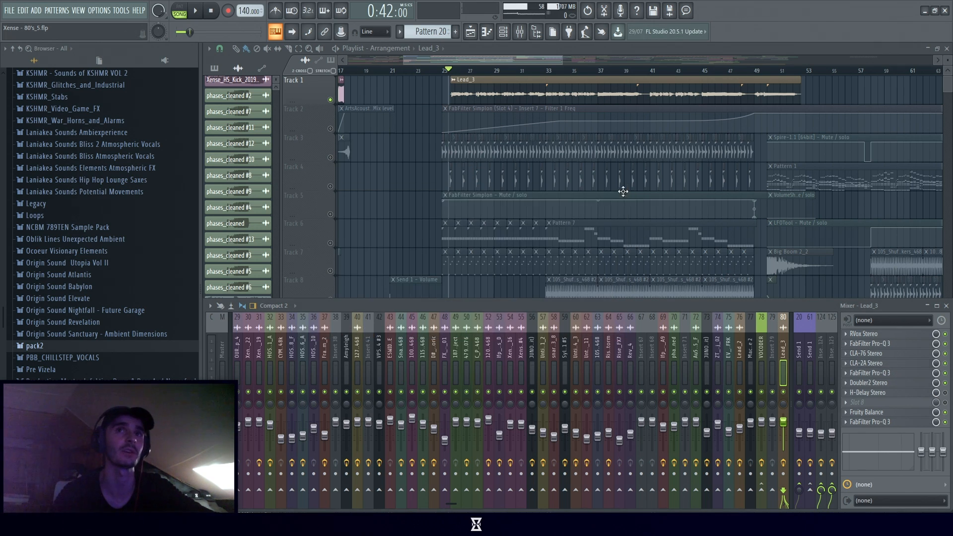
click(623, 191)
click(873, 373)
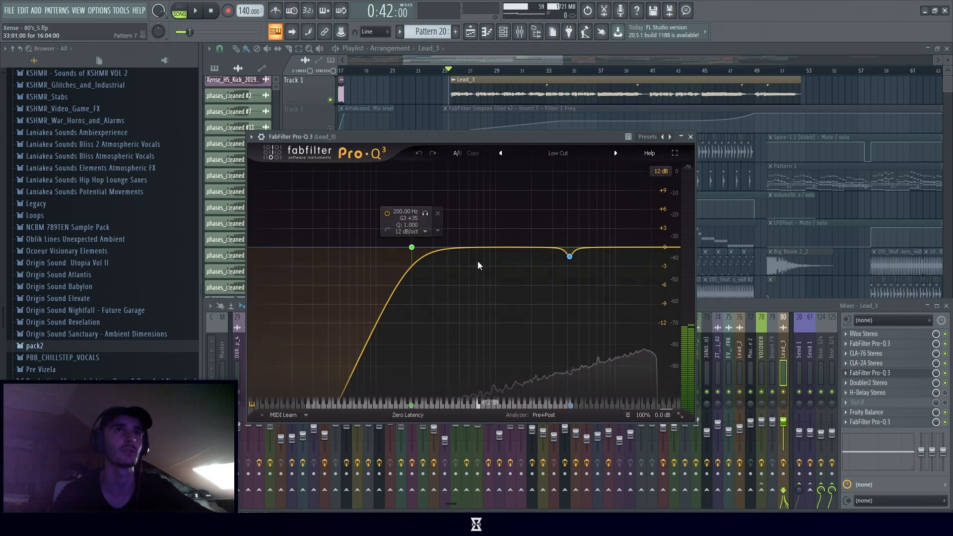
click(690, 137)
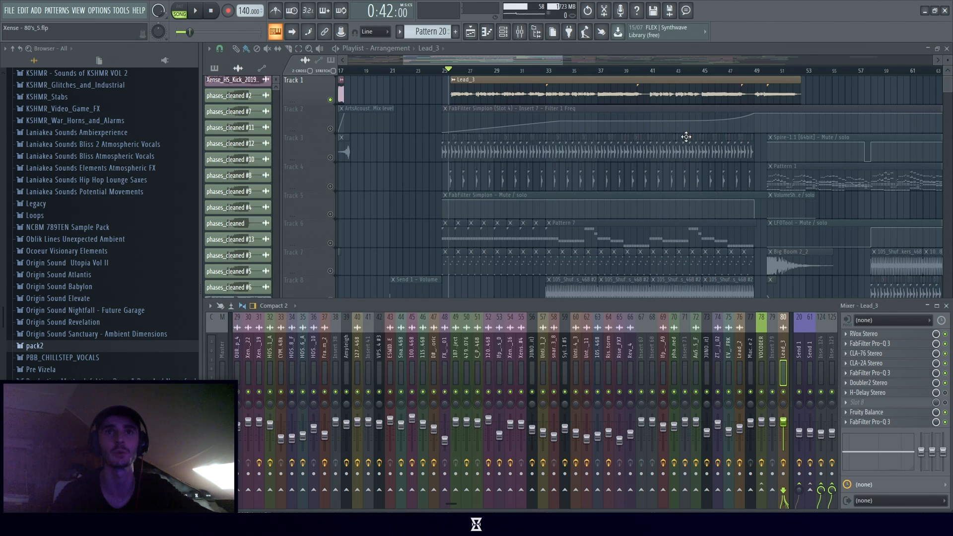
click(873, 383)
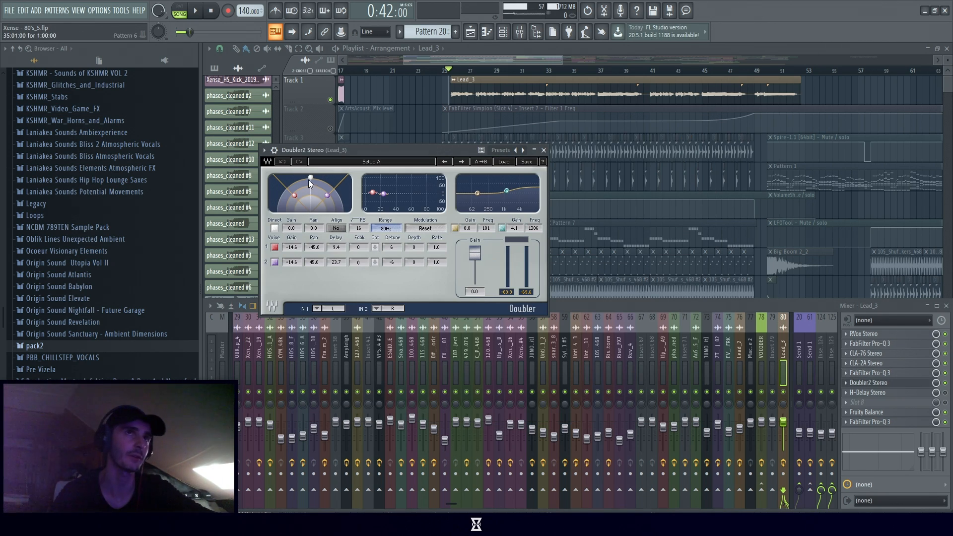
click(543, 150)
click(873, 393)
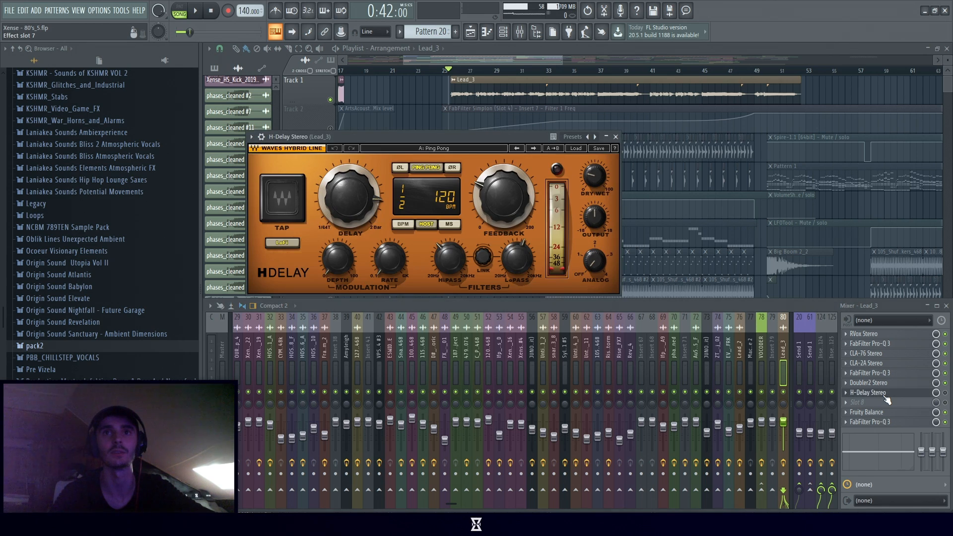
click(884, 393)
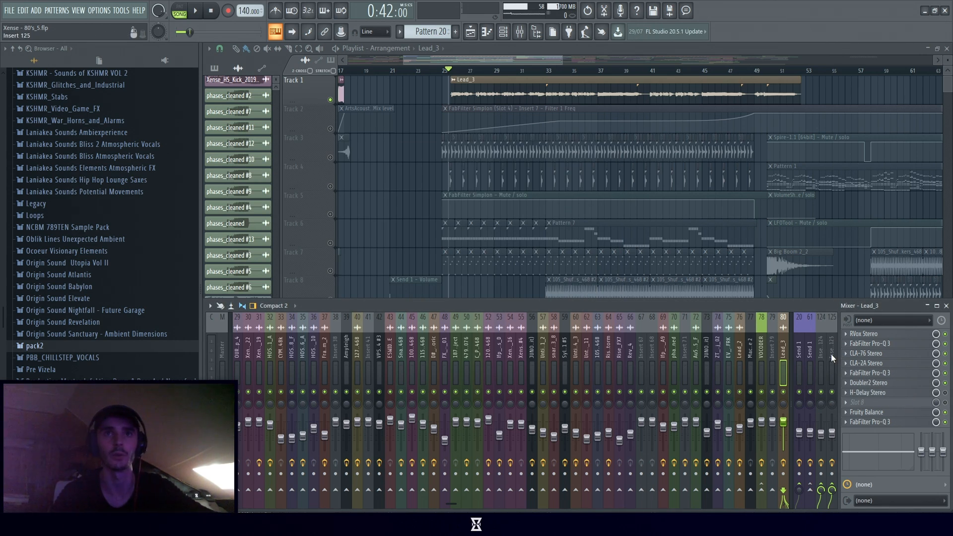
Examine the Balance - Lead_3 - Volume automation on Track 11, marking the time range from about bar 50 to 52.
click(890, 419)
click(891, 419)
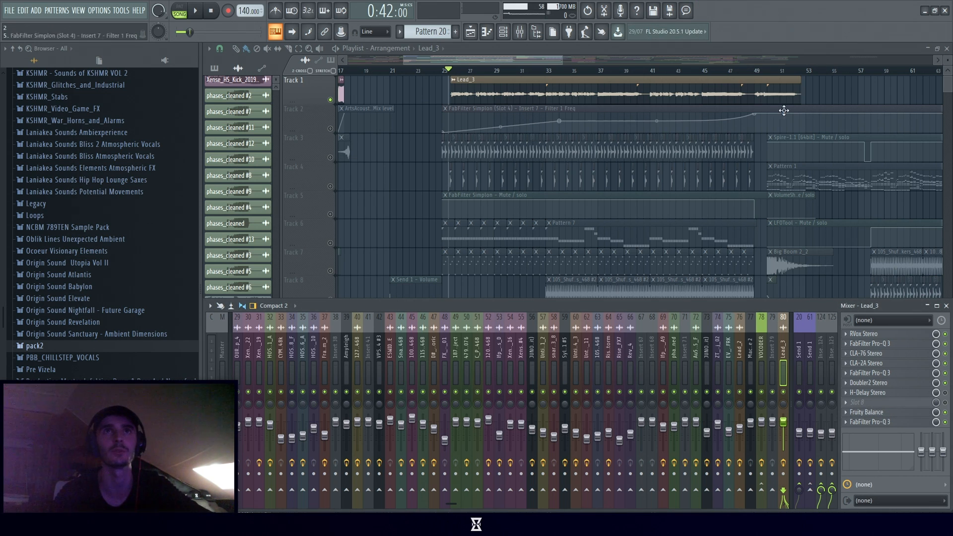
scroll(804, 233, down, 7)
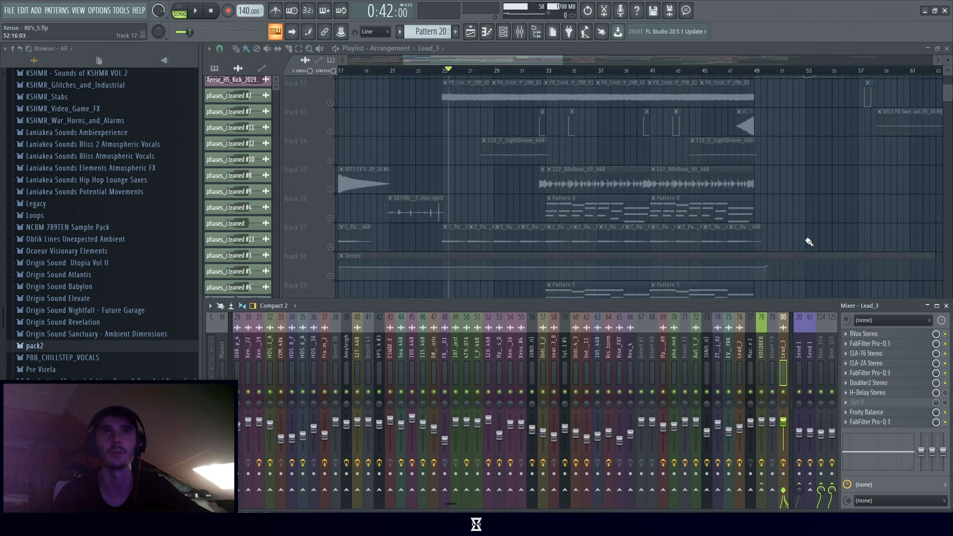
key(F9)
scroll(805, 231, up, 7)
drag(768, 71, 800, 74)
ctrl+click(782, 425)
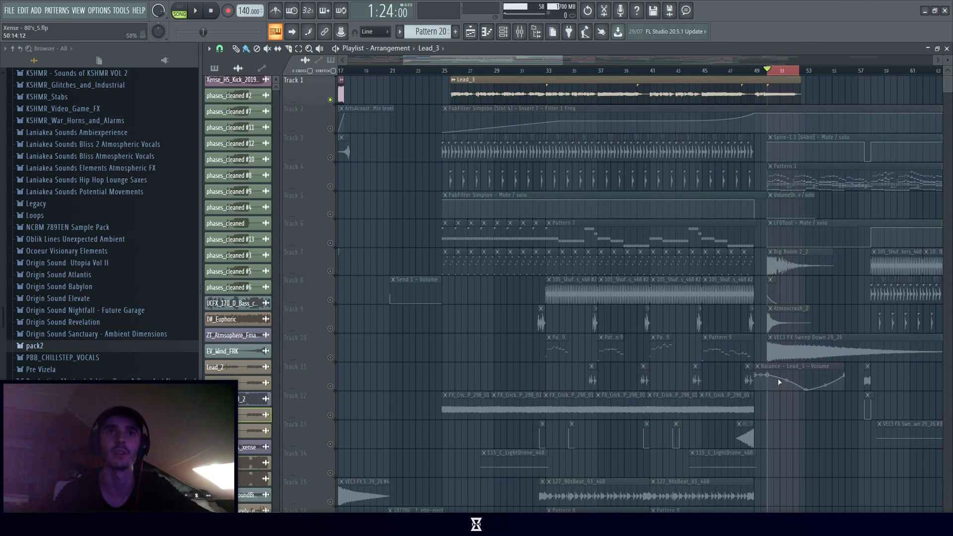
click(947, 48)
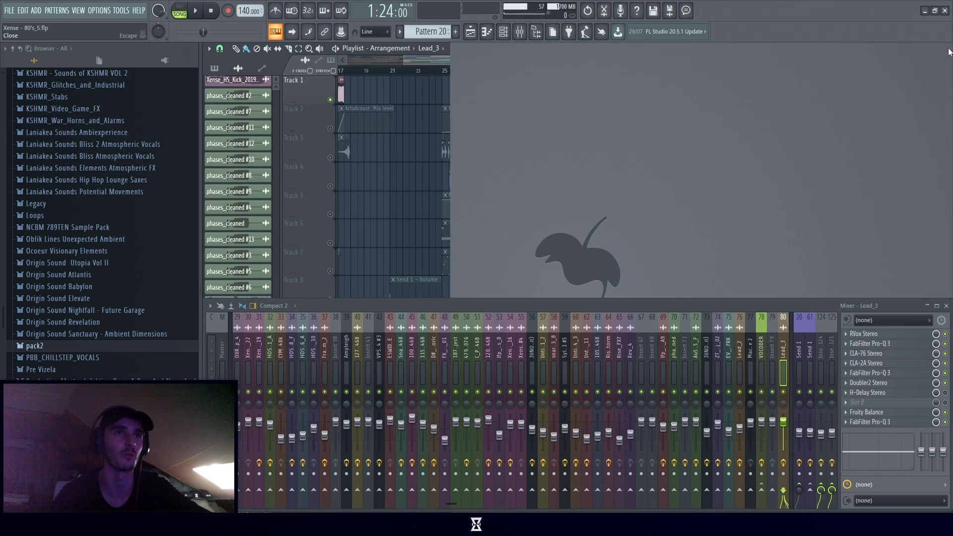
Review the Fruity Balance and final FabFilter Pro-Q 3 settings on the Lead_3 mixer track.
click(874, 412)
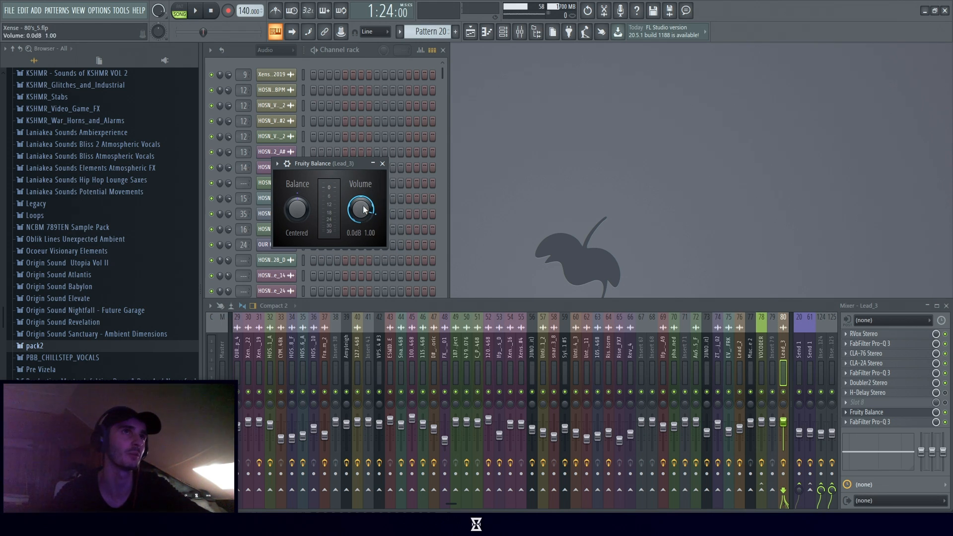
click(382, 164)
click(873, 423)
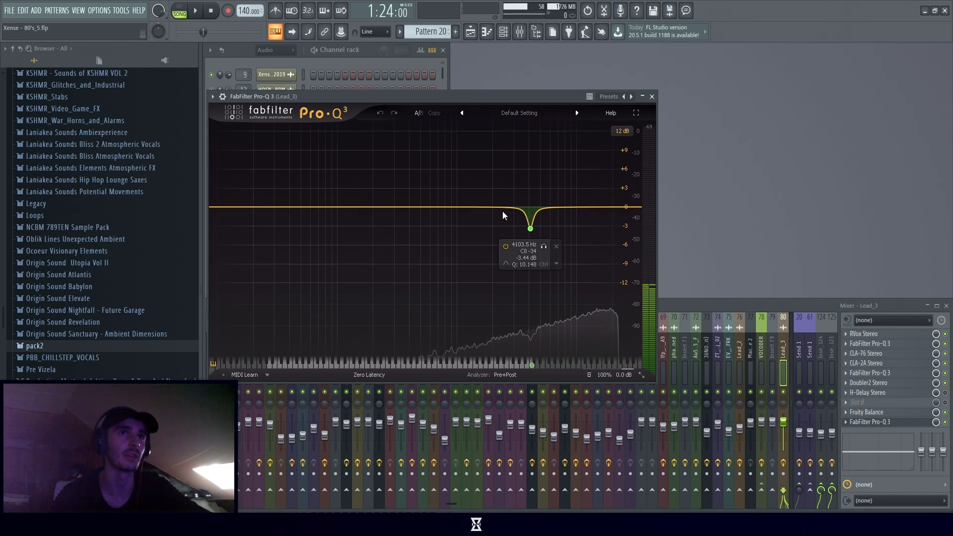
click(651, 96)
Bypass every effect on the Lead_3 mixer track and play the dry vocal from the start of its clip.
click(470, 32)
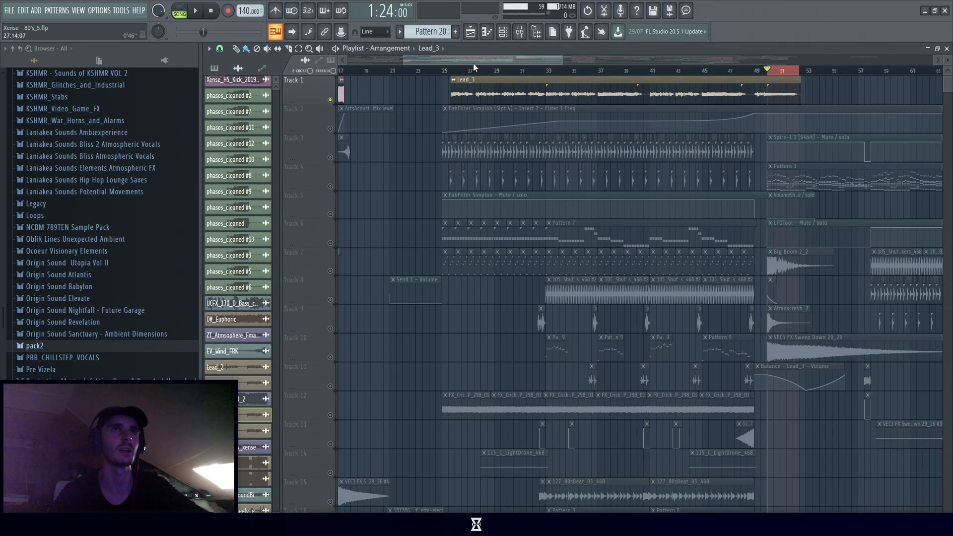
click(457, 72)
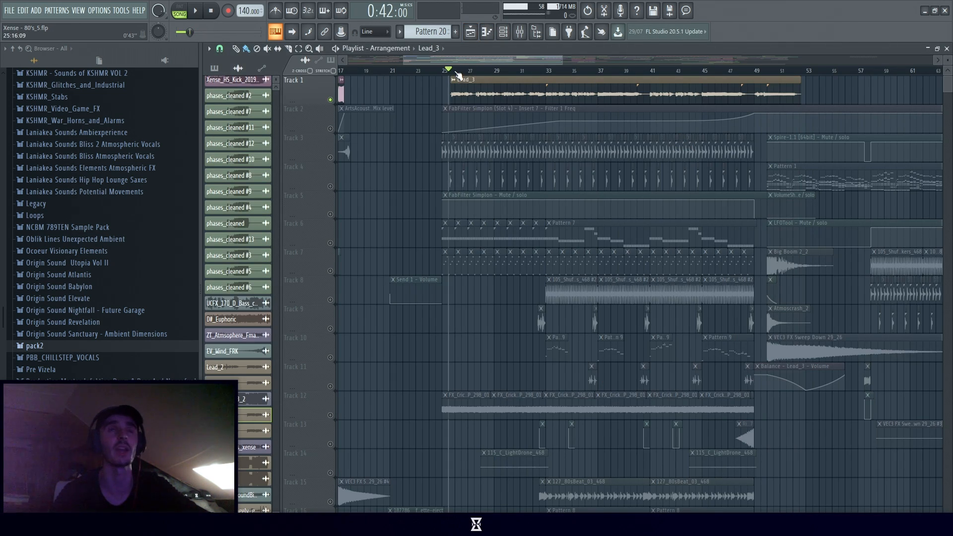
click(520, 32)
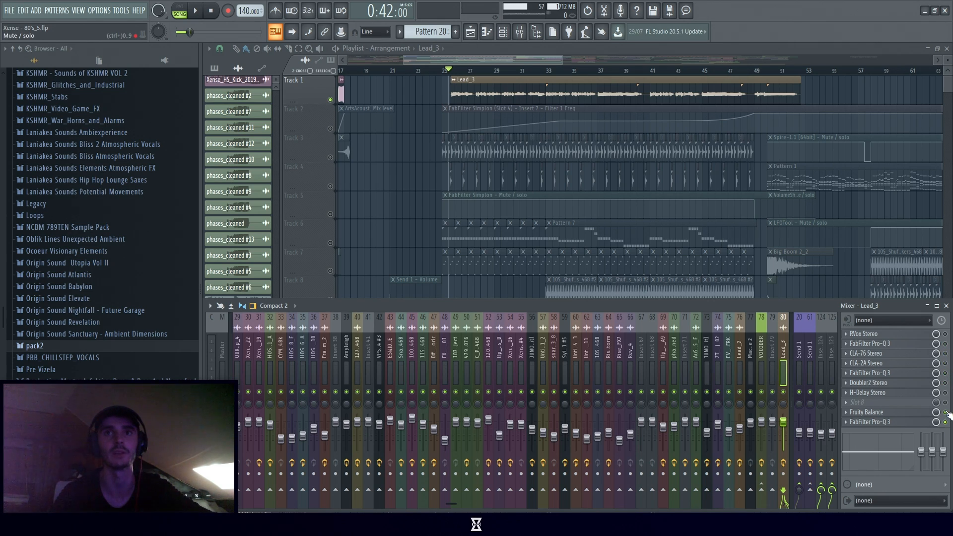
key(space)
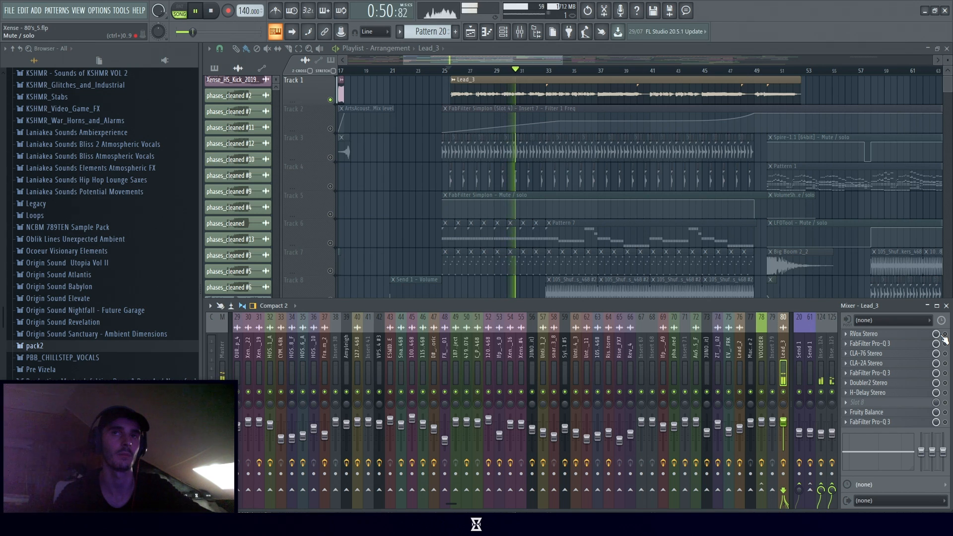
Re-enable every effect on the Lead_3 mixer track, play the processed vocal from the start of its clip, and stop playback.
key(space)
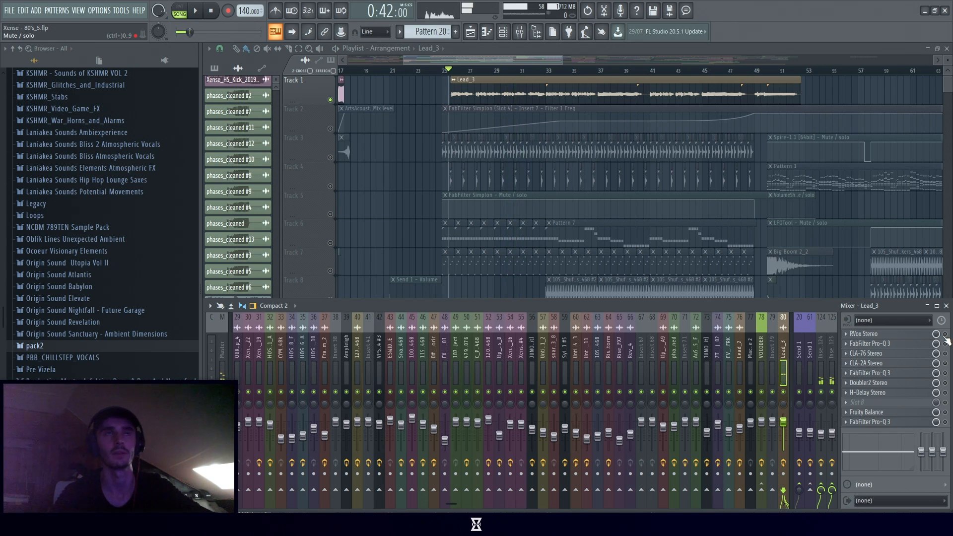
click(944, 334)
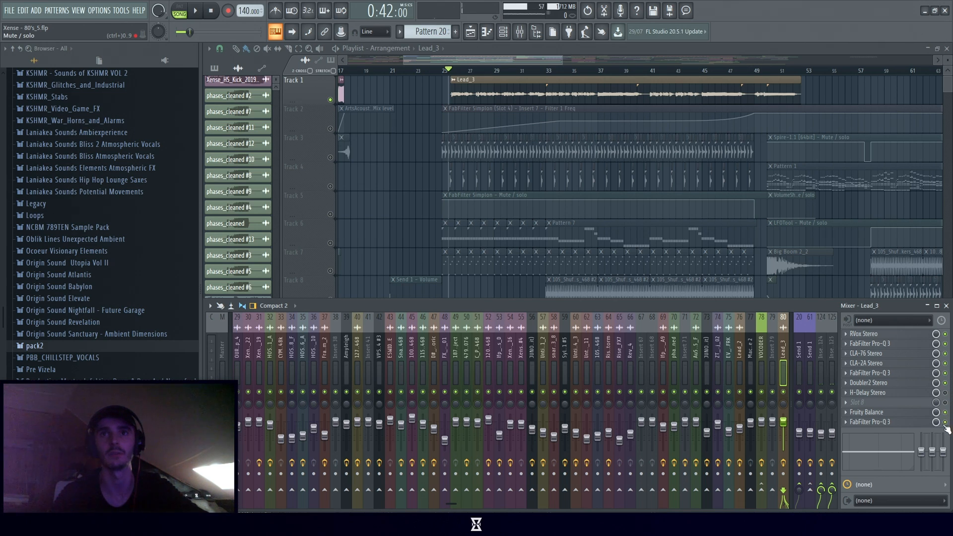
key(space)
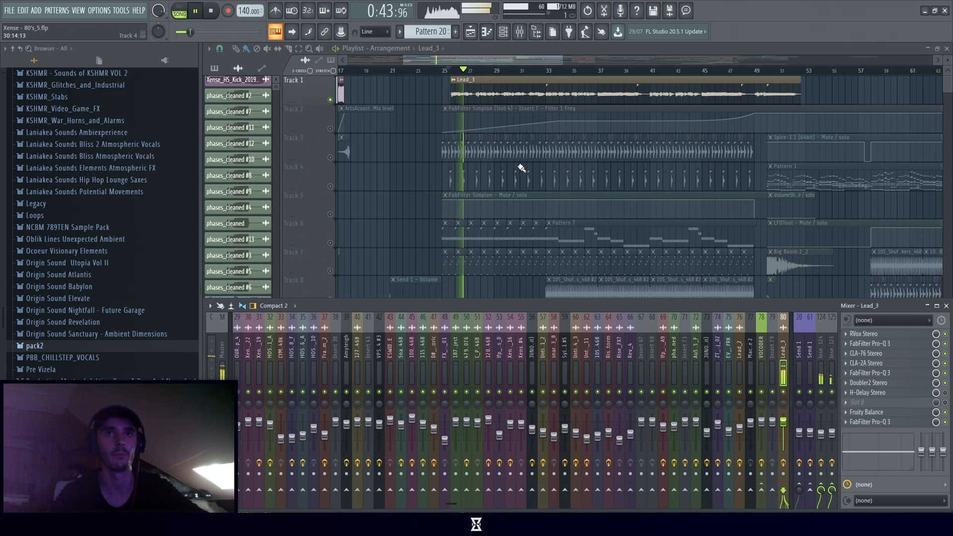
click(212, 12)
click(212, 12)
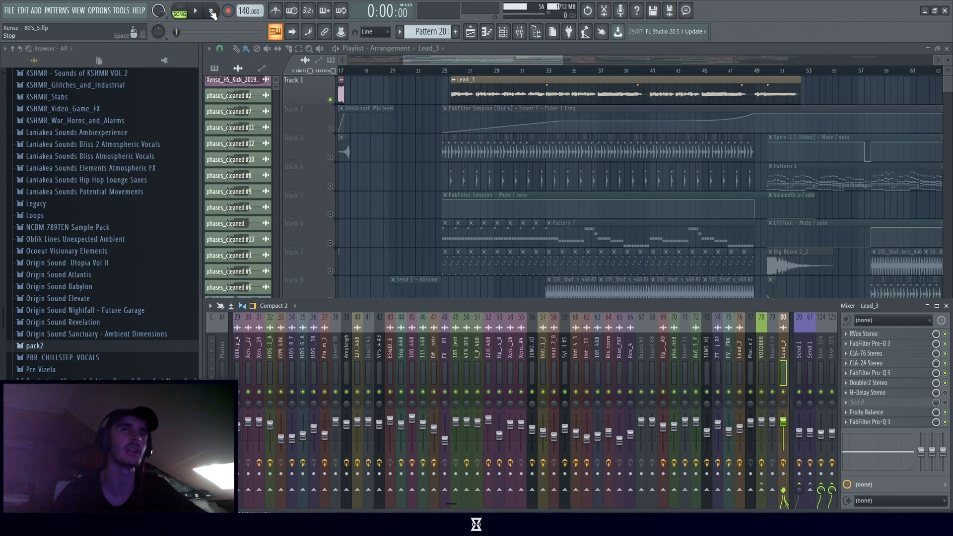
Hide the mixer, unsolo Track 1 so all playlist tracks play again, and mute the Lead_3 clip.
key(F9)
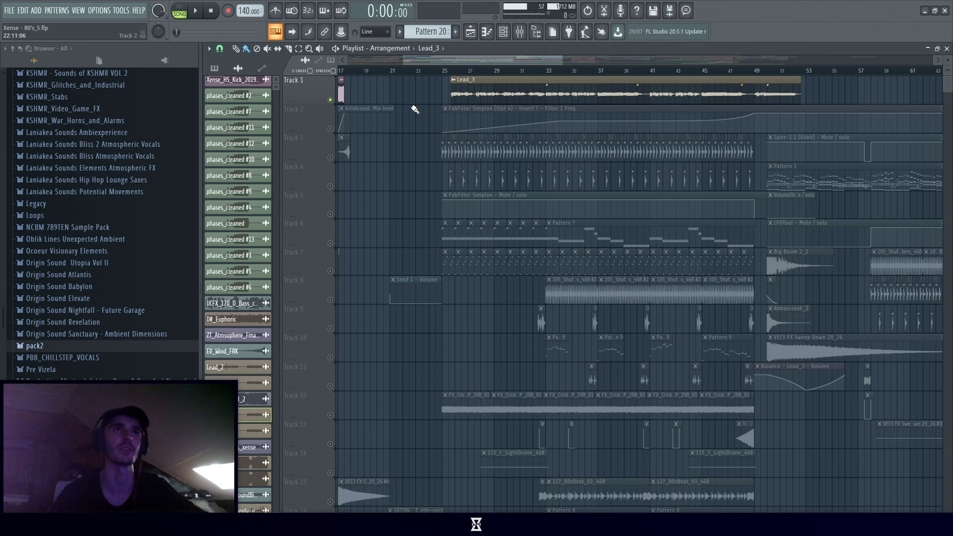
click(519, 31)
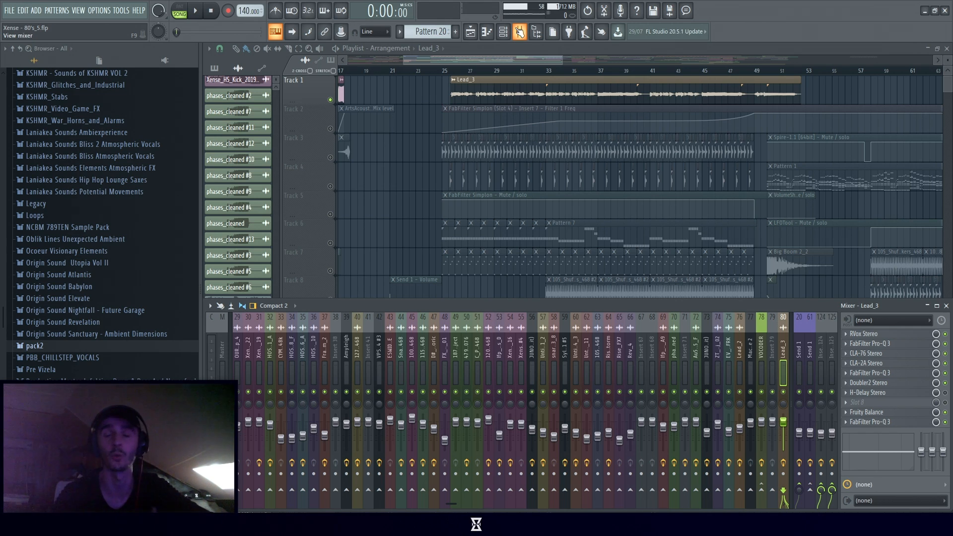
click(520, 31)
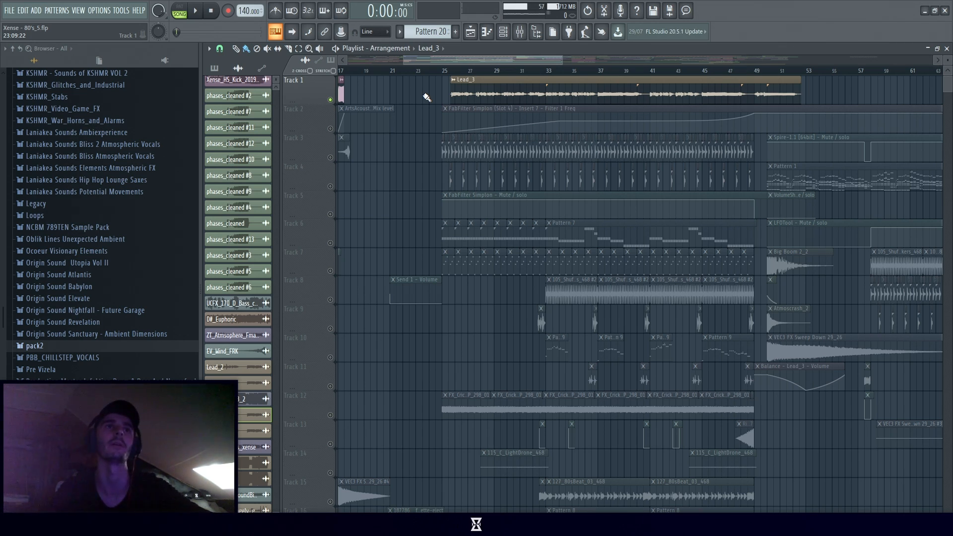
click(448, 71)
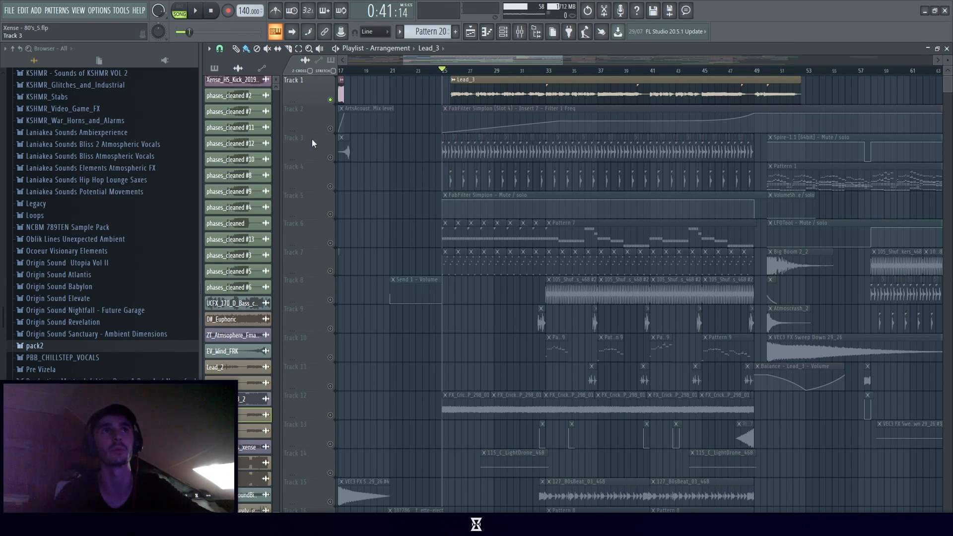
click(330, 157)
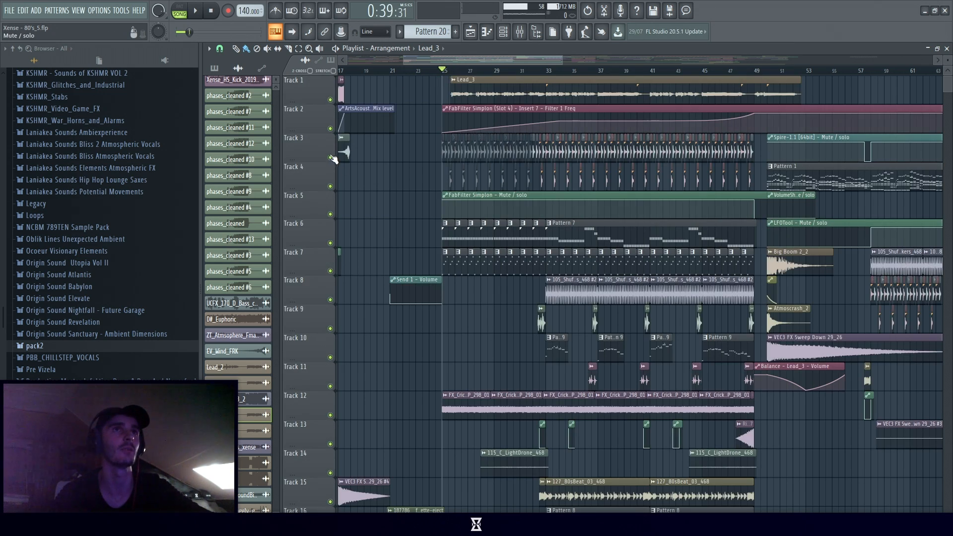
click(268, 49)
click(716, 91)
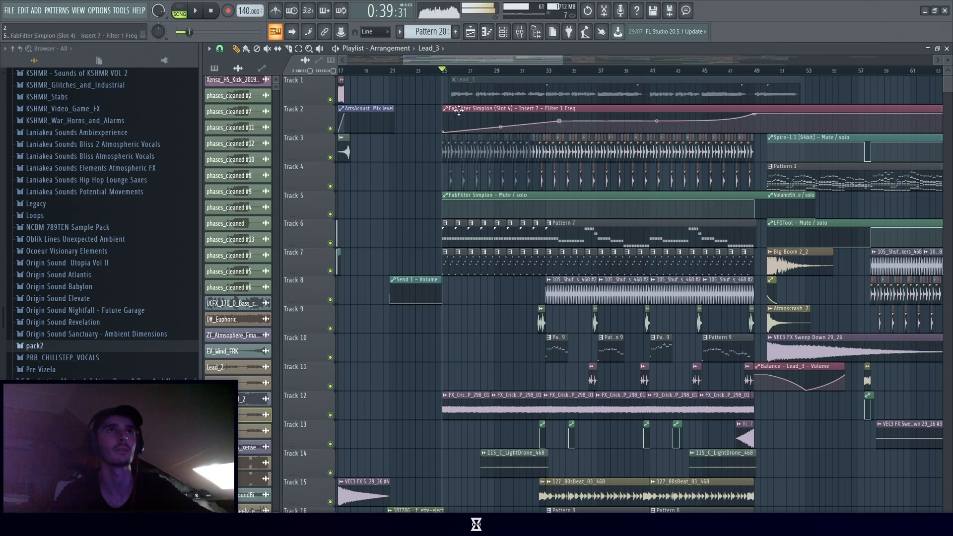
Play the arrangement without the lead vocal from bar 25 to about bar 33 while viewing its tracks, and stop playback.
scroll(493, 137, down, 5)
scroll(457, 213, down, 4)
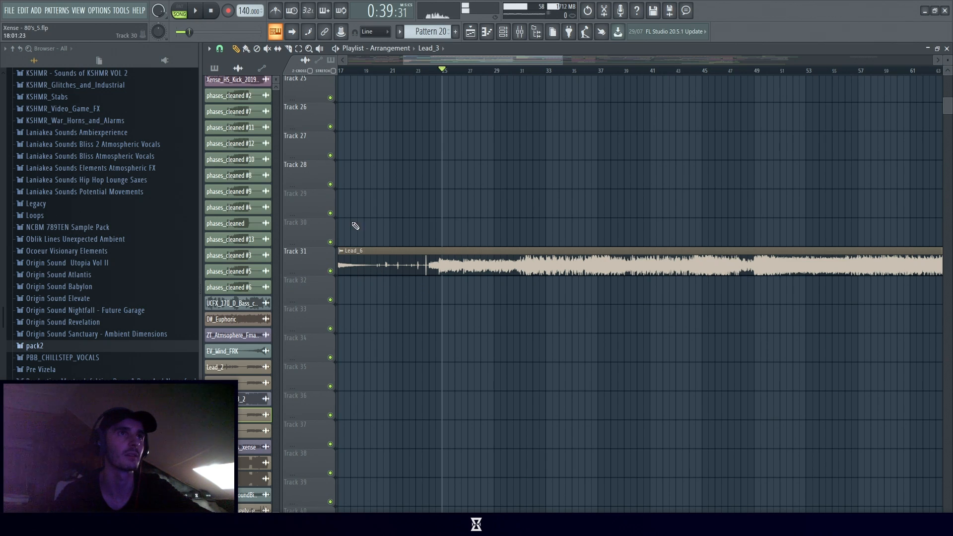
key(space)
scroll(468, 261, up, 9)
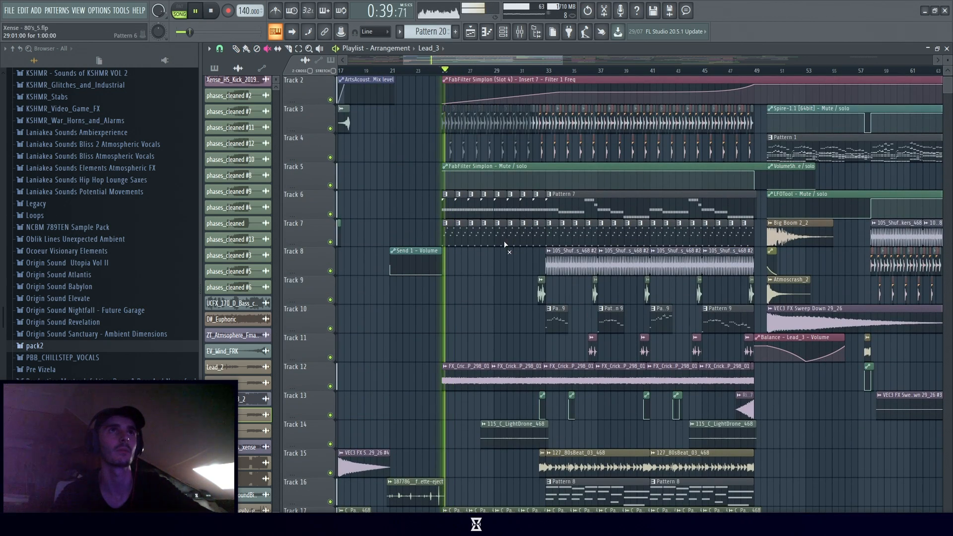
click(246, 49)
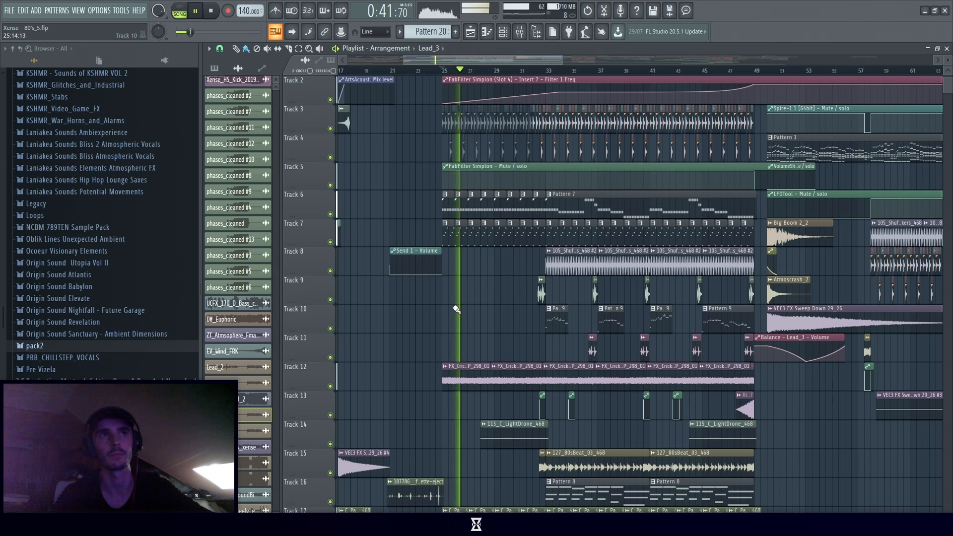
scroll(537, 69, up, 4)
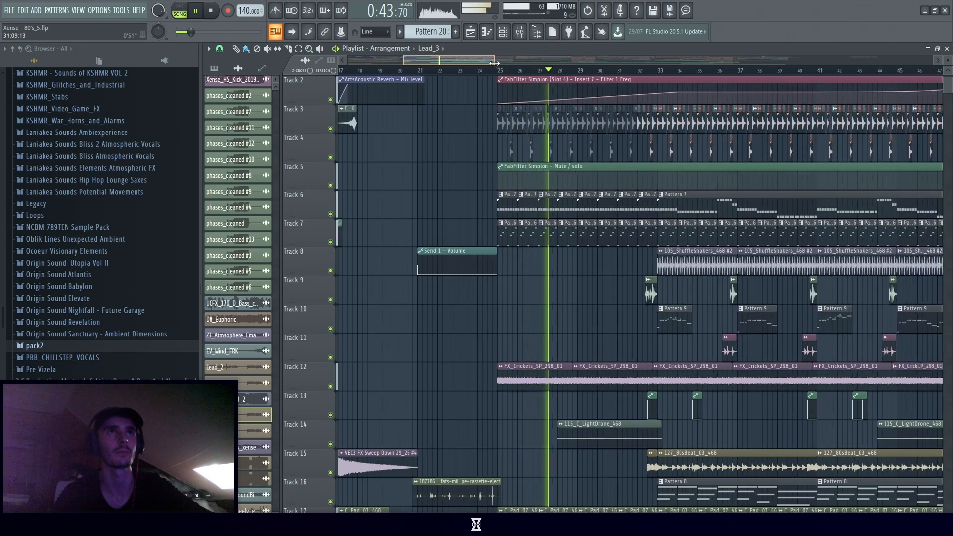
scroll(495, 279, down, 2)
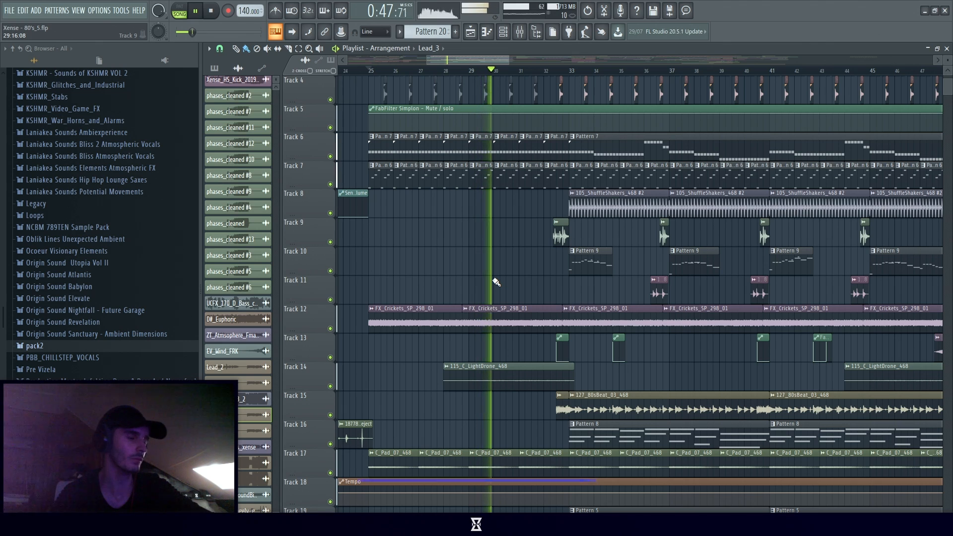
scroll(496, 281, up, 3)
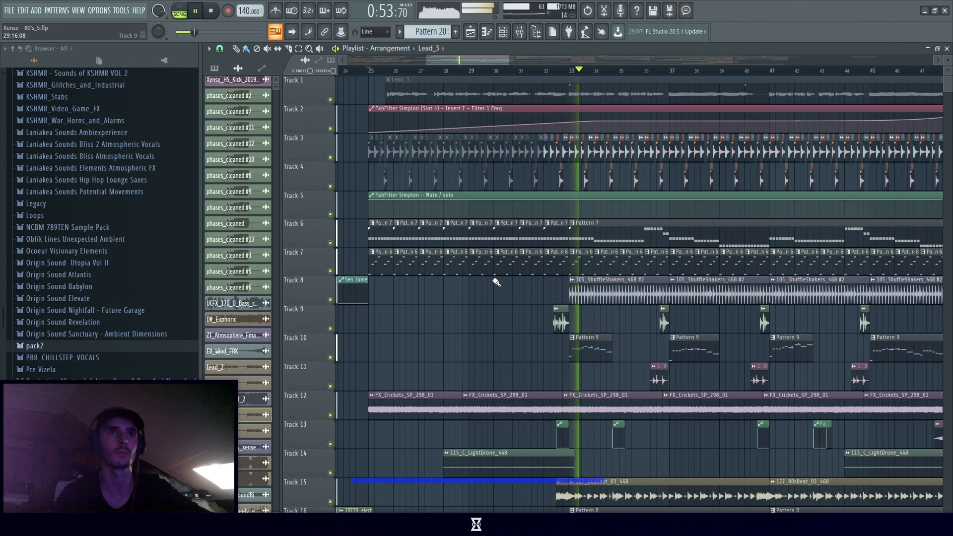
click(211, 14)
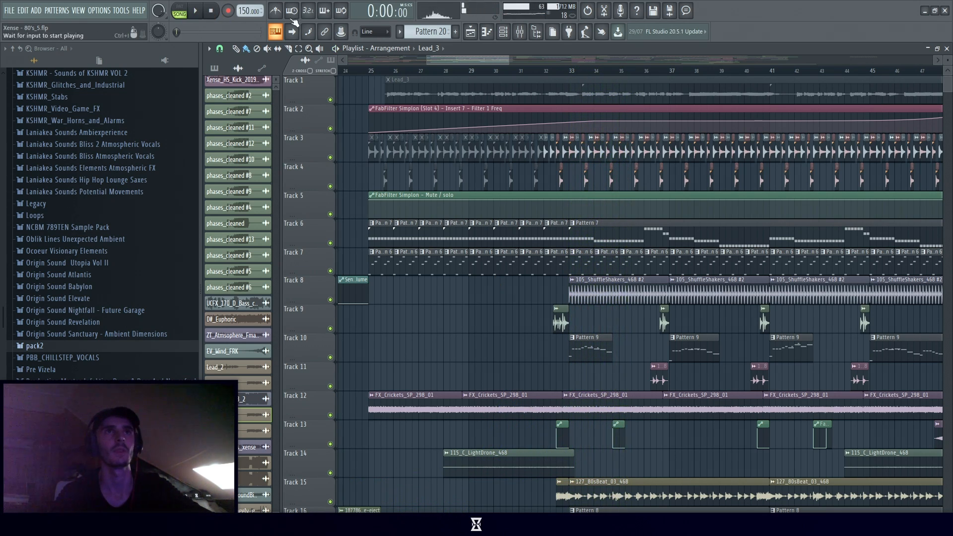
Solo Track 3 and Track 4 and play them from bar 32.
click(545, 71)
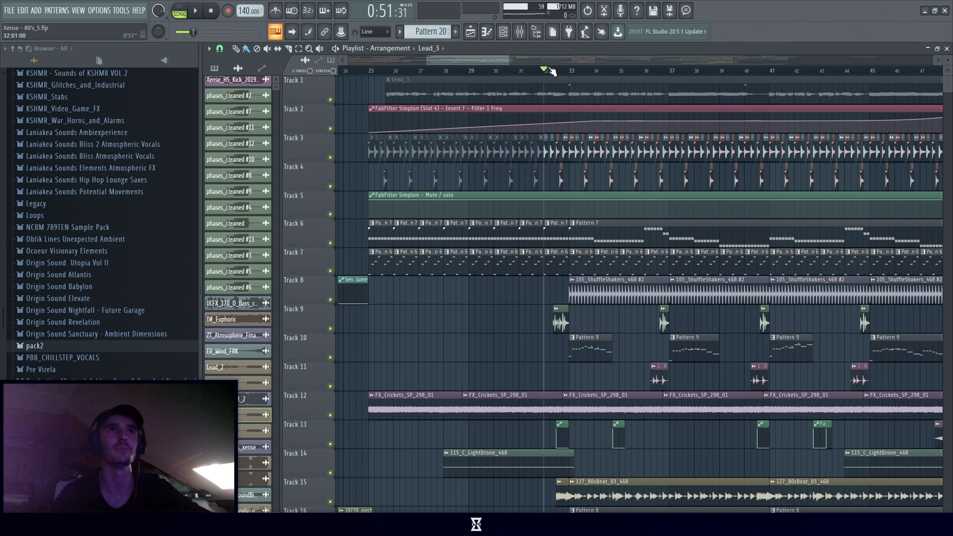
right_click(330, 158)
click(331, 186)
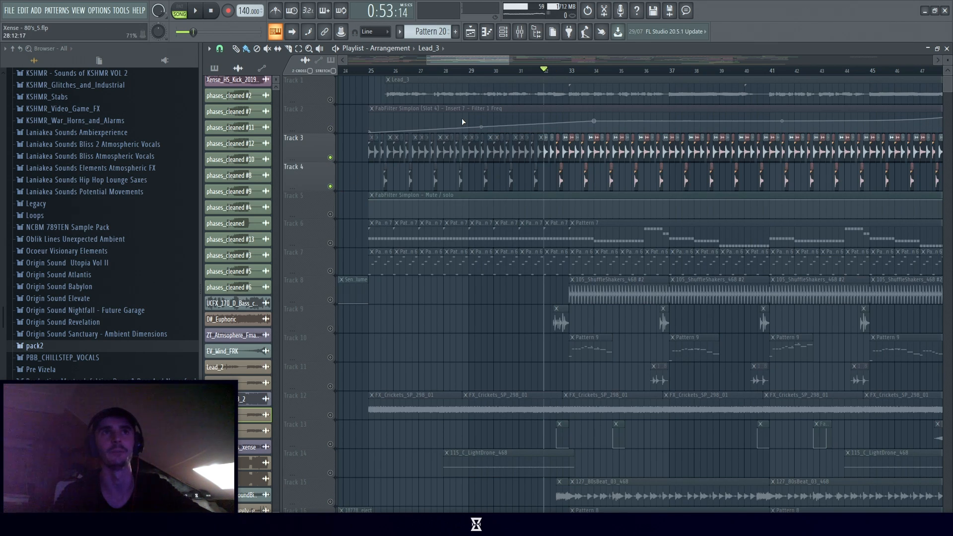
key(space)
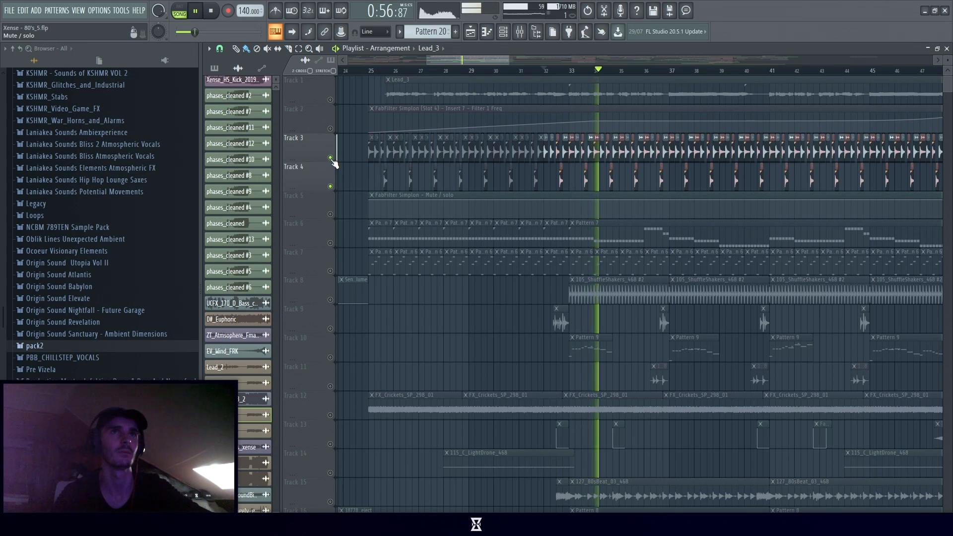
key(space)
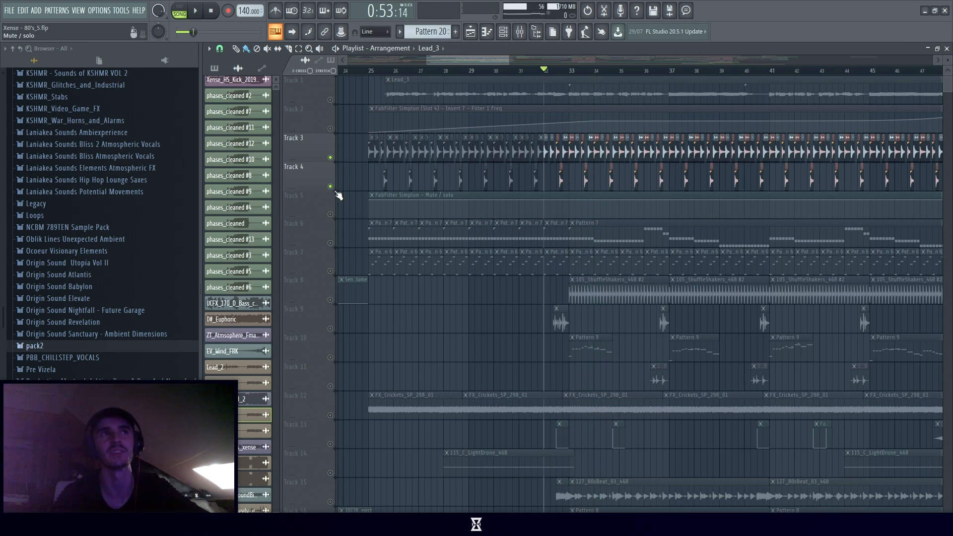
Solo Track 6 and play its Pattern 7 clips from about bar 29.
right_click(330, 243)
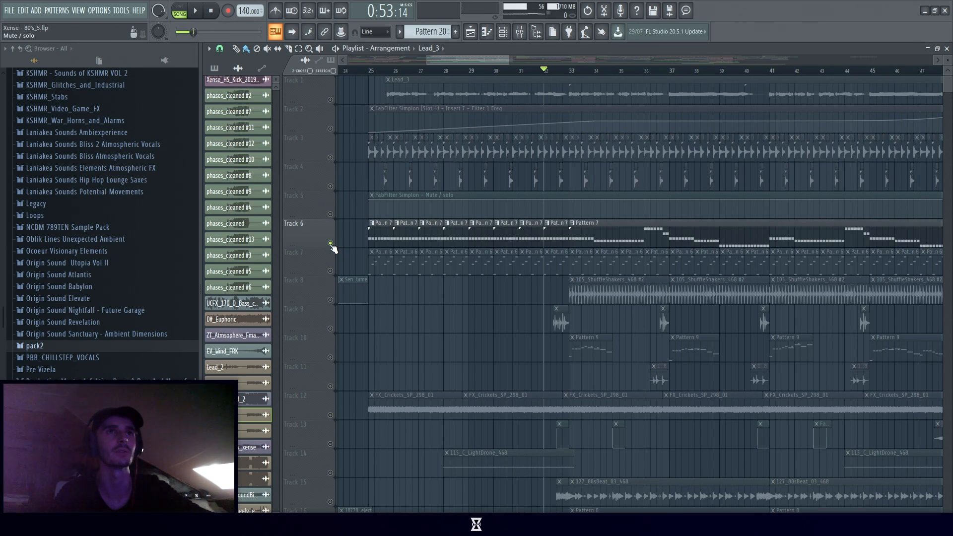
click(467, 72)
key(space)
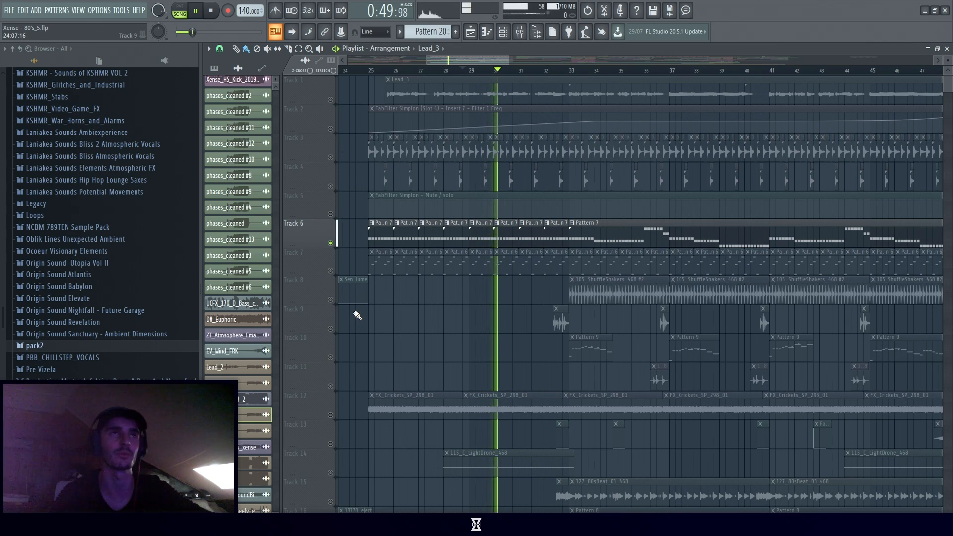
Review the VPS Avenger_x64 #3 bass instrument with its BA Analogika Bass preset, stopping playback.
click(946, 48)
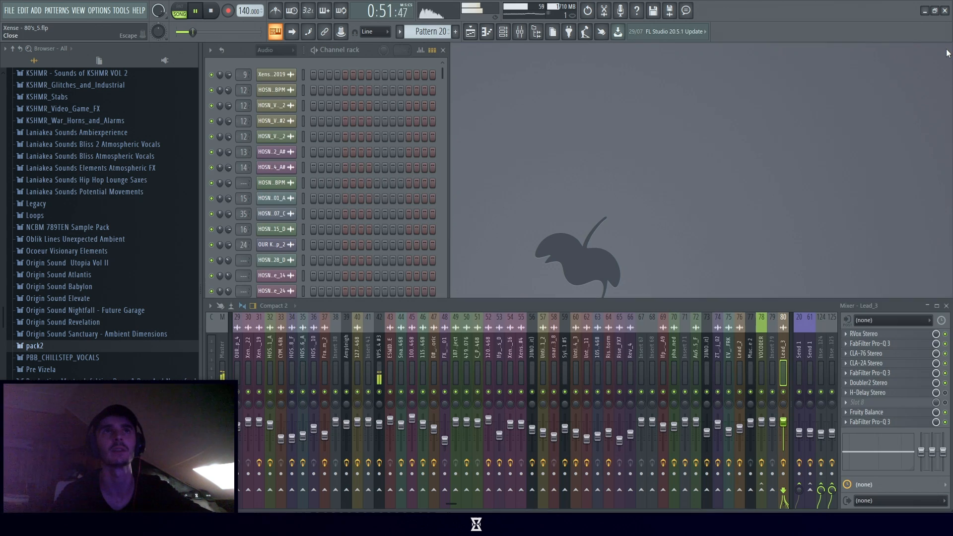
click(278, 76)
click(278, 92)
key(space)
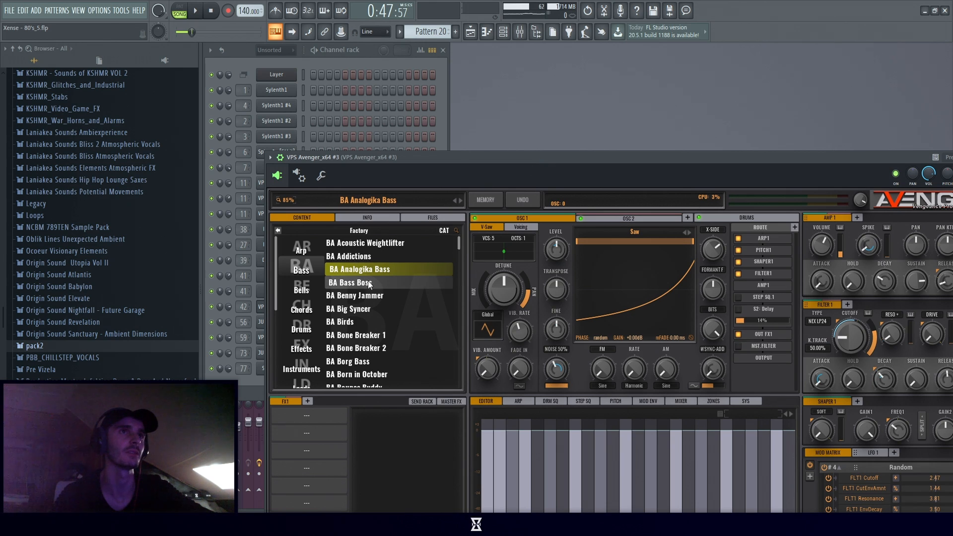
drag(768, 157, 704, 165)
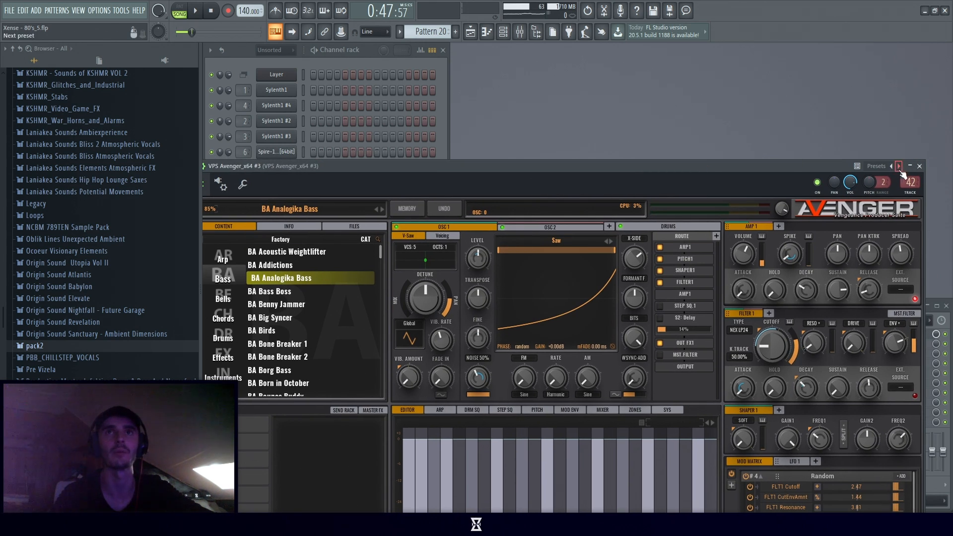
click(918, 167)
Check the LFOTool effect on the VPS Avenger_x64 #3 mixer track.
click(674, 308)
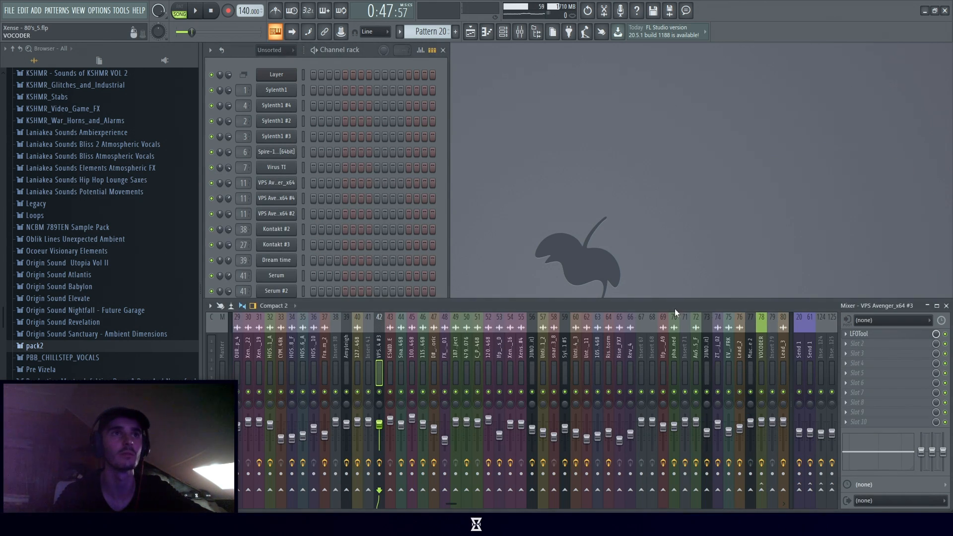
click(893, 334)
click(893, 334)
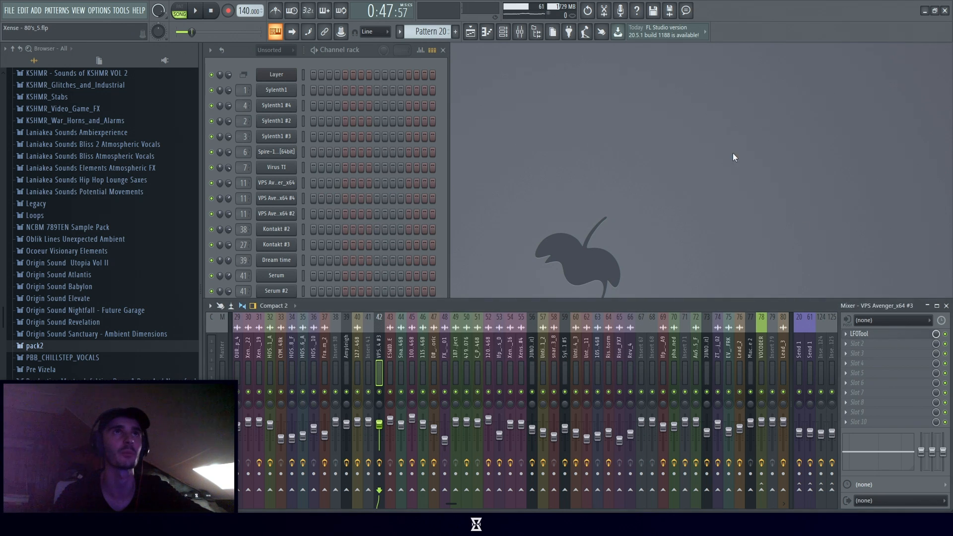
Return to the playlist, solo Track 7 and play its Pattern 6 clips from bar 25.
click(470, 33)
click(570, 70)
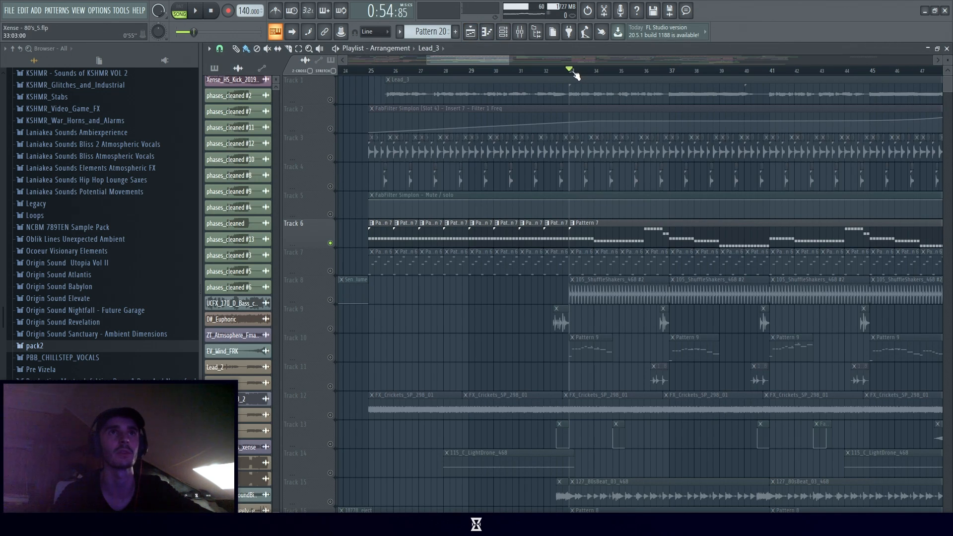
scroll(698, 214, down, 2)
scroll(698, 213, up, 1)
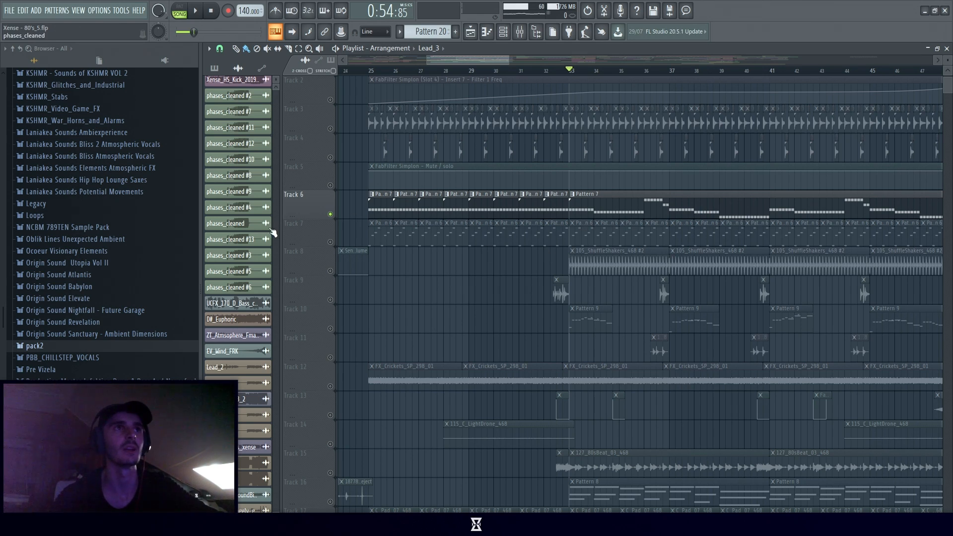
click(326, 243)
click(368, 71)
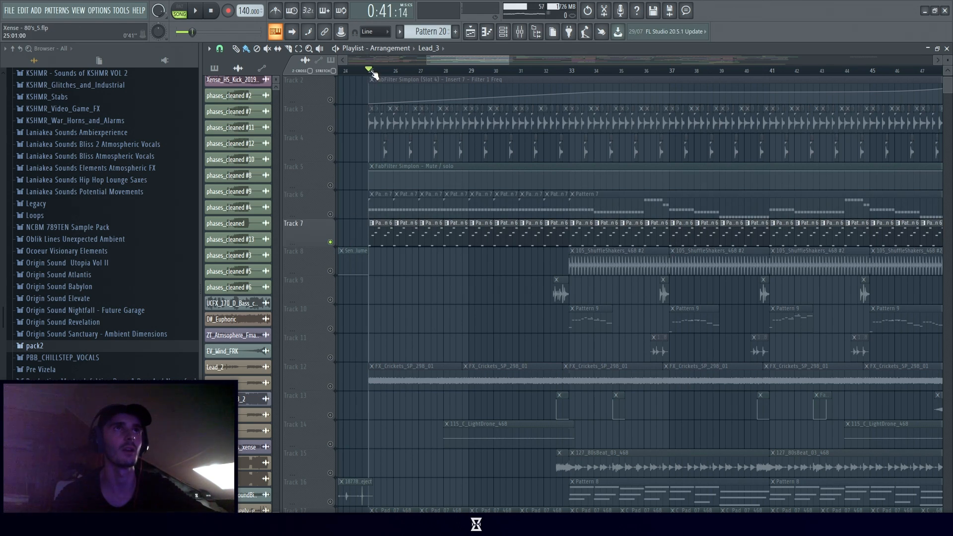
key(space)
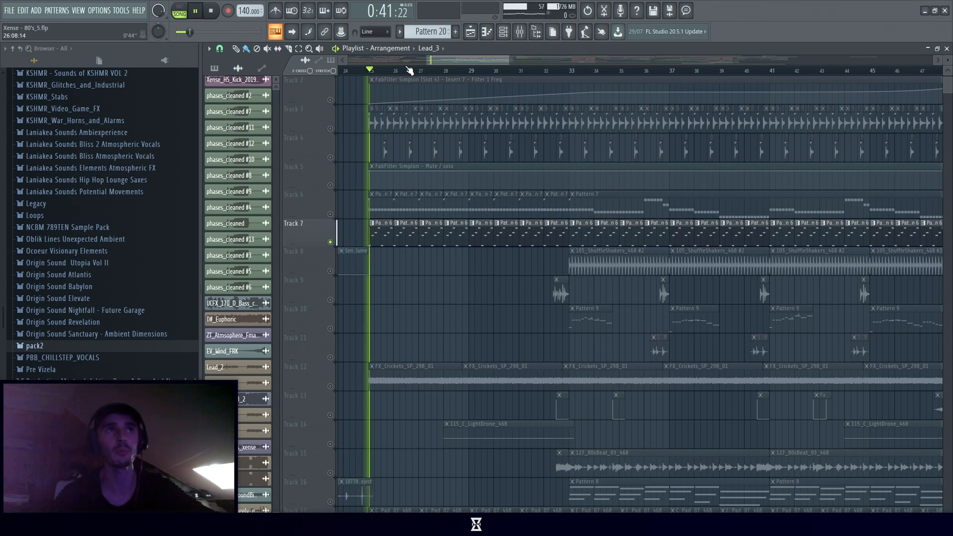
Close the playlist, stop playback and select the Insert 41 mixer track to show its effect chain.
click(946, 48)
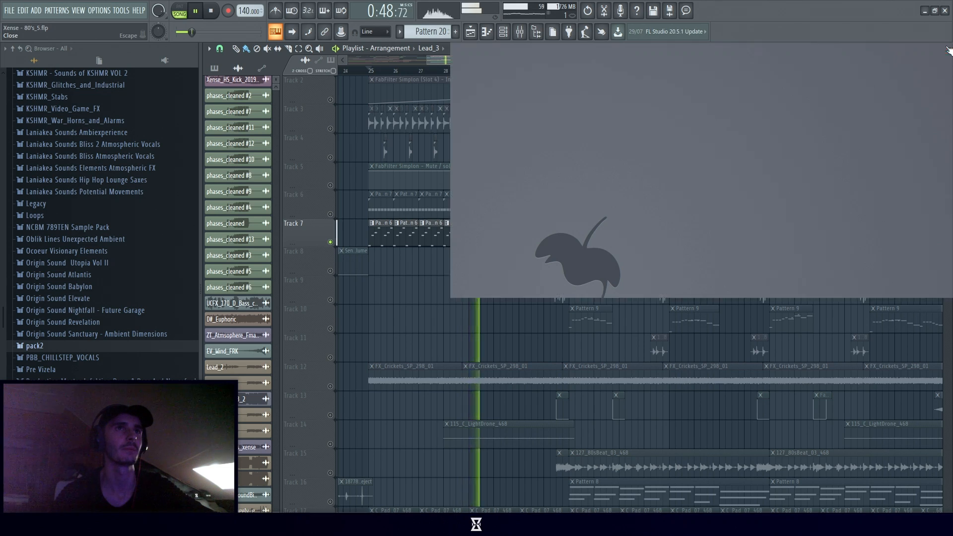
click(217, 11)
click(218, 11)
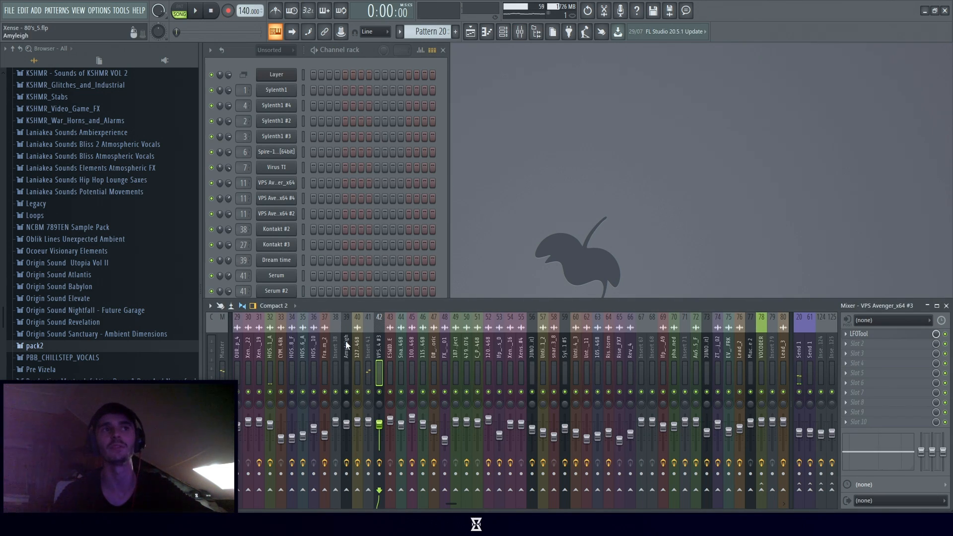
click(368, 329)
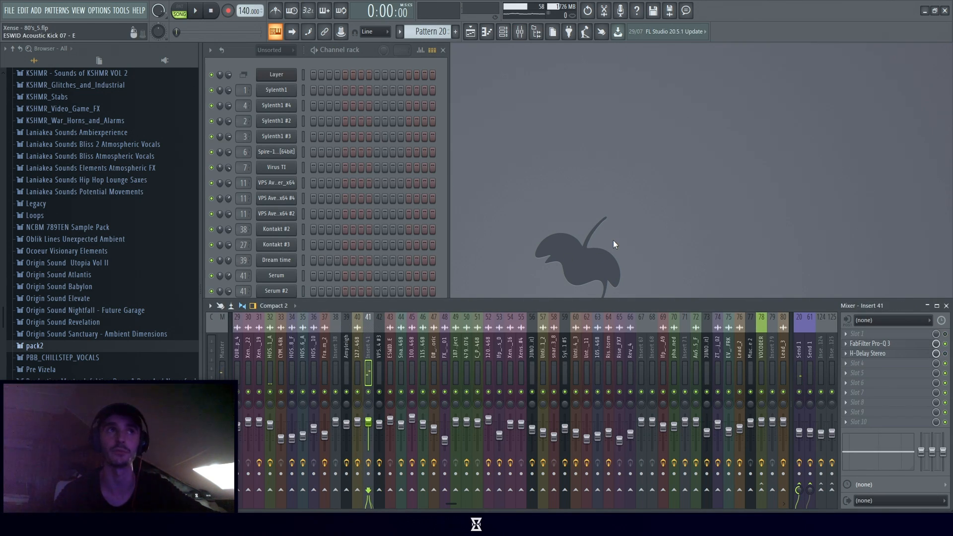
Play the soloed Track 7 clips in the playlist from bar 25, then close the playlist and stop playback.
click(469, 31)
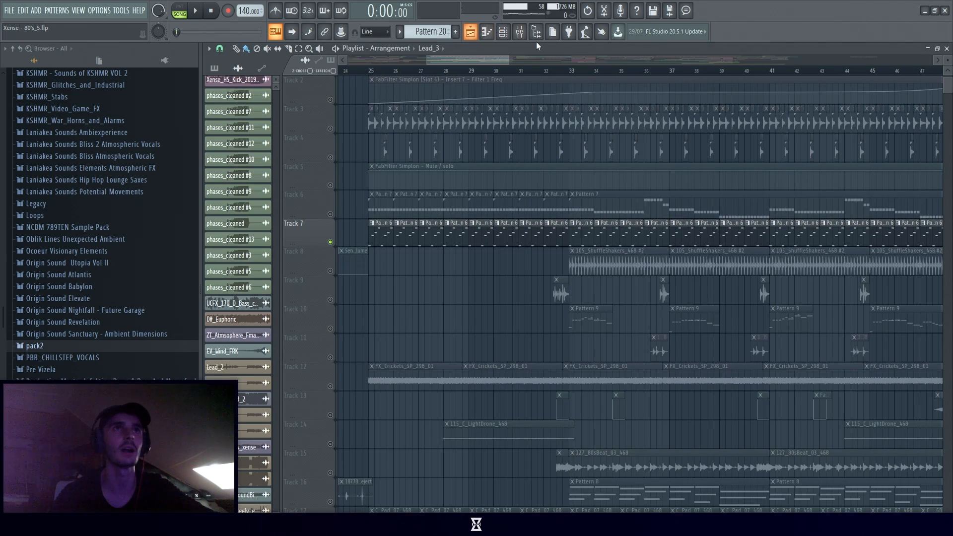
click(374, 72)
key(space)
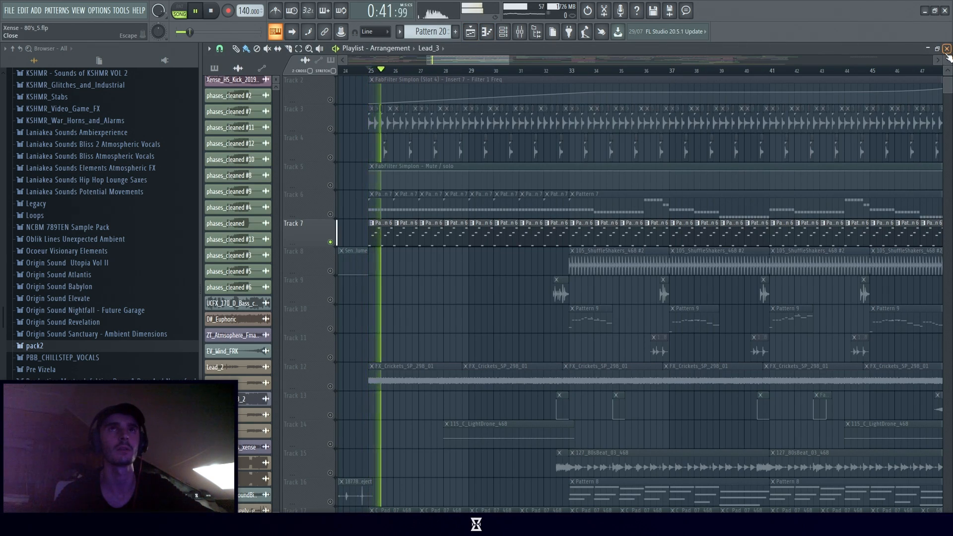
click(947, 48)
key(space)
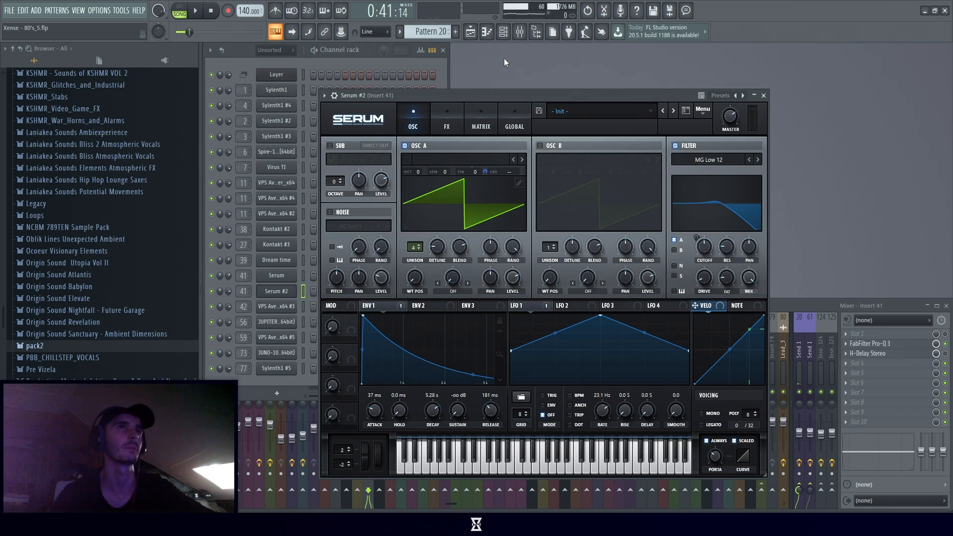
Listen to the part with the Serum #2 instrument in view, then stop playback.
click(446, 59)
key(space)
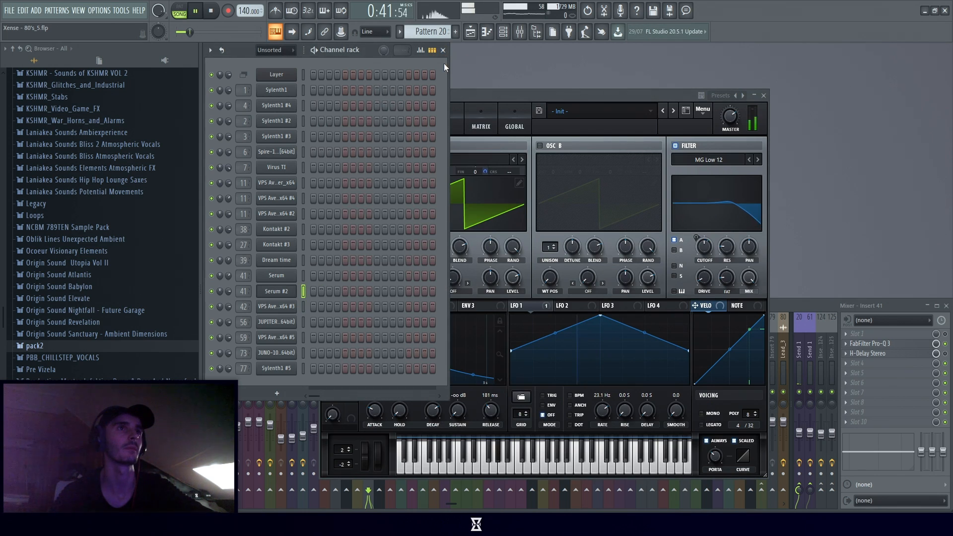
click(523, 106)
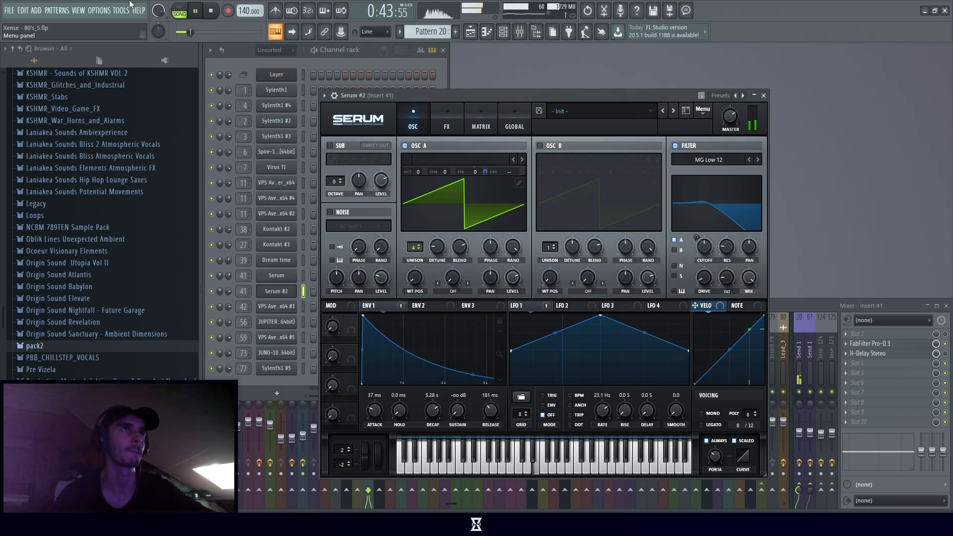
click(211, 10)
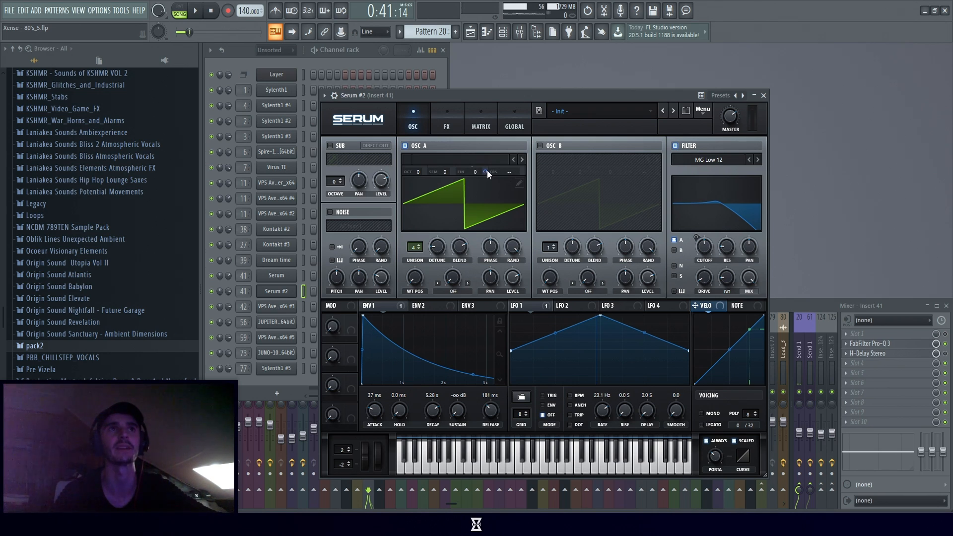
Try detuning Serum #2's OSC A to a fine pitch of -65 during playback, resetting it to 0 and stopping.
drag(477, 171, 478, 204)
click(194, 10)
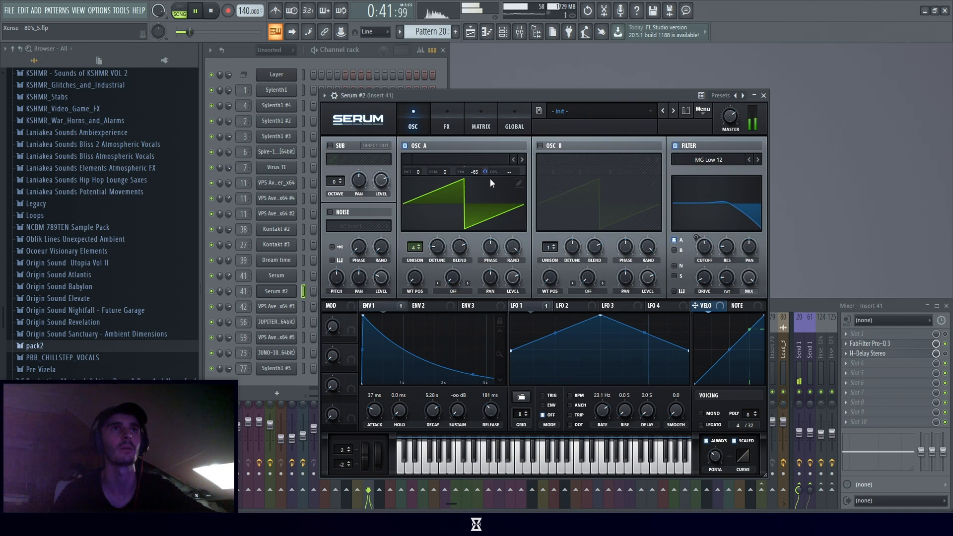
mouse_move(475, 171)
mouse_down()
mouse_move(474, 158)
mouse_move(475, 171)
mouse_up()
double_click(474, 172)
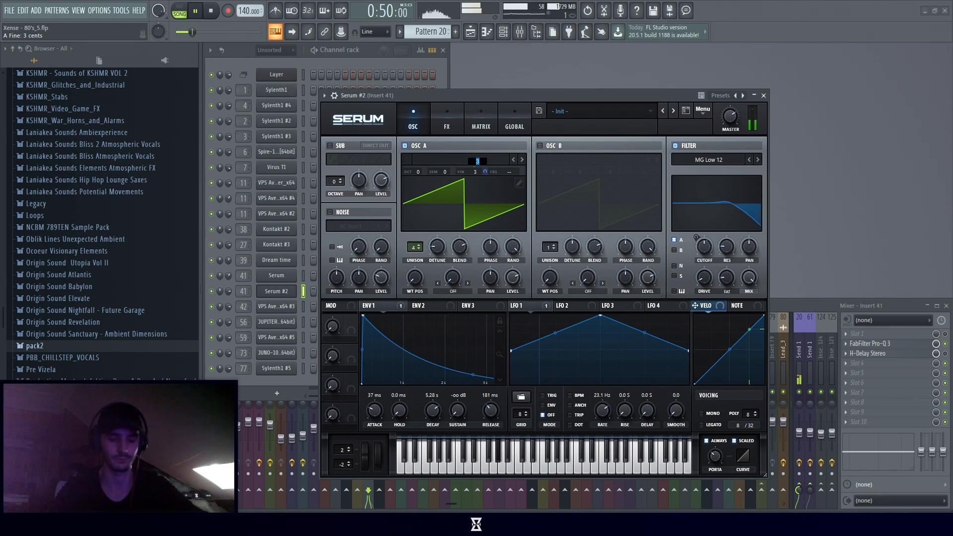
text(0)
key(Return)
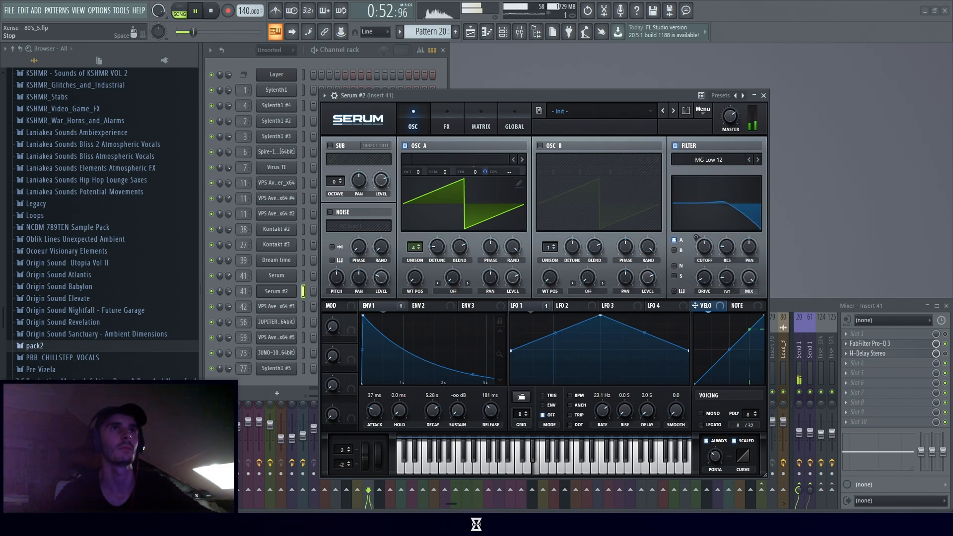
key(space)
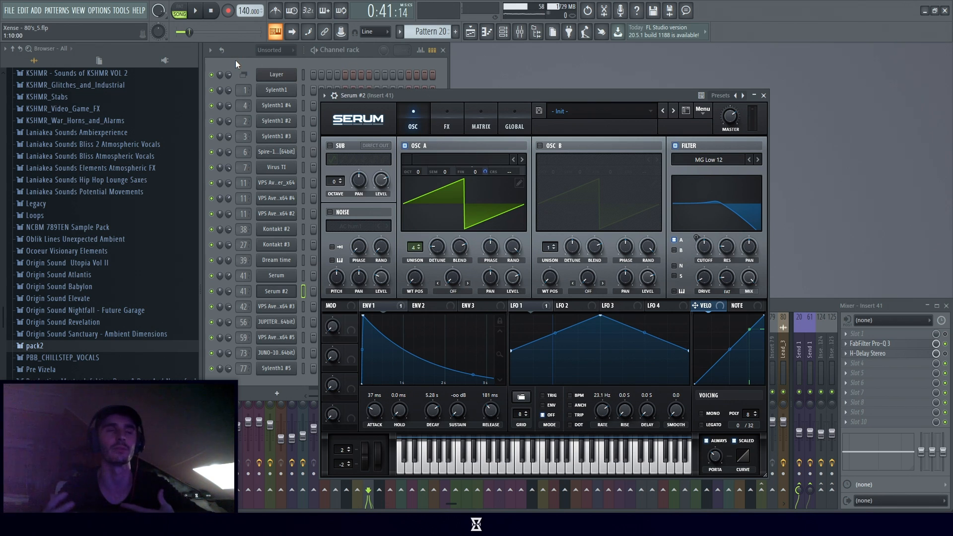
Play the Serum #2 sound briefly and check the Chorus effect on its FX page, then close the instrument.
key(space)
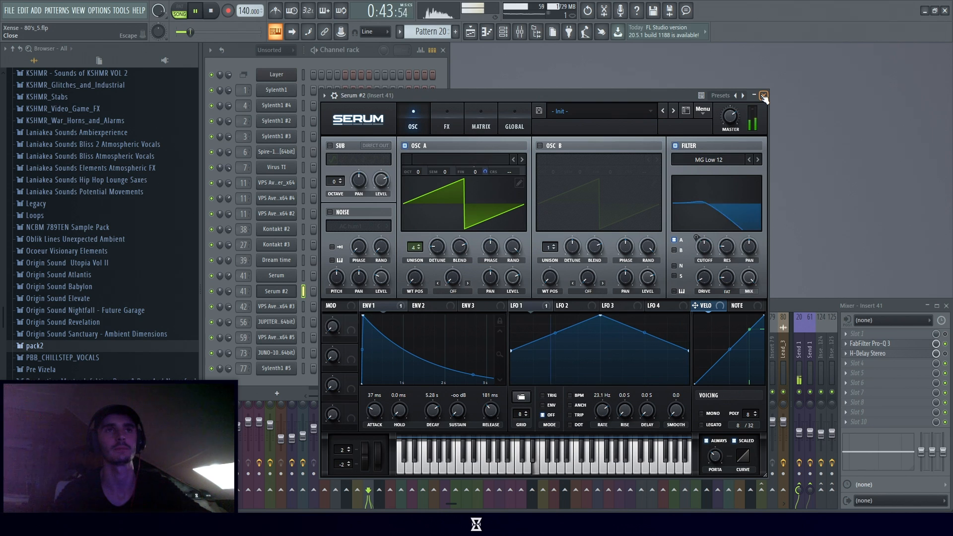
key(space)
click(447, 123)
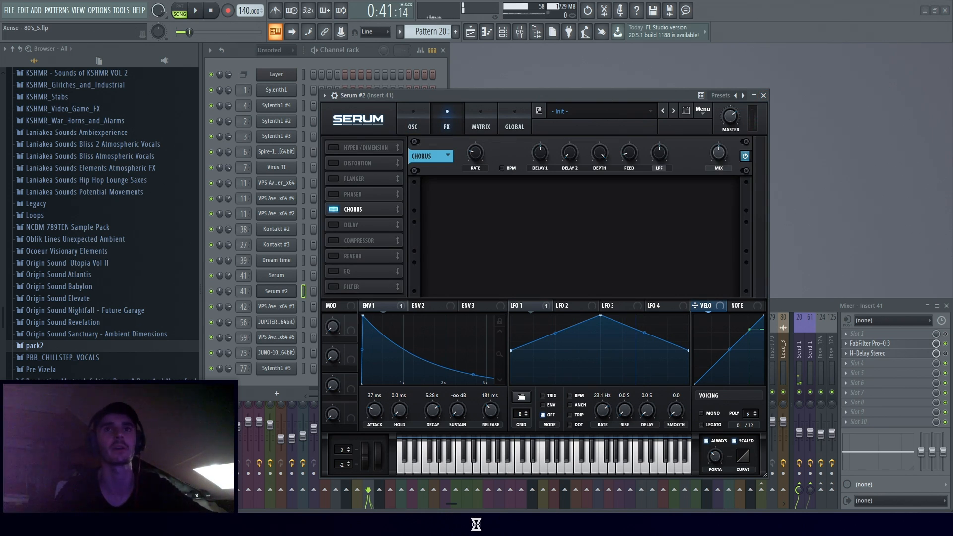
click(763, 95)
Check the FabFilter Pro-Q 3 low cut on the Insert 41 mixer track.
click(369, 329)
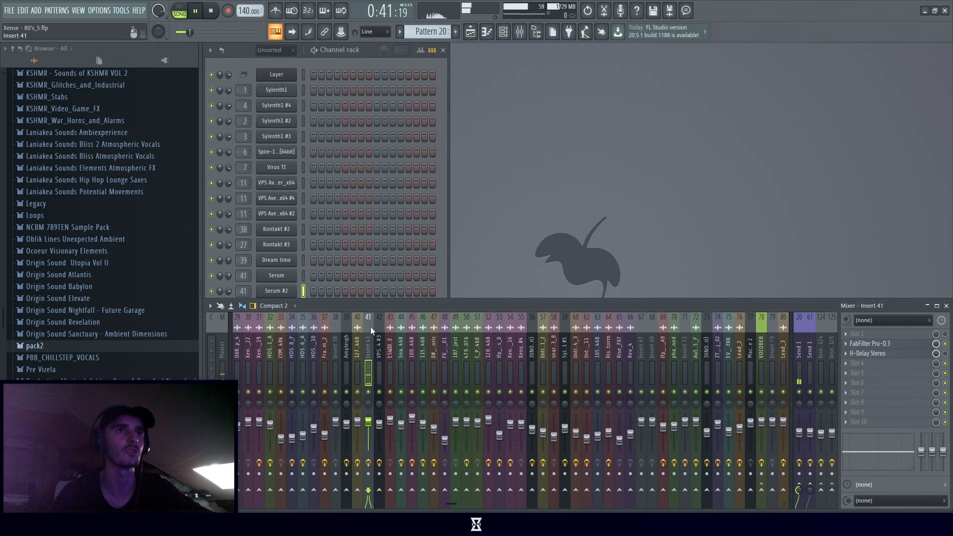
click(898, 344)
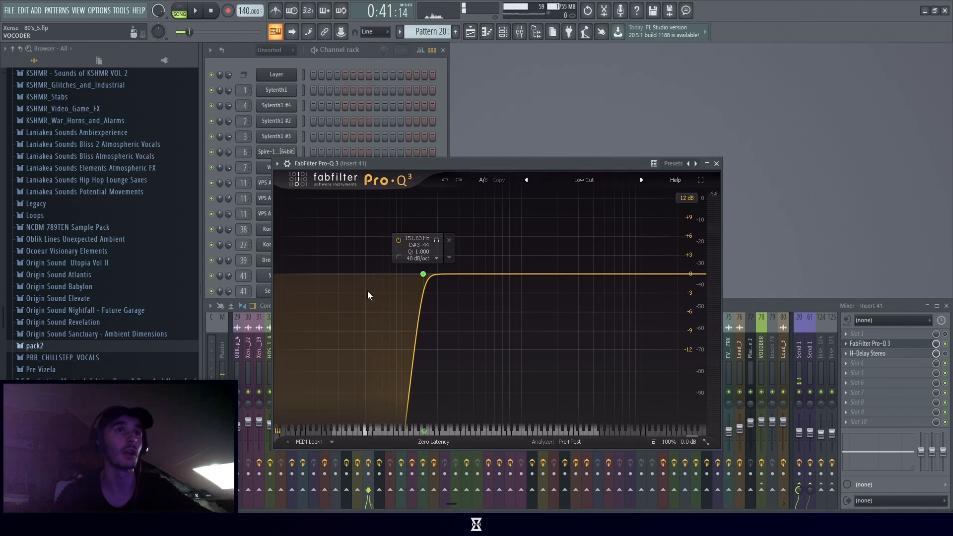
click(716, 164)
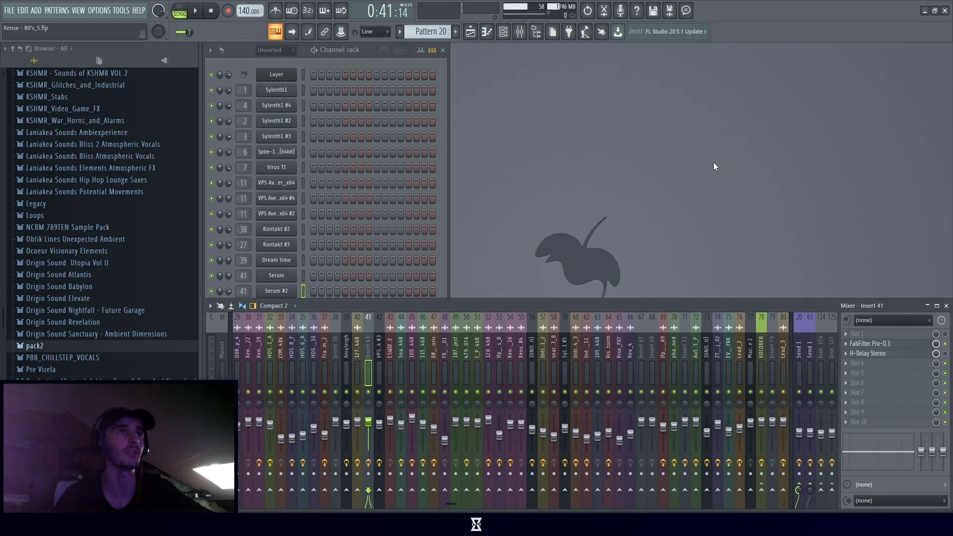
Play the part while viewing the Send 1 effect chain, return to Insert 41 and stop playback.
click(442, 164)
key(space)
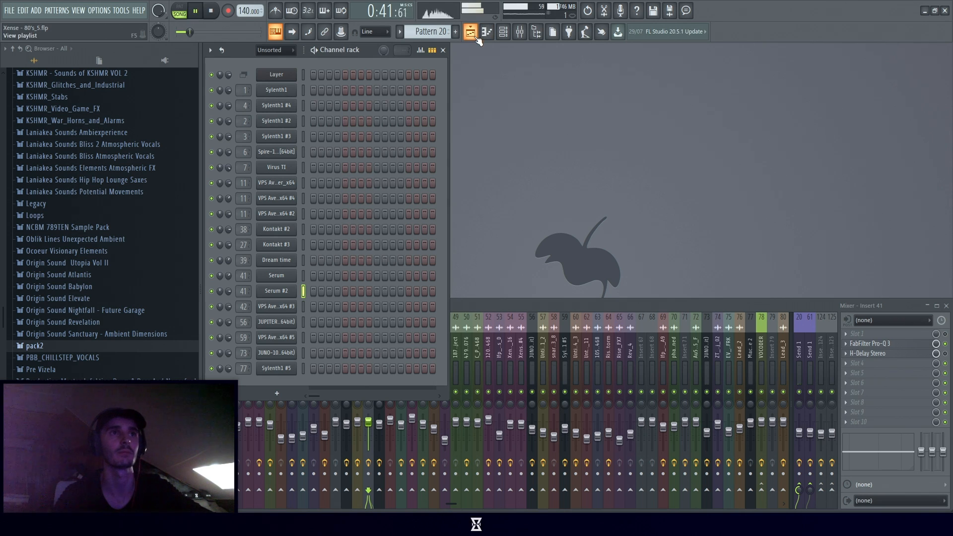
click(798, 350)
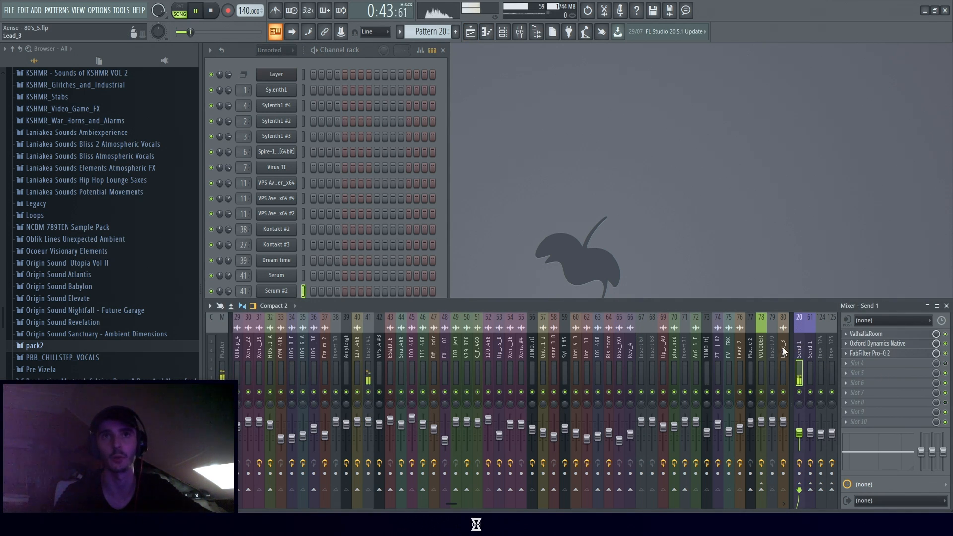
click(368, 348)
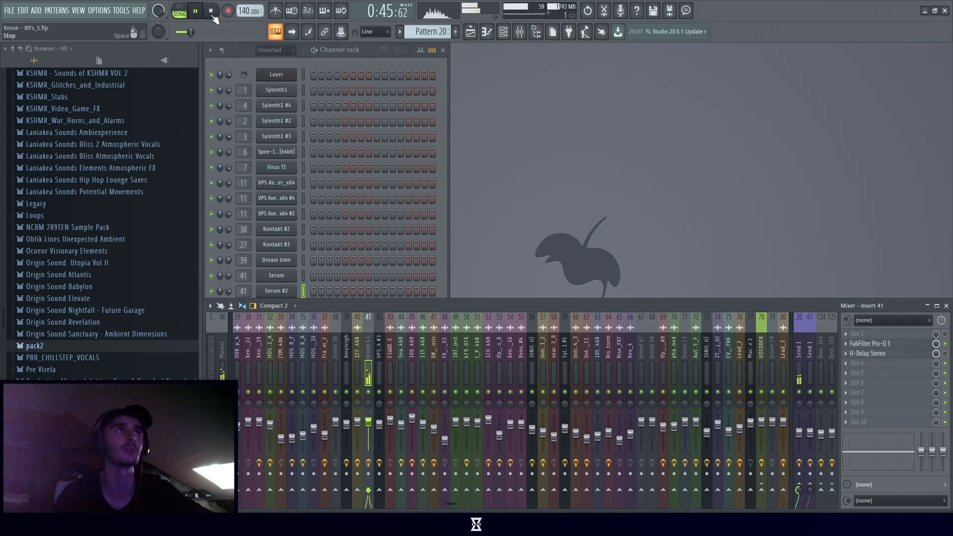
key(space)
Return to the playlist, solo Track 12 and listen to its FX_Crickets_SP_298_01 clips.
click(470, 32)
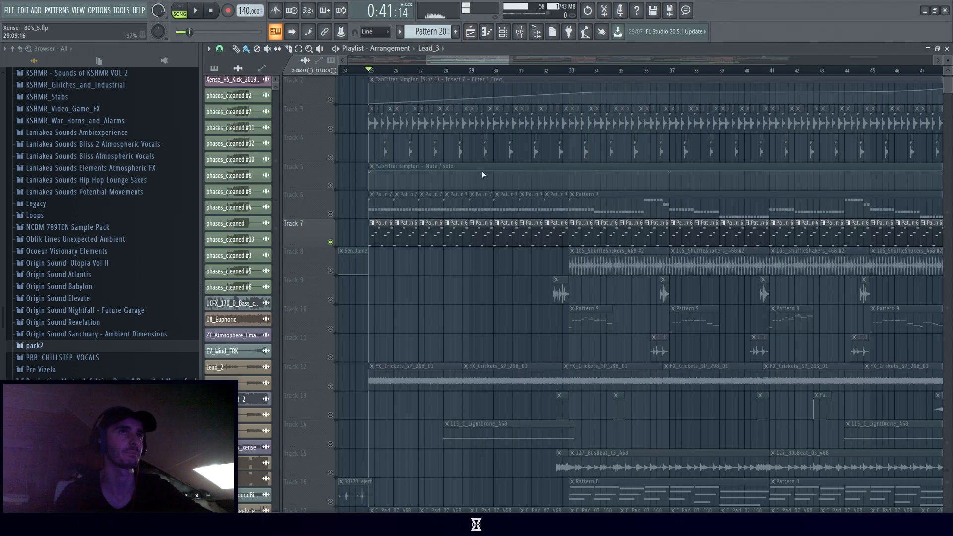
click(330, 389)
key(space)
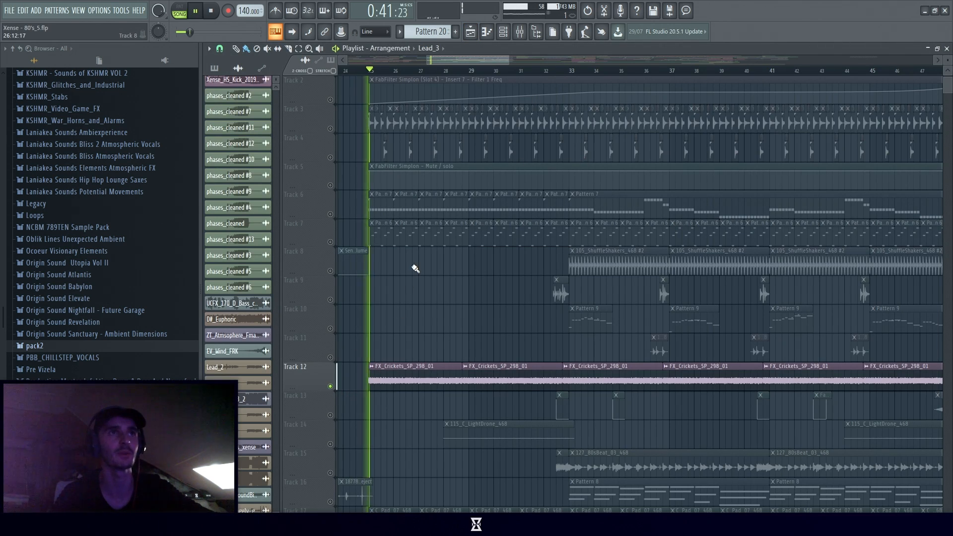
scroll(415, 268, down, 4)
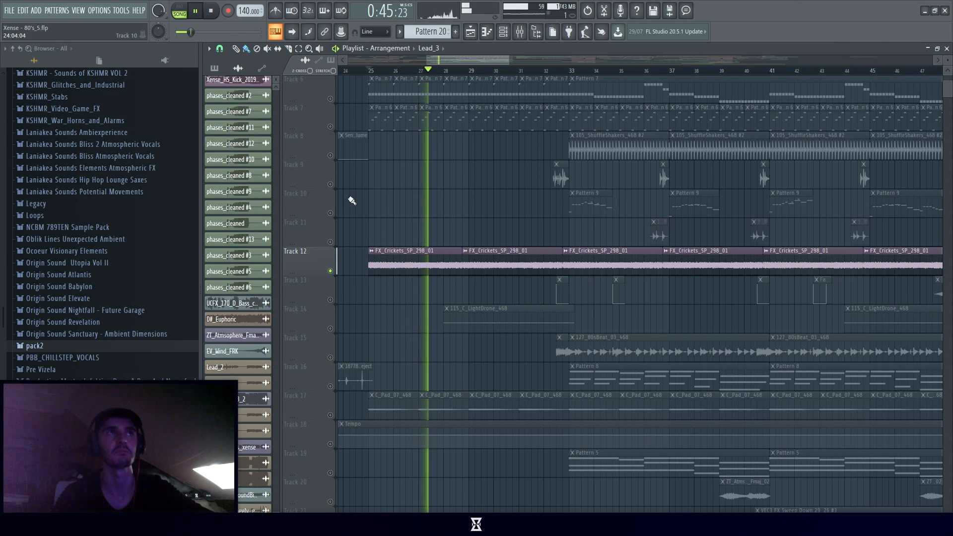
key(space)
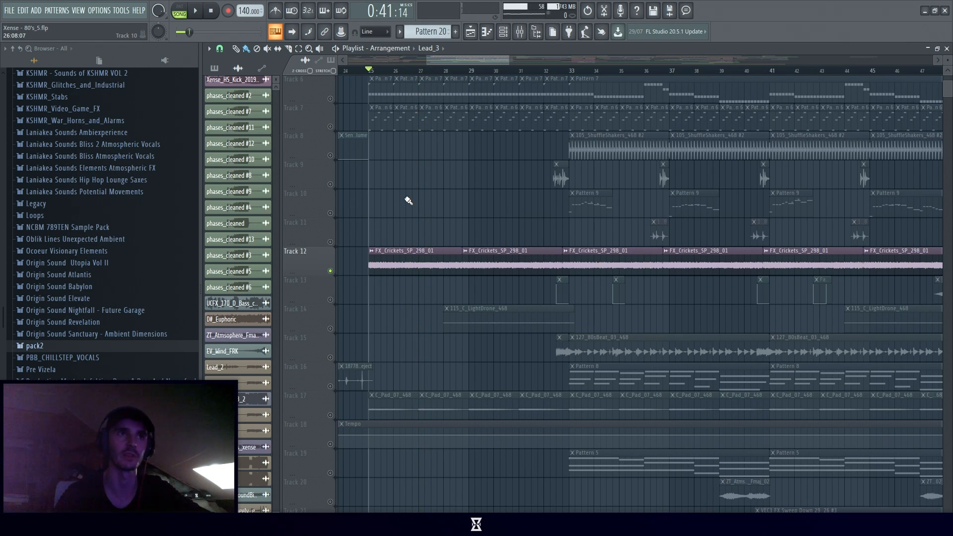
Solo Track 17, play its C_Pad_07_468 clips and check the sample's channel settings and mixer track 51.
click(331, 415)
key(space)
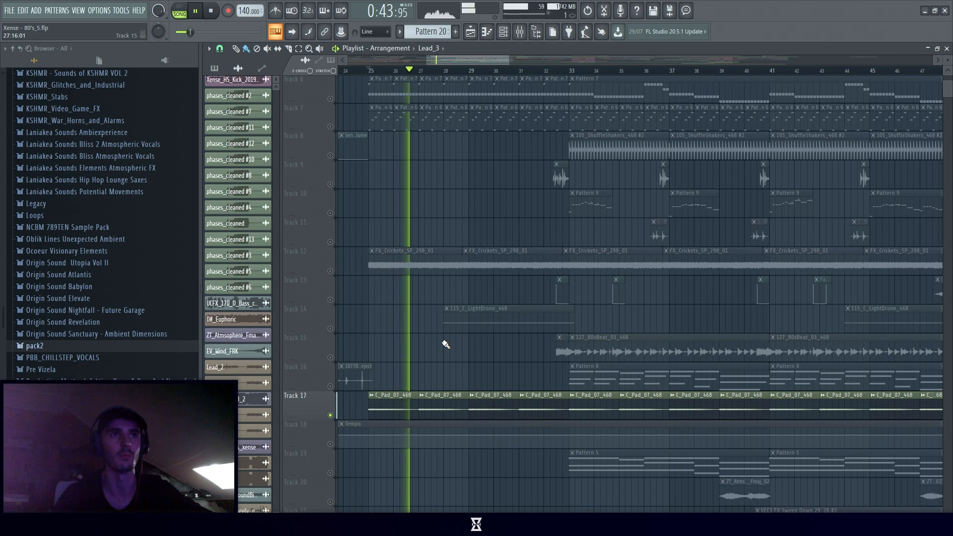
double_click(432, 414)
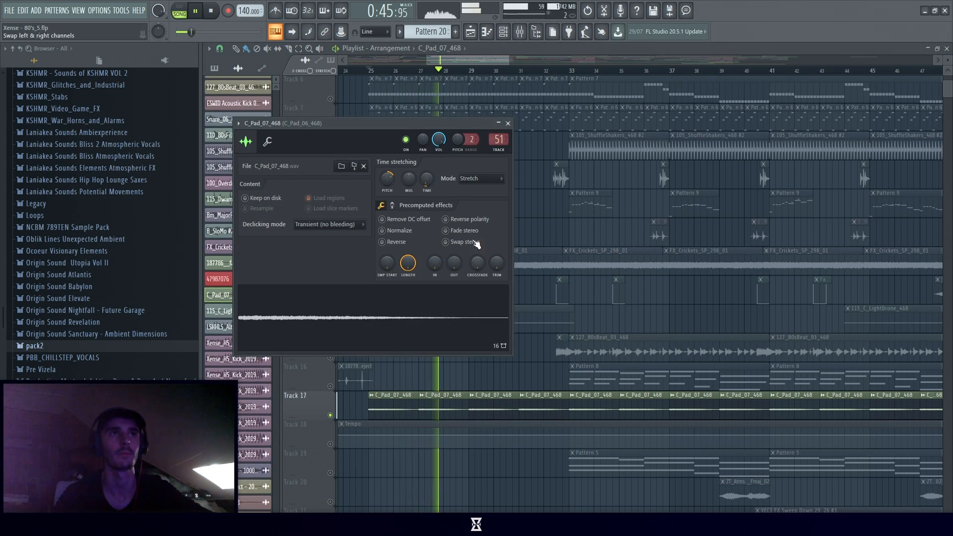
double_click(498, 139)
key(space)
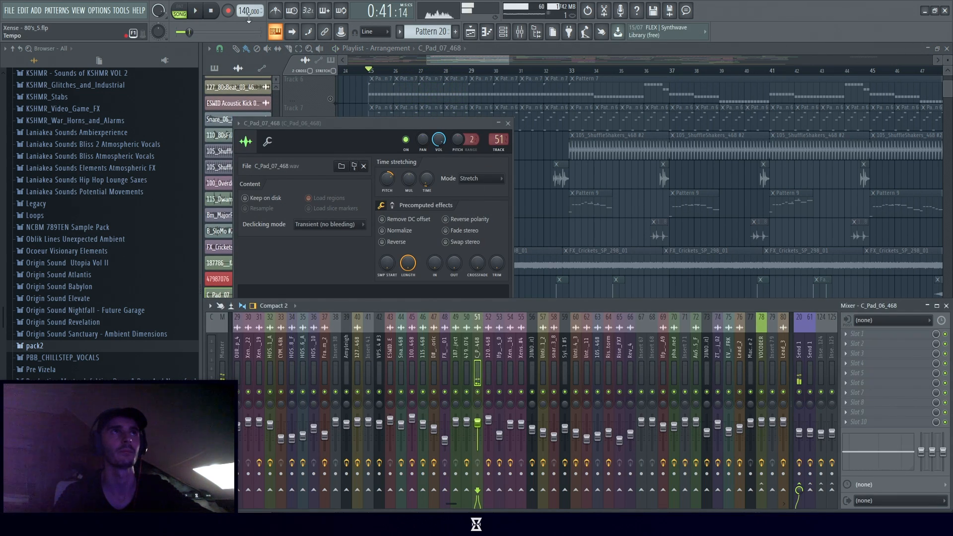
click(210, 12)
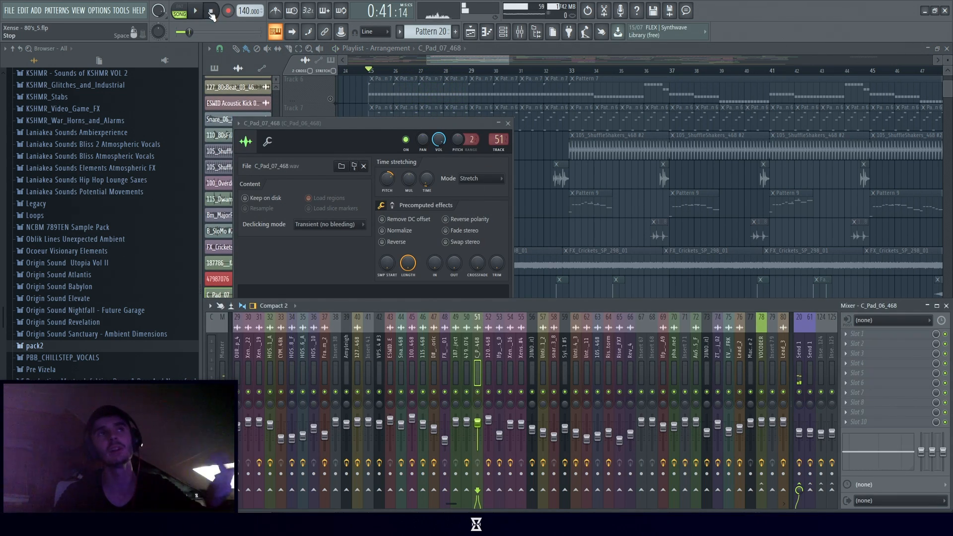
click(507, 123)
key(F9)
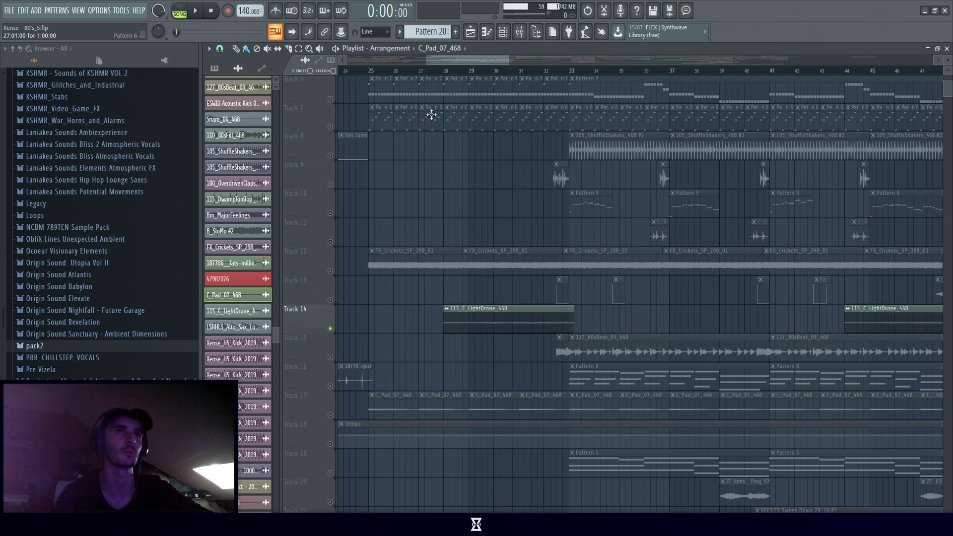
Play the soloed Track 14's 115_C_LightDrone_468 clip from bar 28, showing its channel settings and mixer track 52, then stop.
click(451, 70)
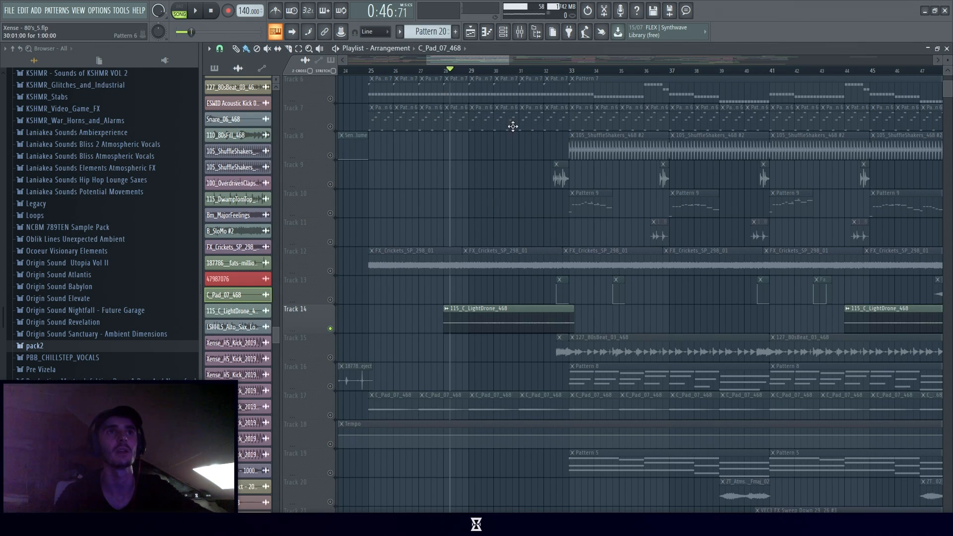
key(space)
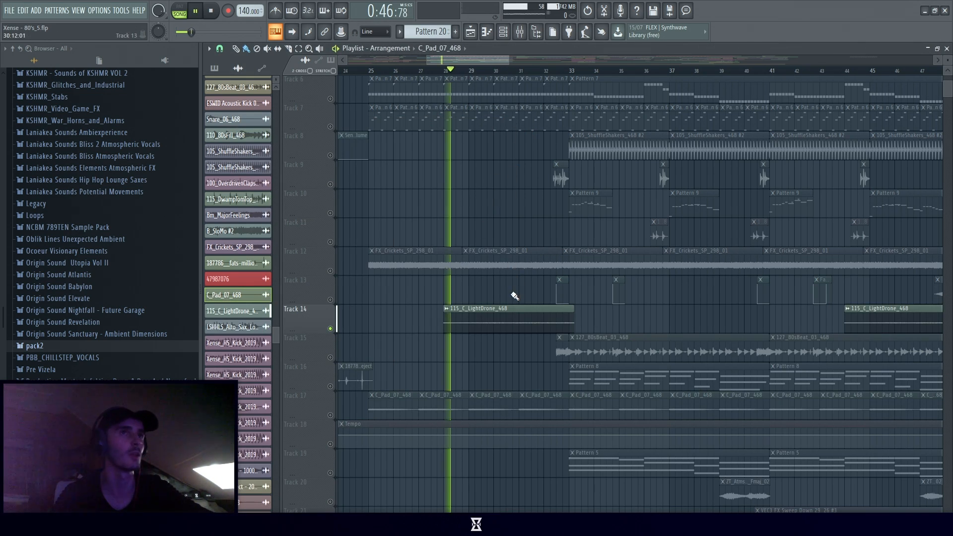
double_click(512, 313)
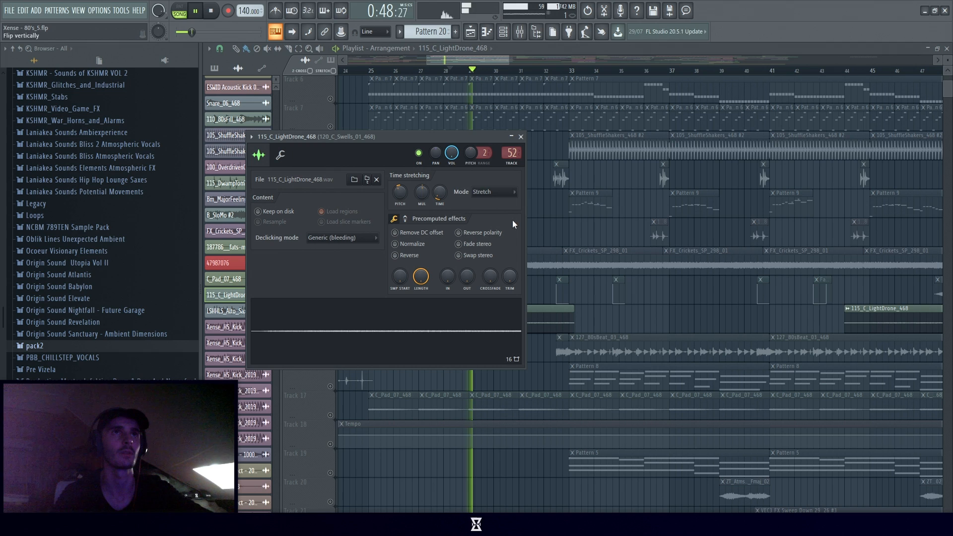
double_click(512, 153)
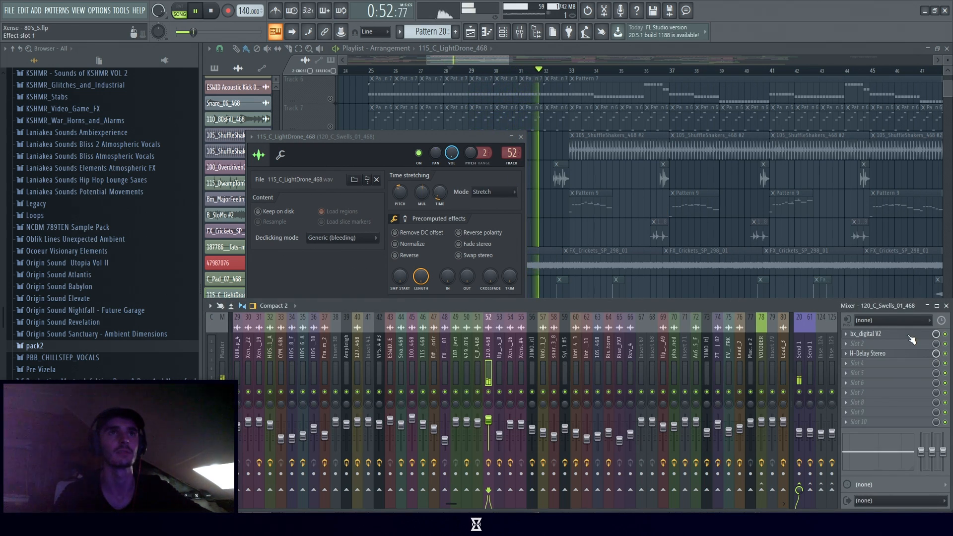
key(space)
click(213, 11)
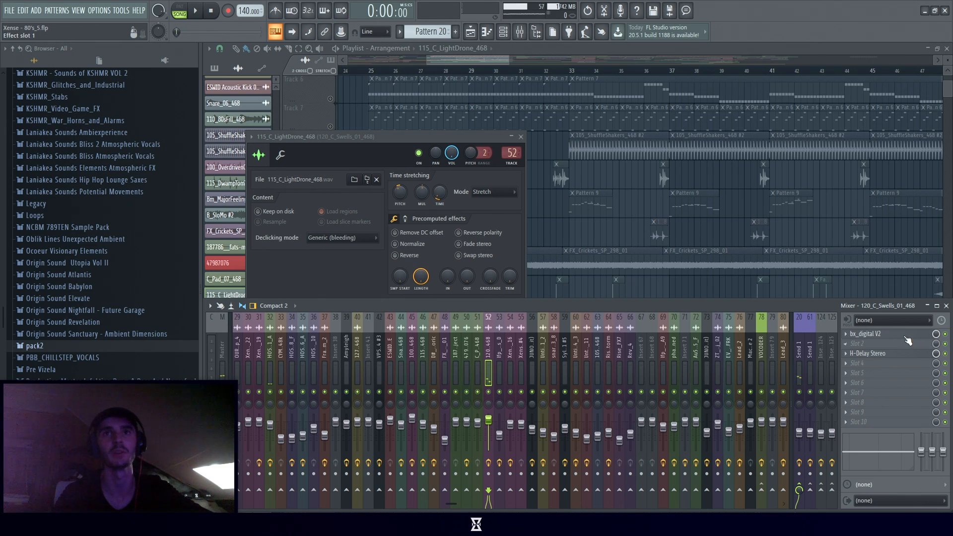
Check the bx_digital V2 and H-Delay Stereo effects on the 120_C_Swells_01_468 mixer track.
click(902, 337)
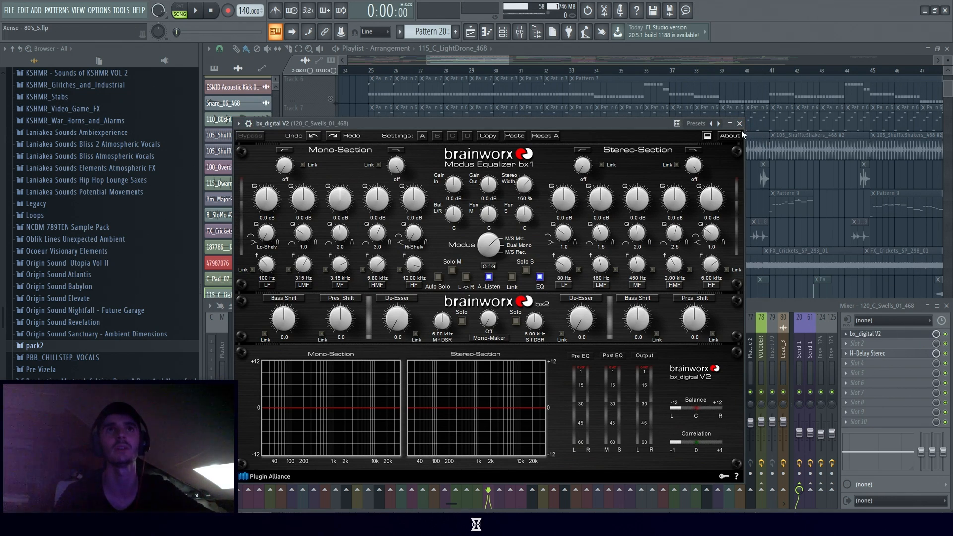
click(738, 123)
click(869, 353)
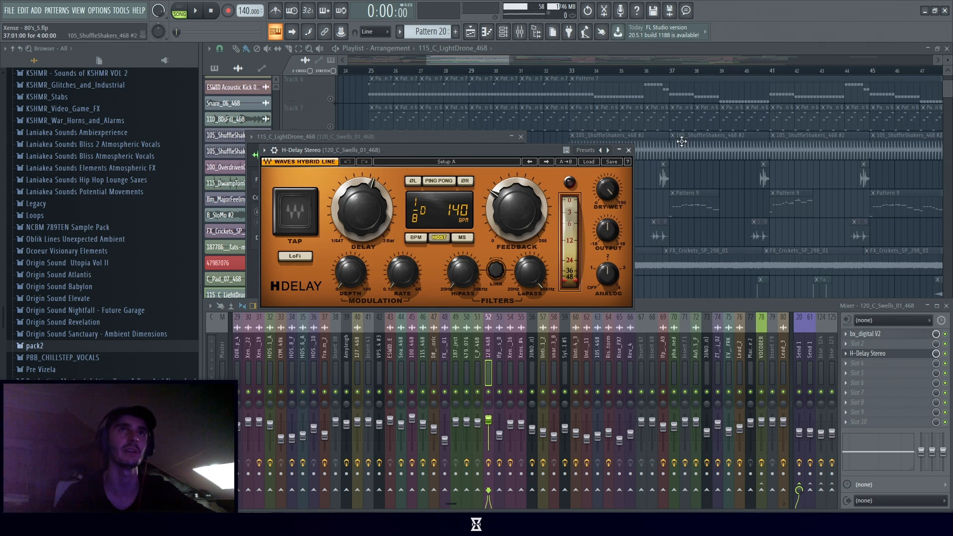
click(632, 147)
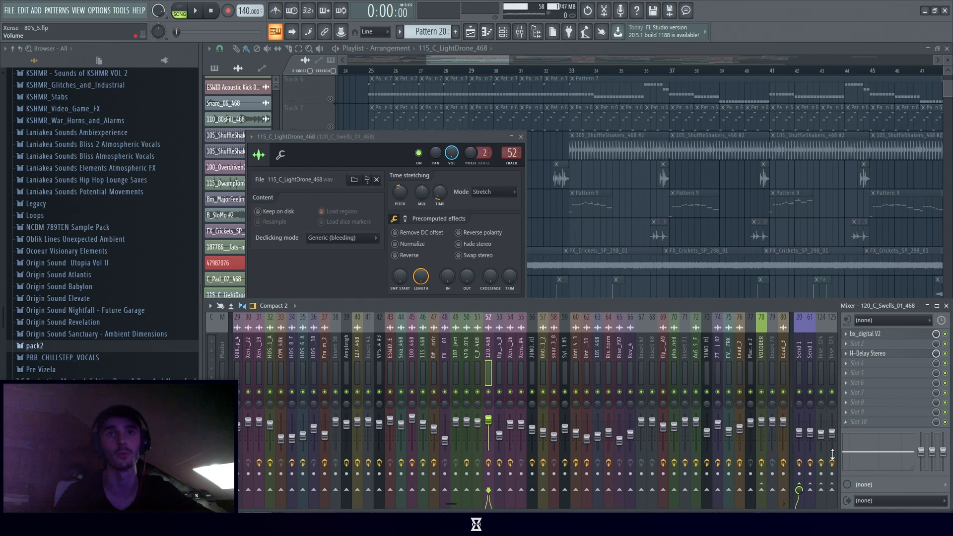
Return to the playlist and highlight the FX_Crickets, 115_C_LightDrone and C_Pad_07 clips of the section starting at bar 25.
click(521, 136)
key(F9)
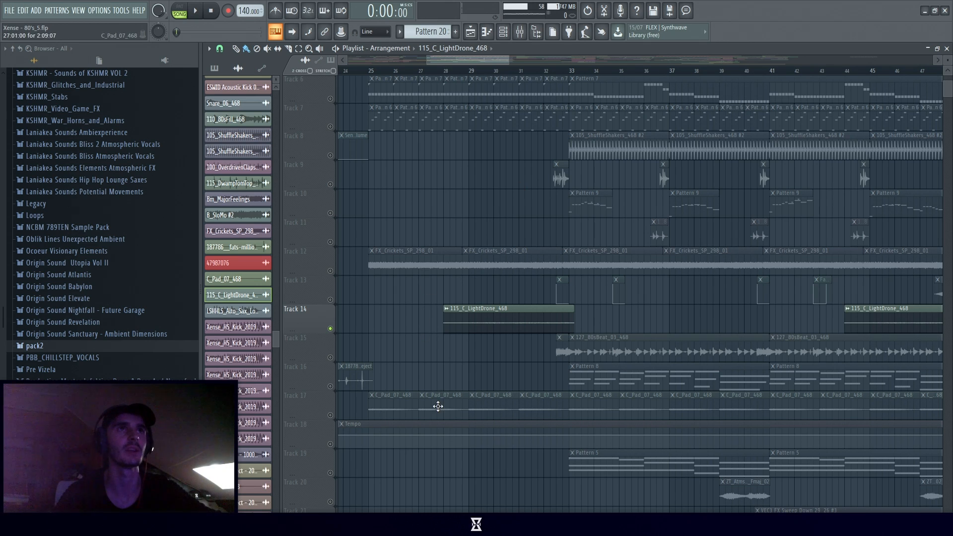
drag(552, 402, 380, 261)
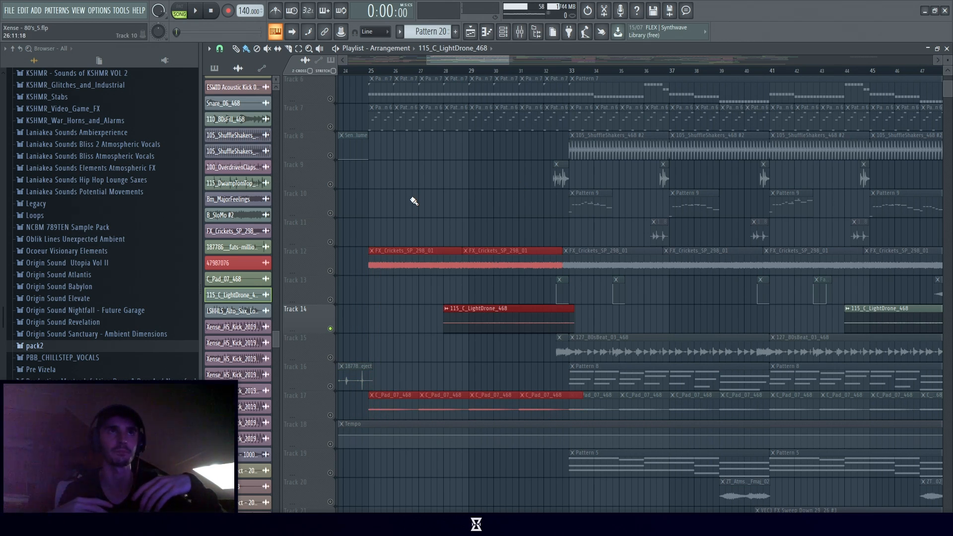
scroll(414, 201, up, 5)
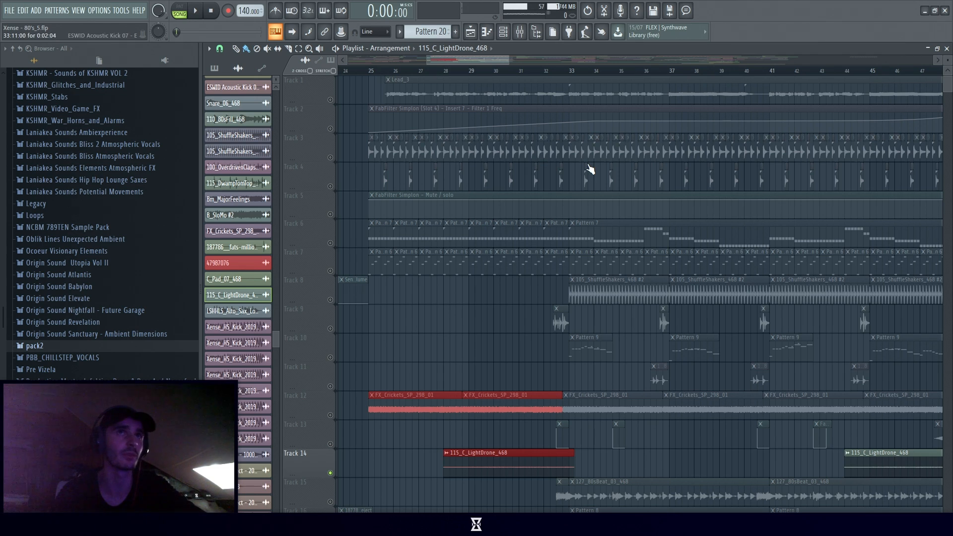
scroll(414, 234, down, 5)
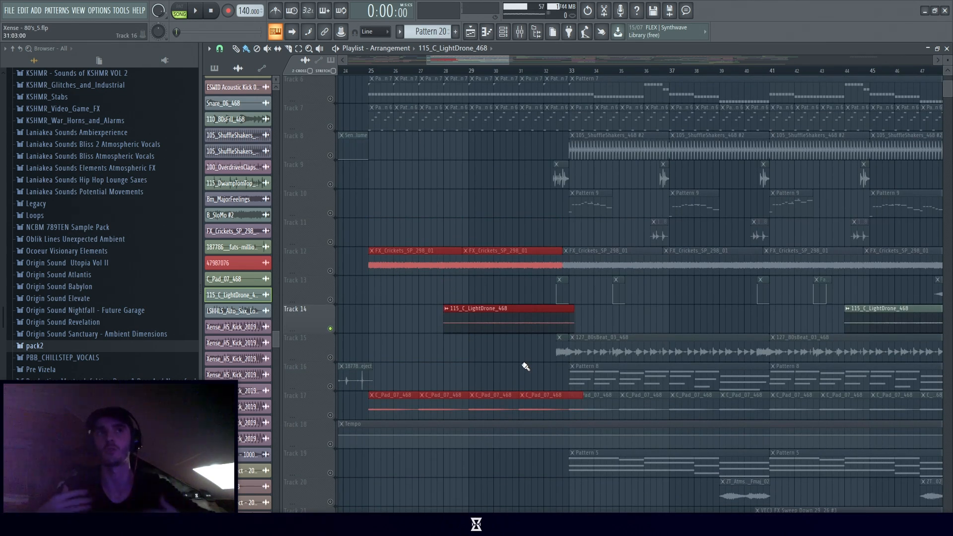
scroll(525, 367, up, 5)
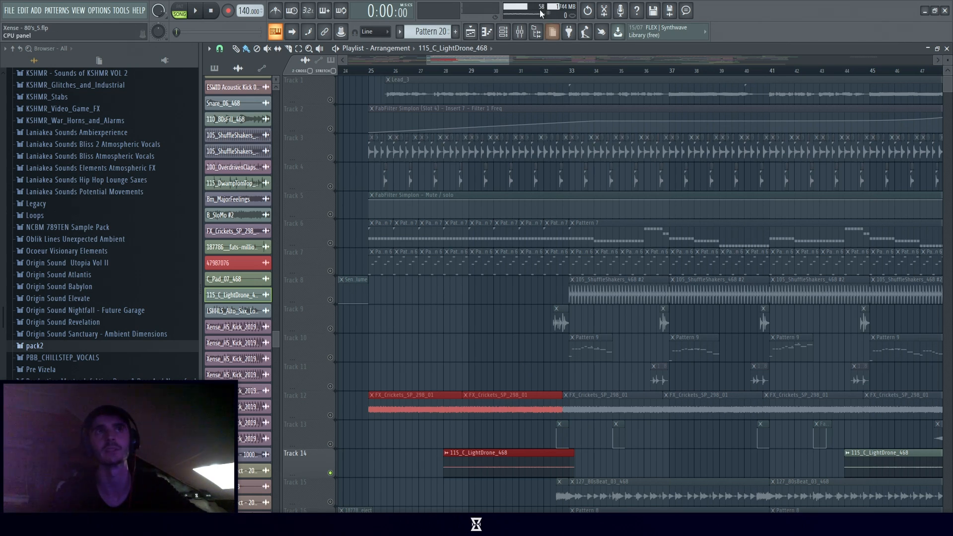
Unsolo Track 14, play the full arrangement from bar 33 while viewing its tracks, and stop playback.
right_click(331, 299)
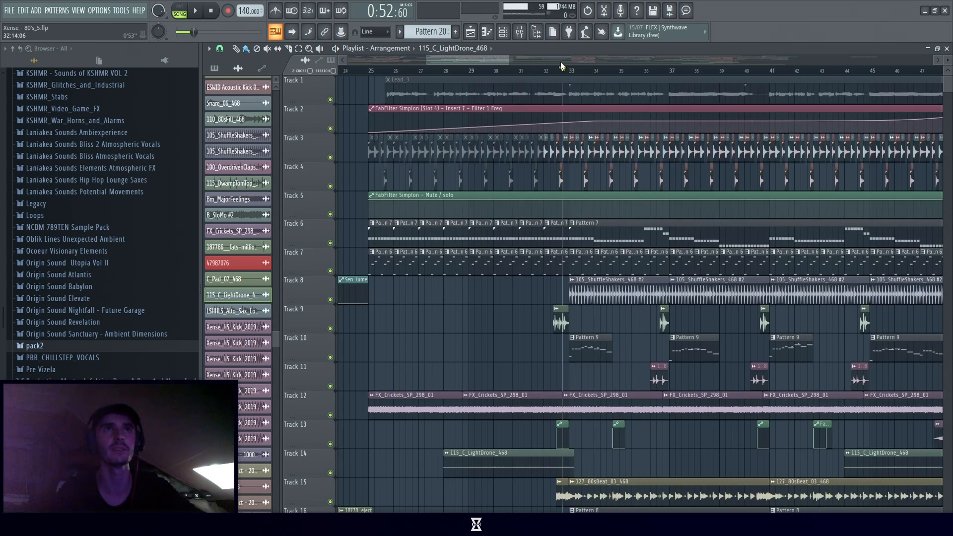
click(568, 70)
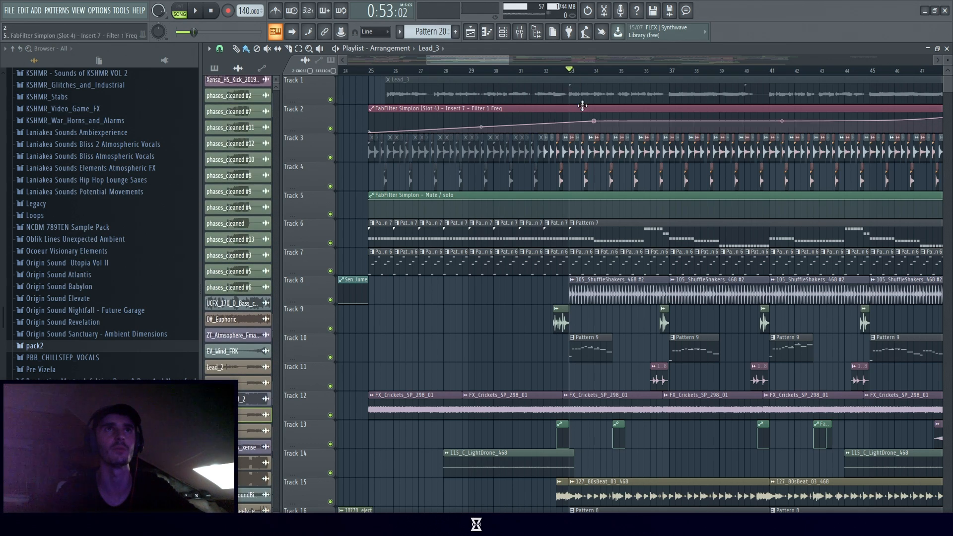
key(space)
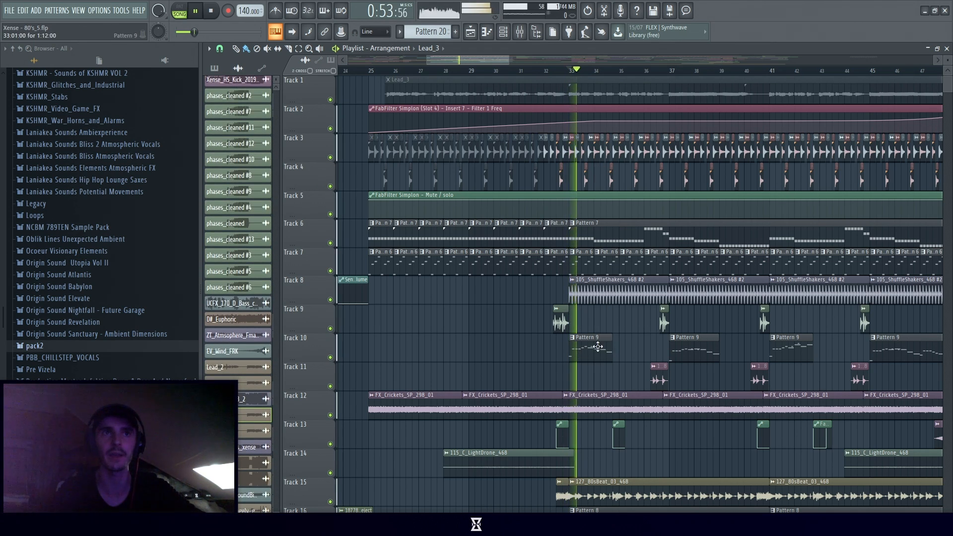
scroll(645, 347, down, 3)
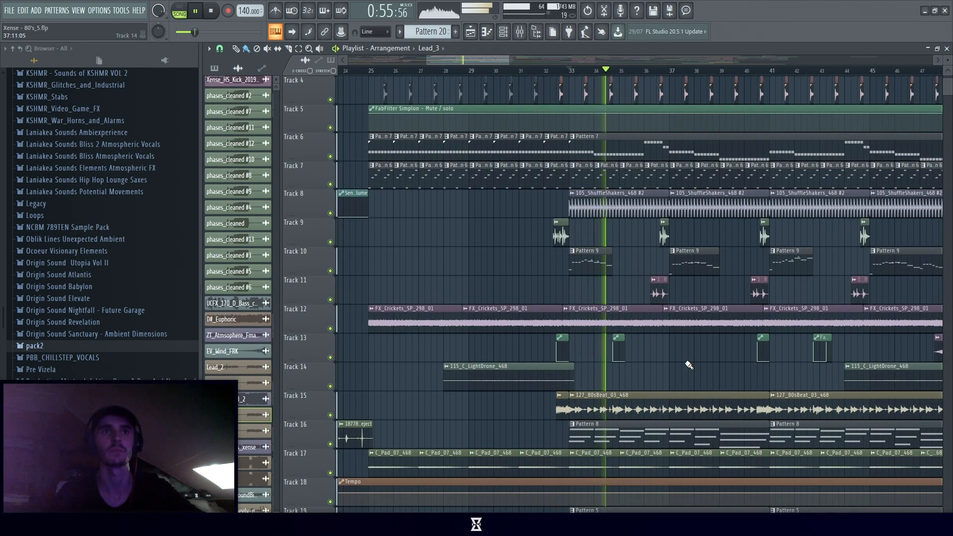
scroll(687, 366, down, 3)
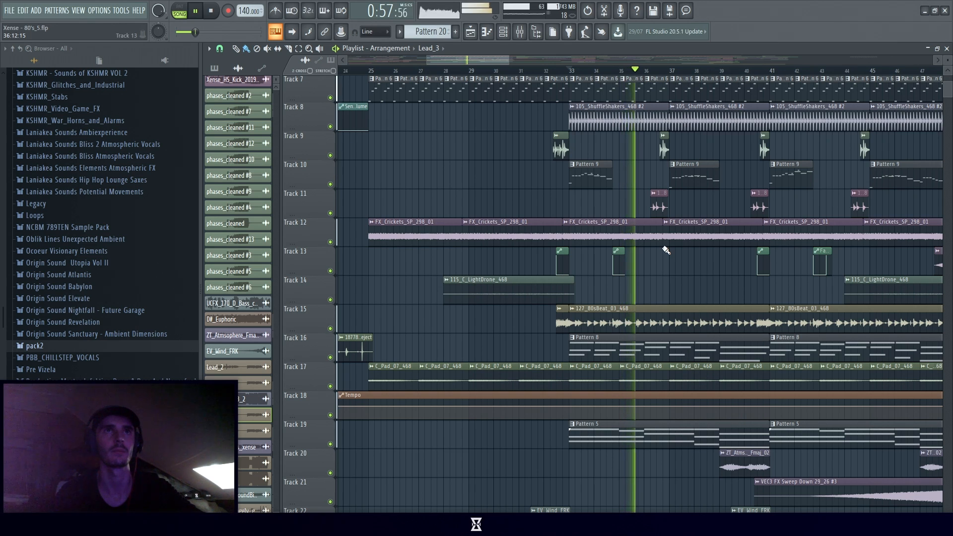
key(space)
scroll(744, 295, up, 6)
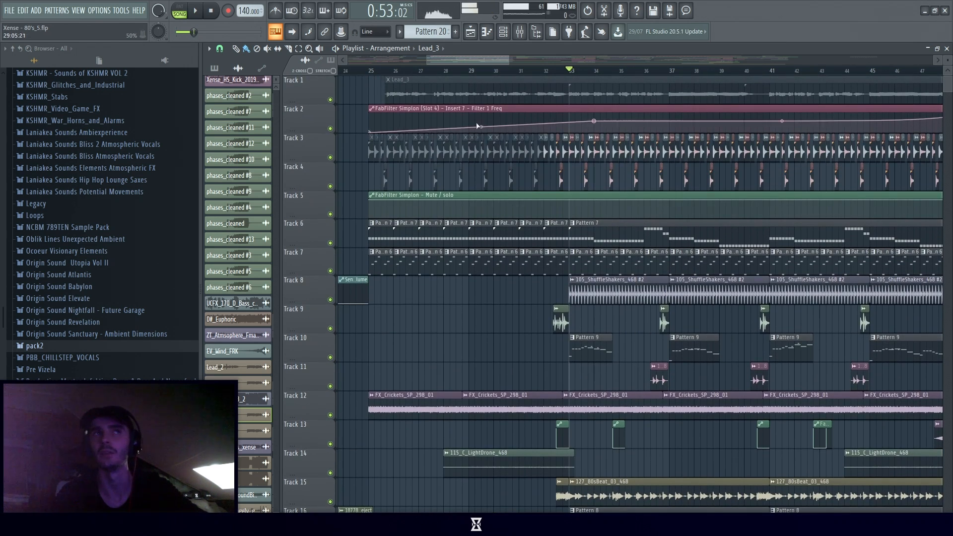
click(212, 13)
Point out the shaker, Track 9 and 127_80sBeat_03_468 clips from bar 33 by selecting them, and clear the selection.
drag(465, 62, 491, 54)
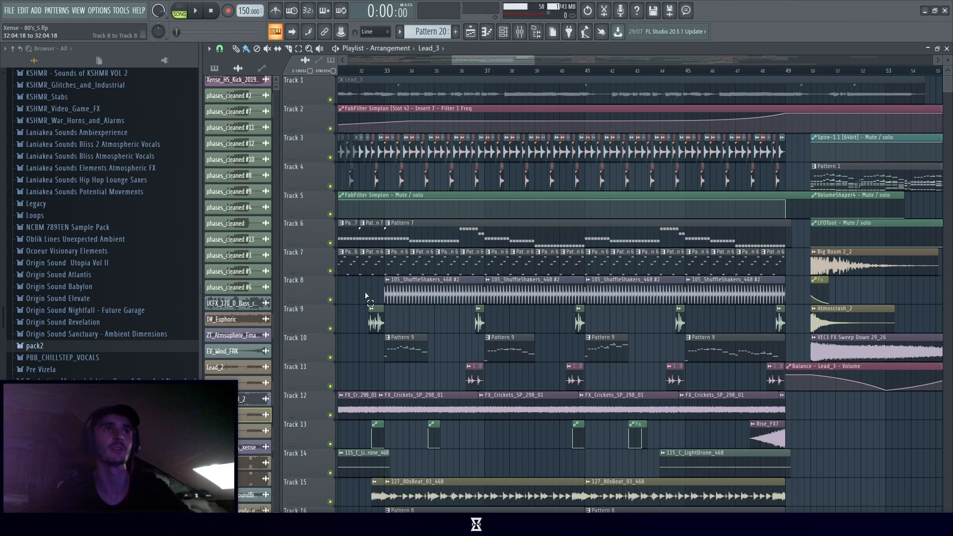
drag(365, 295, 583, 297)
scroll(364, 315, down, 6)
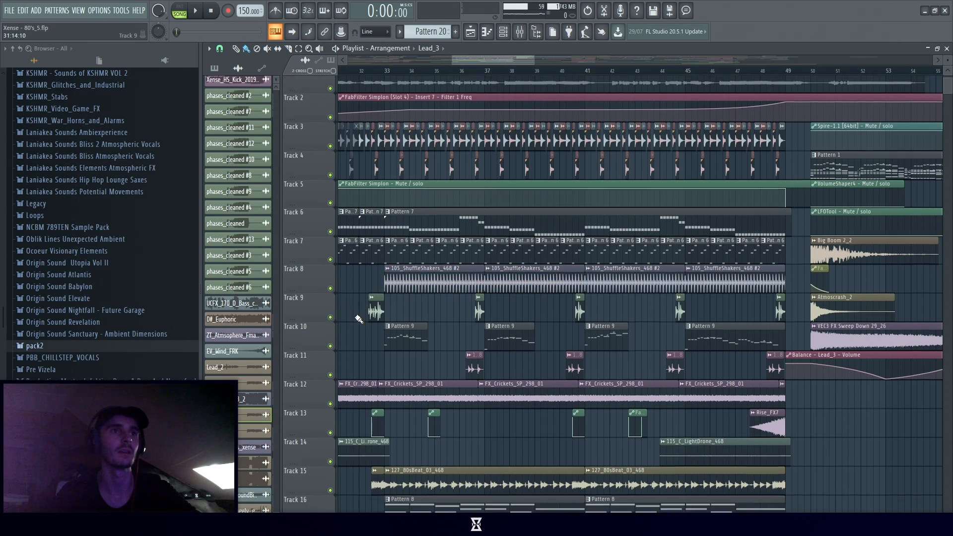
drag(488, 318, 681, 318)
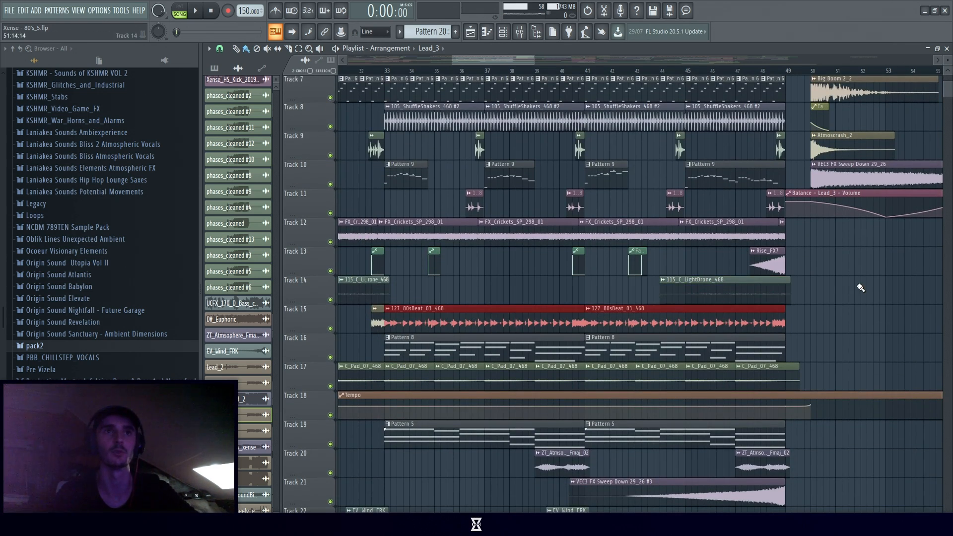
ctrl+click(859, 286)
Open Pattern 5 in the piano roll, play its JUPITER-8 chords in pattern mode, stop and close the piano roll.
double_click(462, 432)
click(180, 10)
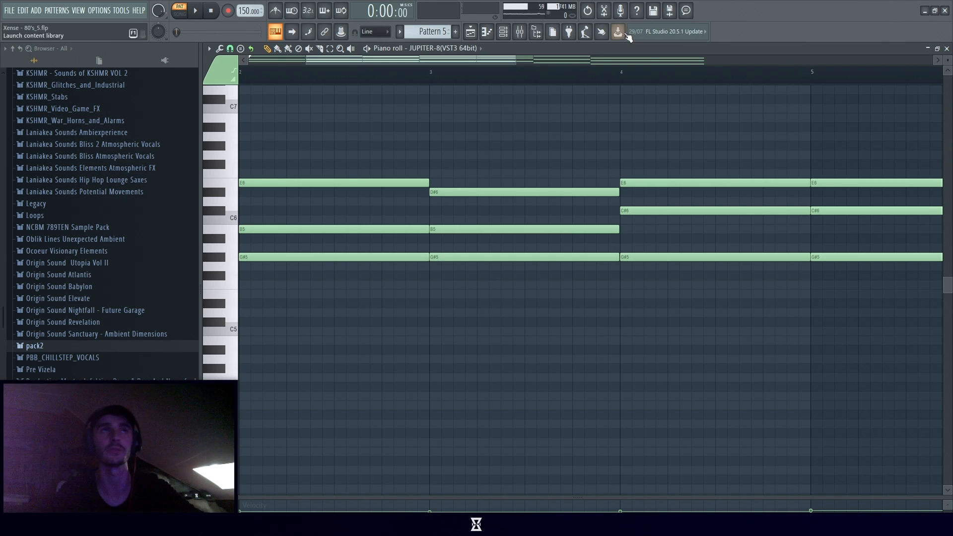
drag(491, 59, 426, 59)
key(space)
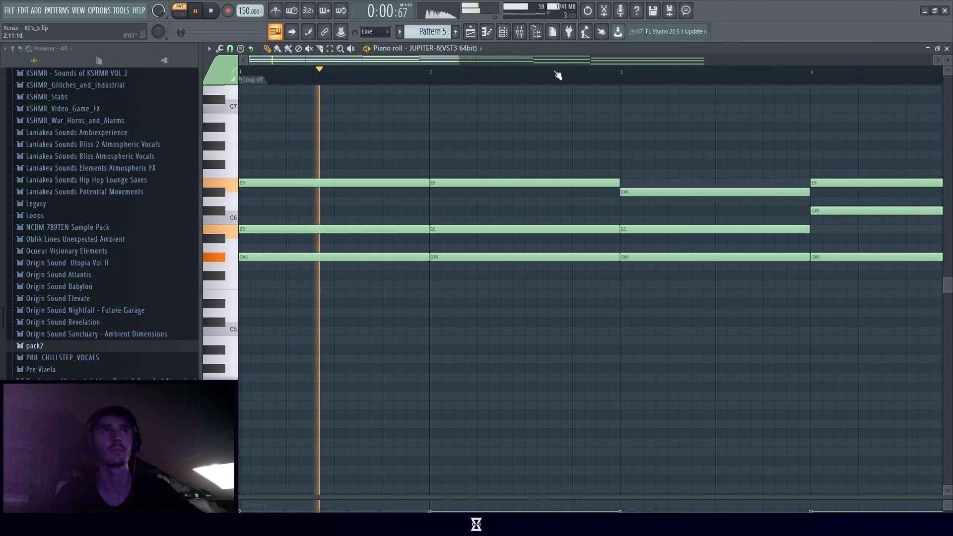
key(space)
click(946, 49)
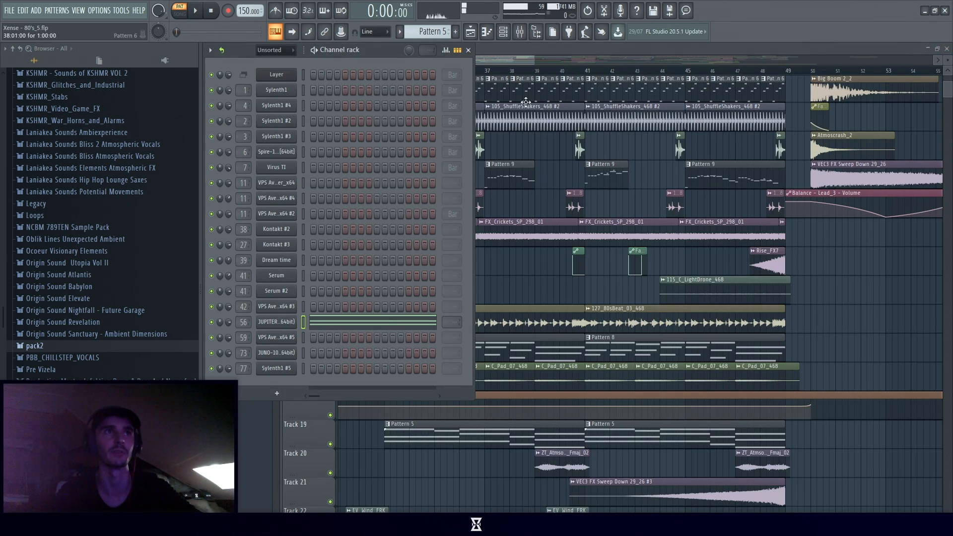
Show the JUPITER-8 instrument with its SY Jupiter PWM preset while Pattern 5 plays, then stop and close it.
click(277, 321)
click(469, 87)
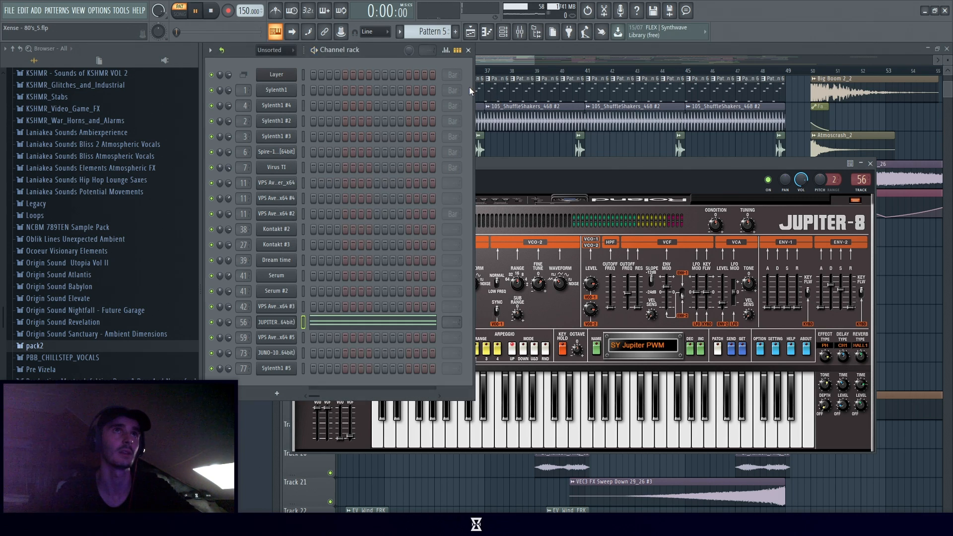
key(space)
click(582, 169)
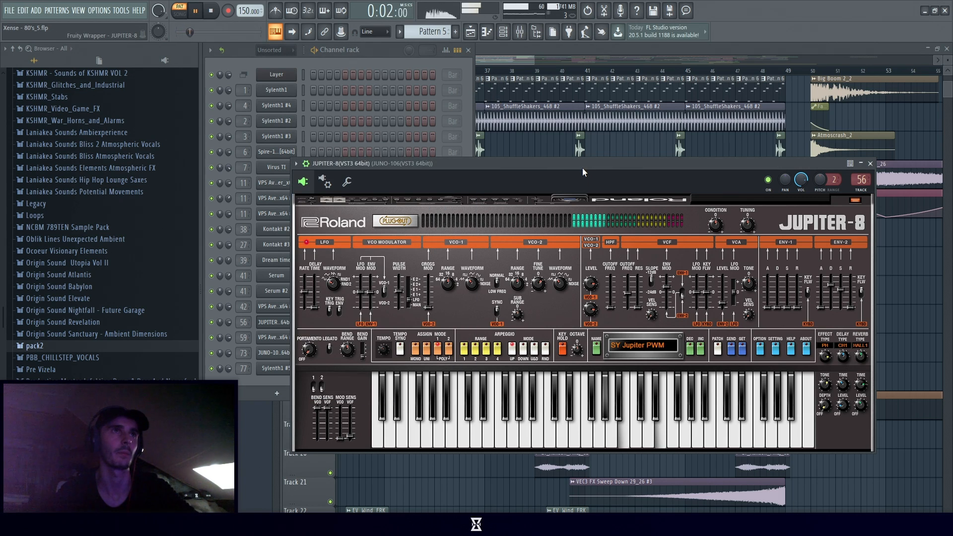
click(213, 11)
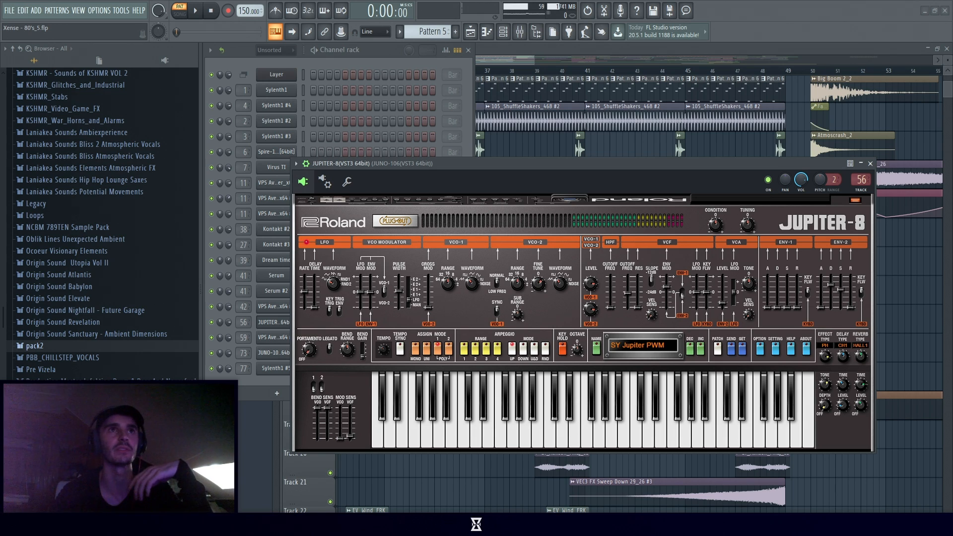
click(869, 164)
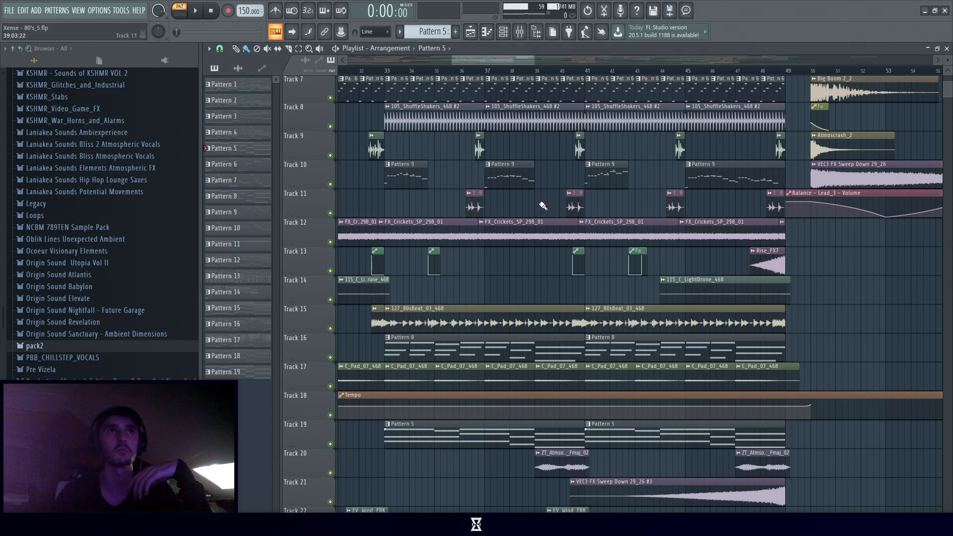
Solo Track 16 and play its Pattern 8 clips from bar 33, checking which channel sounds in the channel rack, then stop.
key(F6)
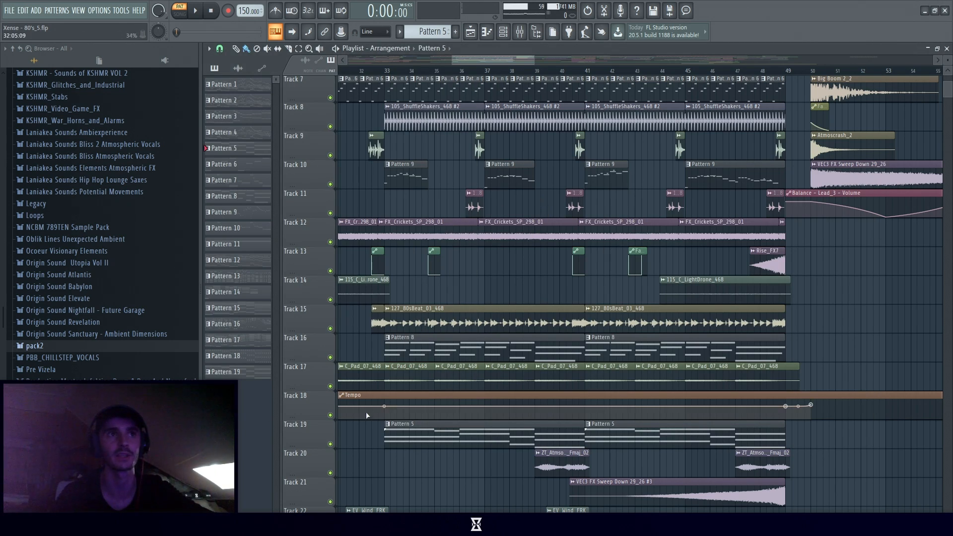
right_click(330, 358)
click(390, 72)
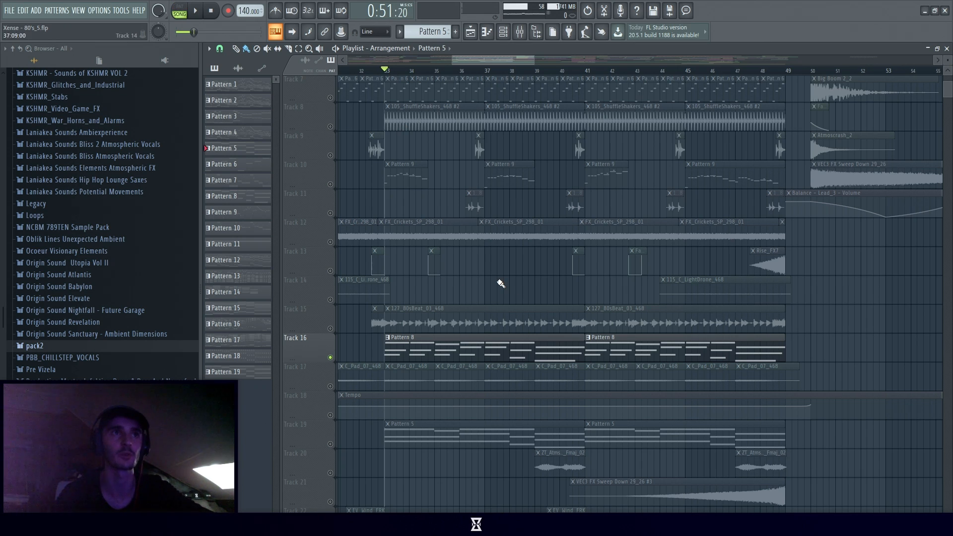
key(space)
key(F5)
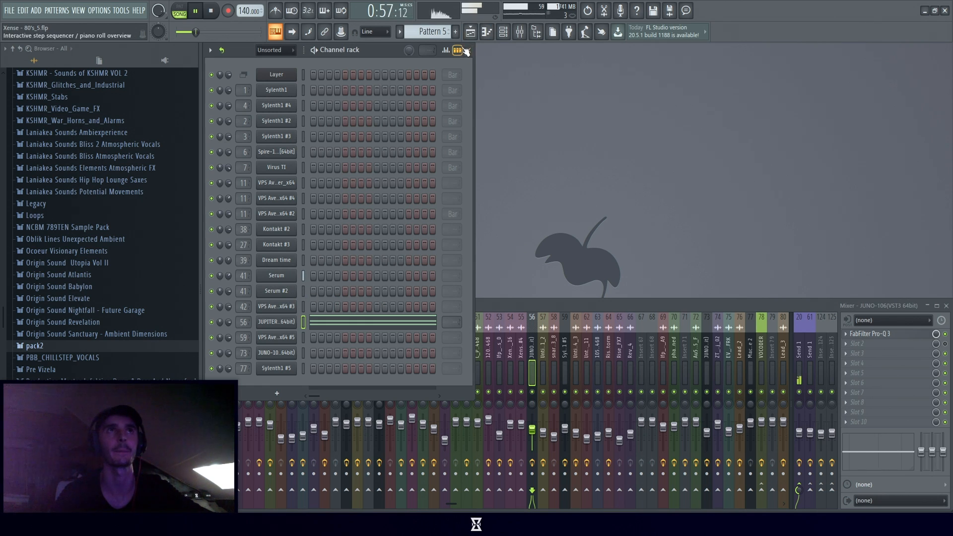
key(F5)
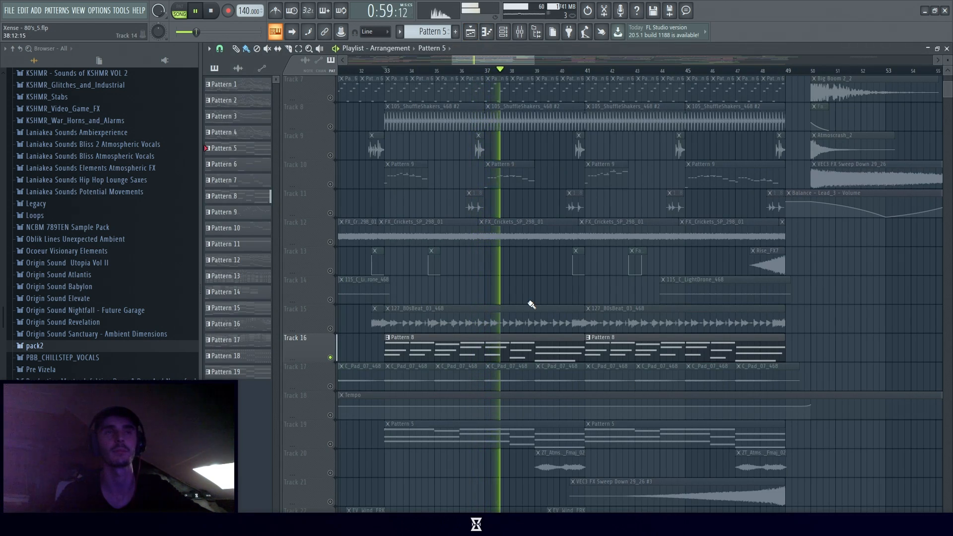
key(space)
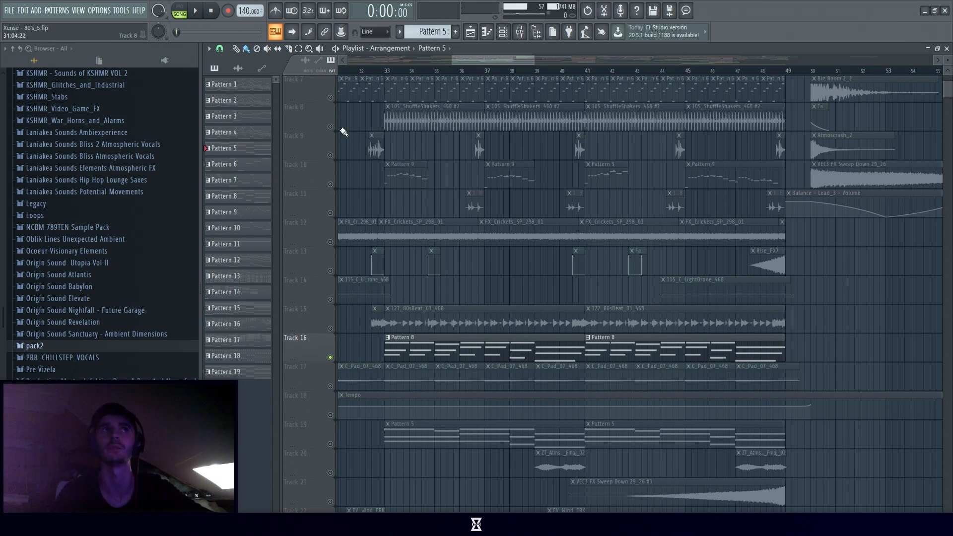
Unmute all tracks, set the playhead just after bar 33 and play the full arrangement while viewing its tracks.
right_click(330, 97)
right_click(330, 98)
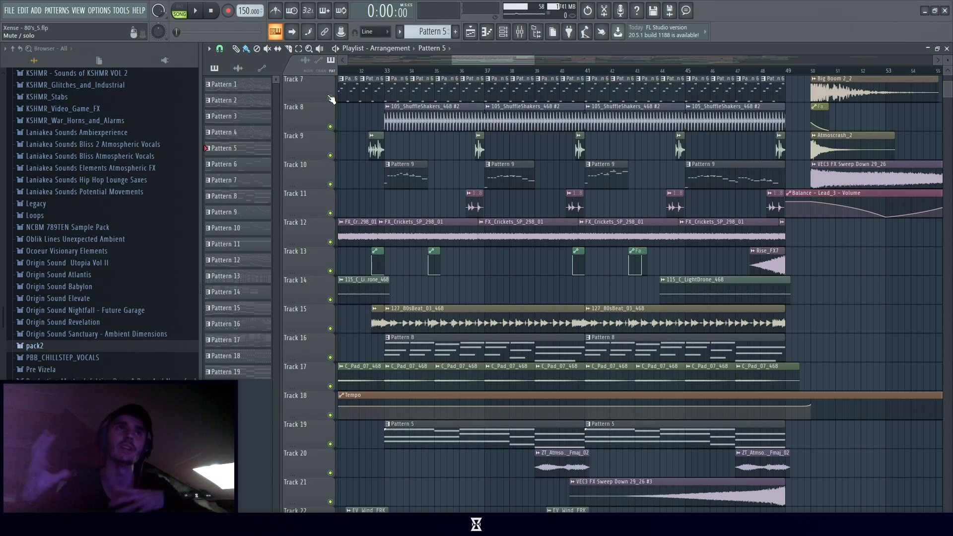
scroll(549, 237, up, 3)
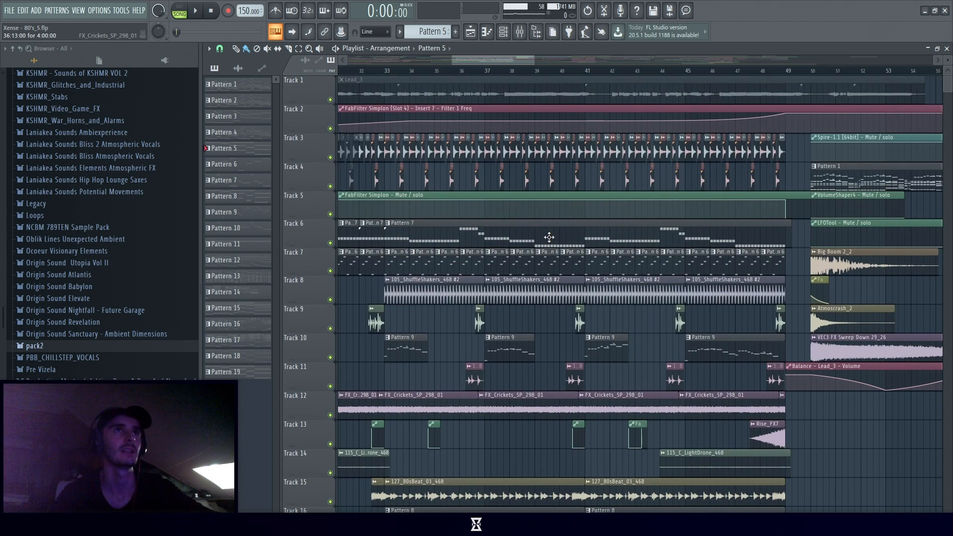
click(397, 70)
scroll(556, 265, down, 2)
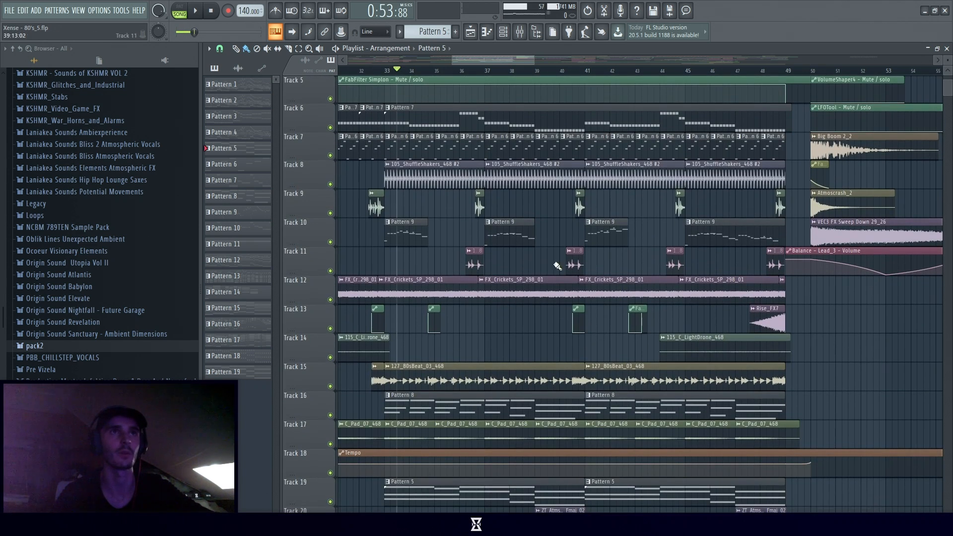
scroll(379, 362, down, 5)
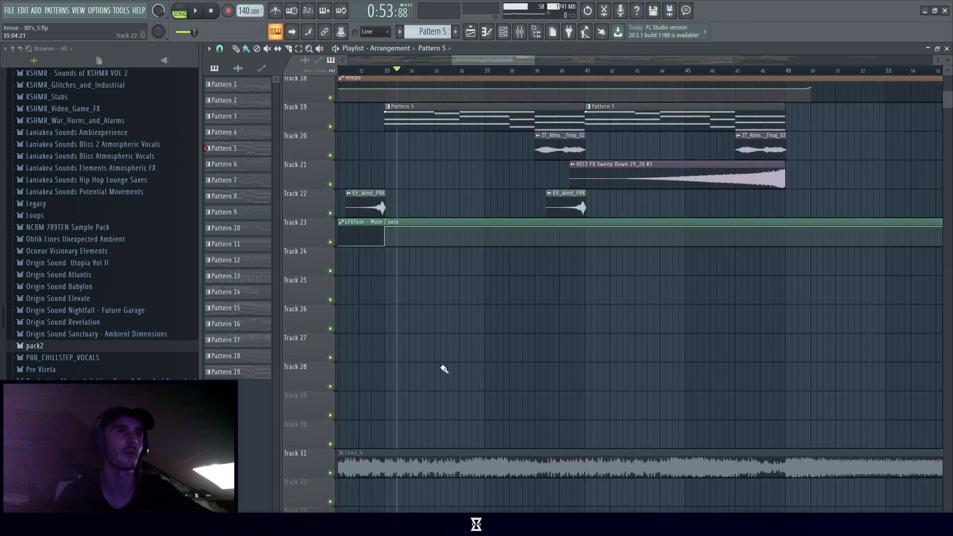
scroll(442, 368, up, 5)
key(space)
scroll(439, 366, up, 1)
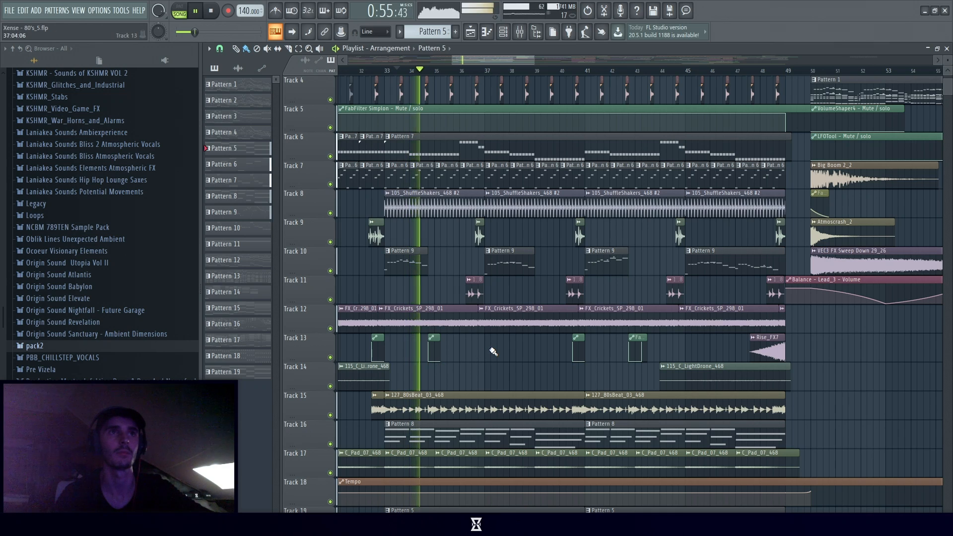
scroll(492, 351, up, 3)
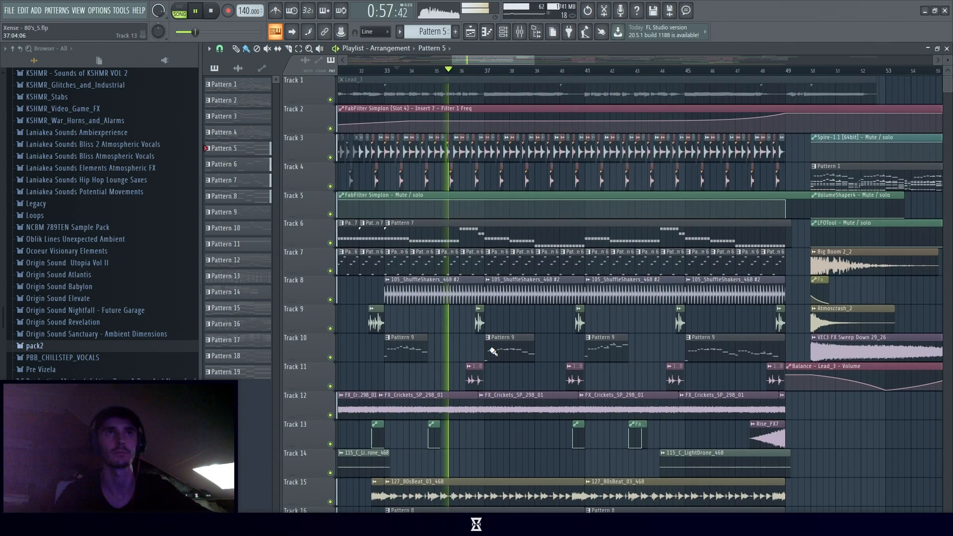
Solo Tracks 9 and 11 together and play their short fill clips leading into bar 37, then stop.
drag(508, 60, 517, 59)
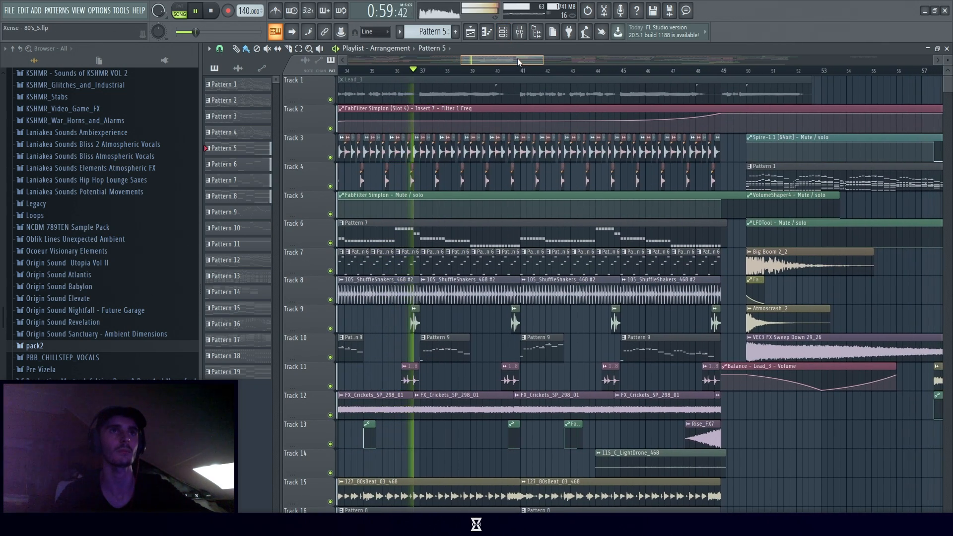
ctrl+click(330, 328)
key(space)
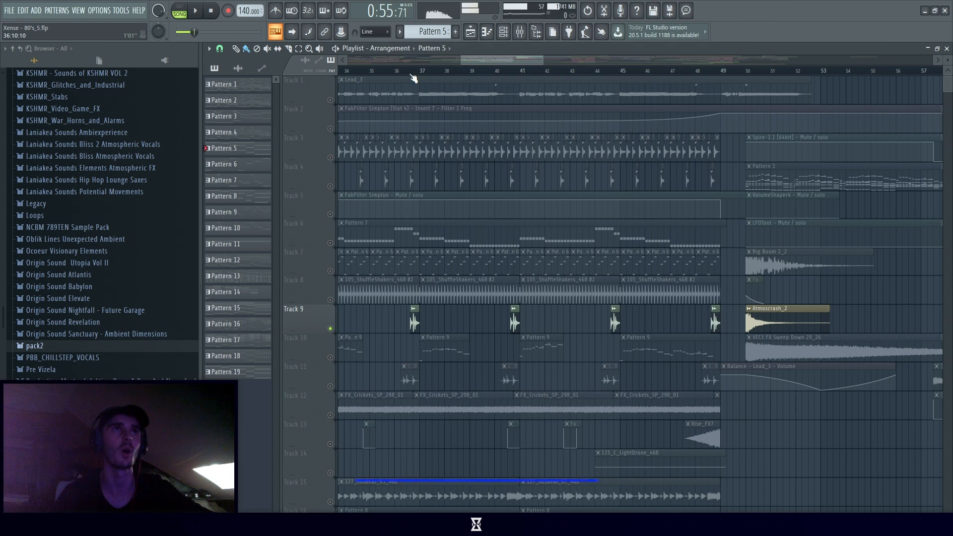
scroll(491, 333, down, 6)
click(329, 213)
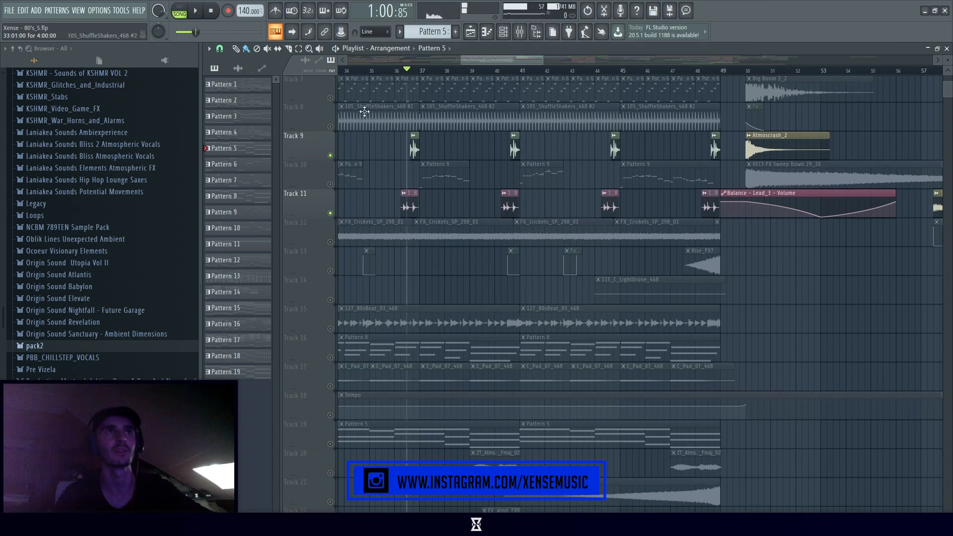
key(space)
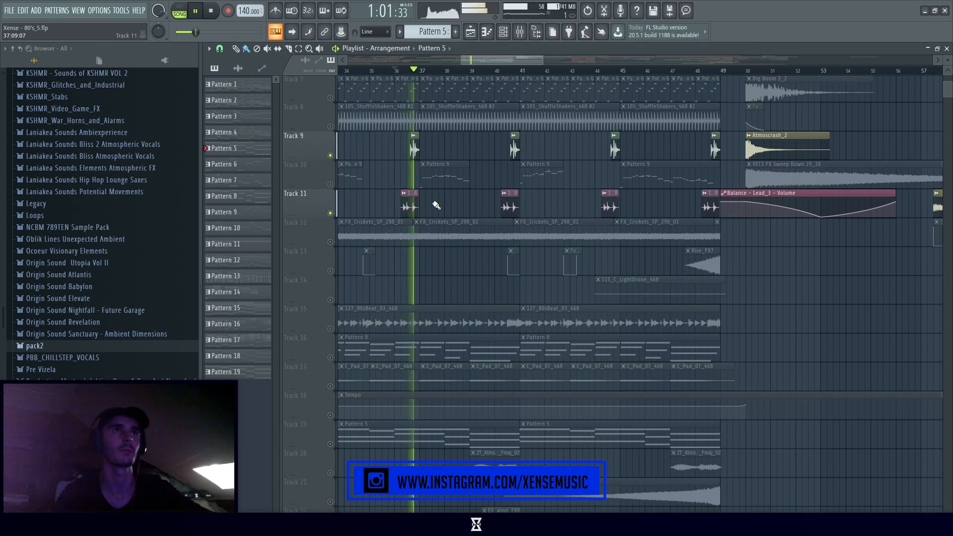
key(space)
Solo Track 10 briefly, unmute all tracks, and play the full arrangement from about bar 40 towards bar 49, then stop.
right_click(329, 184)
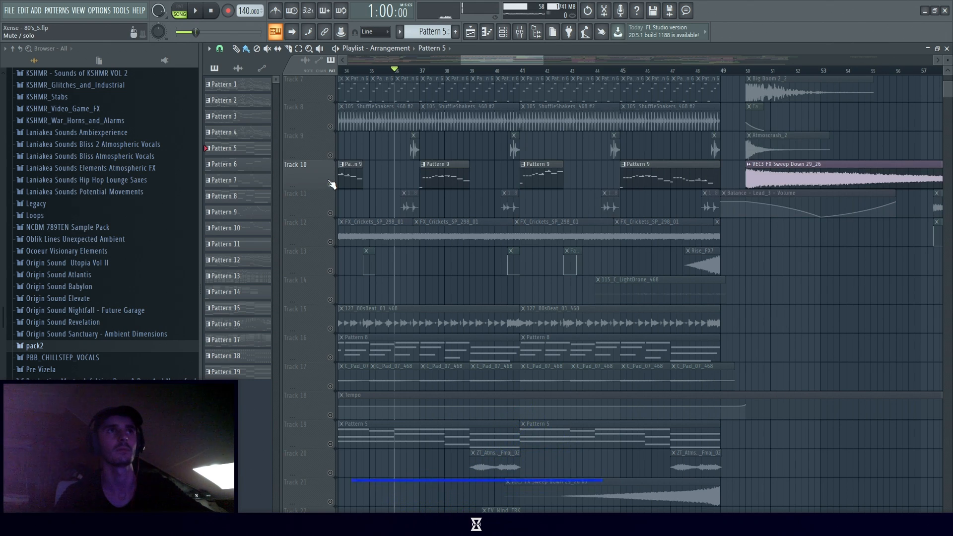
right_click(330, 184)
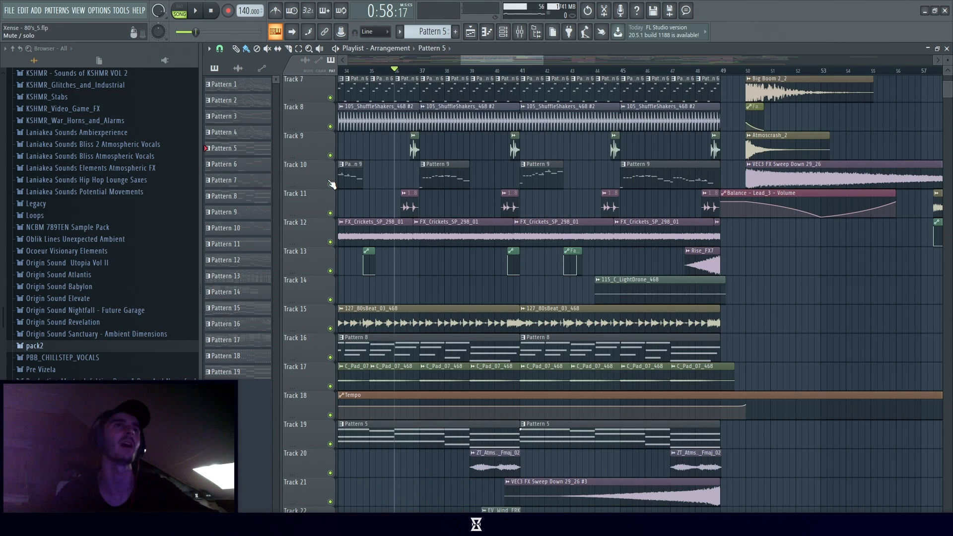
click(506, 71)
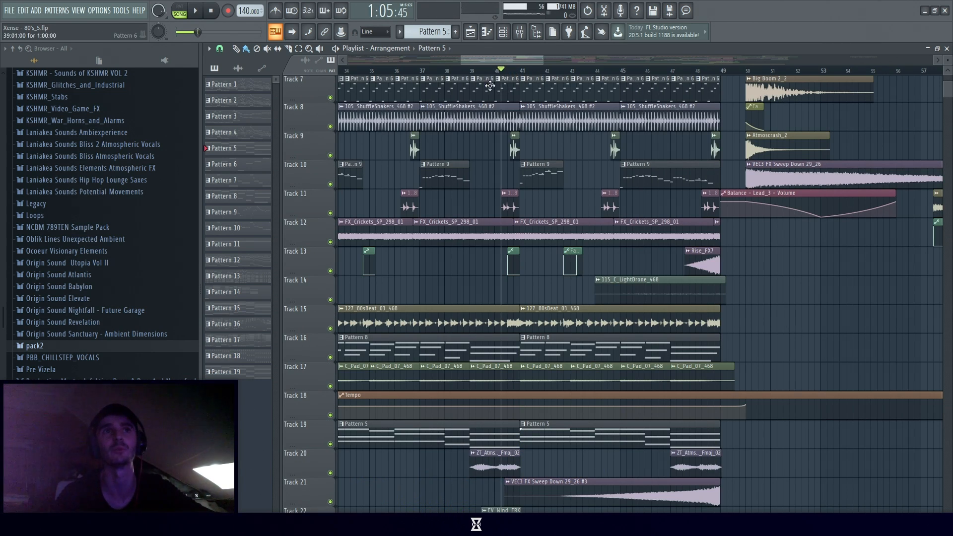
scroll(668, 274, up, 6)
key(space)
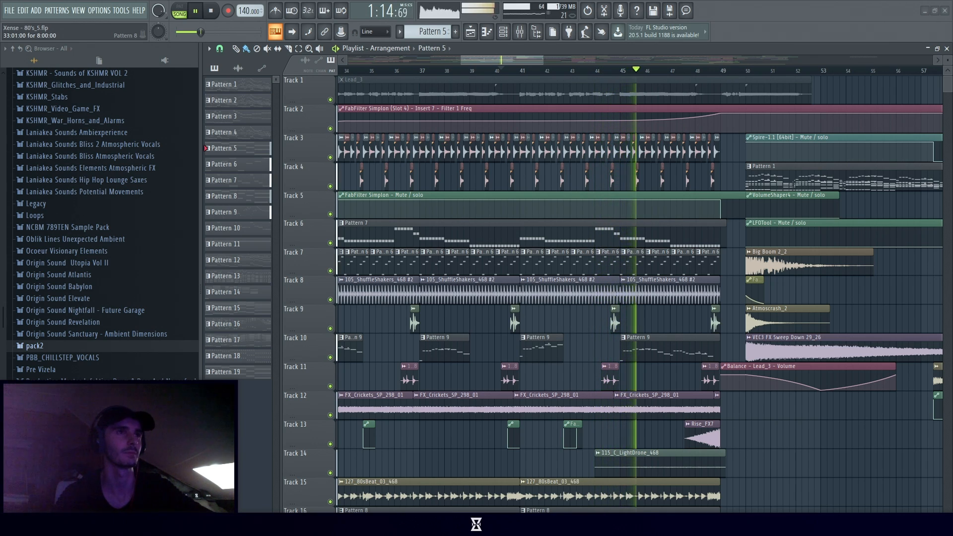
drag(495, 59, 508, 59)
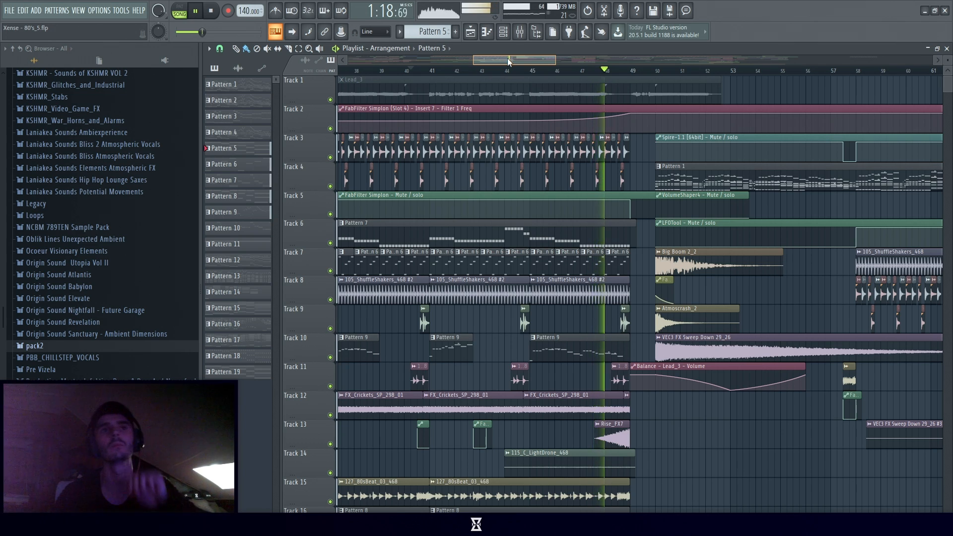
key(space)
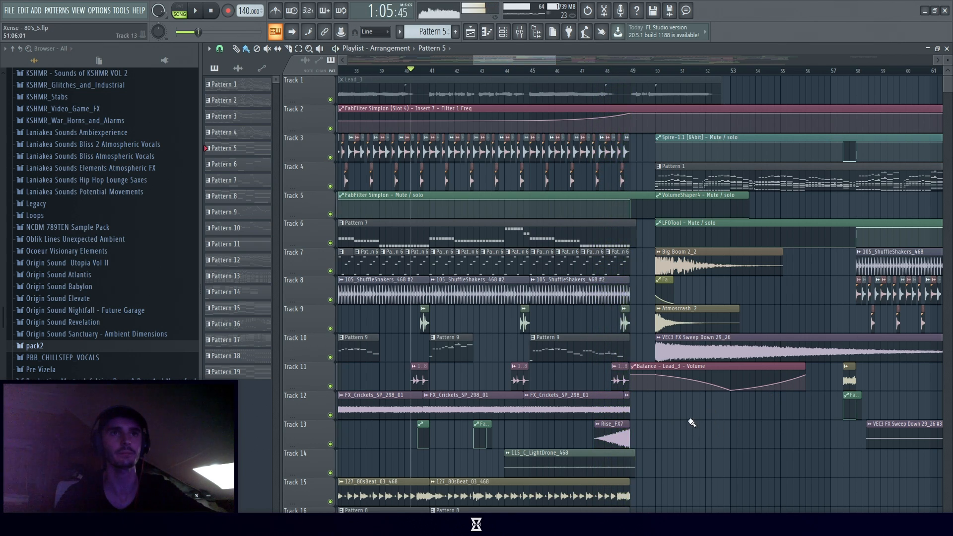
Point out the VEC3 FX Sweep Down clip on Track 21, and show the ZT_Atmsophere_Fmaj_02 sample's settings before closing them.
scroll(690, 419, down, 9)
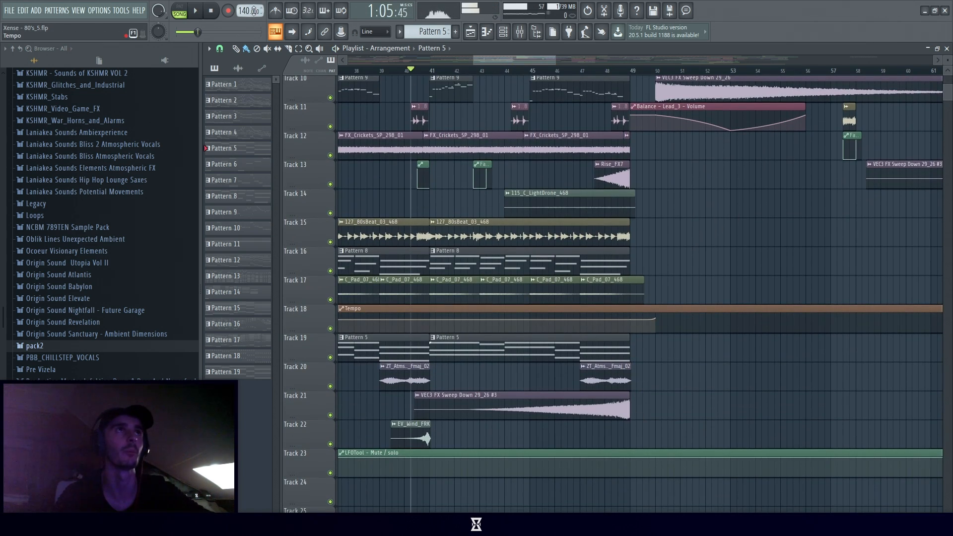
drag(631, 440, 606, 411)
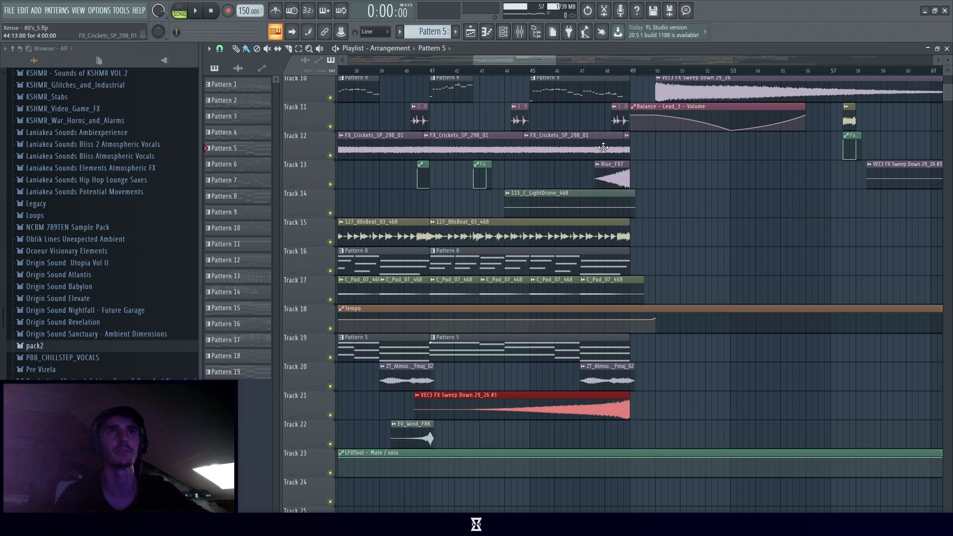
ctrl+click(629, 196)
double_click(407, 373)
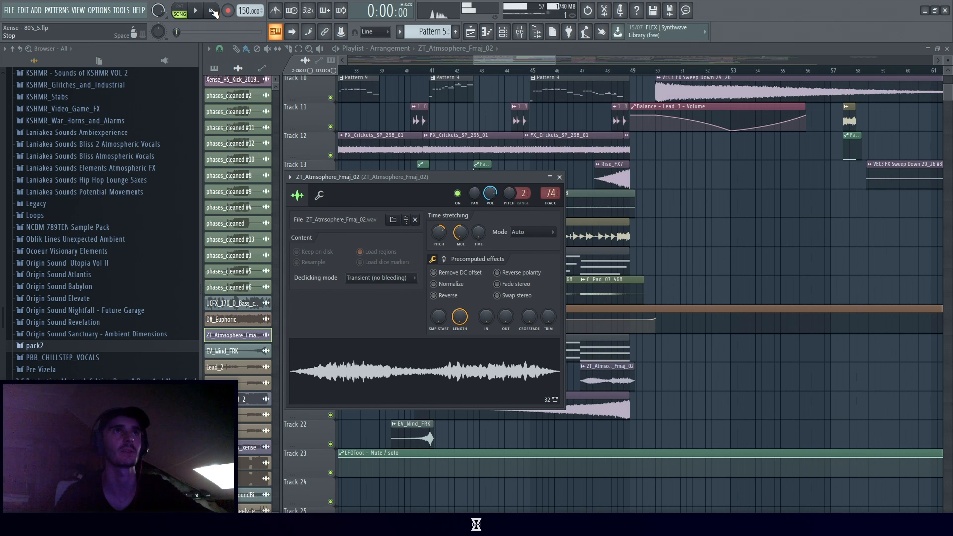
click(560, 177)
Play the full arrangement from about bar 47 through the transition into the Pattern 1 section, then stop and reset the playhead.
scroll(735, 232, up, 6)
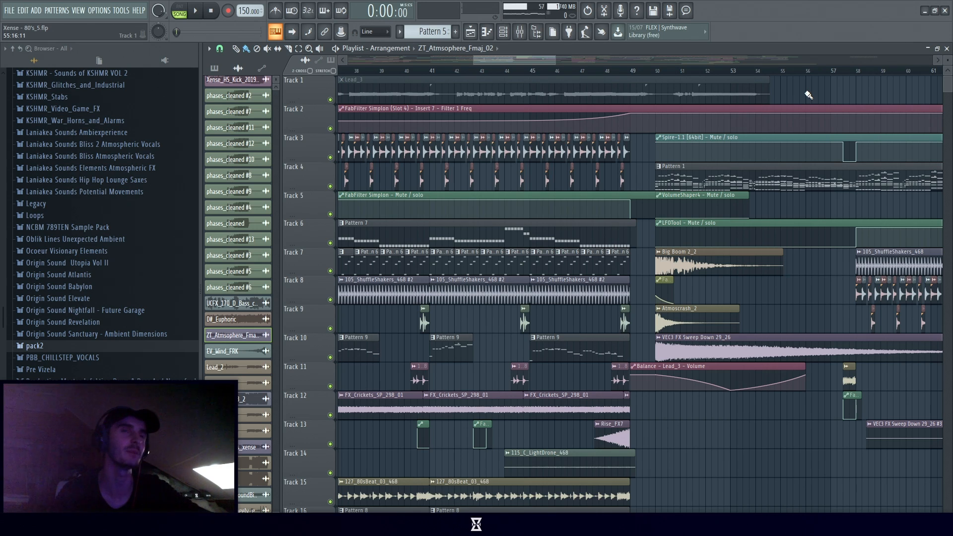
scroll(554, 58, right, 4)
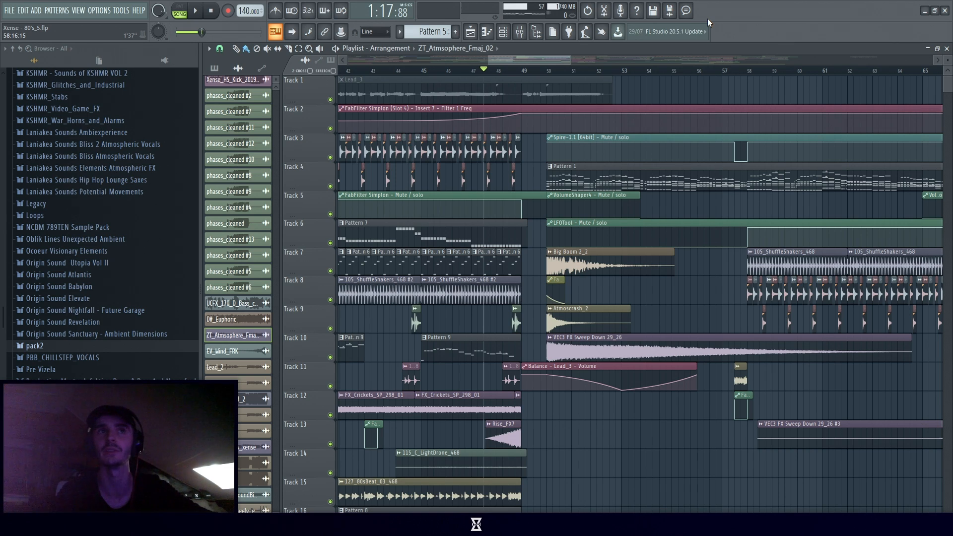
key(space)
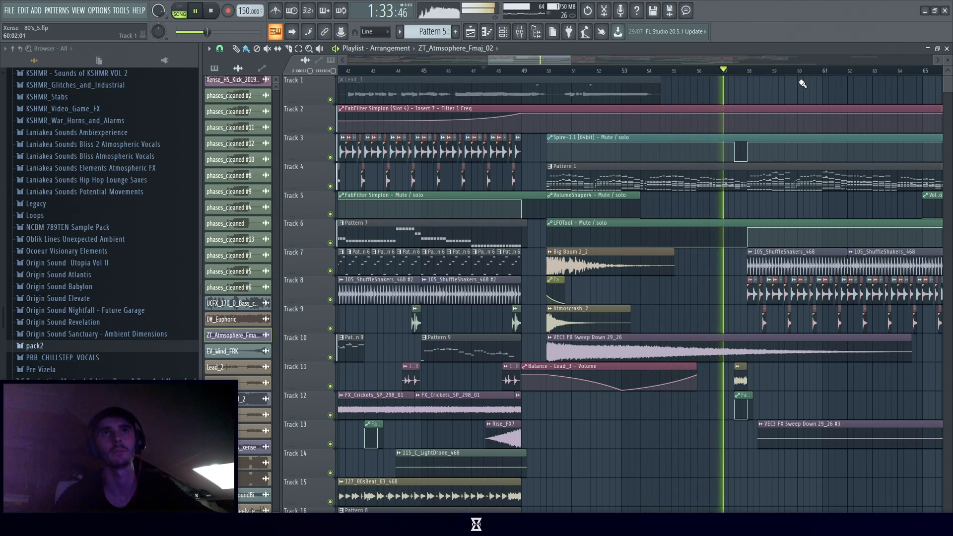
key(space)
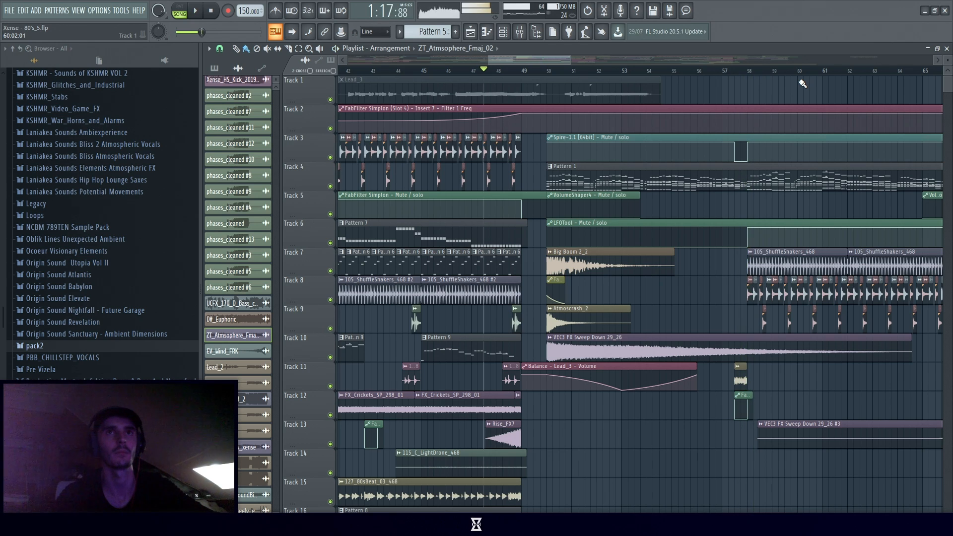
click(212, 11)
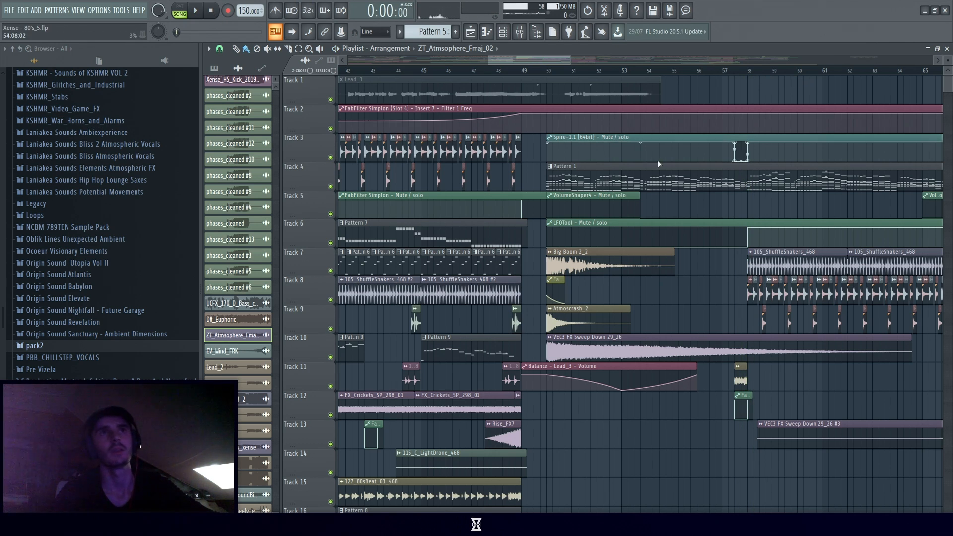
Open Pattern 1 from its Track 4 clip, show its channels in the channel rack and play it in pattern mode.
double_click(599, 170)
scroll(599, 170, up, 1)
click(946, 49)
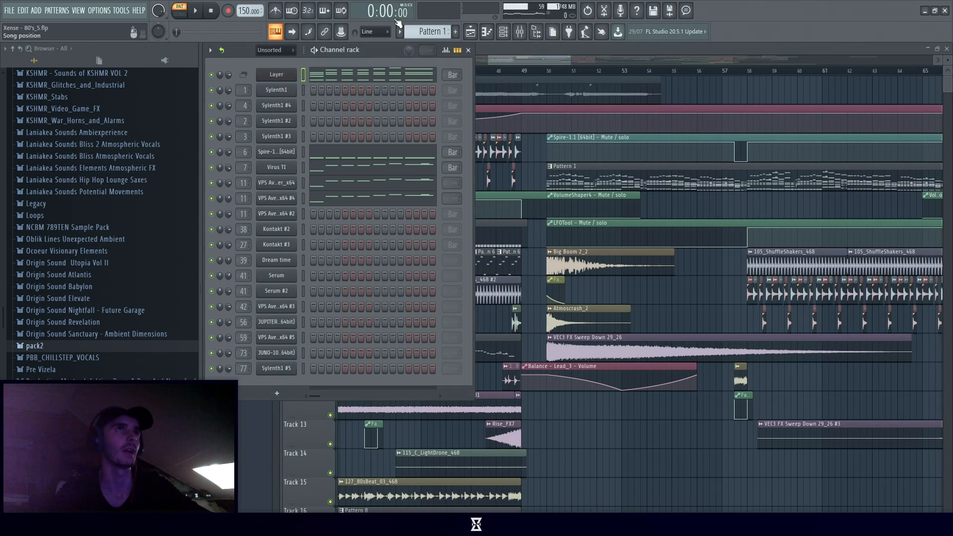
key(space)
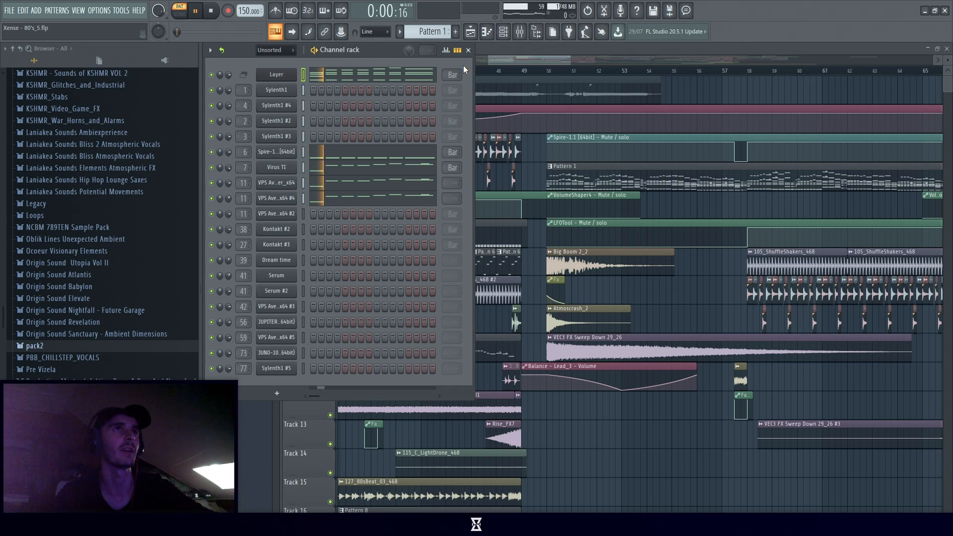
click(663, 70)
click(179, 10)
key(space)
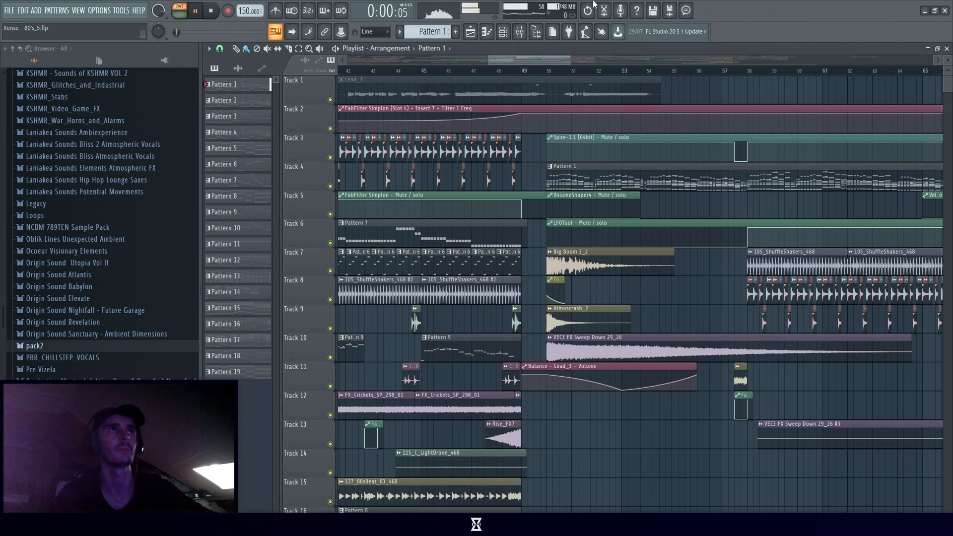
Show the Layer channel's notes in the piano roll while Pattern 1 plays, then close the piano roll and stop.
click(946, 49)
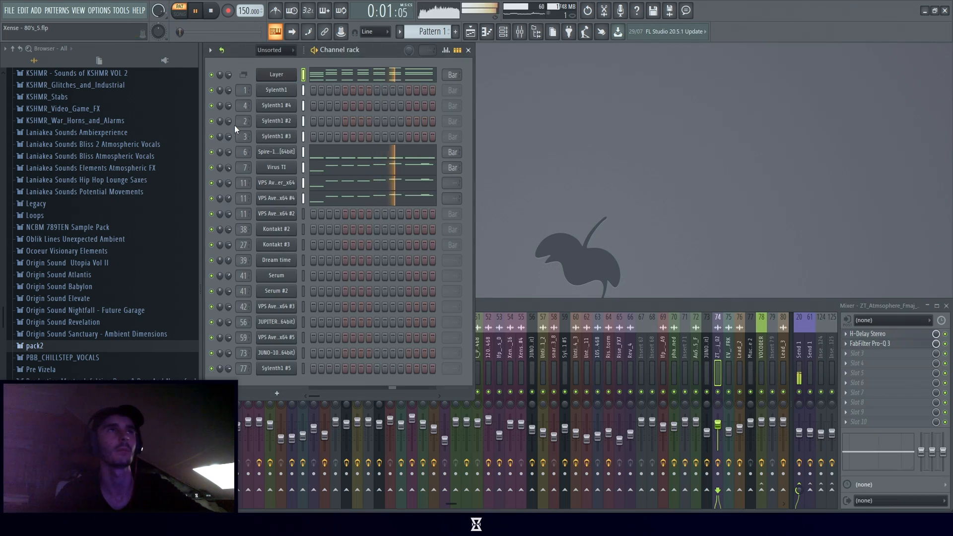
click(355, 74)
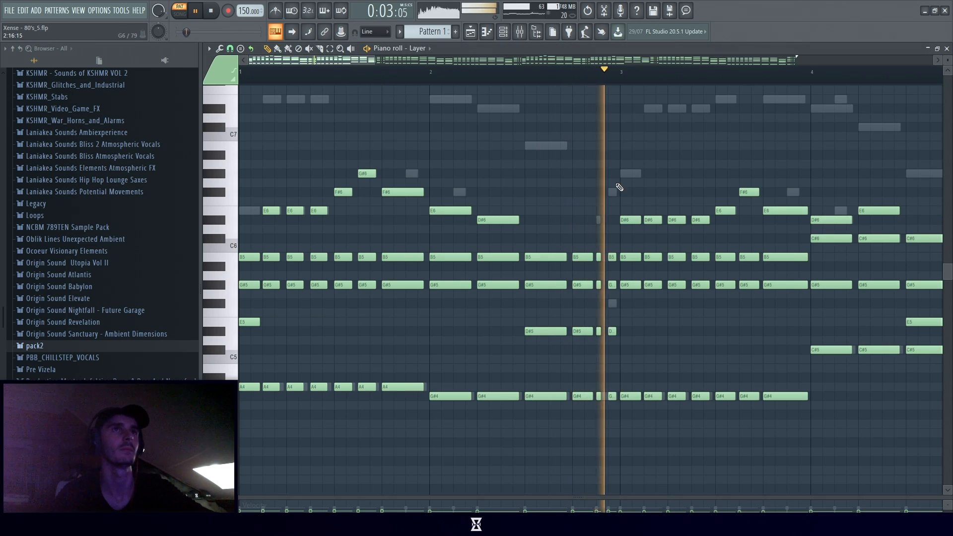
click(946, 48)
key(space)
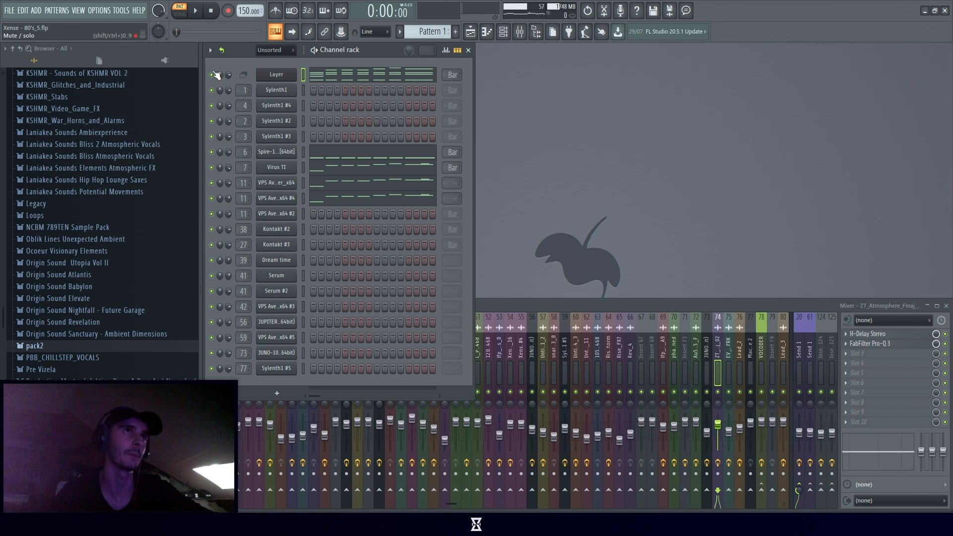
Play Pattern 1 with only the Sylenth1 layer sounding, and again with only Sylenth1 #4, stopping after each.
right_click(212, 90)
key(space)
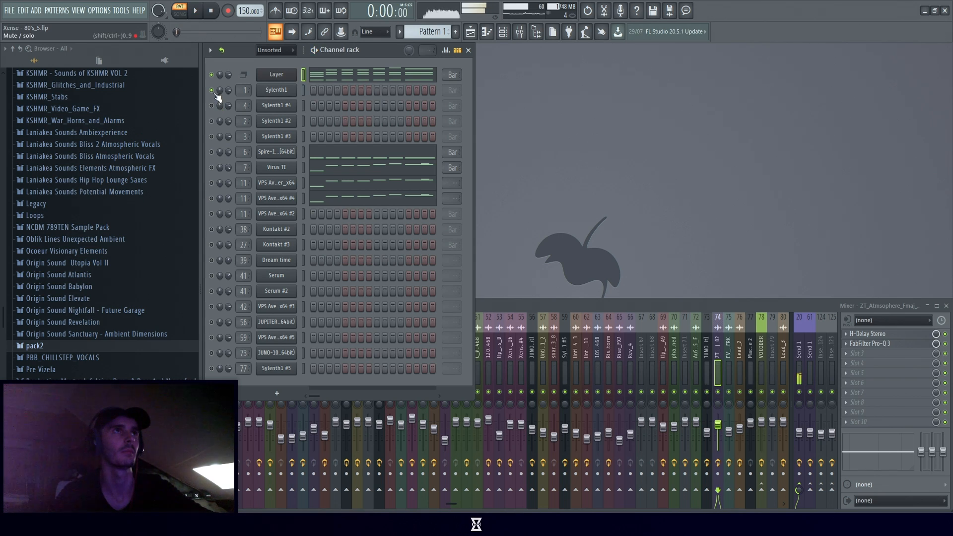
click(212, 106)
key(space)
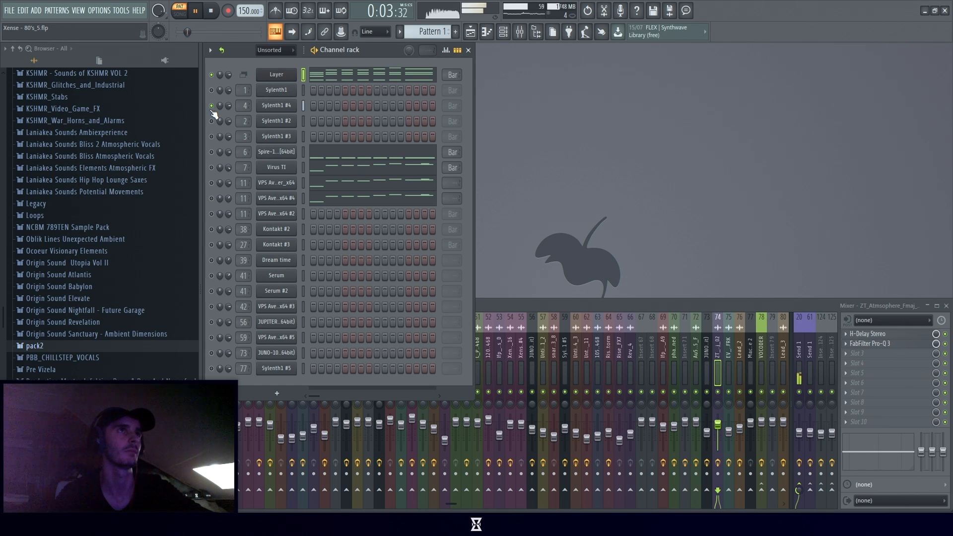
key(space)
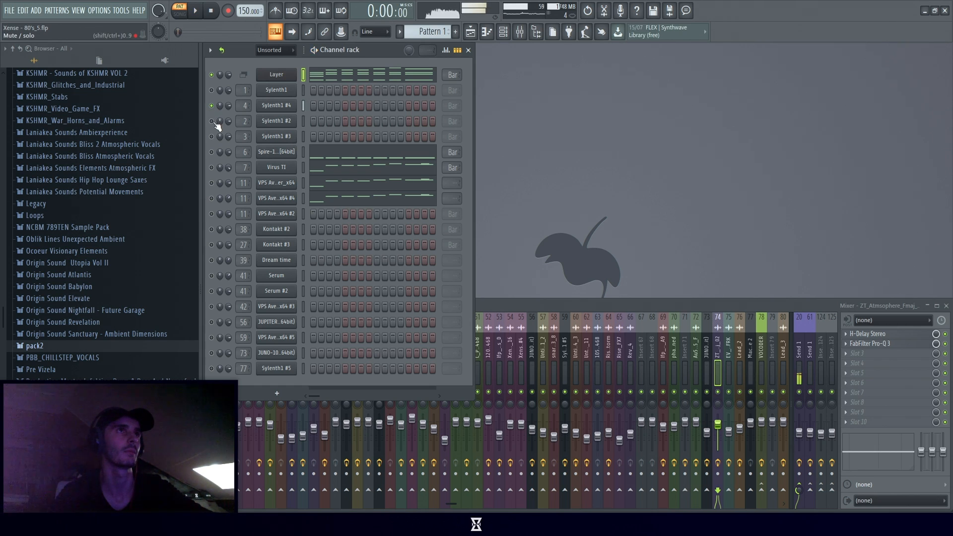
Play Pattern 1 with only Sylenth1 #2 sounding, switch to only Sylenth1 #3 during playback, and stop.
click(212, 121)
click(212, 106)
key(space)
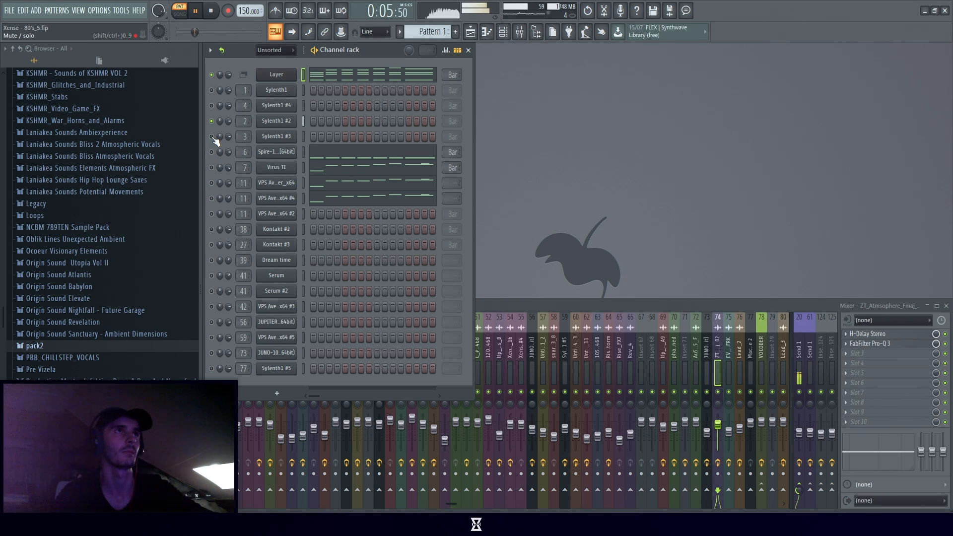
click(211, 136)
click(212, 121)
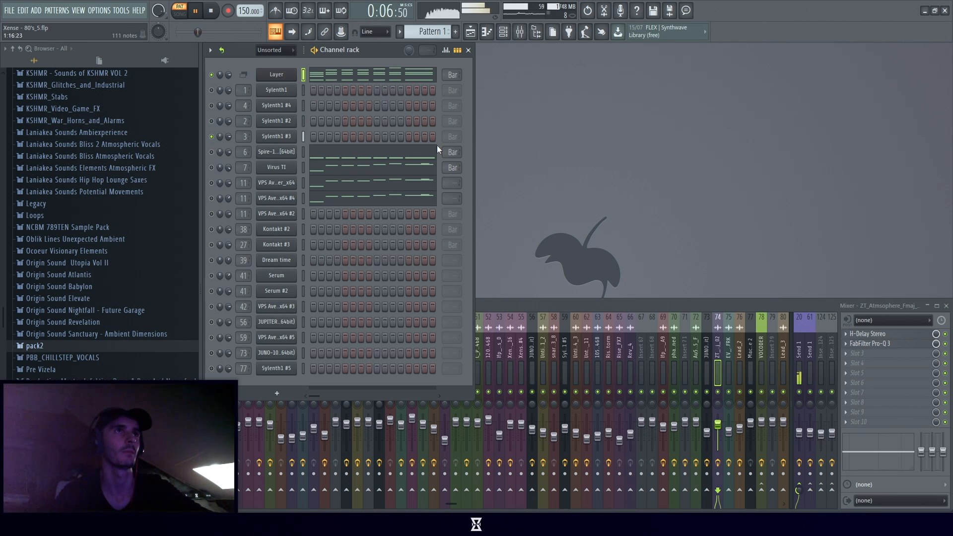
click(214, 11)
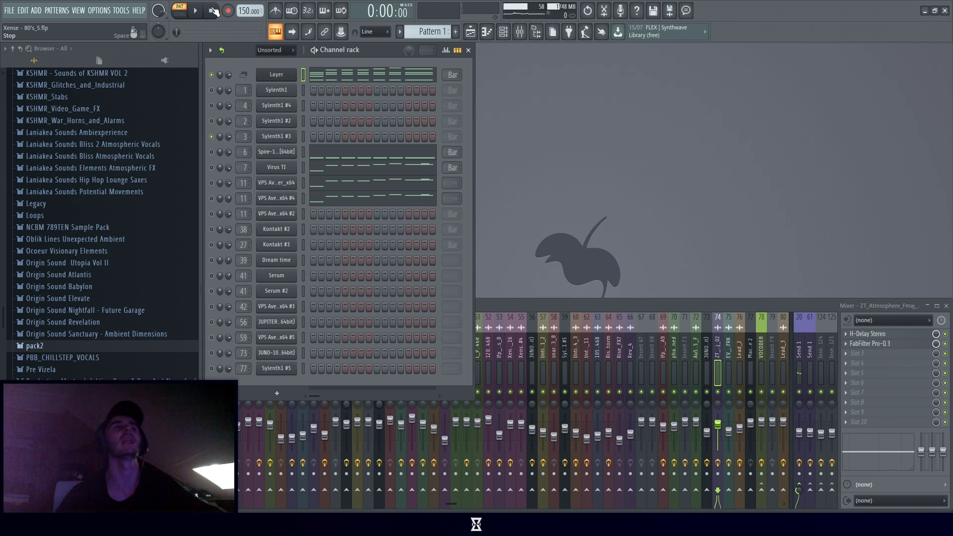
Show and close the Sylenth1 #3 instrument, and play Pattern 1 with all four Sylenth1 layers, toggling Sylenth1 #3 for comparison before stopping.
click(272, 136)
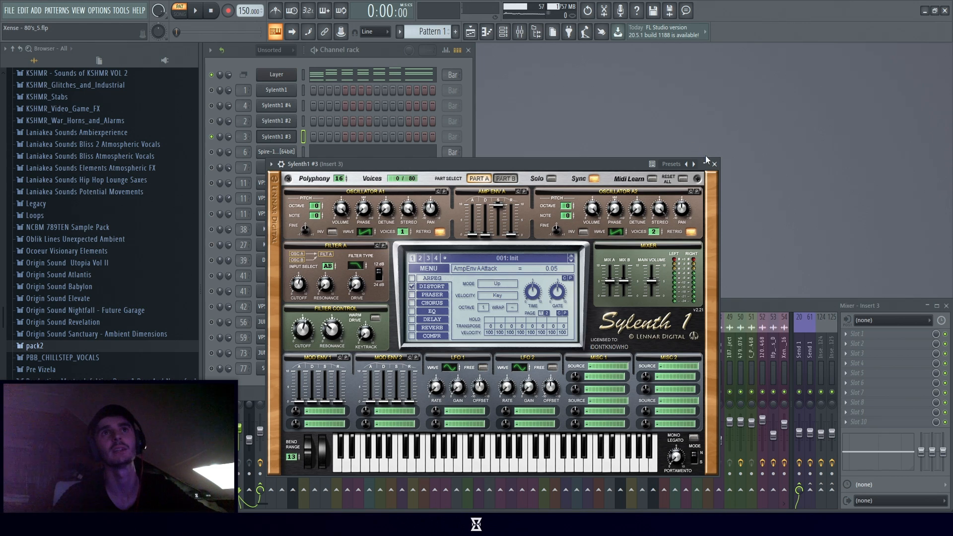
click(715, 164)
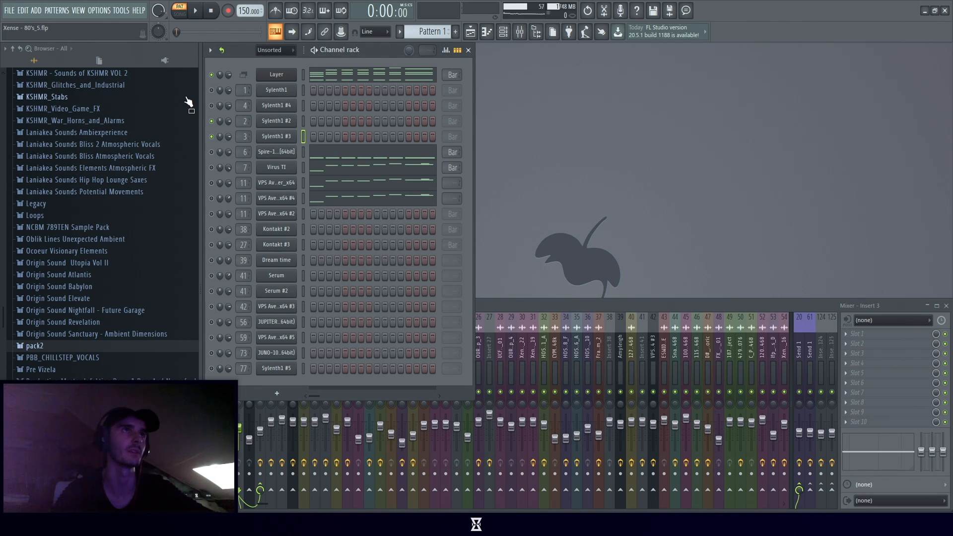
key(space)
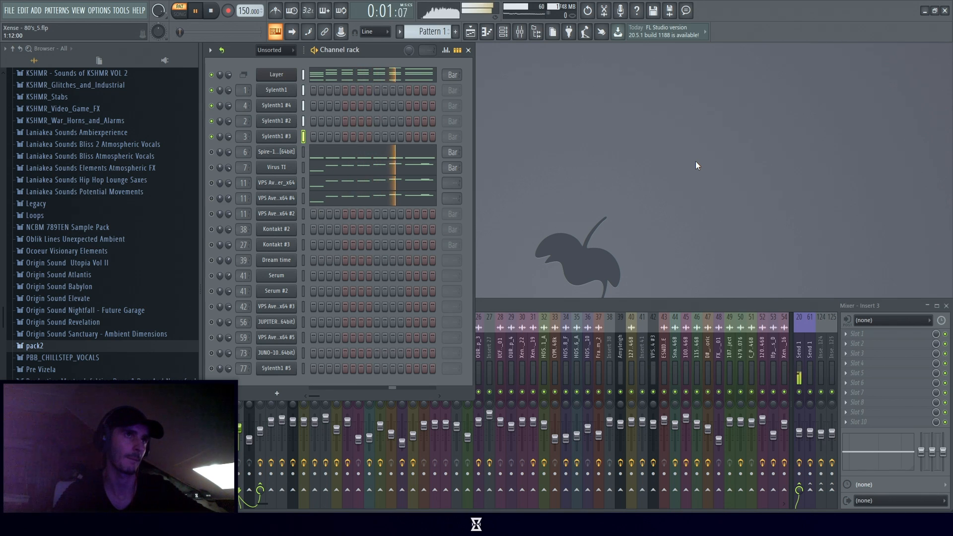
click(212, 136)
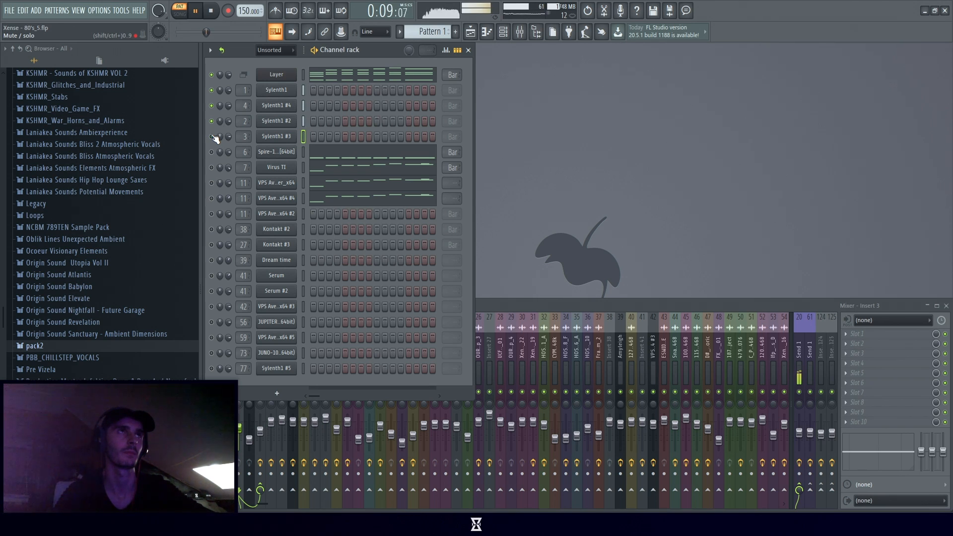
click(217, 10)
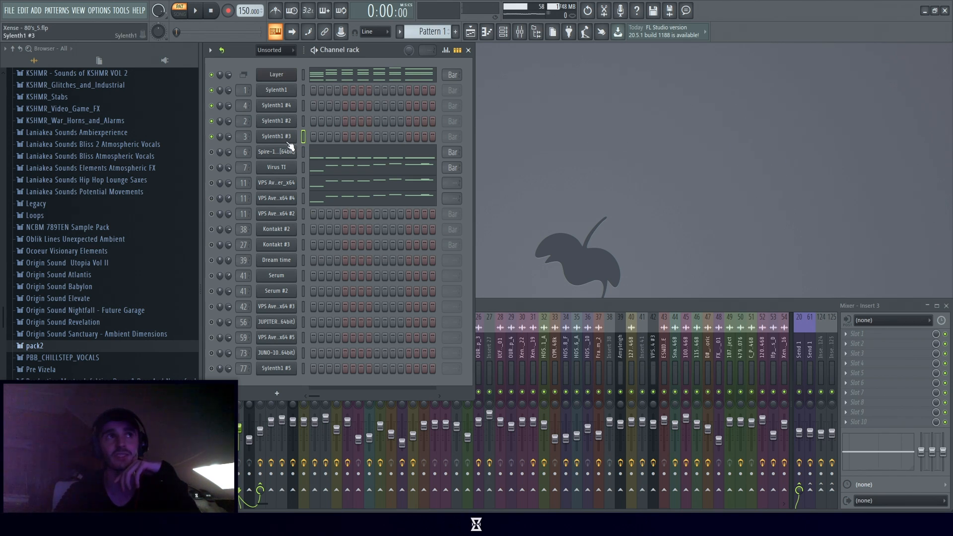
Show the Spire channel's notes in the piano roll while Pattern 1 plays, then close the piano roll and stop.
click(415, 154)
key(space)
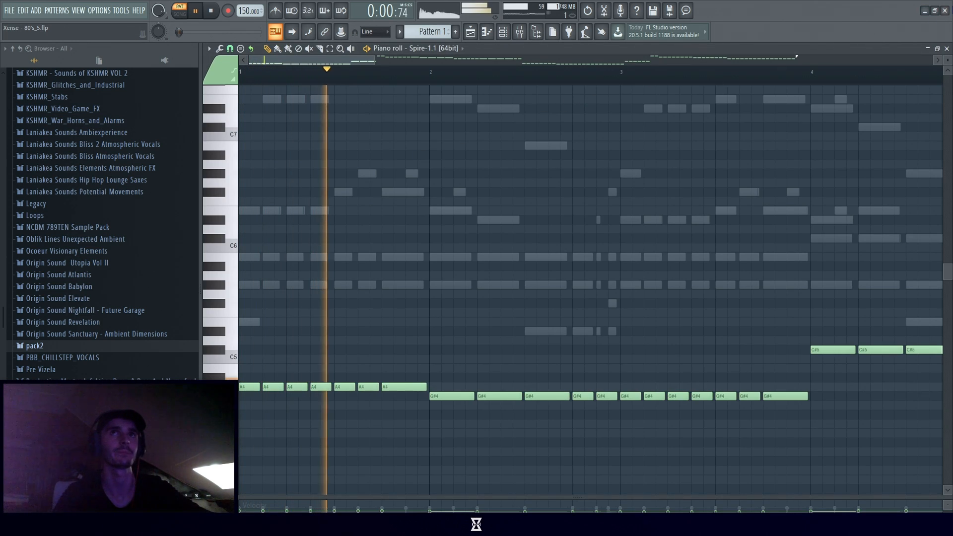
click(946, 48)
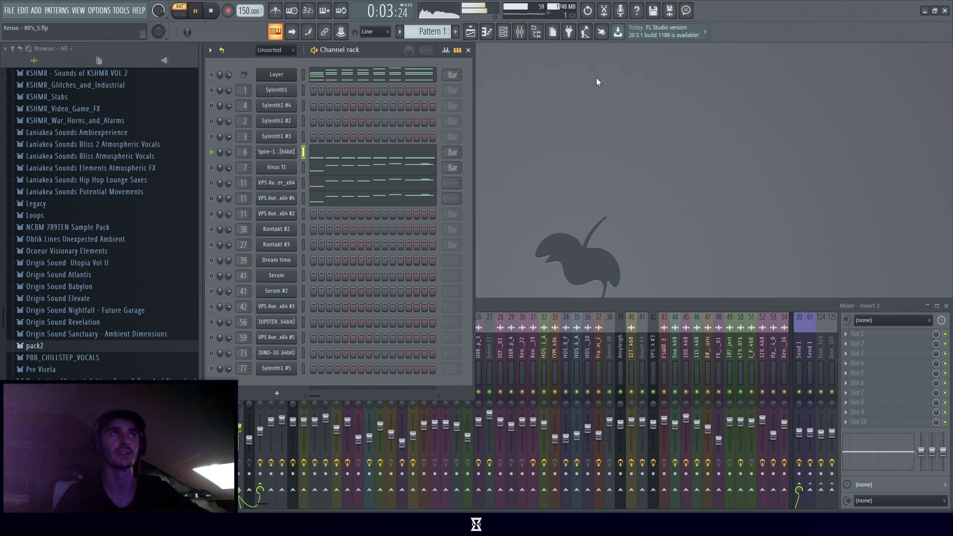
click(212, 11)
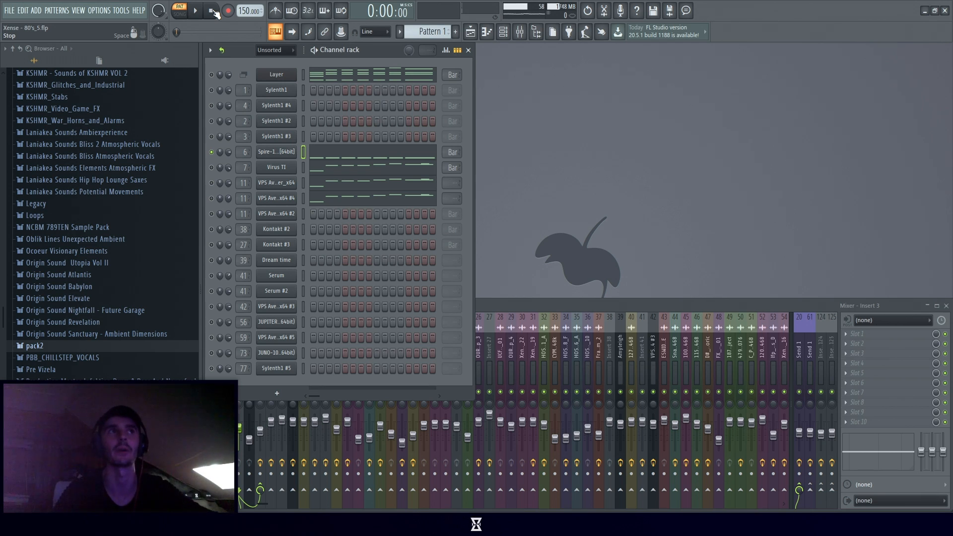
Play Pattern 1 with only Spire sounding, switch to only Virus TI during playback, and select its mixer track Insert 7.
click(195, 11)
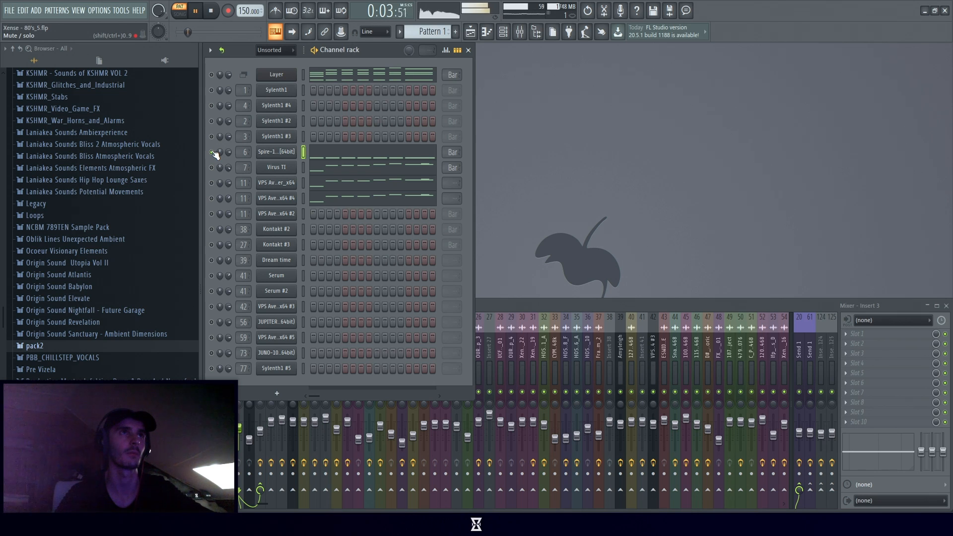
click(210, 167)
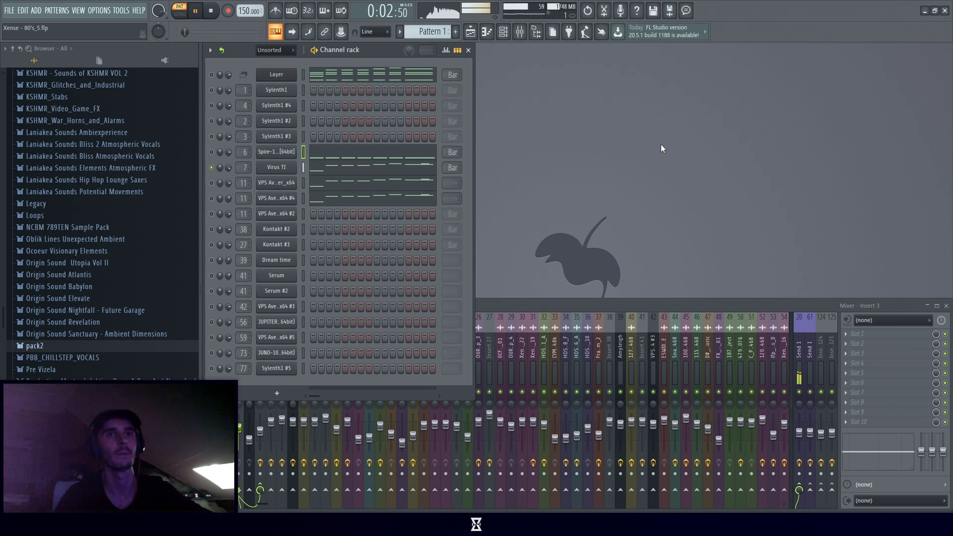
click(615, 300)
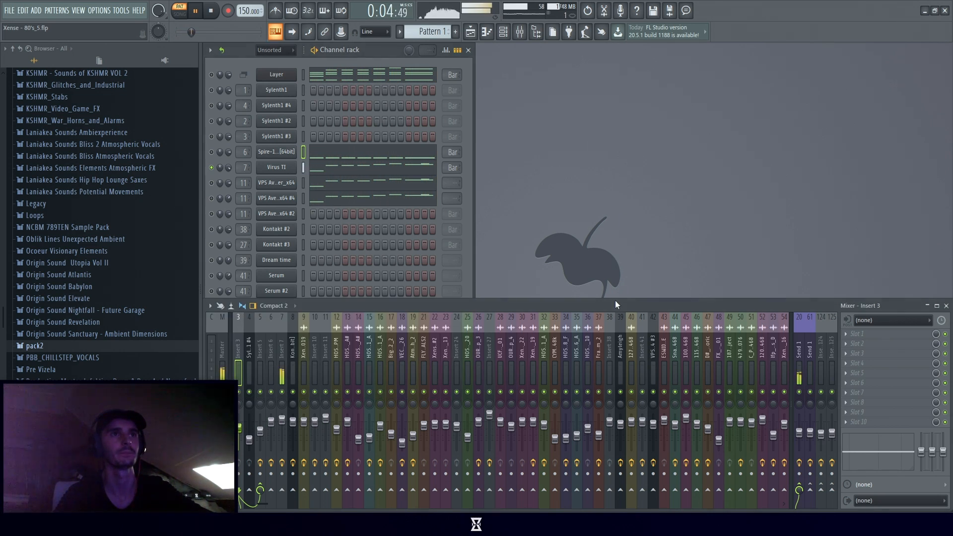
click(281, 347)
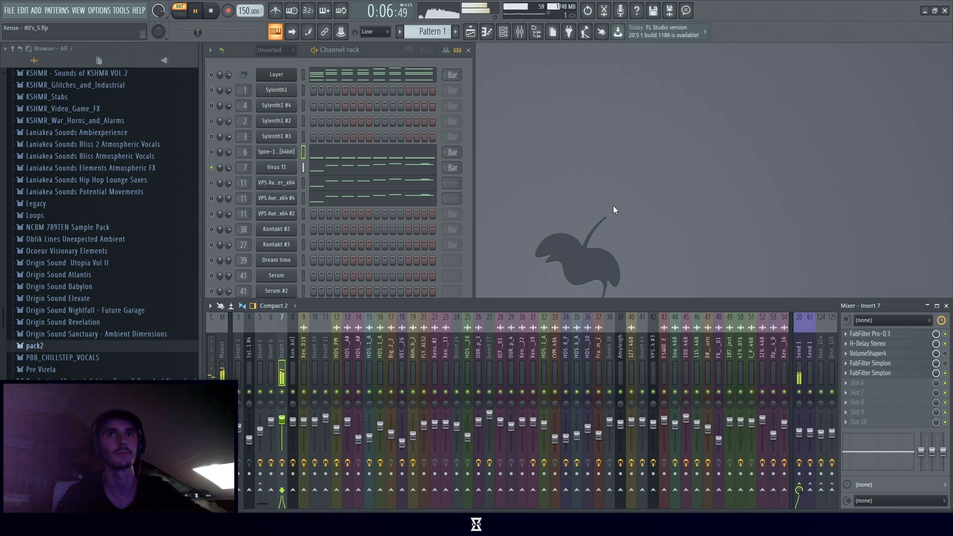
Show the FabFilter Pro-Q 3 on Insert 7 during playback, stop, examine its low cut again, and close it.
click(866, 336)
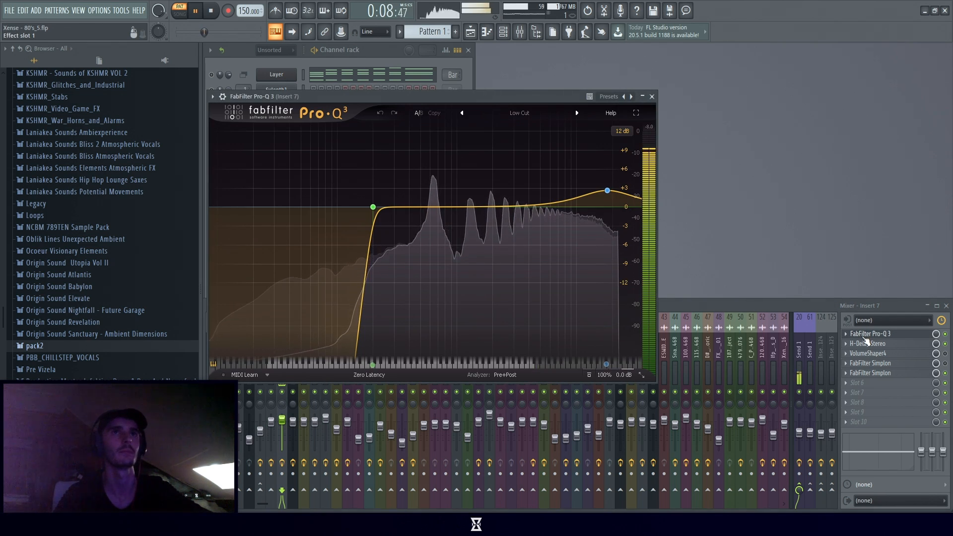
click(870, 337)
key(space)
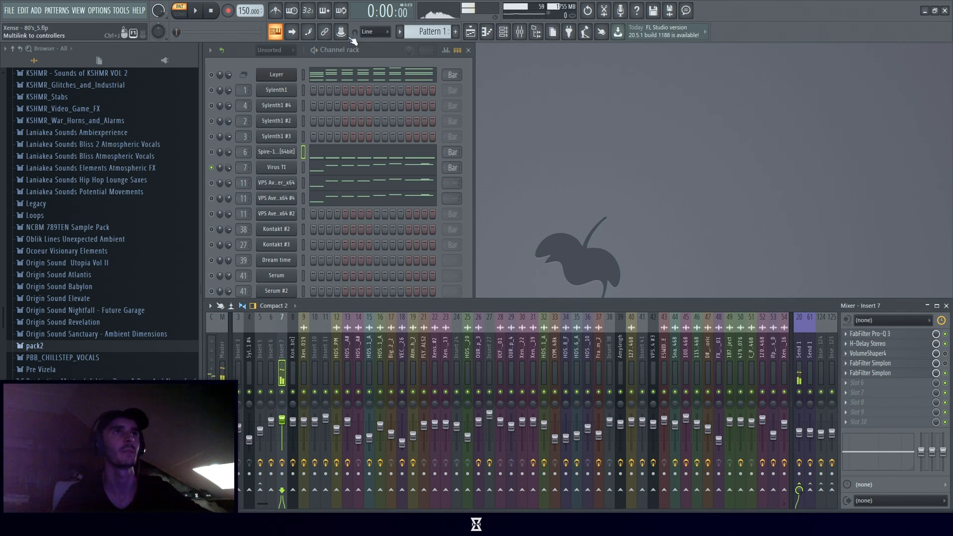
click(890, 335)
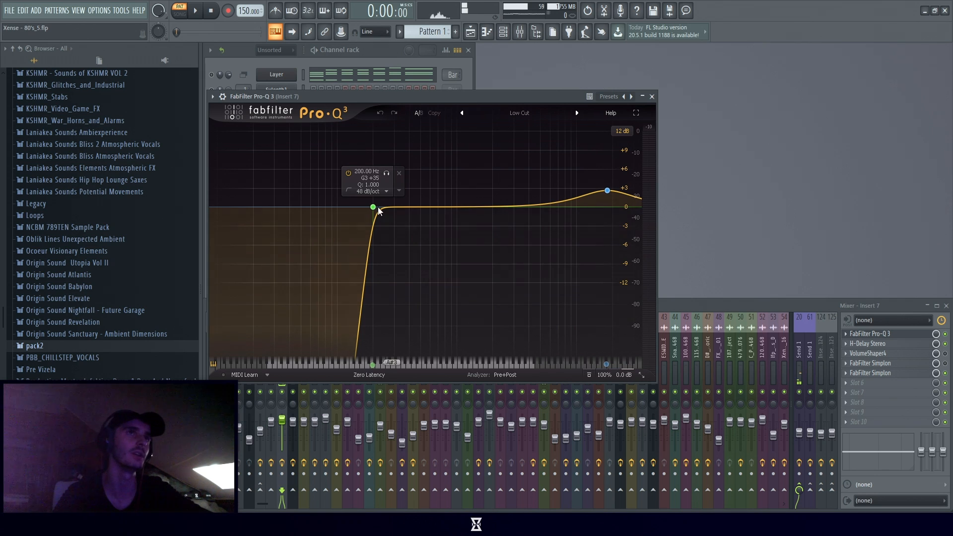
click(651, 97)
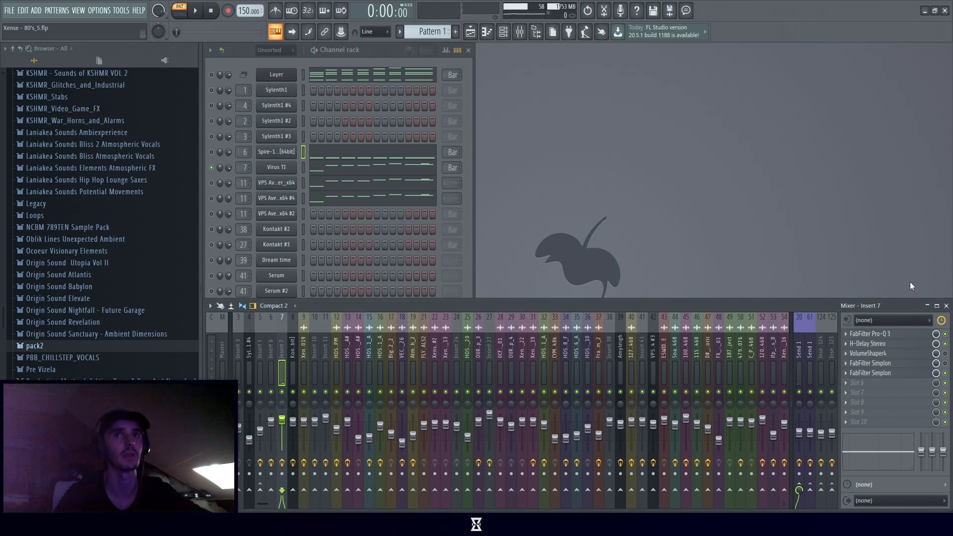
Show and close the H-Delay Stereo and VolumeShaper4 effects on Insert 7.
click(903, 346)
click(903, 346)
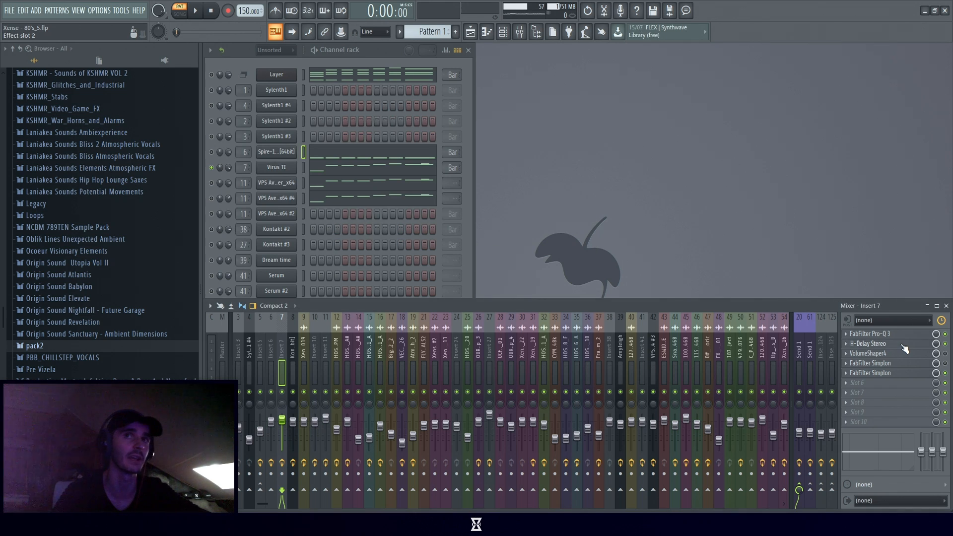
click(920, 354)
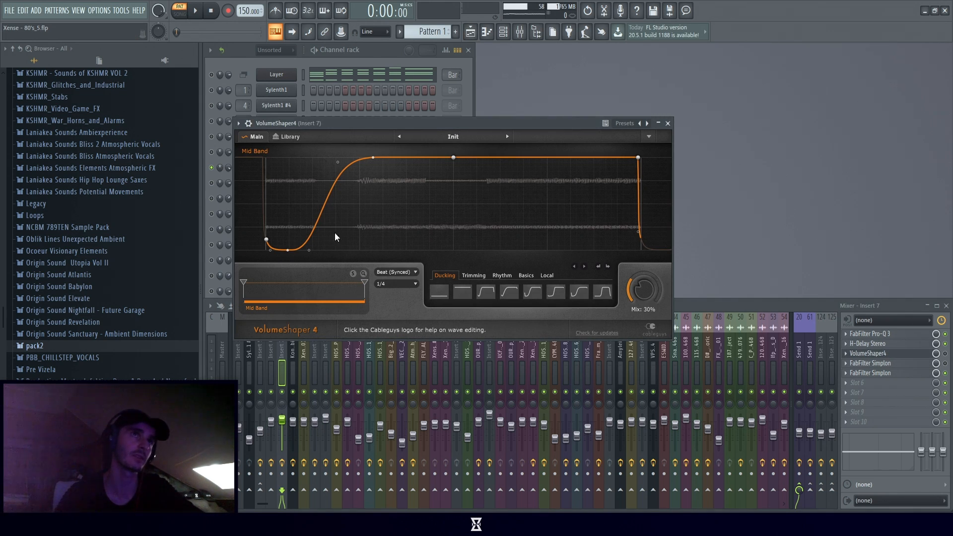
click(657, 124)
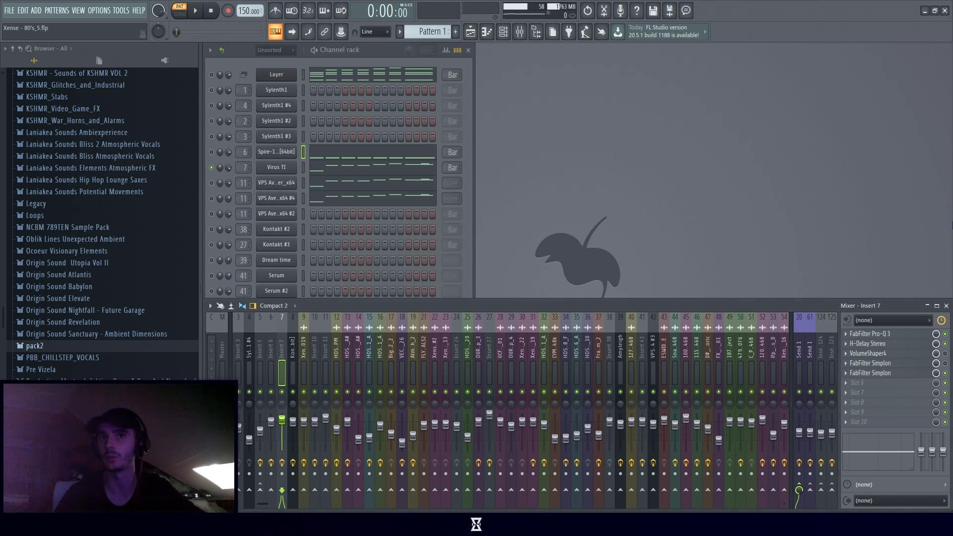
Show and close both FabFilter Simplon effects on Insert 7.
click(862, 364)
click(862, 365)
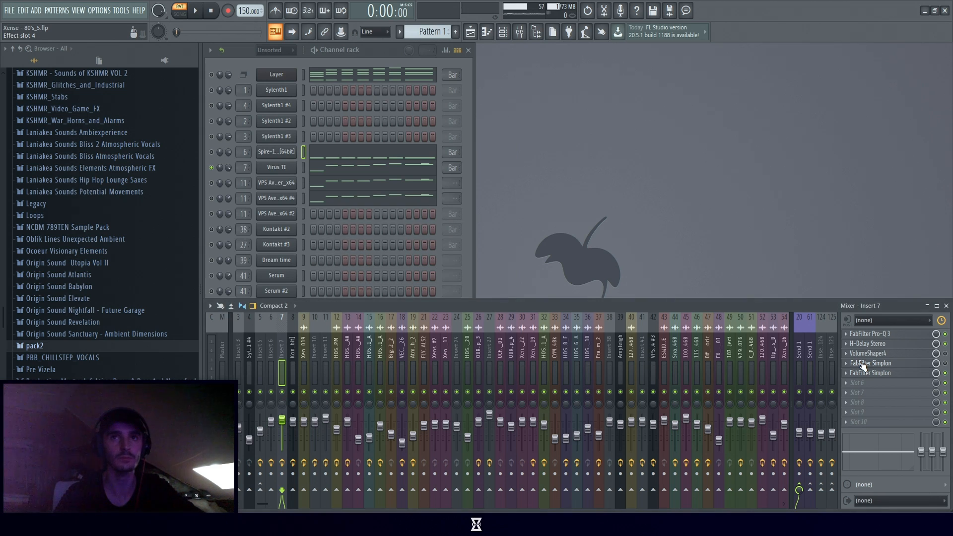
click(875, 375)
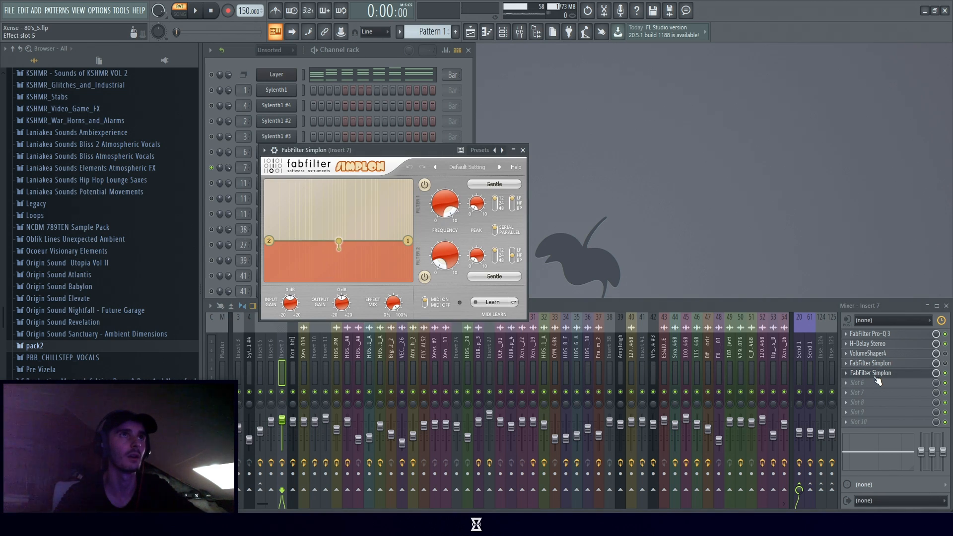
click(522, 150)
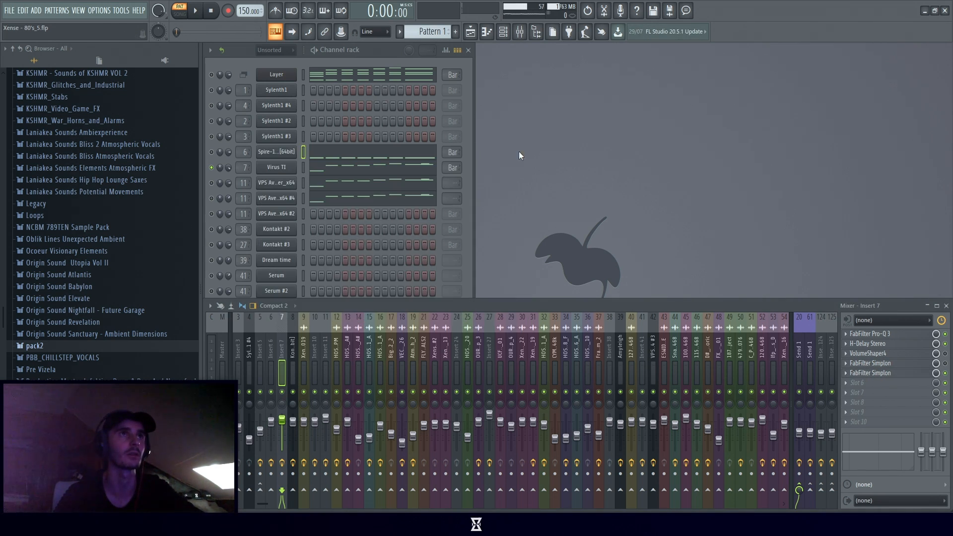
Play Pattern 1 with only the first VPS Avenger channel sounding, and again with only VPS Avenger #4, stopping after each.
click(211, 183)
key(space)
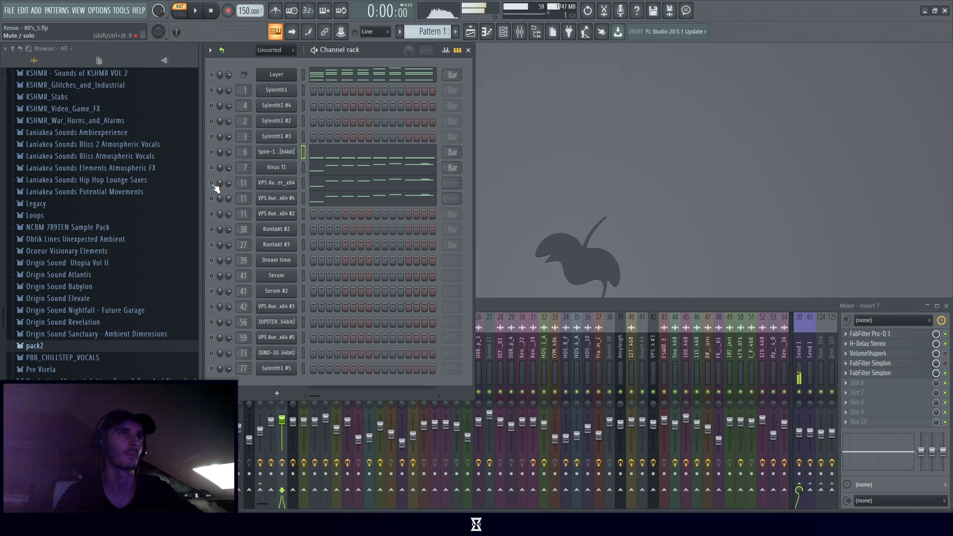
right_click(212, 198)
key(space)
key(space)
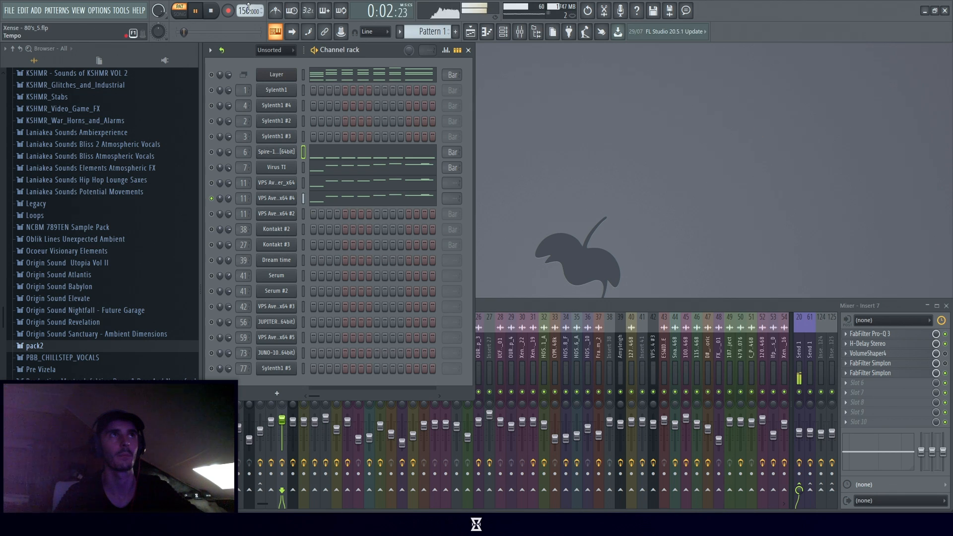
click(216, 14)
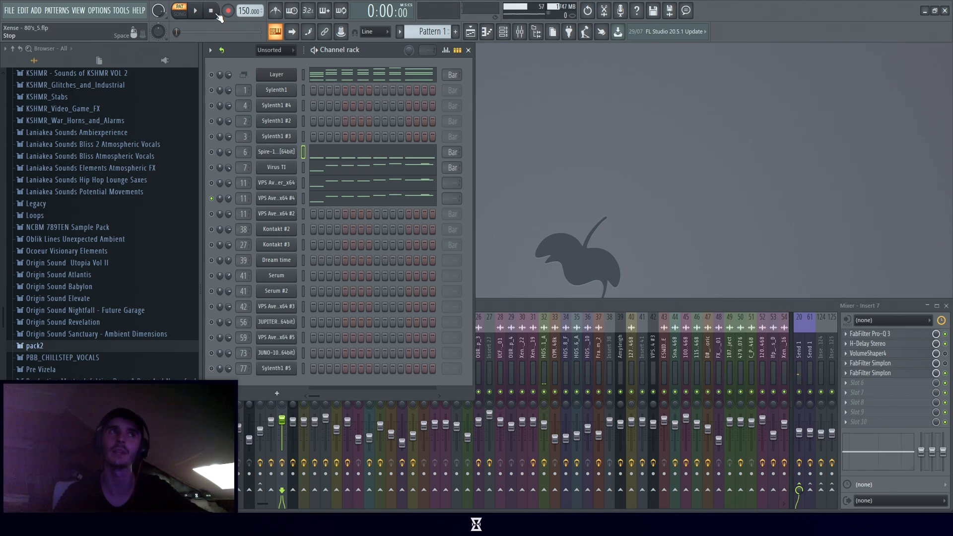
Play Pattern 1 with Virus TI and the first two VPS Avenger channels together, show their levels in the mixer, and stop.
click(211, 167)
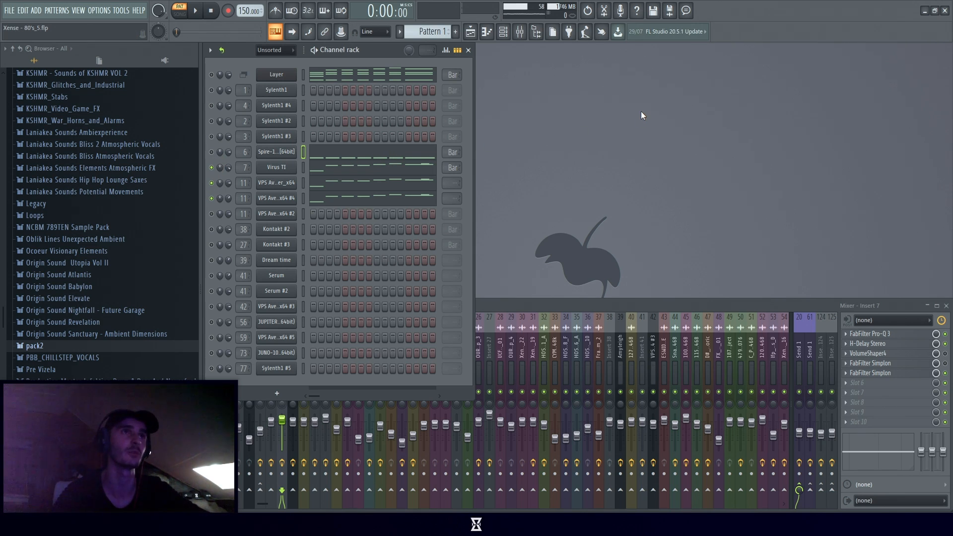
key(space)
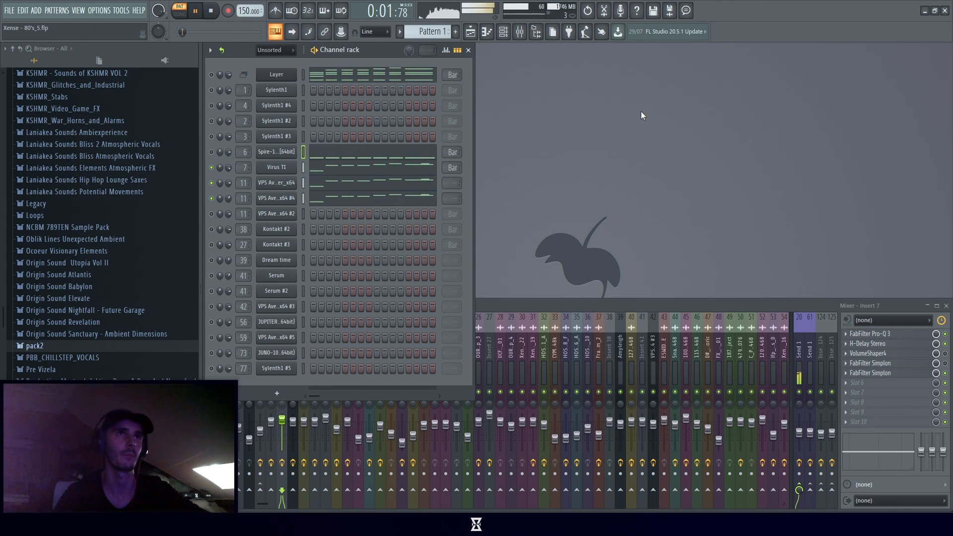
drag(591, 300, 605, 298)
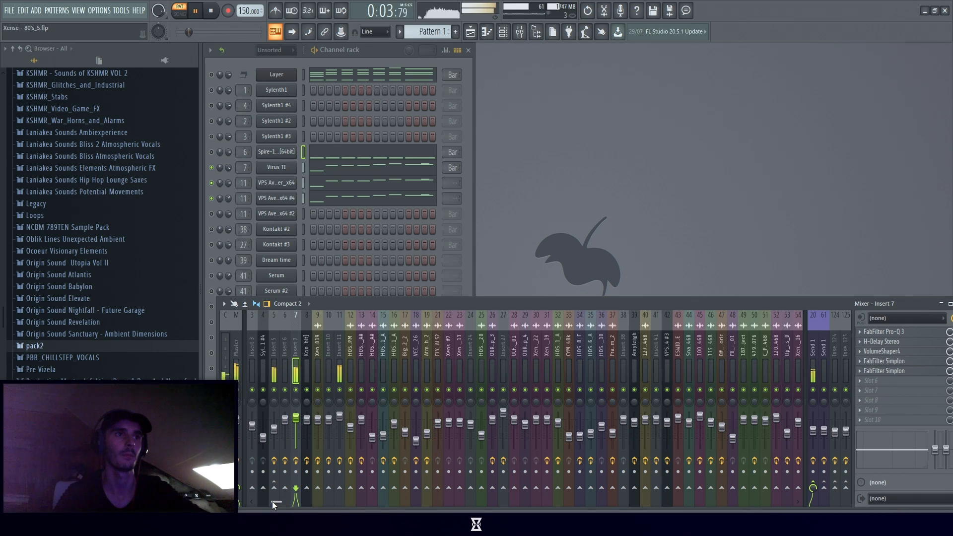
scroll(272, 501, left, 2)
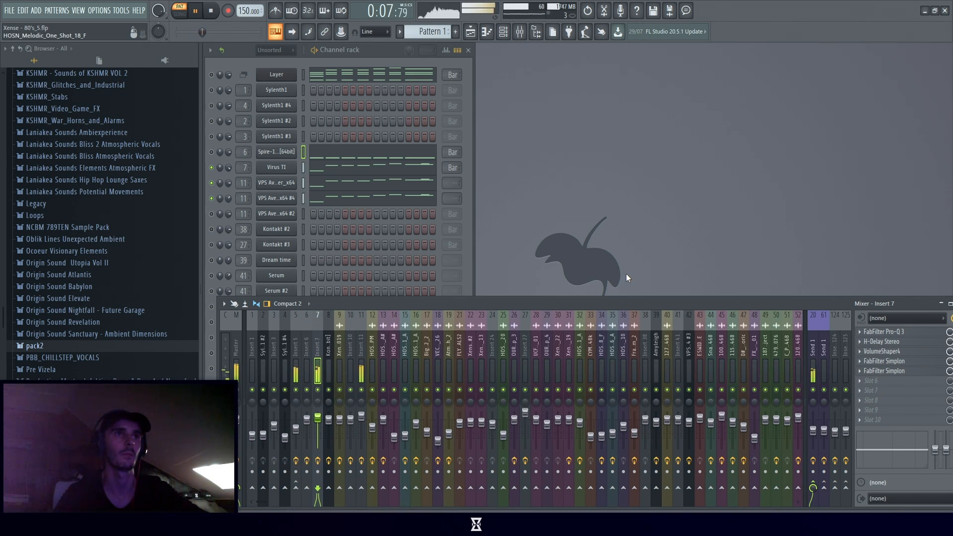
click(214, 15)
Show and close the first FabFilter Pro-Q 3 on mixer track Insert 5, moving the mixer so the whole effects rack is visible.
click(300, 341)
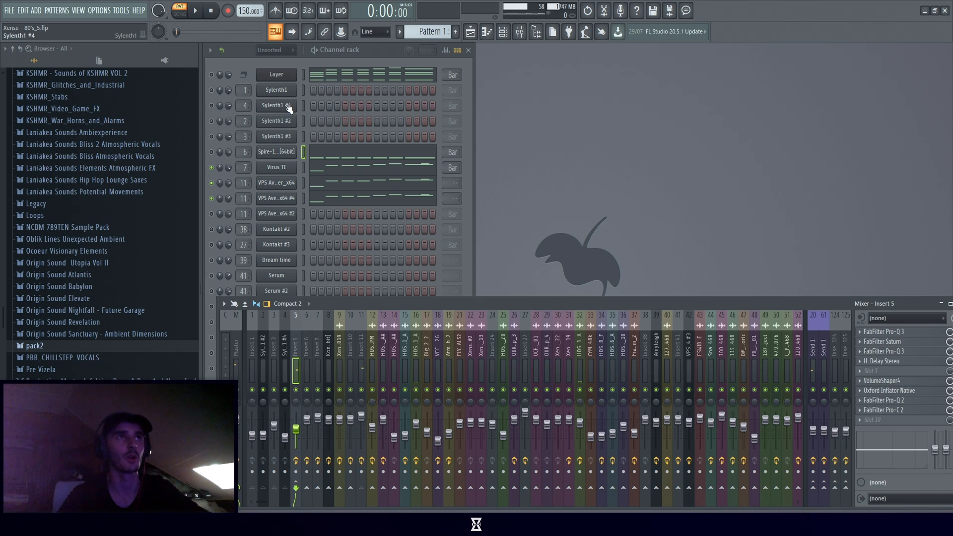
click(899, 334)
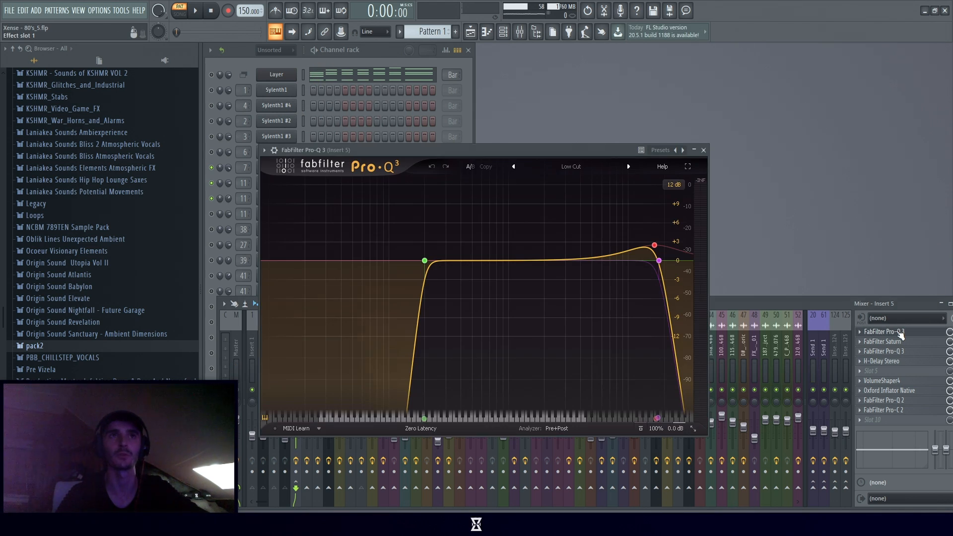
click(899, 334)
drag(804, 307, 770, 305)
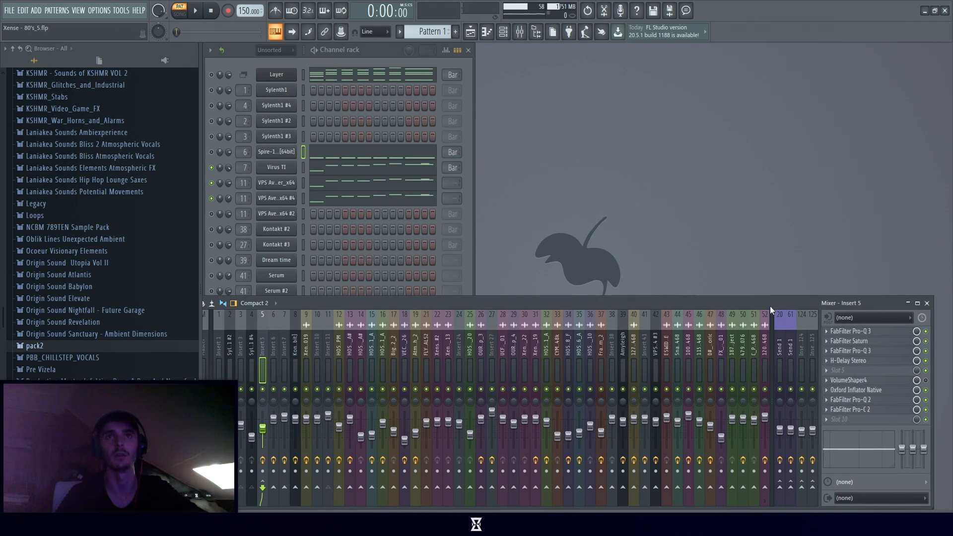
click(878, 331)
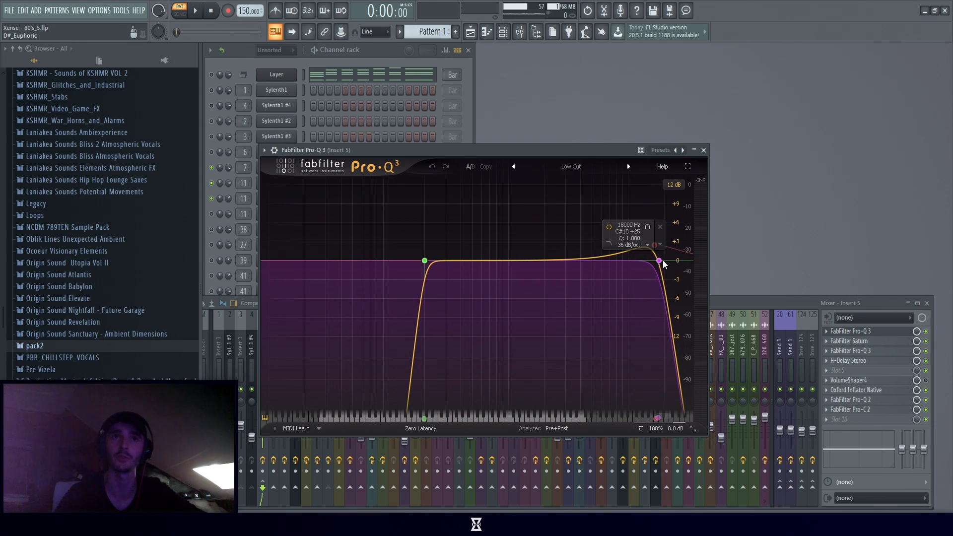
click(703, 150)
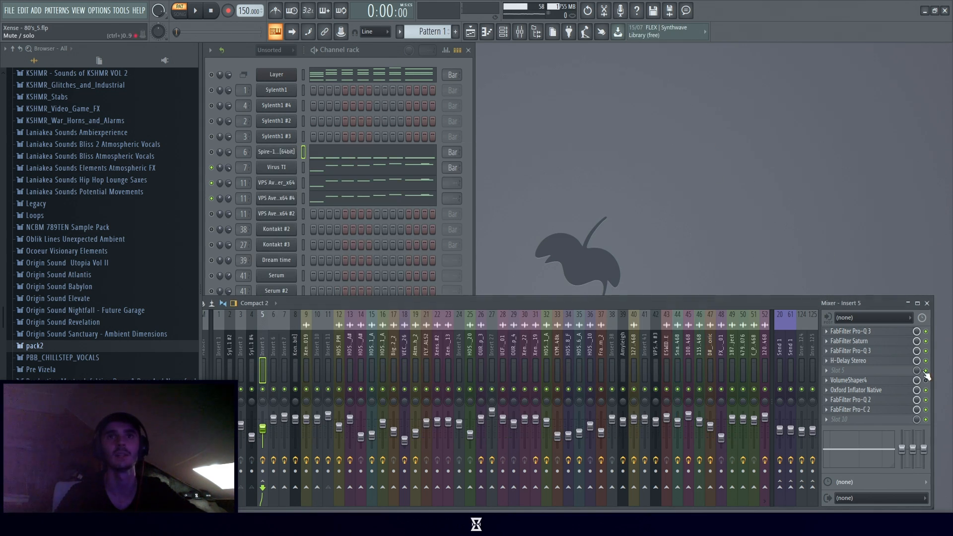
Show and close the FabFilter Saturn and the second FabFilter Pro-Q 3 on Insert 5.
click(862, 341)
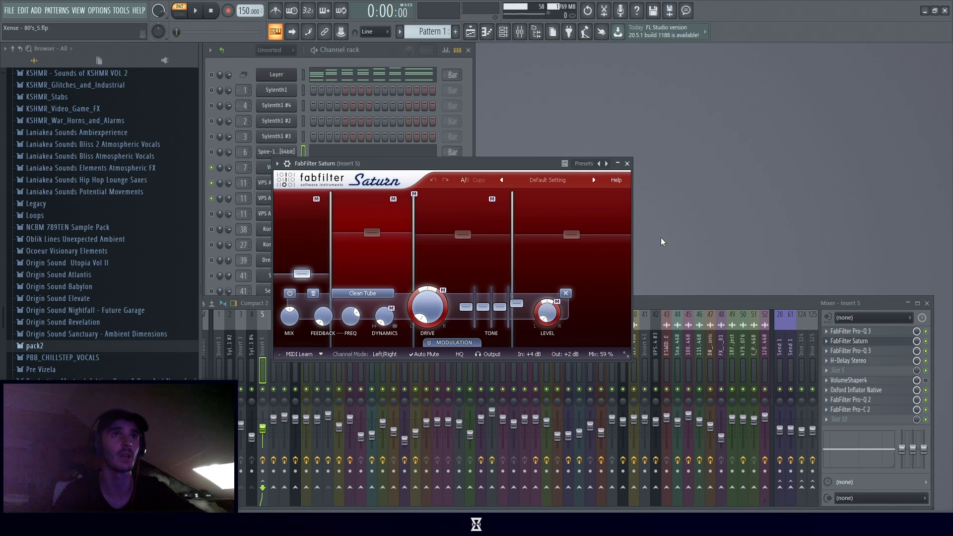
click(628, 164)
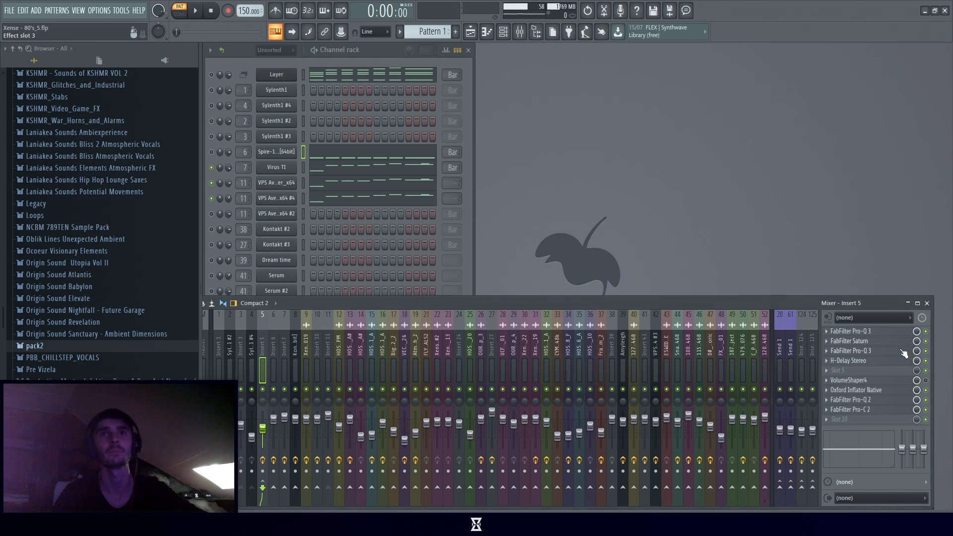
click(893, 351)
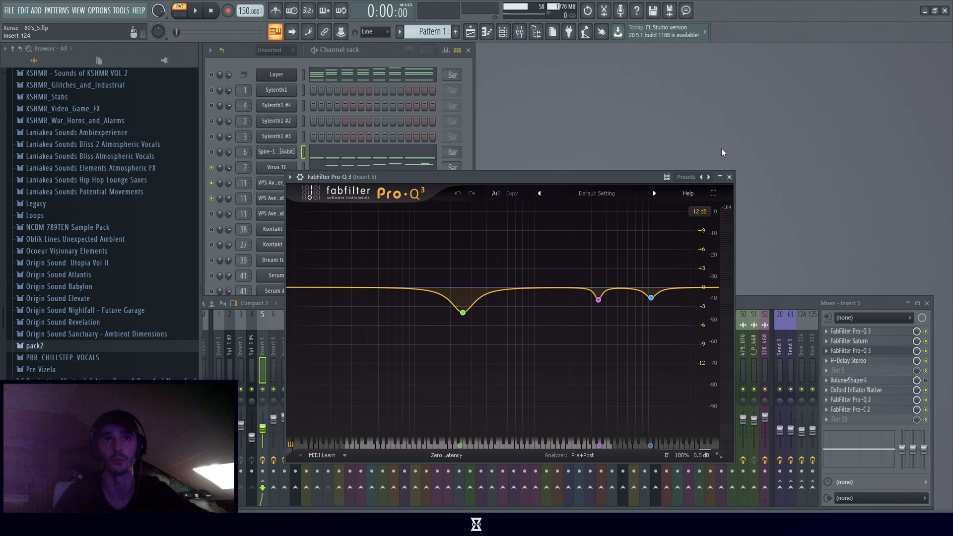
click(728, 176)
click(890, 351)
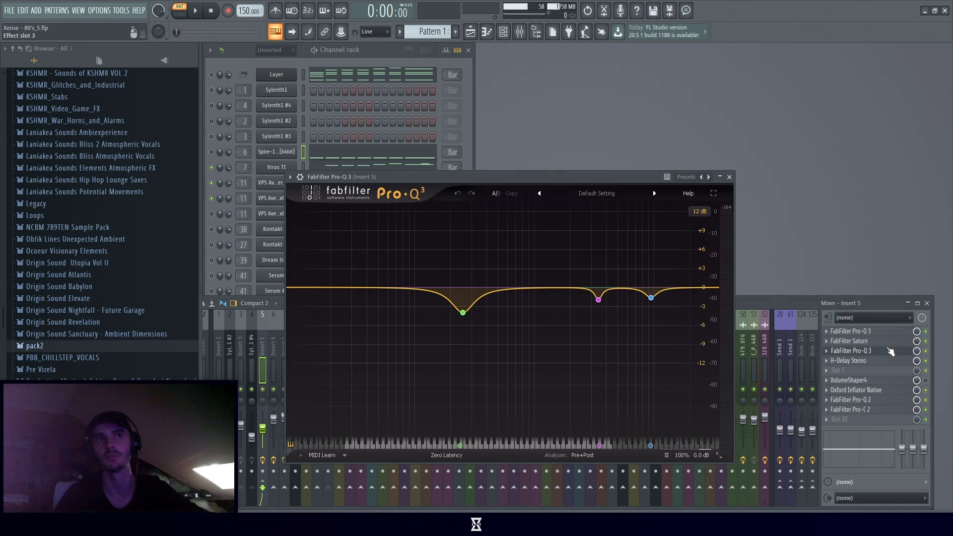
click(890, 351)
Show and close the H-Delay Stereo on Insert 5, and open its VolumeShaper4 effect.
click(867, 361)
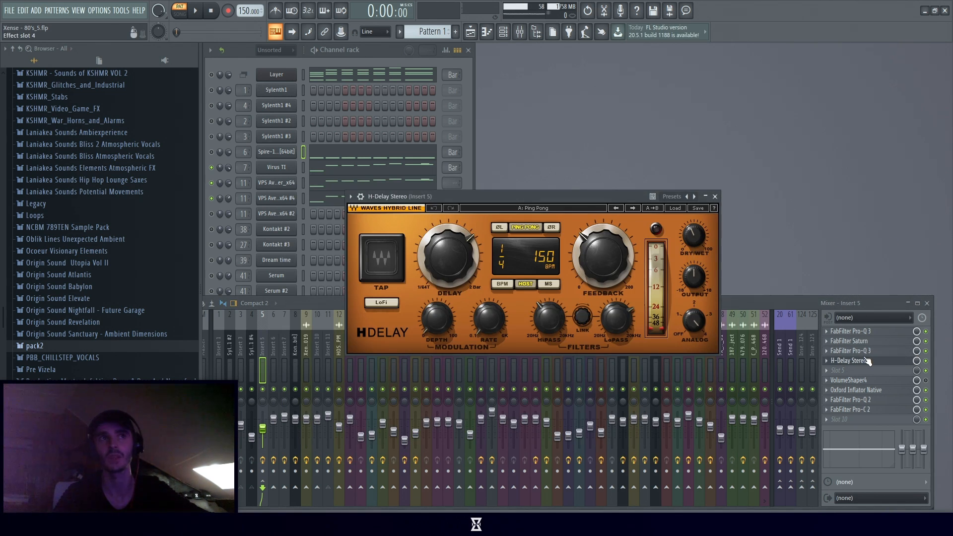
click(867, 361)
click(869, 381)
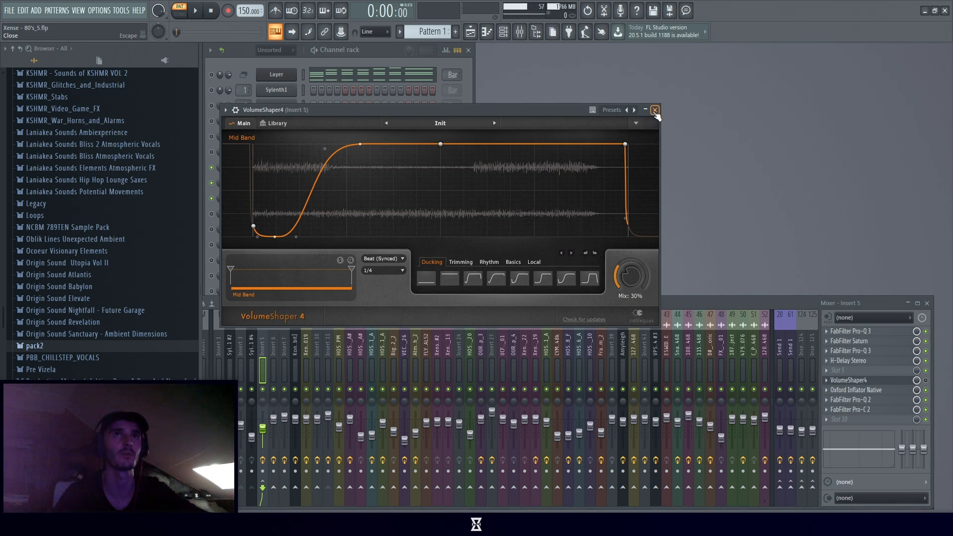
Reopen VolumeShaper4 on Insert 5, play Pattern 1, enable the effect during playback to demonstrate its ducking, and stop.
click(655, 110)
click(867, 380)
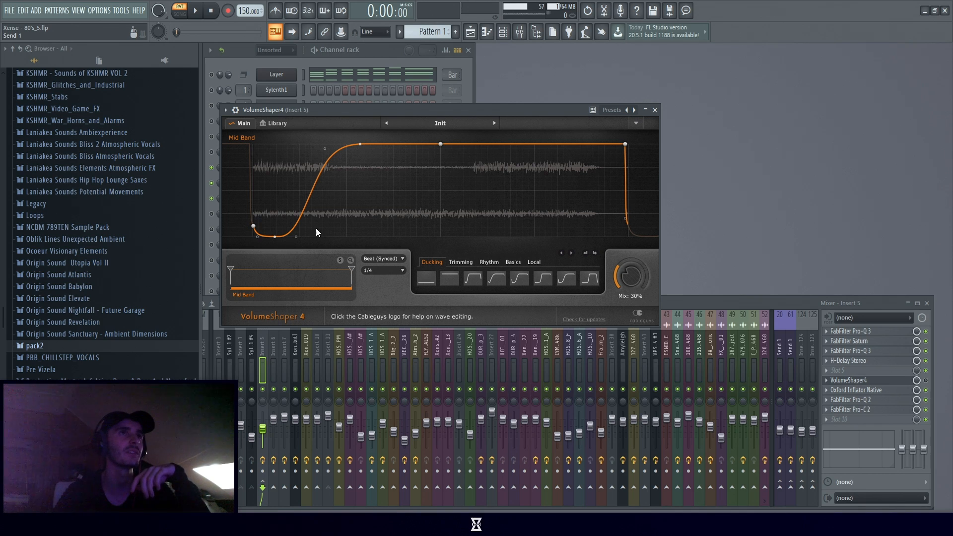
key(space)
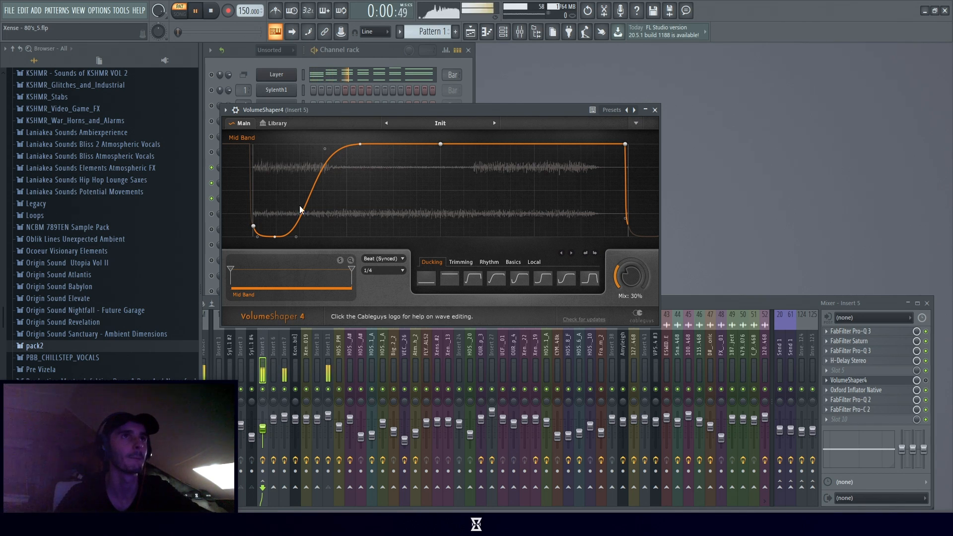
click(927, 385)
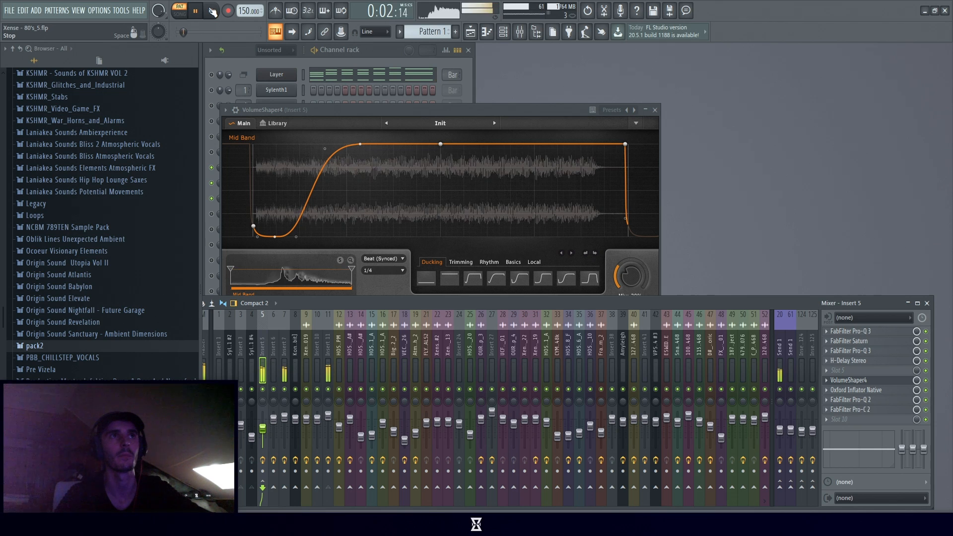
click(213, 11)
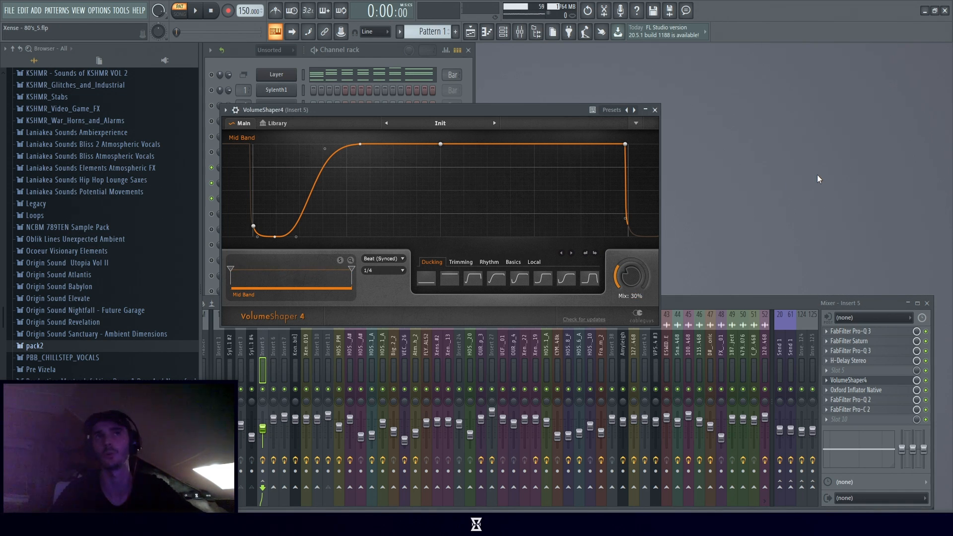
Close VolumeShaper4 and show the Oxford Inflator Native effect on Insert 5.
click(654, 110)
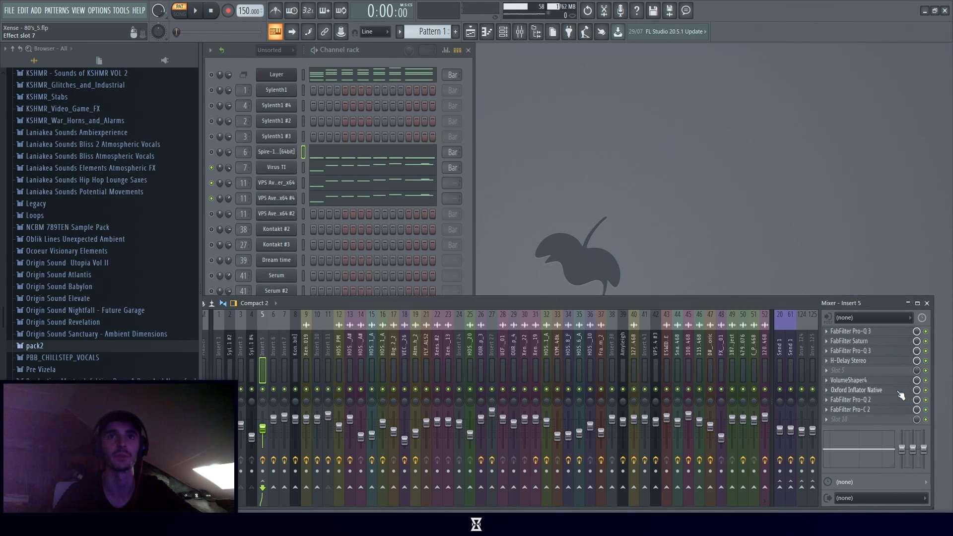
click(900, 391)
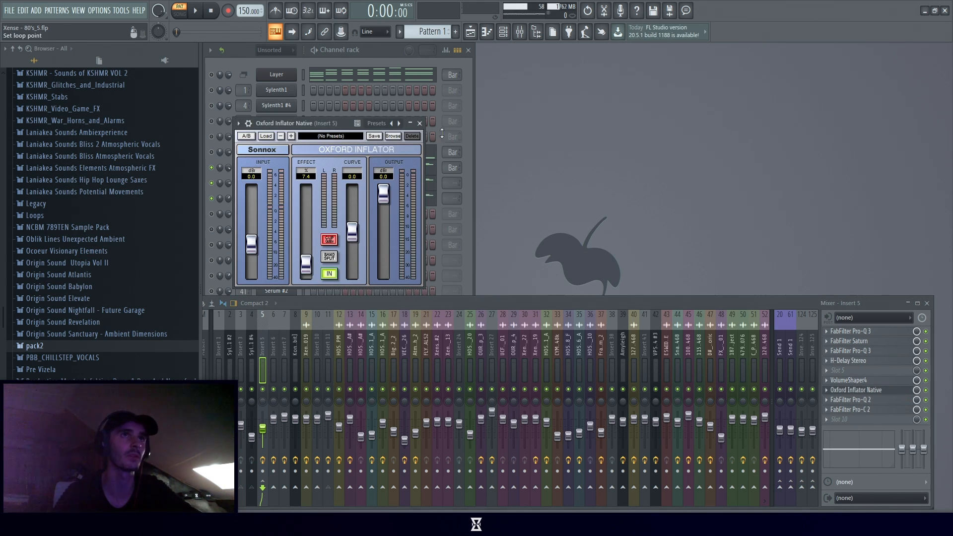
Inspect the FabFilter Pro-Q 2 and Pro-C 2 settings in Insert 5's effect chain, closing each plugin after viewing.
click(865, 390)
click(862, 401)
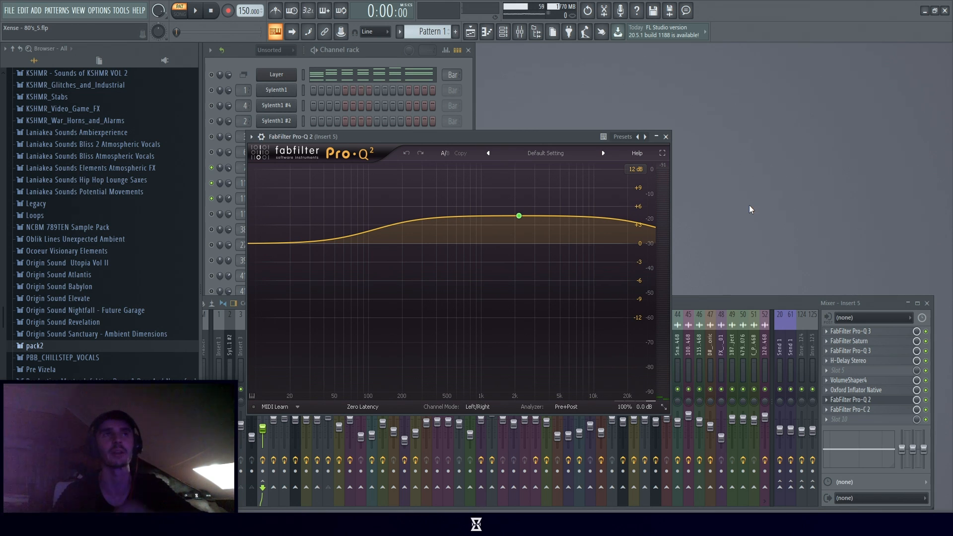
click(666, 138)
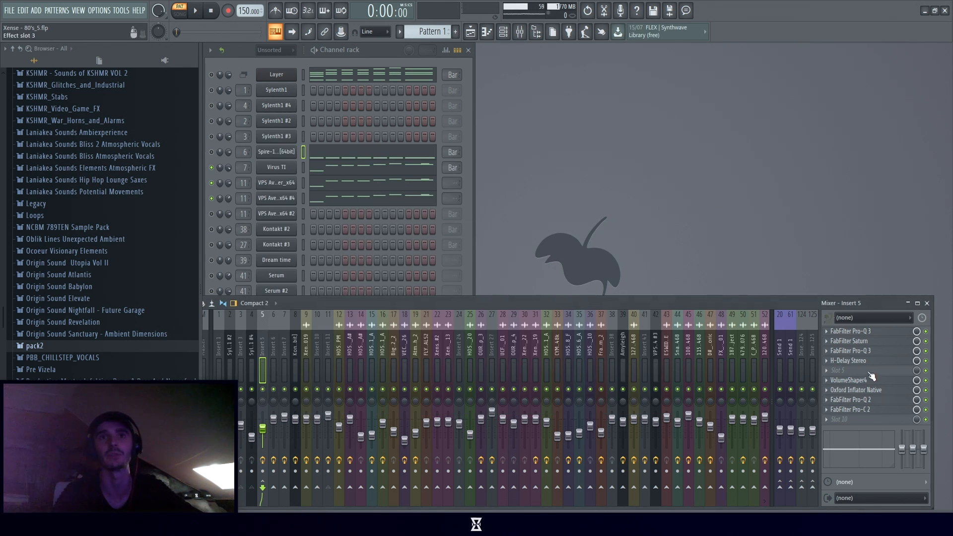
click(873, 409)
click(872, 412)
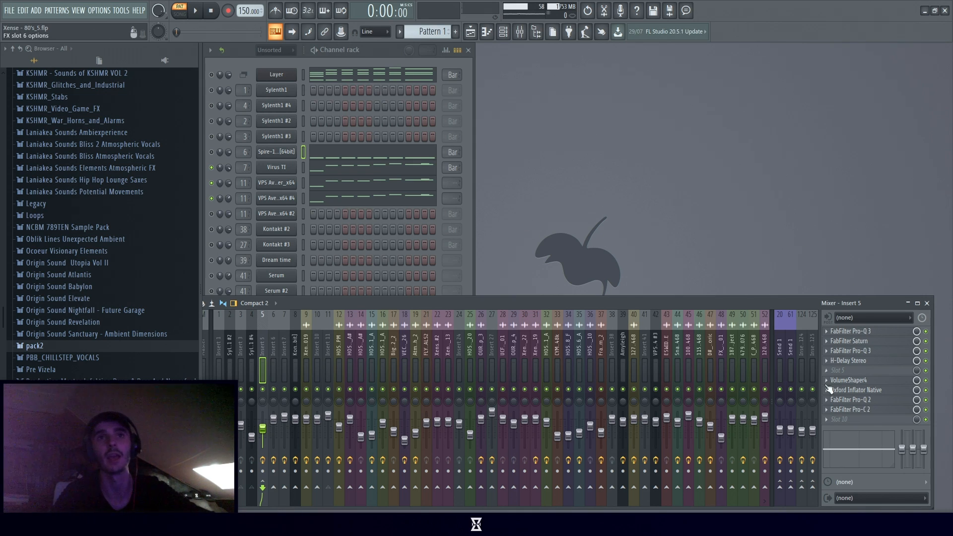
Inspect the early and late reverb settings of ValhallaRoom on the Send 1 mixer track, then close the plugin.
click(252, 331)
click(291, 339)
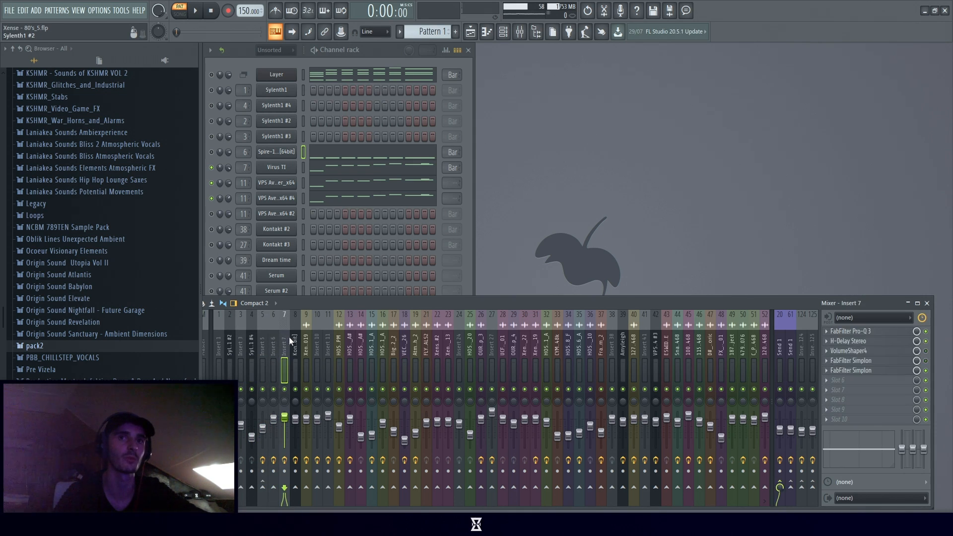
click(779, 347)
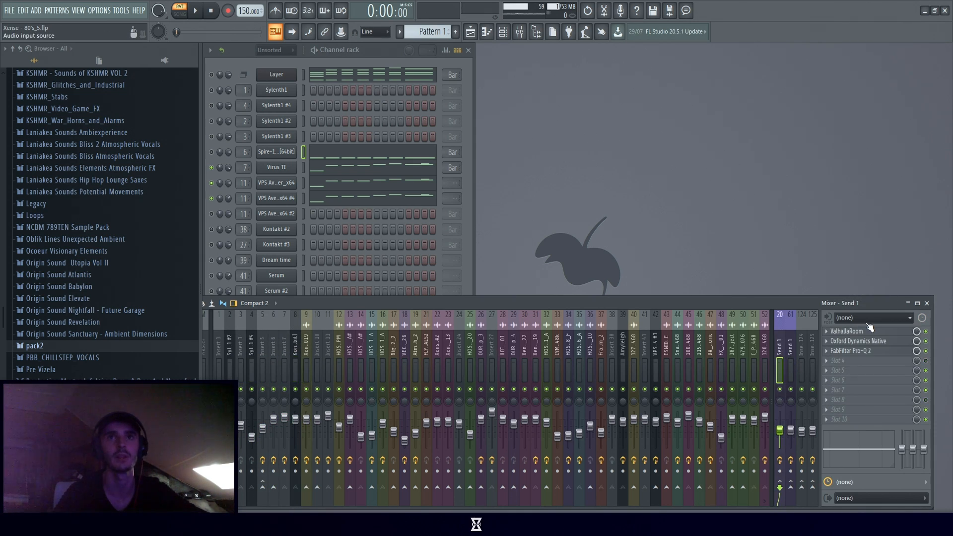
click(865, 331)
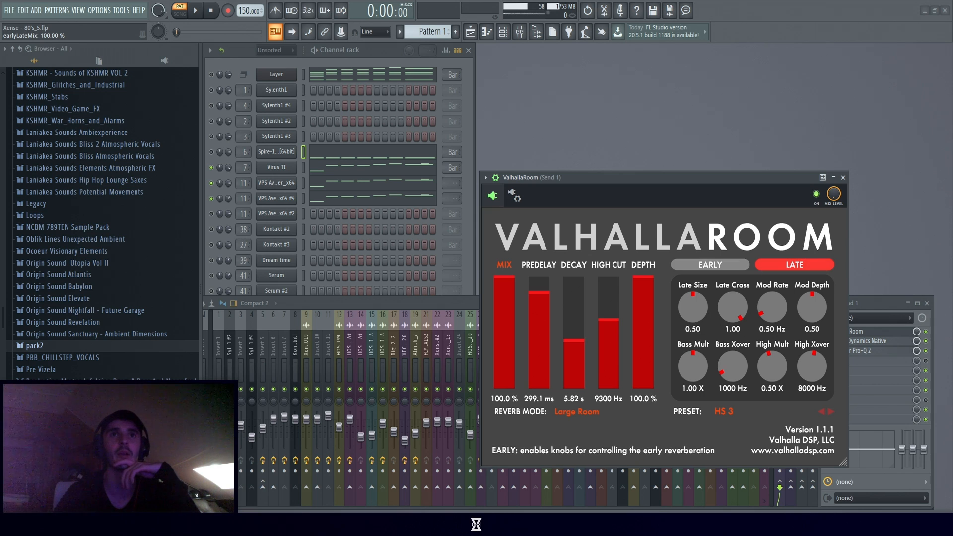
click(710, 264)
click(794, 264)
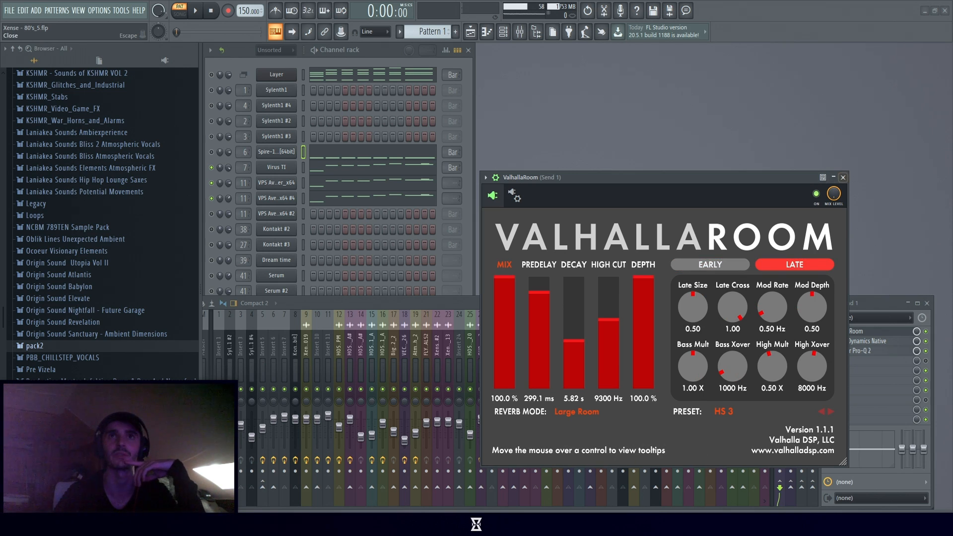
click(843, 179)
Examine the S-C EQ and Warmth pages of Oxford Dynamics and the Pro-Q 2 curve on Send 1, closing both plugins.
click(865, 341)
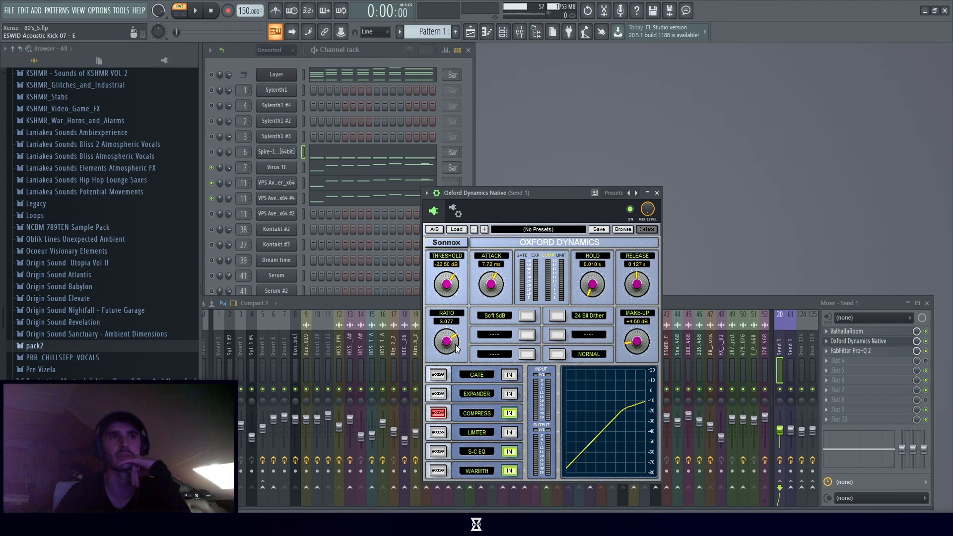
click(437, 452)
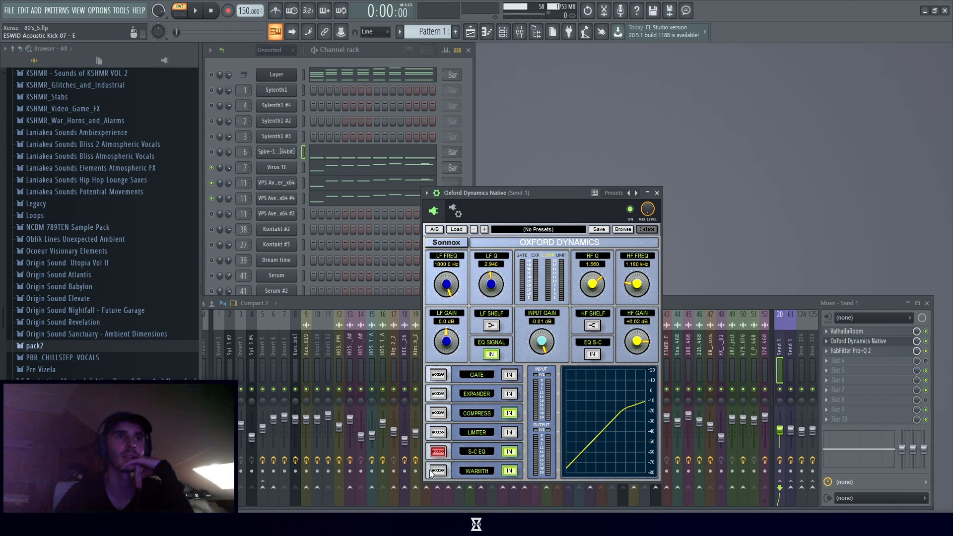
click(438, 471)
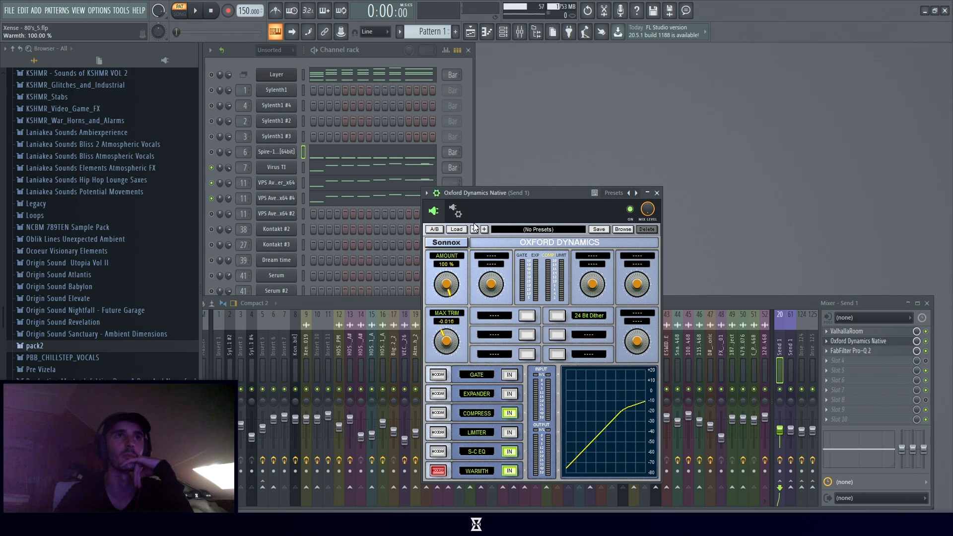
click(656, 193)
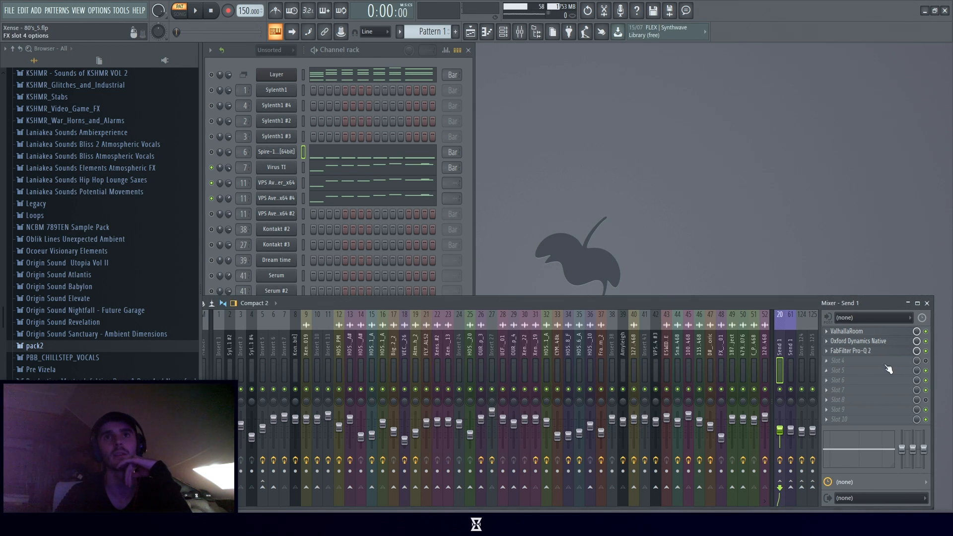
click(863, 350)
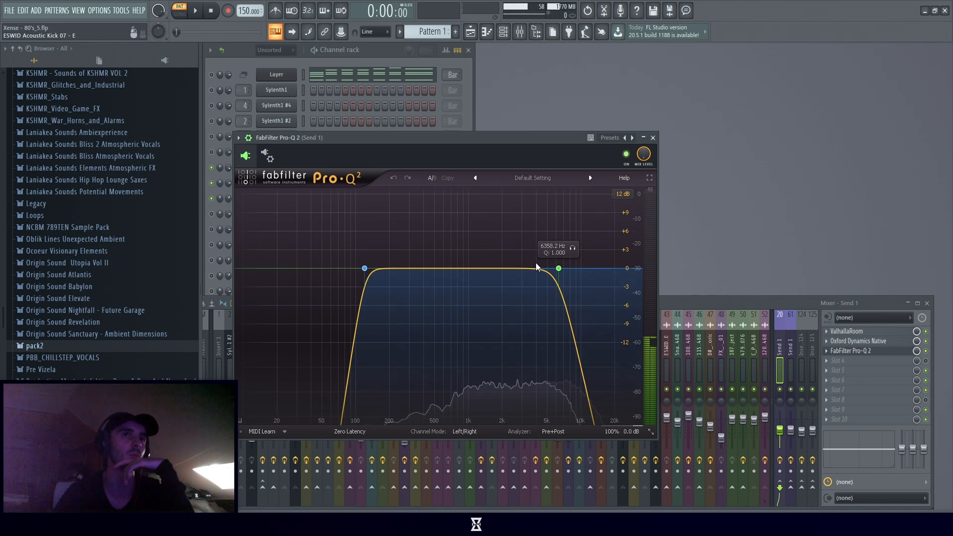
click(653, 138)
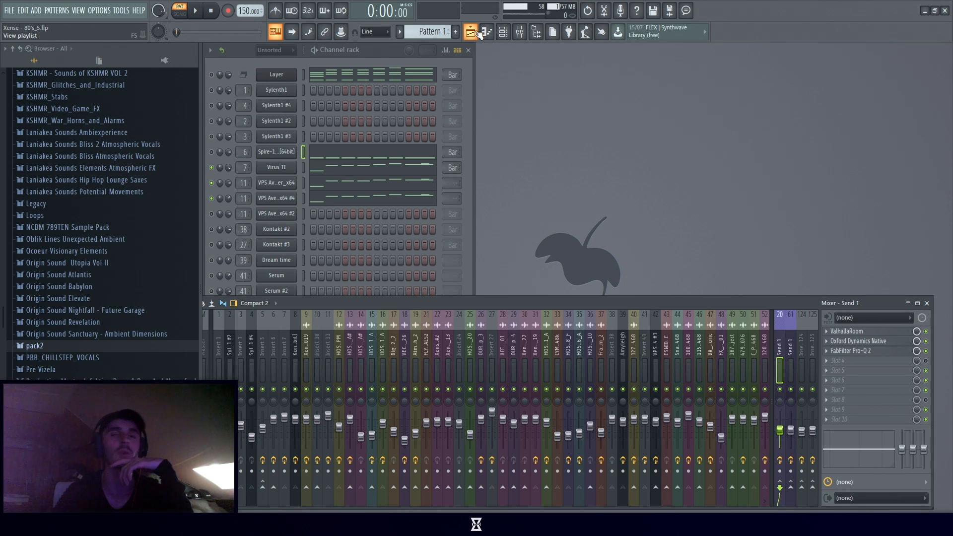
Try Analog mode 2 in Insert 5's H-Delay Stereo, return it to mode 4 and close the plugin.
click(242, 351)
click(261, 355)
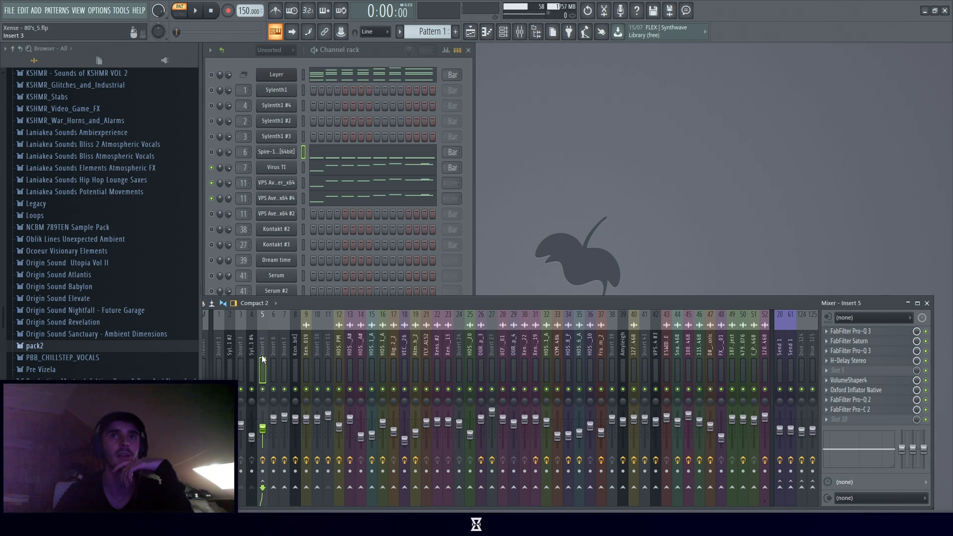
click(843, 362)
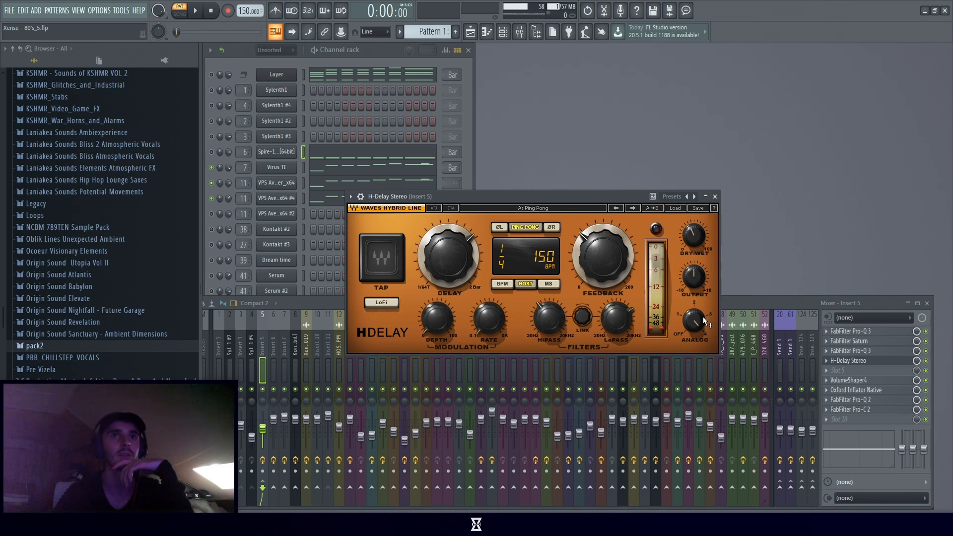
drag(705, 321, 704, 342)
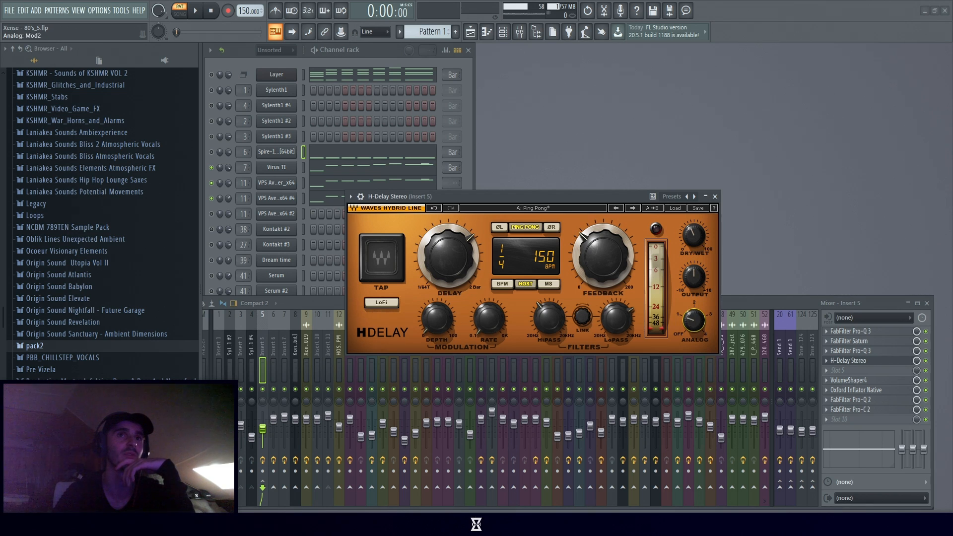
drag(694, 321, 694, 283)
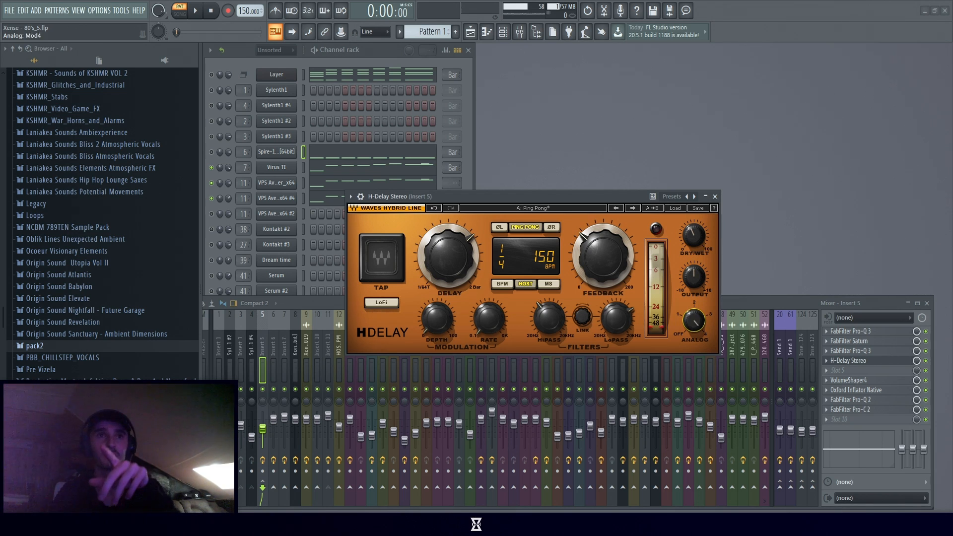
click(714, 196)
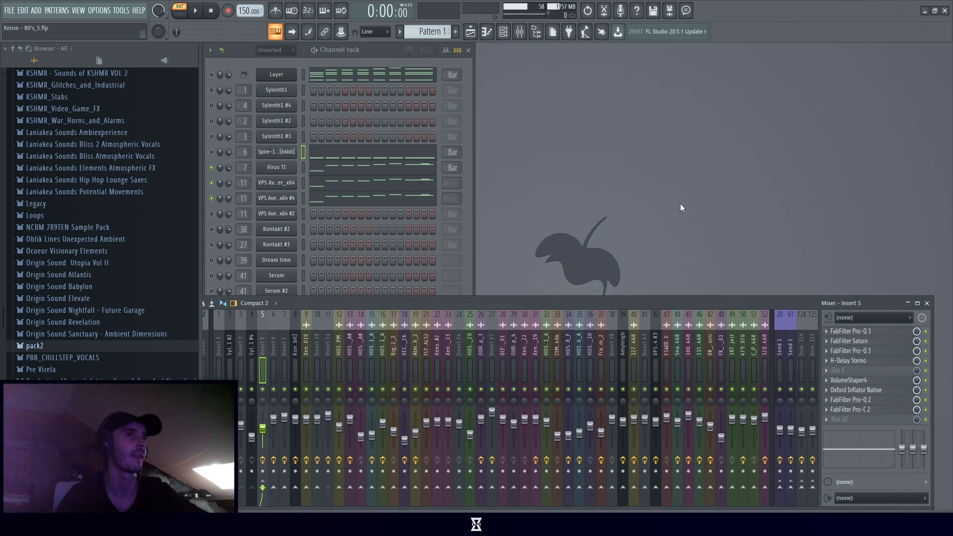
Mute playlist Track 4 and play the song briefly from bar 50.
key(F5)
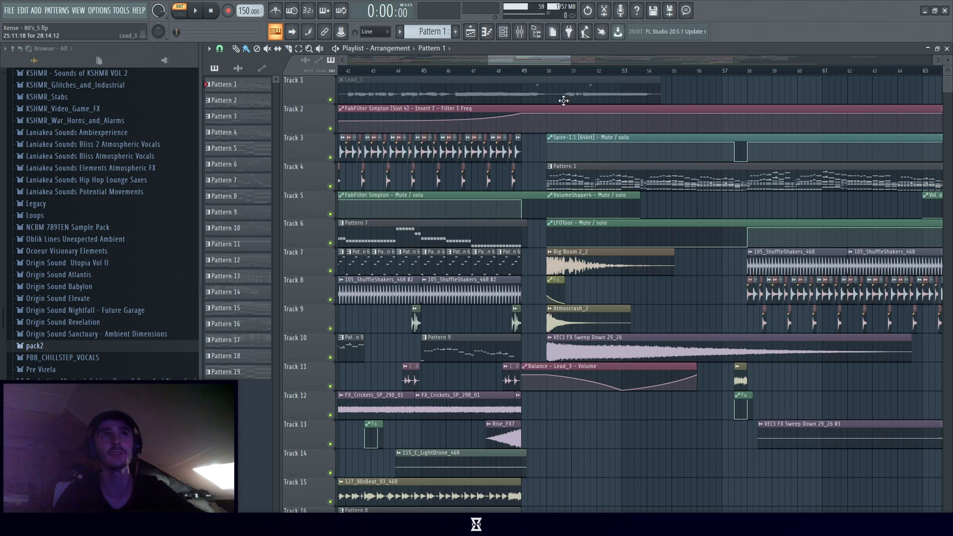
click(547, 70)
click(331, 187)
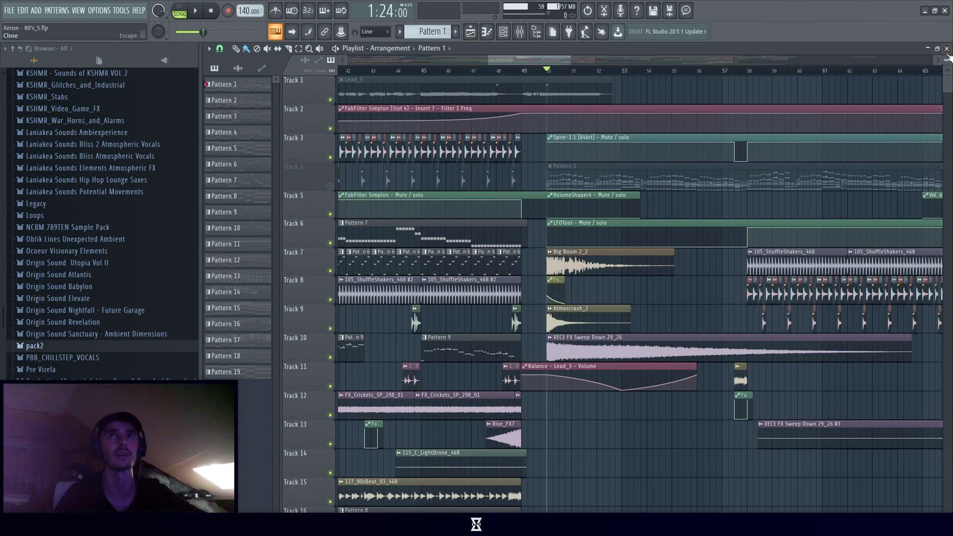
key(F5)
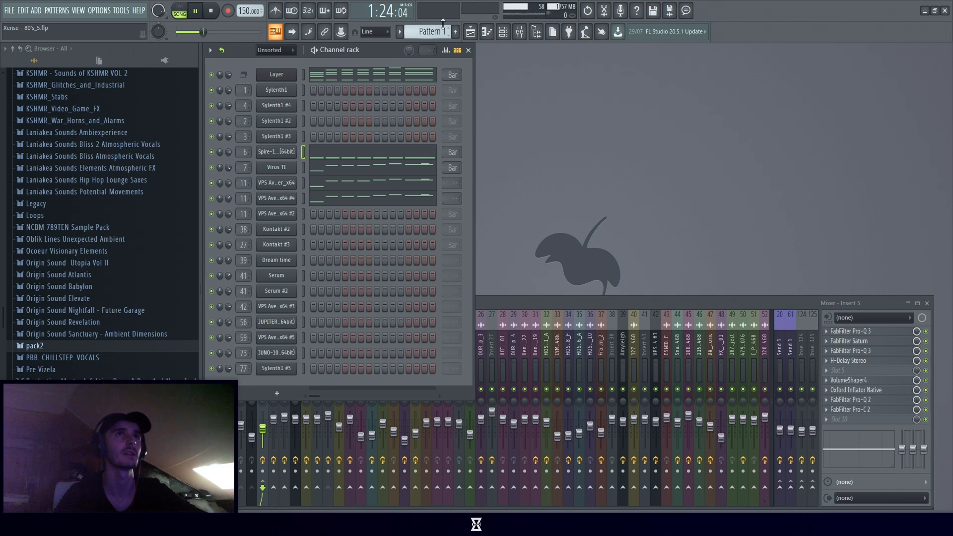
key(space)
key(F5)
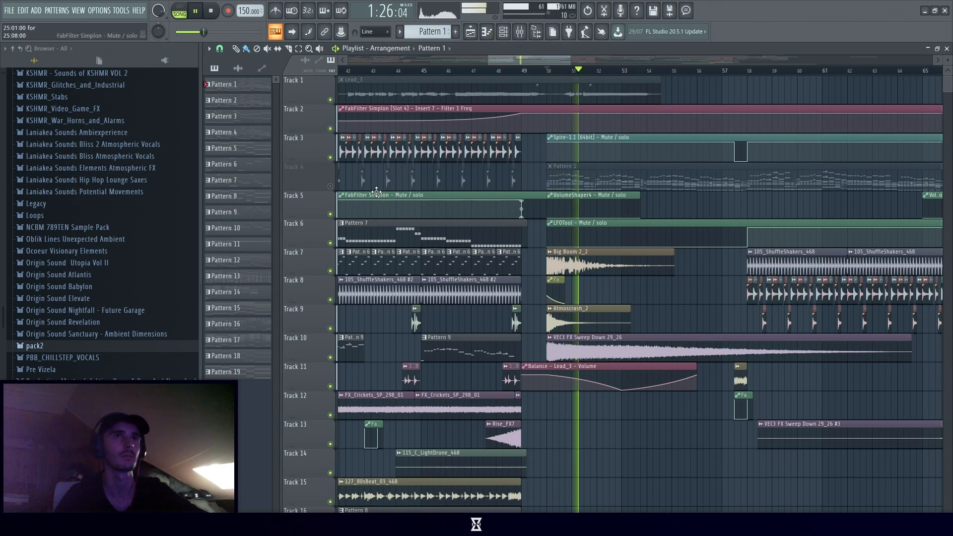
key(space)
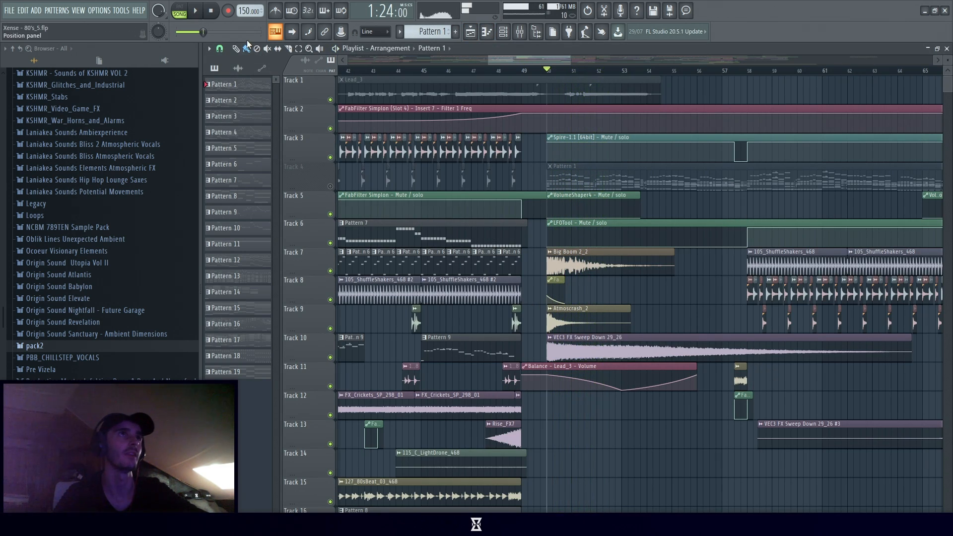
Mark bar 50 as the playlist's loop selection and unmute Track 4.
click(554, 69)
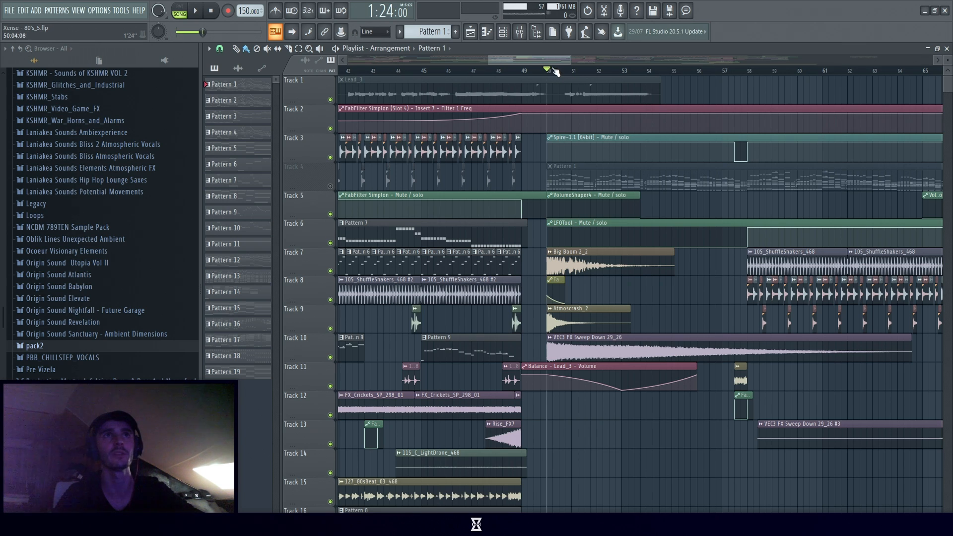
scroll(563, 59, up, 5)
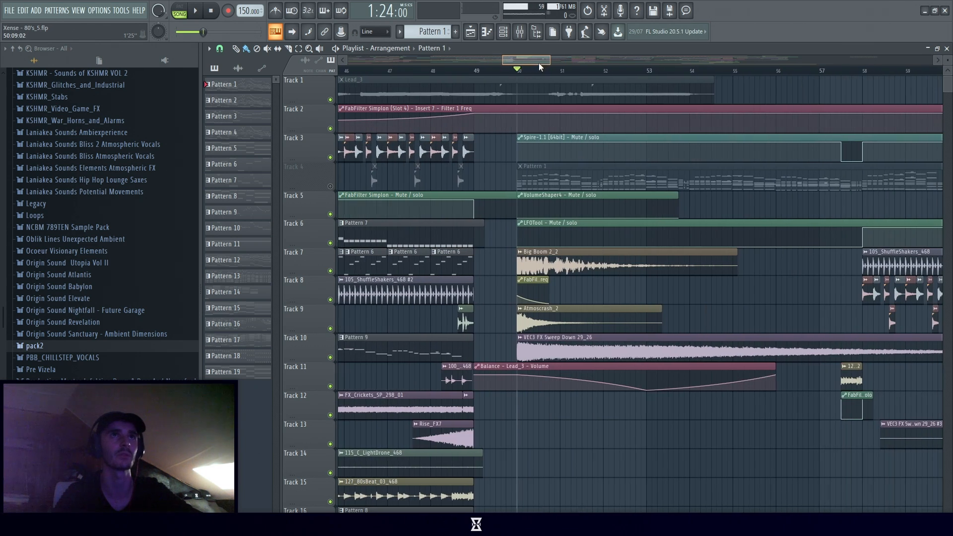
drag(519, 70, 559, 70)
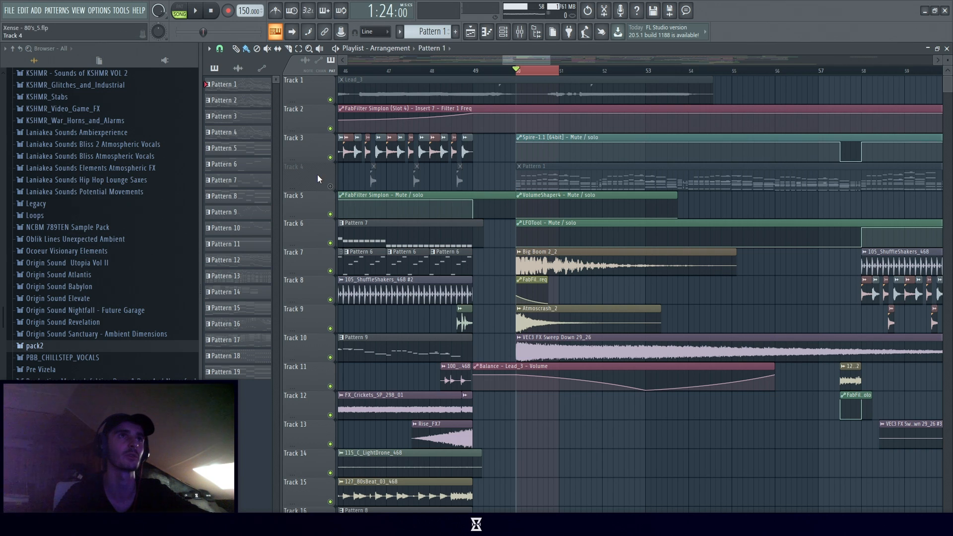
click(330, 186)
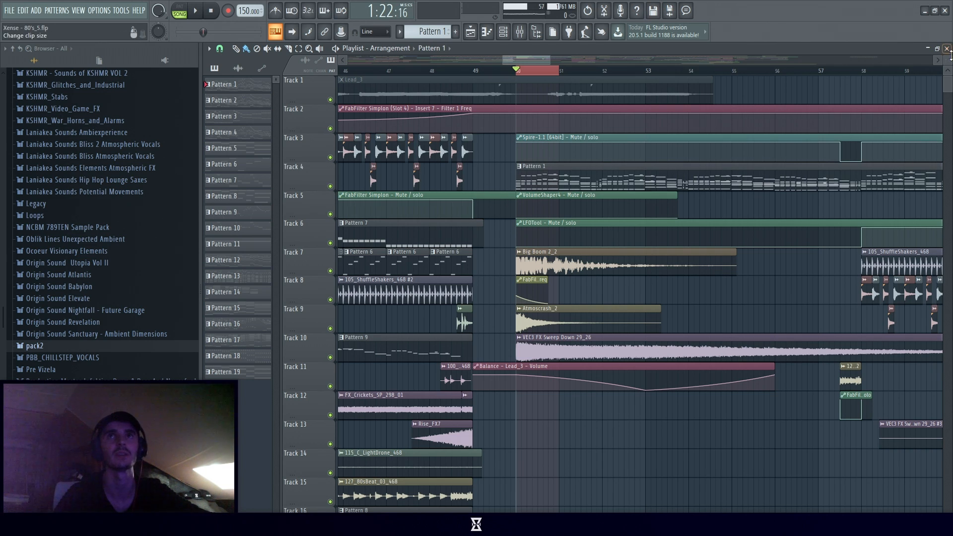
Mute the Sylenth1, Sylenth1 #2, #3 and #4 channels and briefly play the selected bar.
click(946, 48)
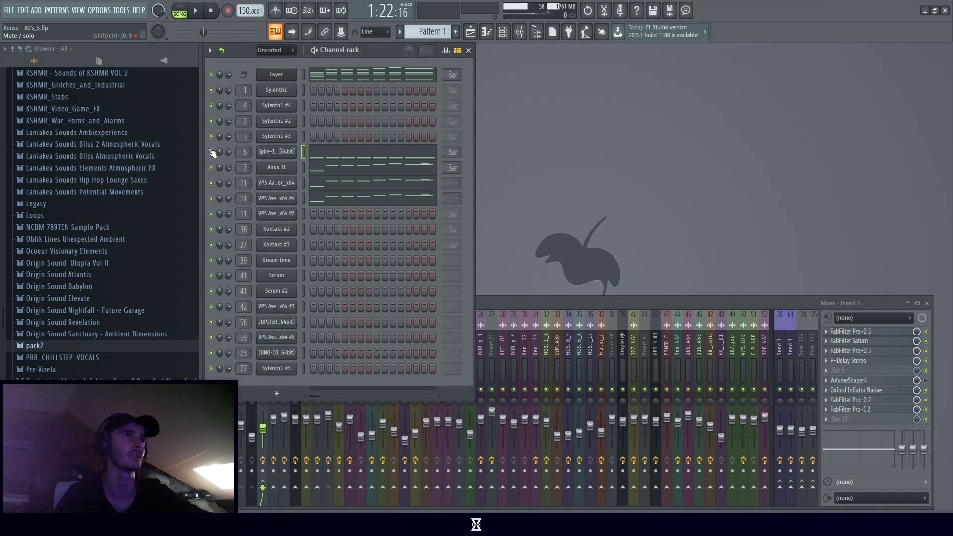
drag(210, 136, 211, 120)
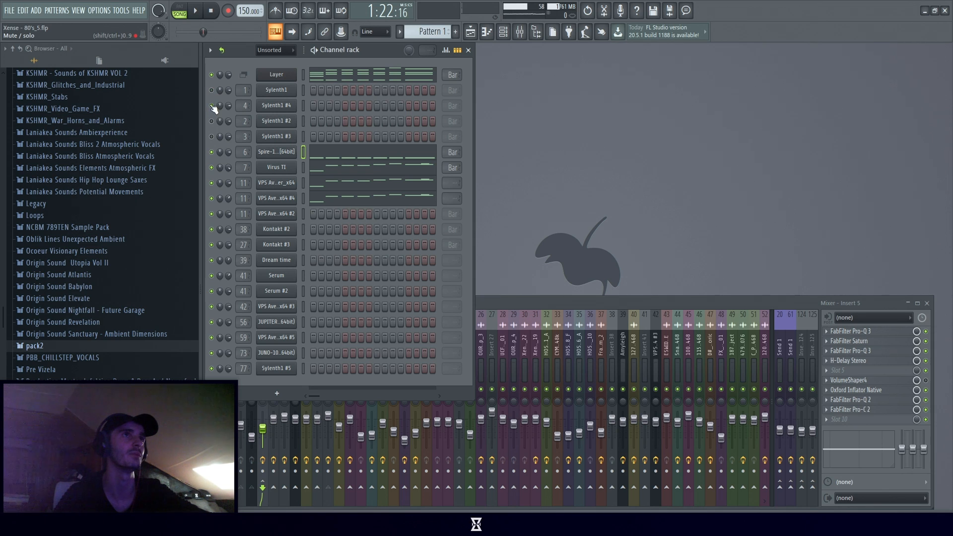
click(212, 106)
key(space)
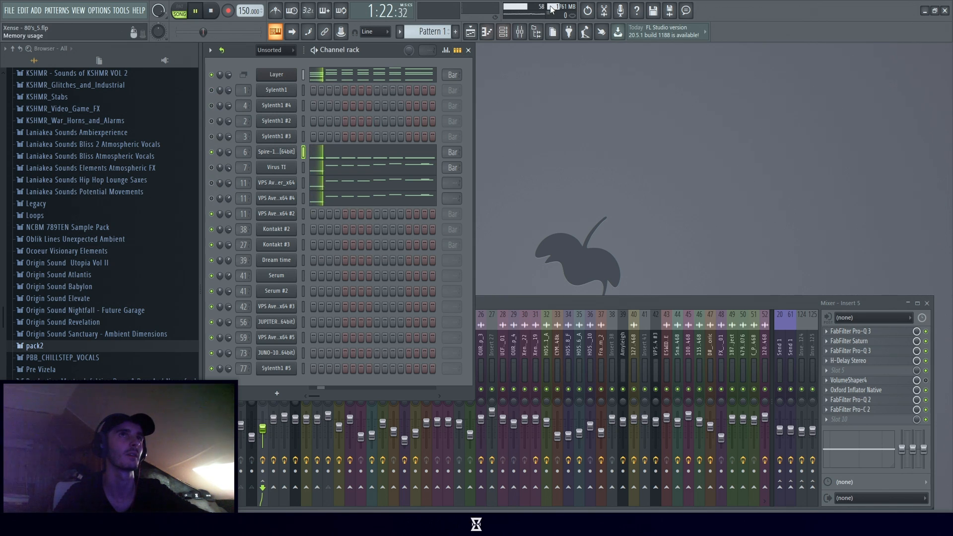
key(F5)
key(space)
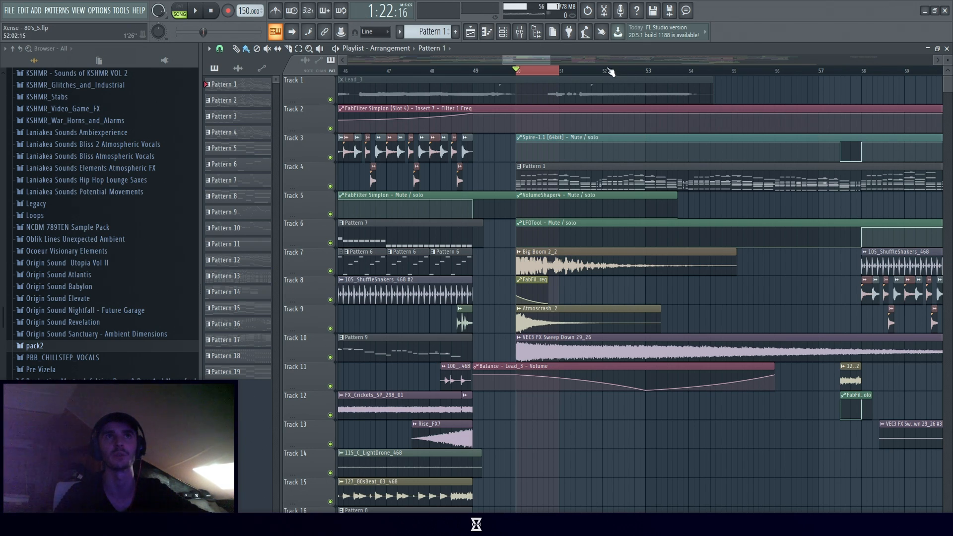
Extend the loop selection to cover bars 50 and 51, play it briefly, and clear the selection.
drag(609, 70, 516, 71)
ctrl+click(568, 298)
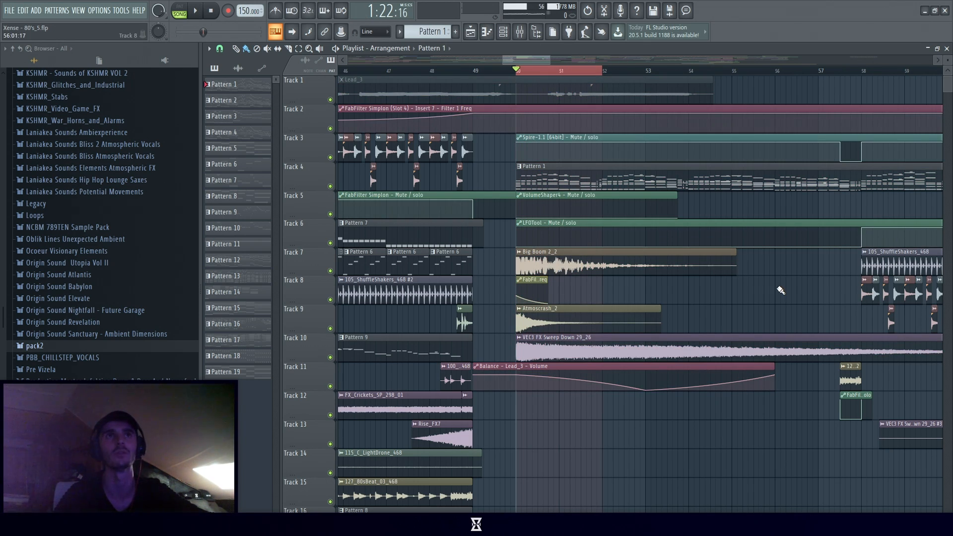
key(space)
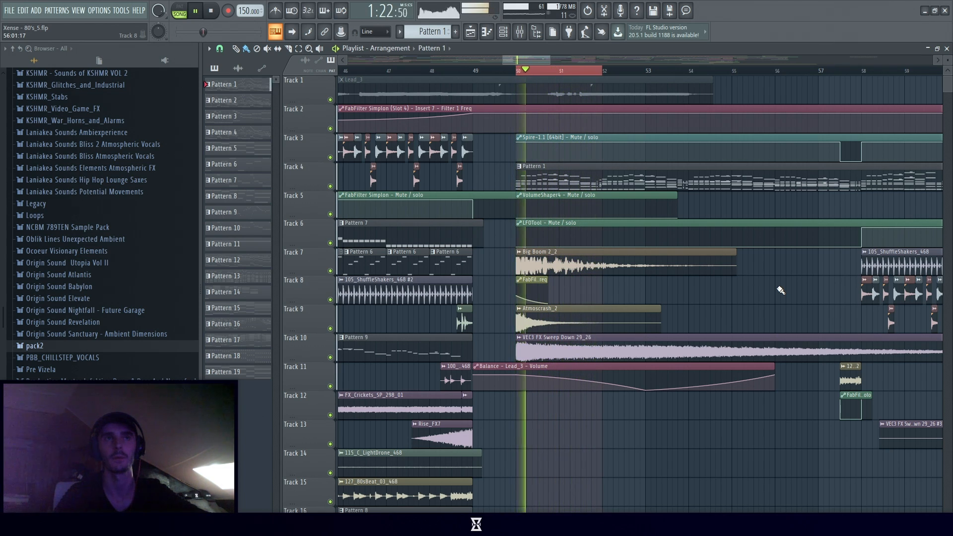
click(210, 11)
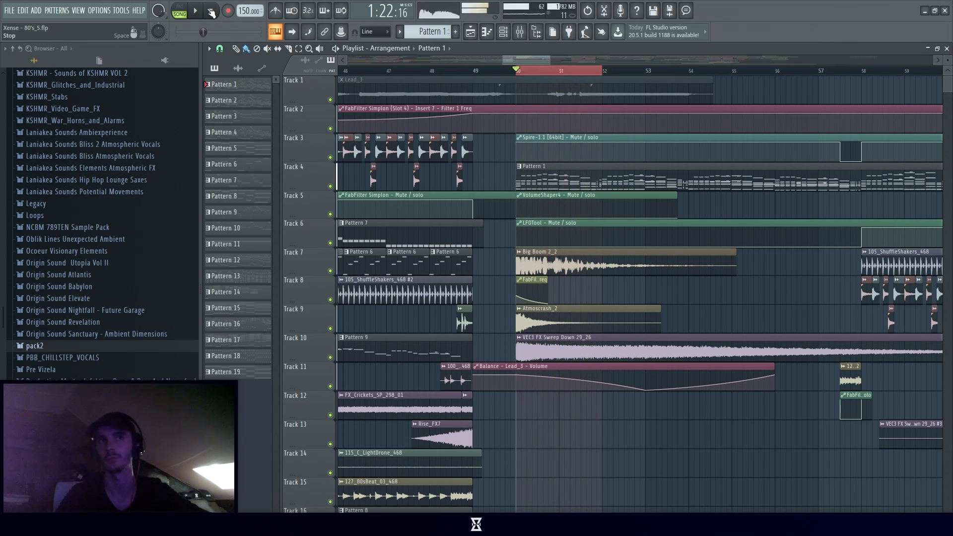
click(522, 75)
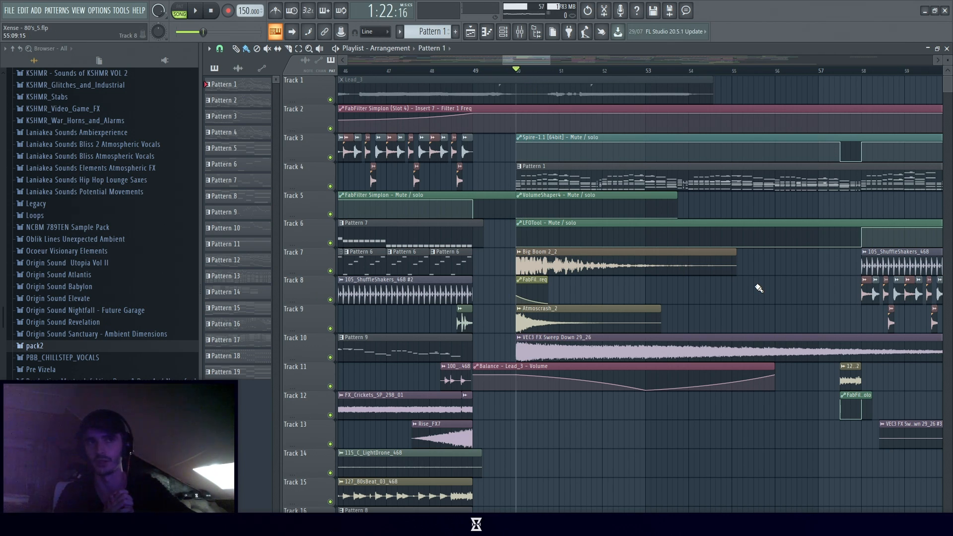
Play the song briefly from bar 50, and again from just before bar 58.
key(space)
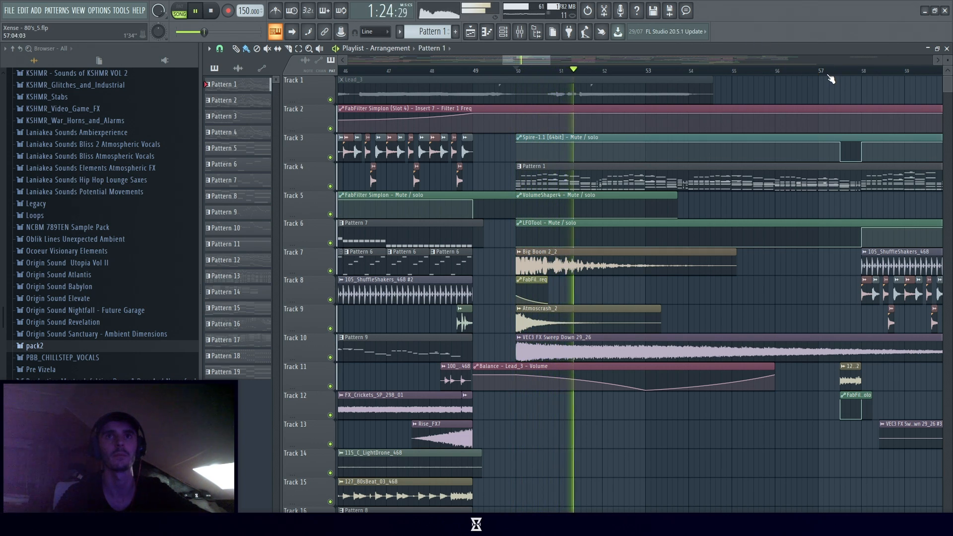
key(space)
drag(520, 59, 457, 60)
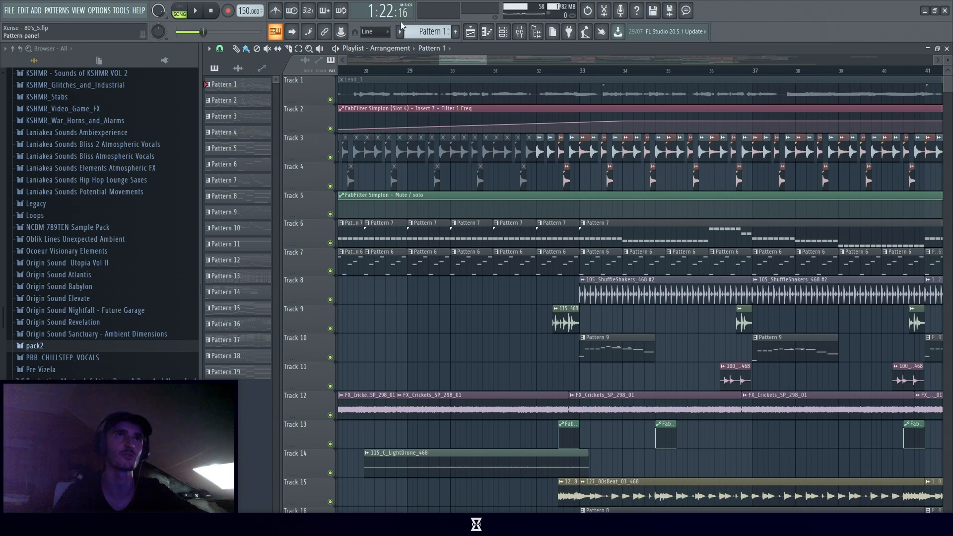
drag(467, 57, 552, 54)
click(603, 72)
key(space)
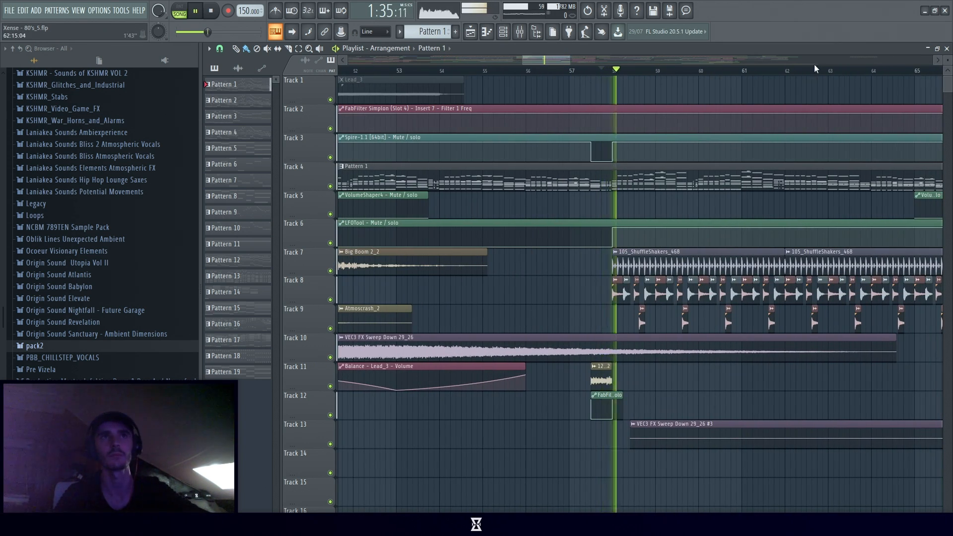
key(space)
Check the channel rack, return to the playlist, play from just before bar 58 to about bar 65, and reset the song position.
key(F5)
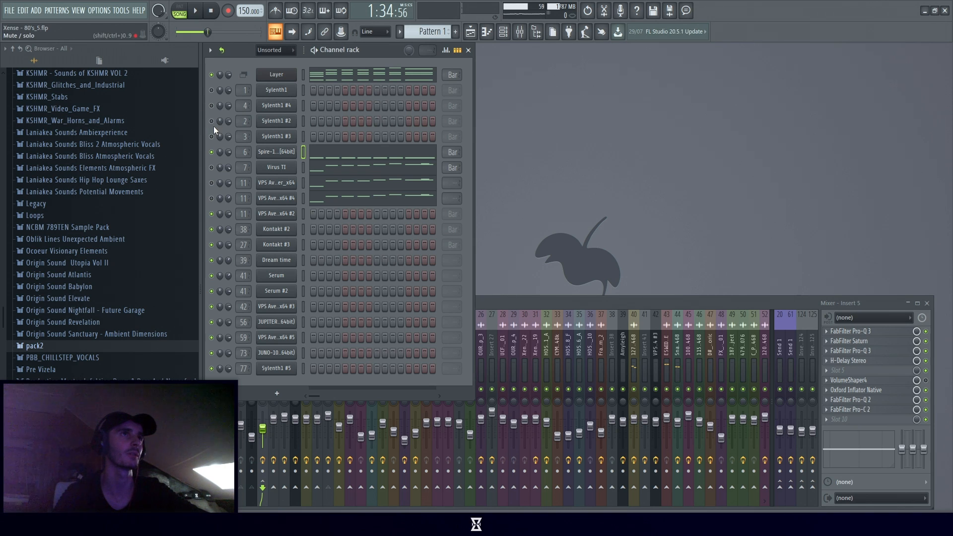
key(space)
key(F7)
key(F5)
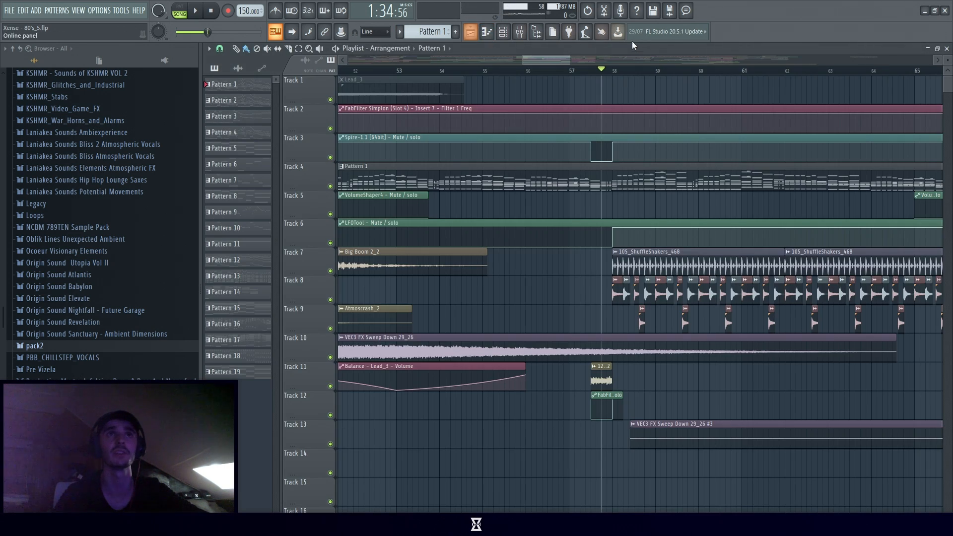
drag(568, 61, 594, 59)
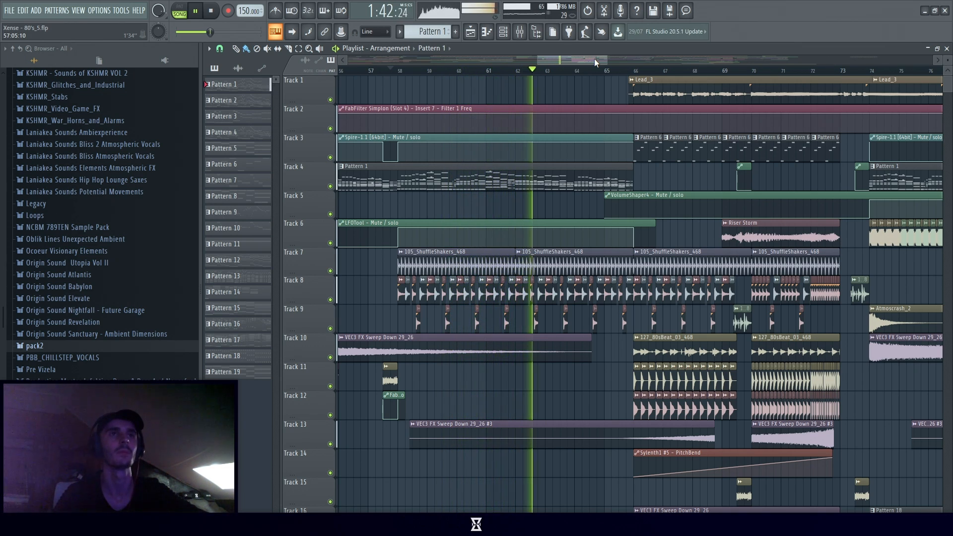
drag(594, 59, 609, 56)
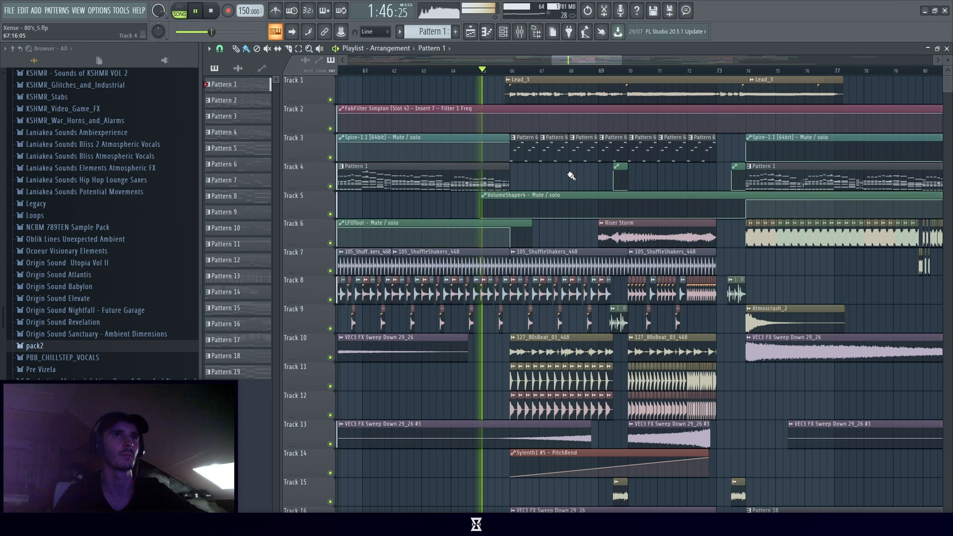
click(212, 12)
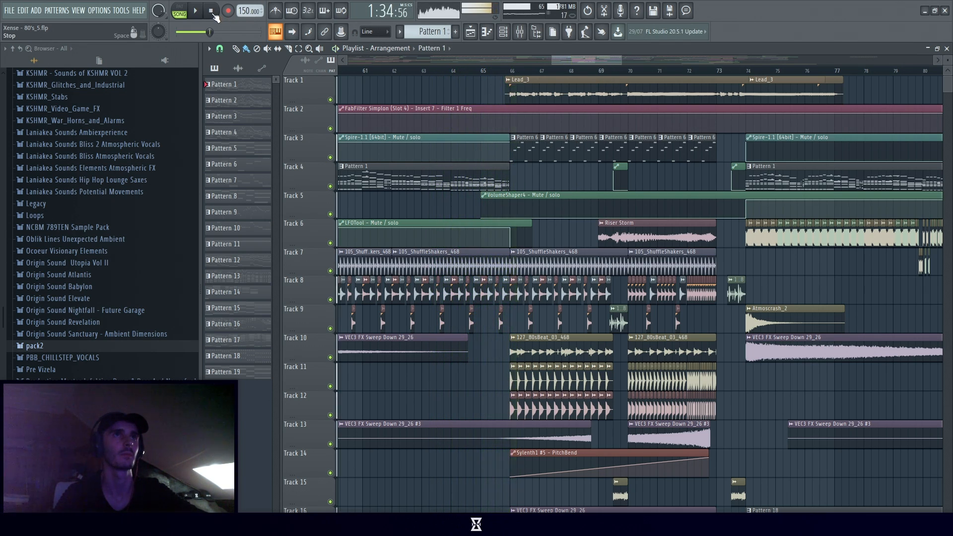
click(213, 13)
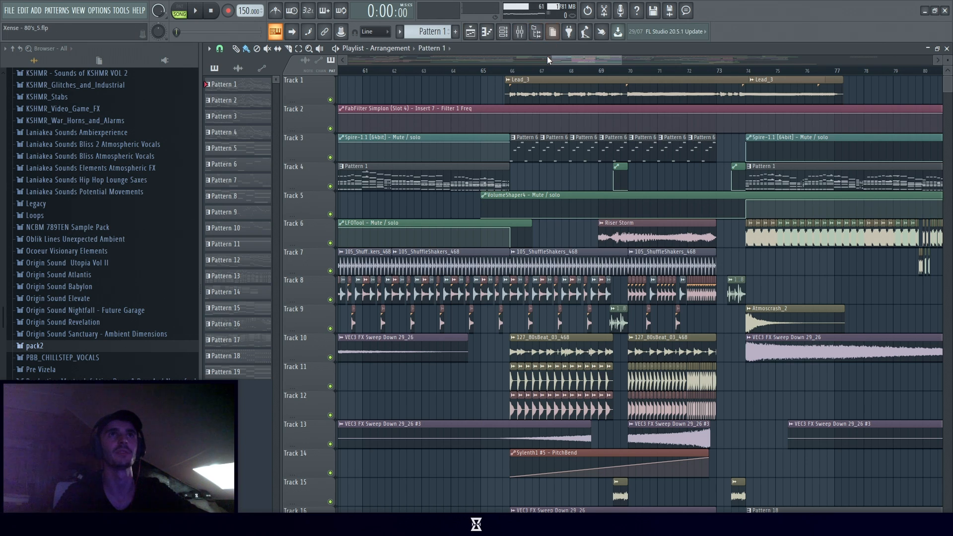
Examine the first Pattern 1 clip on Track 4 and the layers beneath it, down to the lower playlist tracks.
drag(552, 58, 512, 58)
click(596, 166)
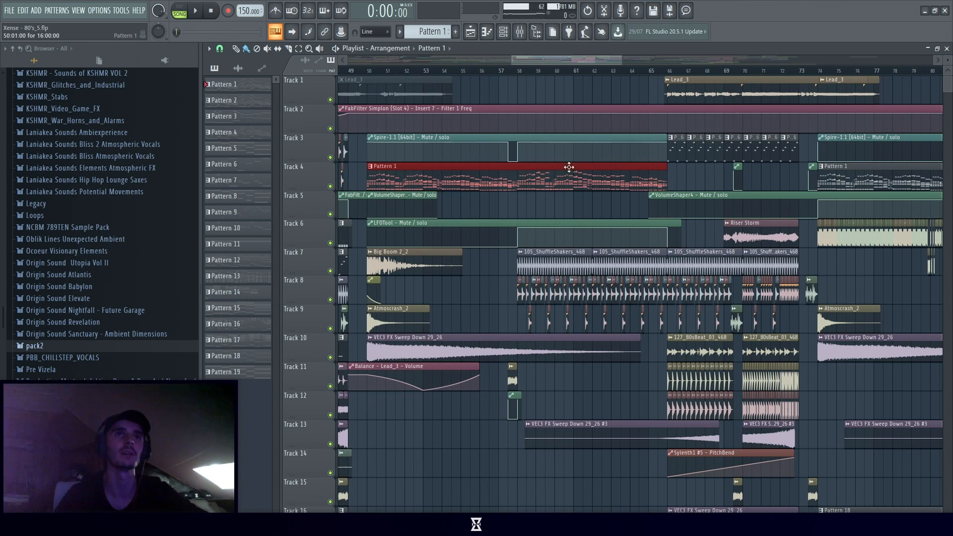
click(565, 213)
drag(511, 300, 669, 268)
drag(671, 324, 524, 324)
scroll(532, 326, down, 3)
scroll(533, 328, down, 7)
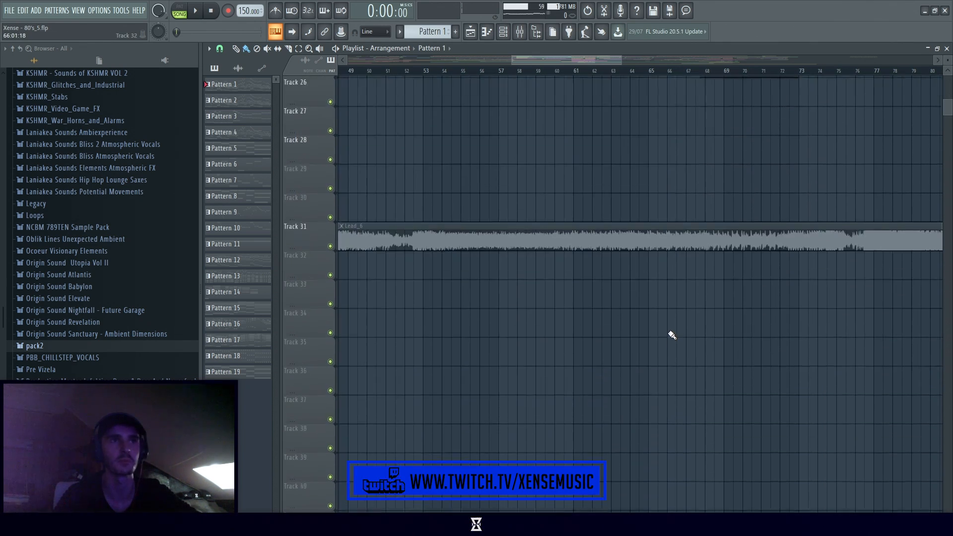
scroll(671, 335, up, 10)
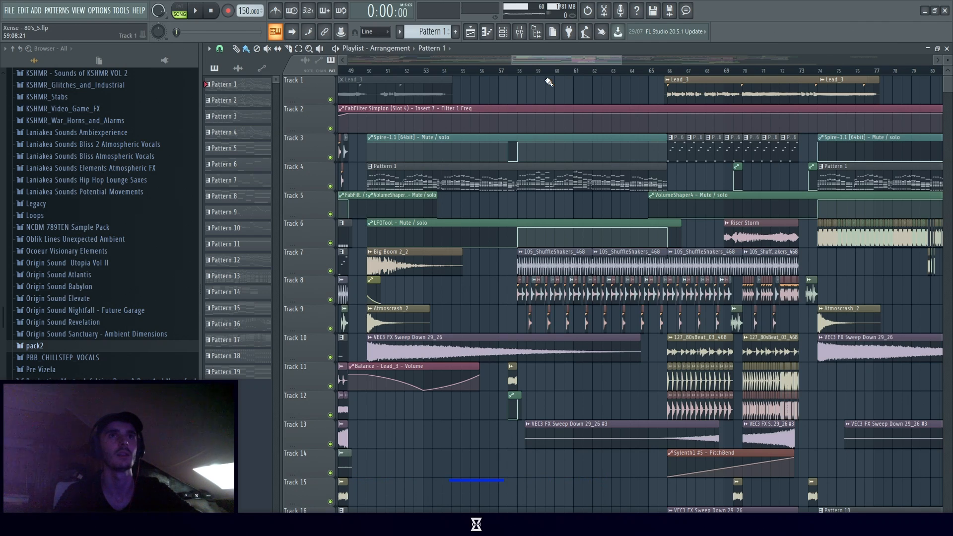
Play the build-up from shortly after bar 65 to about bar 73, following it along the playlist.
click(659, 70)
key(space)
drag(611, 59, 631, 59)
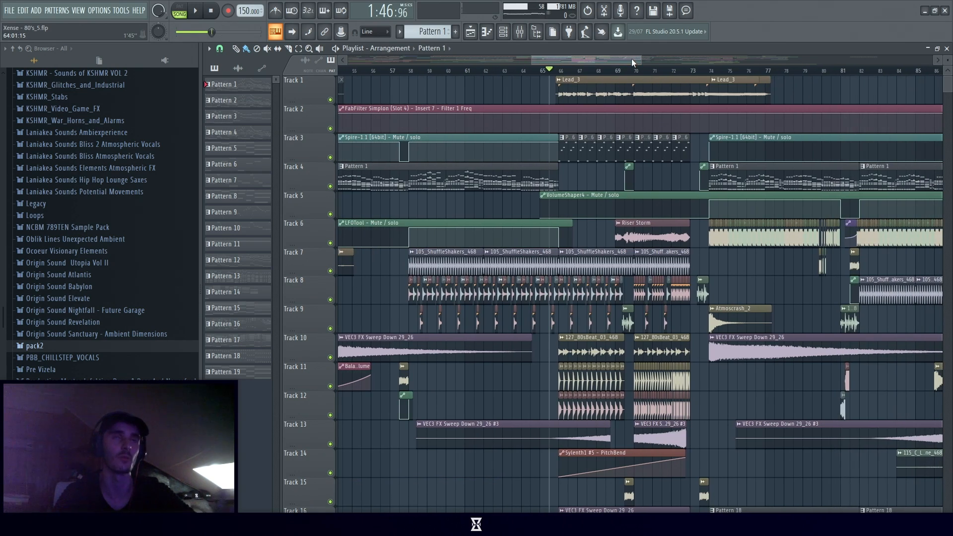
key(space)
key(space)
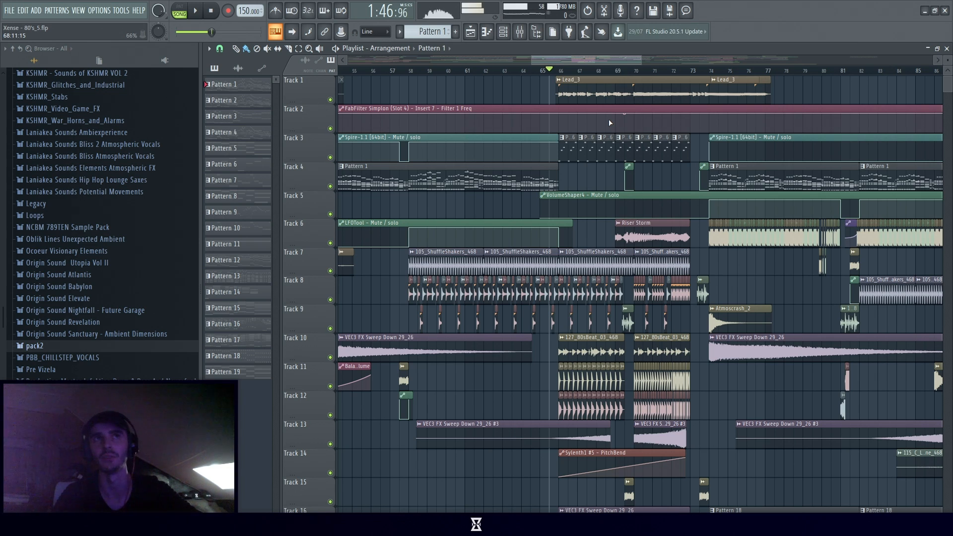
key(space)
drag(584, 55, 595, 57)
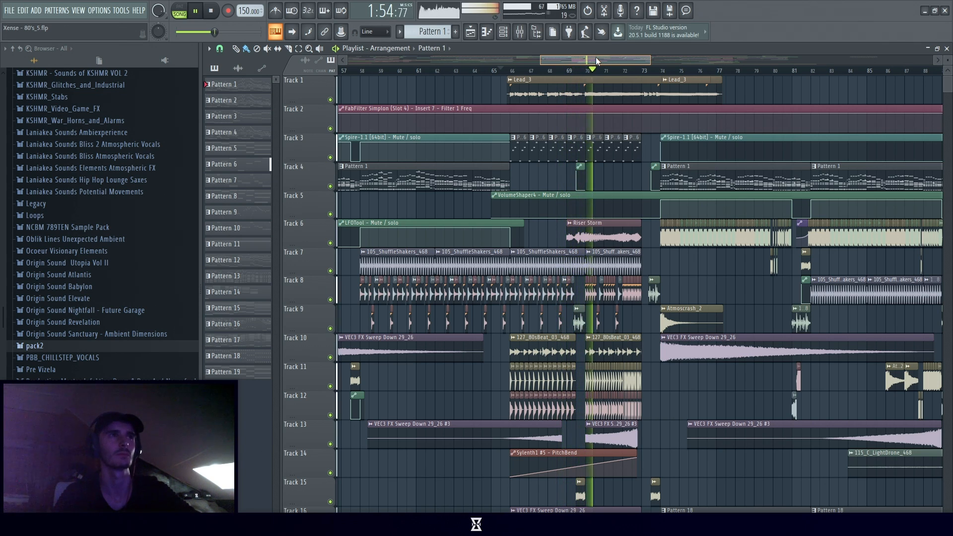
drag(595, 58, 605, 55)
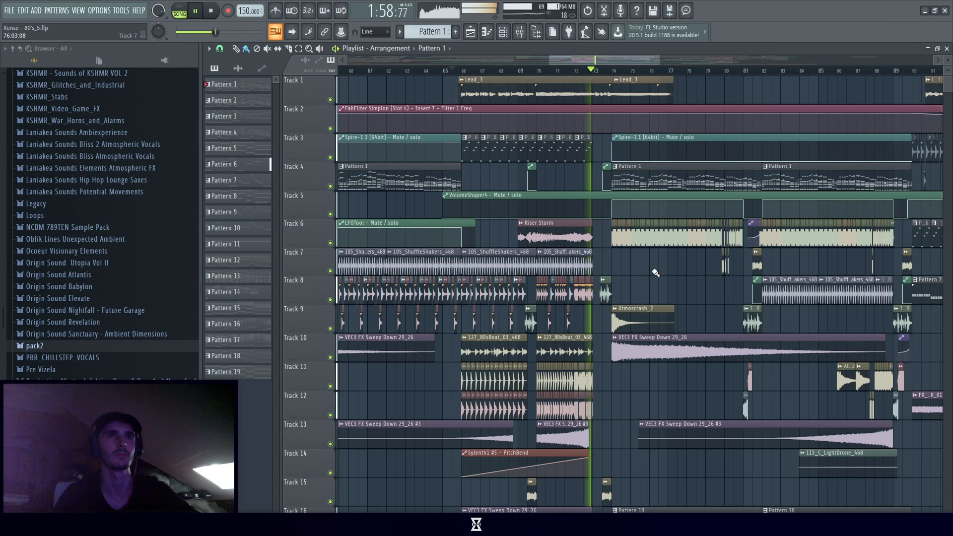
key(space)
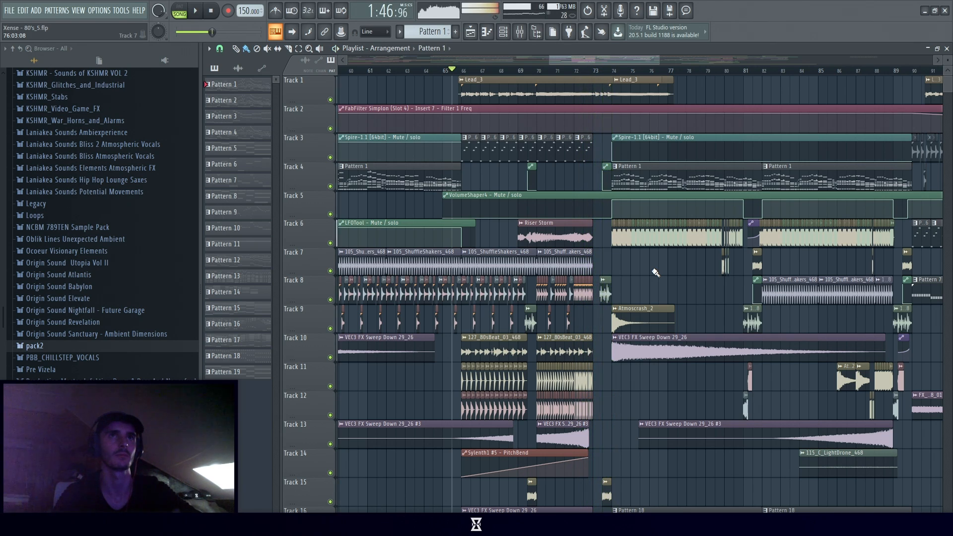
click(214, 14)
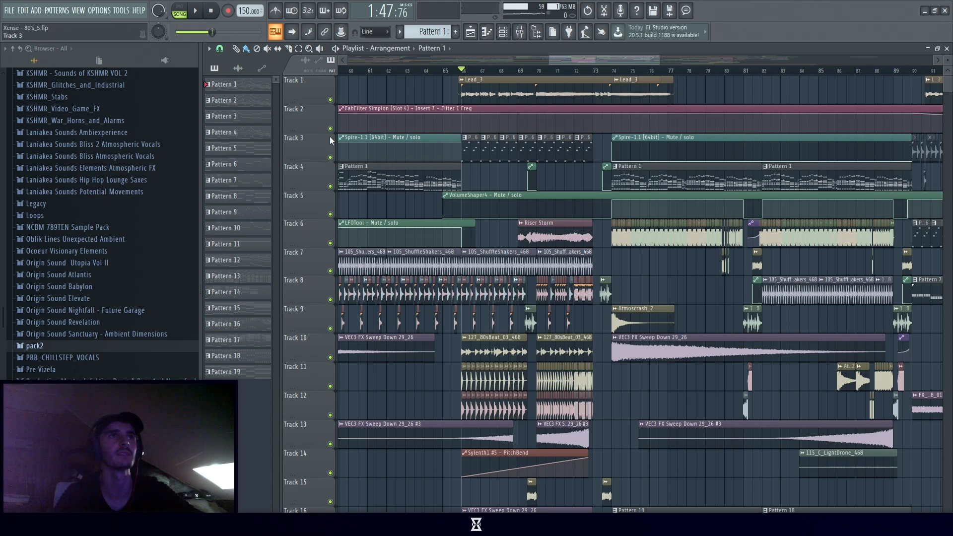
Mute only the Lead_3 clip at bar 66 on Track 1 and play briefly from that bar.
click(331, 101)
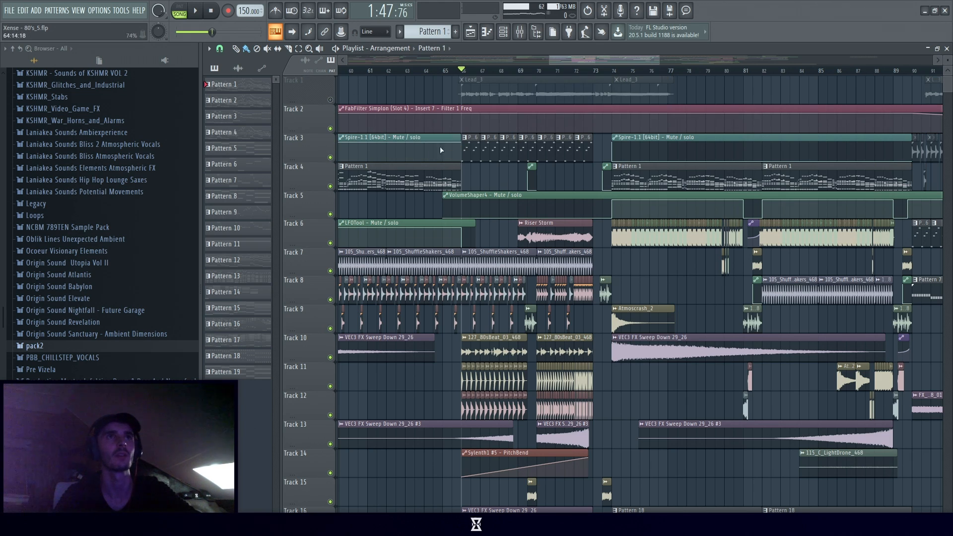
click(330, 100)
click(467, 88)
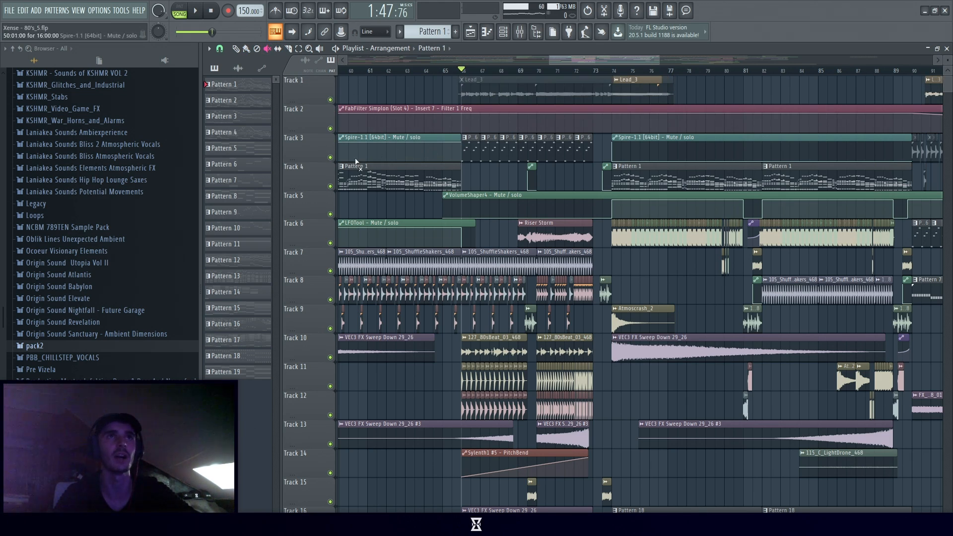
key(space)
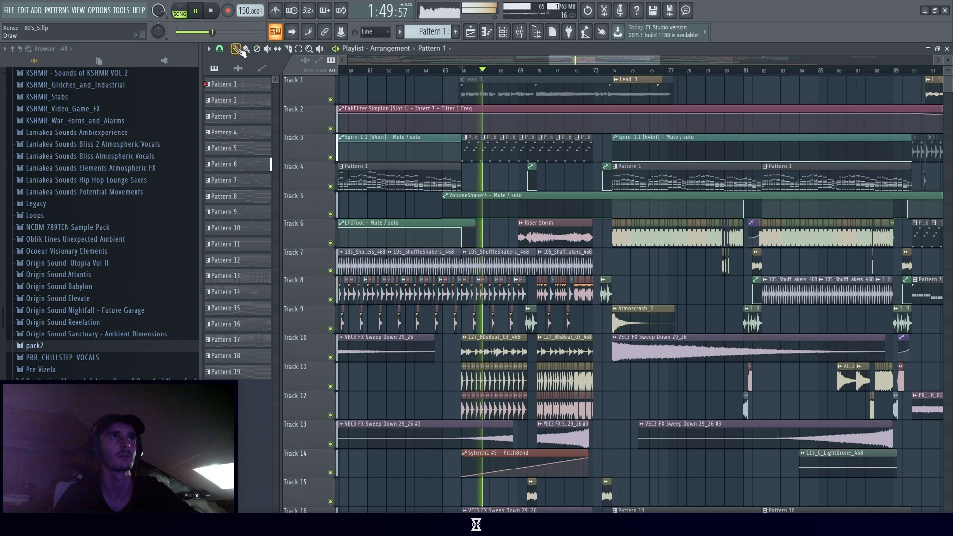
key(space)
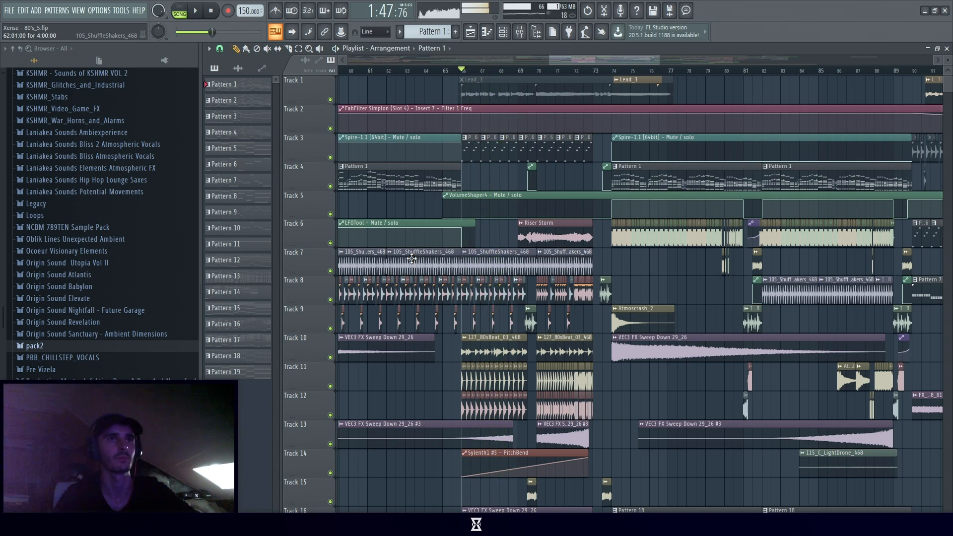
Reset the song position and look over the lower playlist tracks' layers around bars 66 to 73.
scroll(456, 147, down, 4)
click(208, 7)
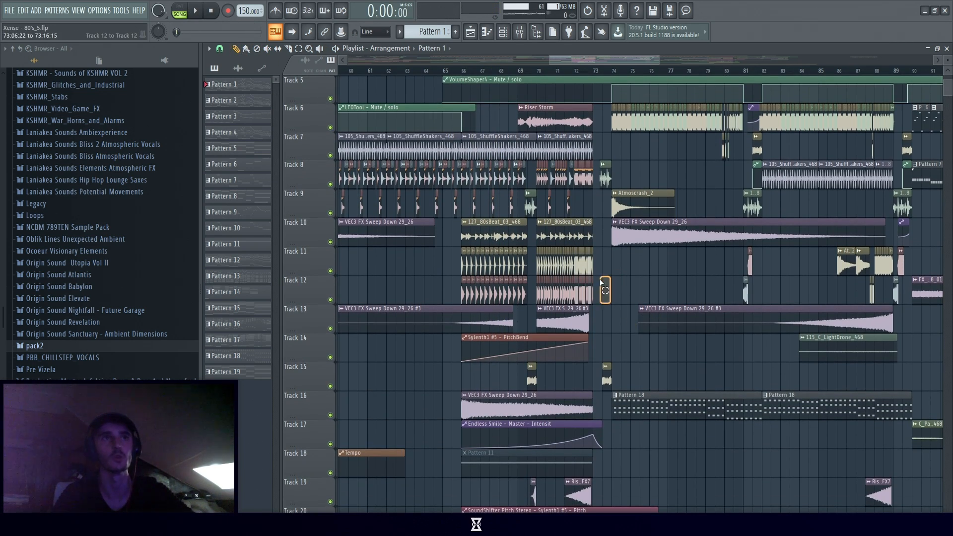
right_click(600, 283)
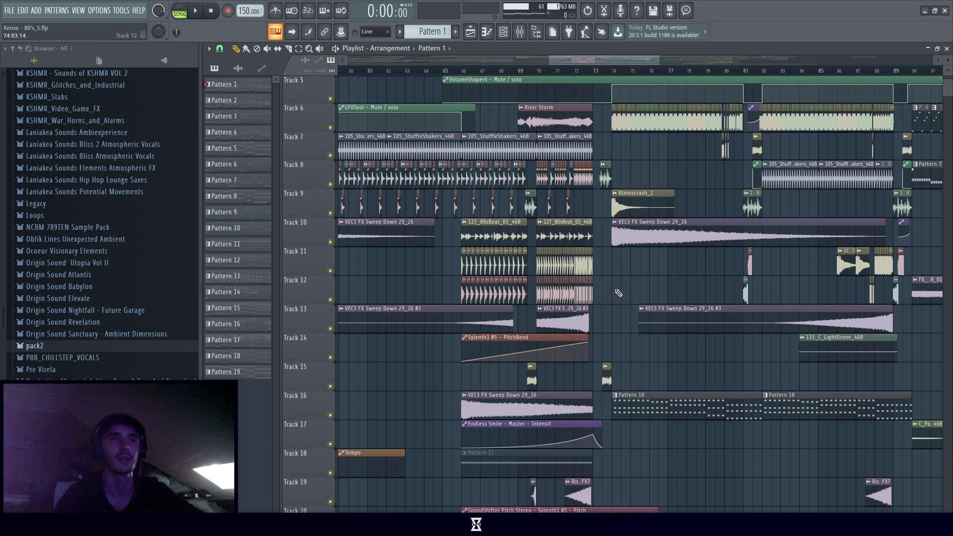
scroll(618, 293, down, 11)
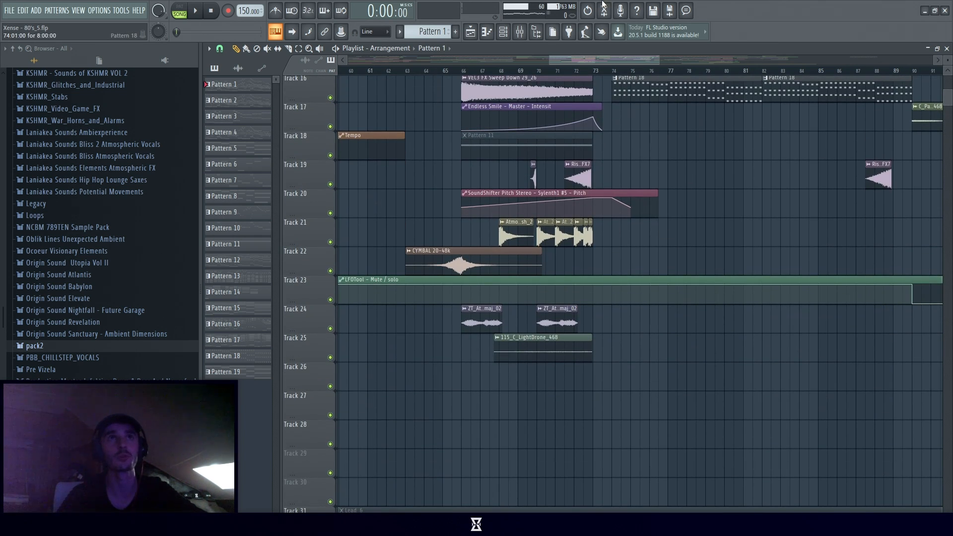
drag(662, 60, 628, 60)
scroll(743, 224, up, 15)
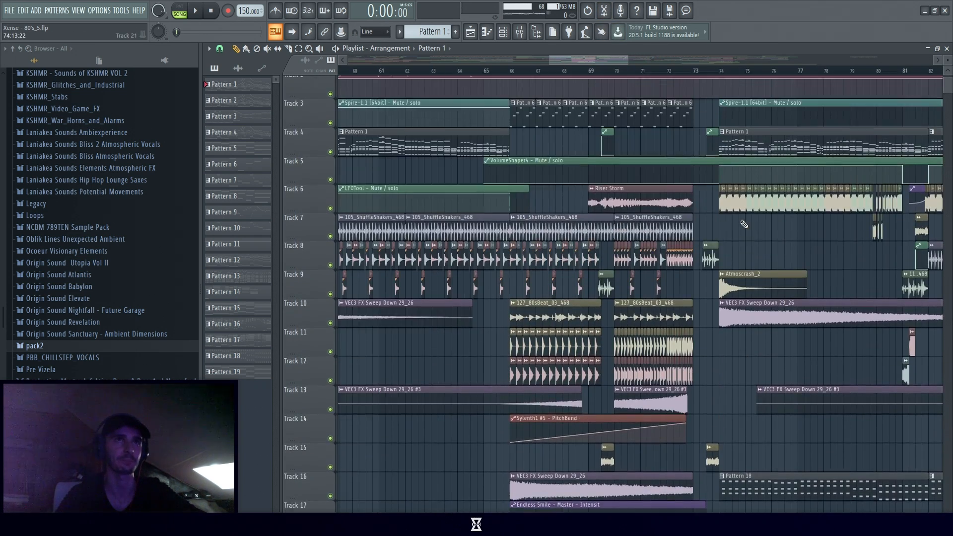
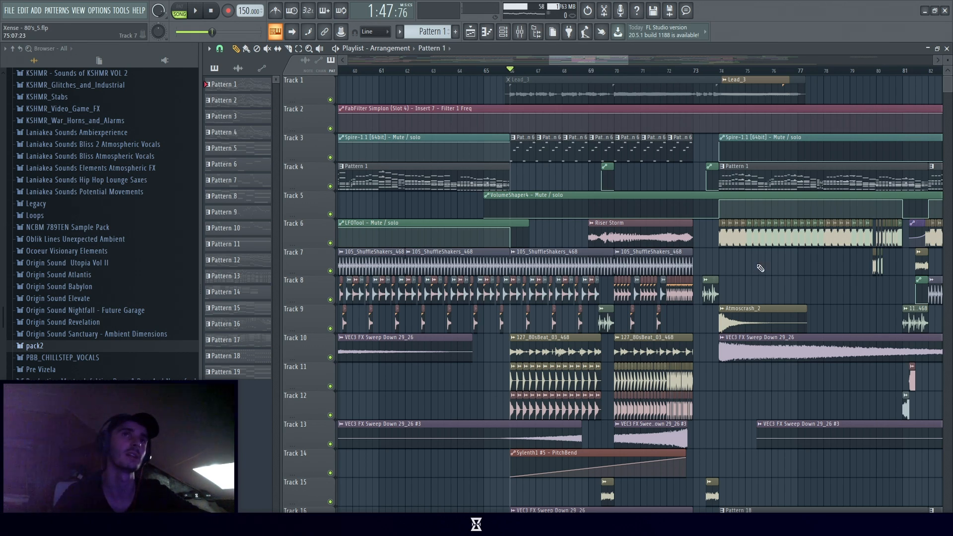
Play the song from bar 66, solo playlist Track 3, and stop playback.
key(space)
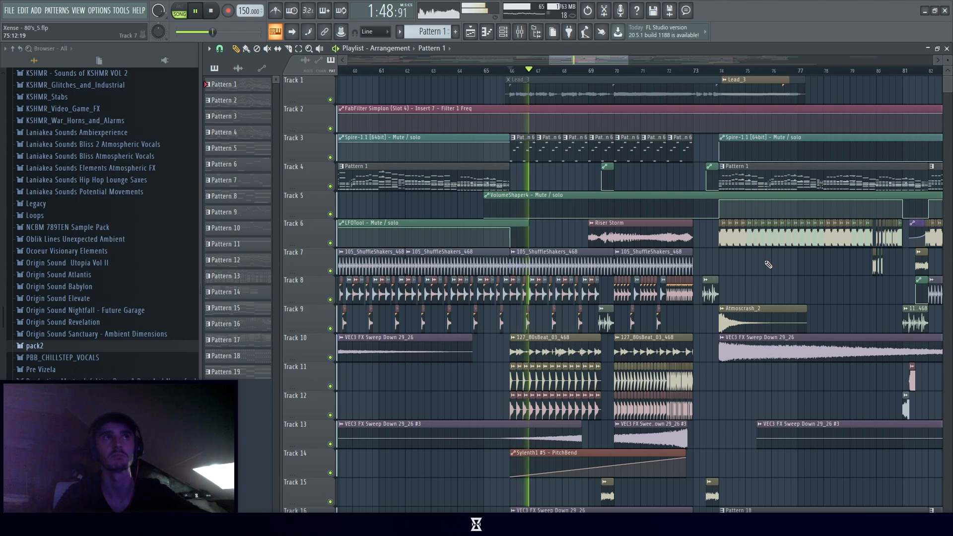
right_click(331, 158)
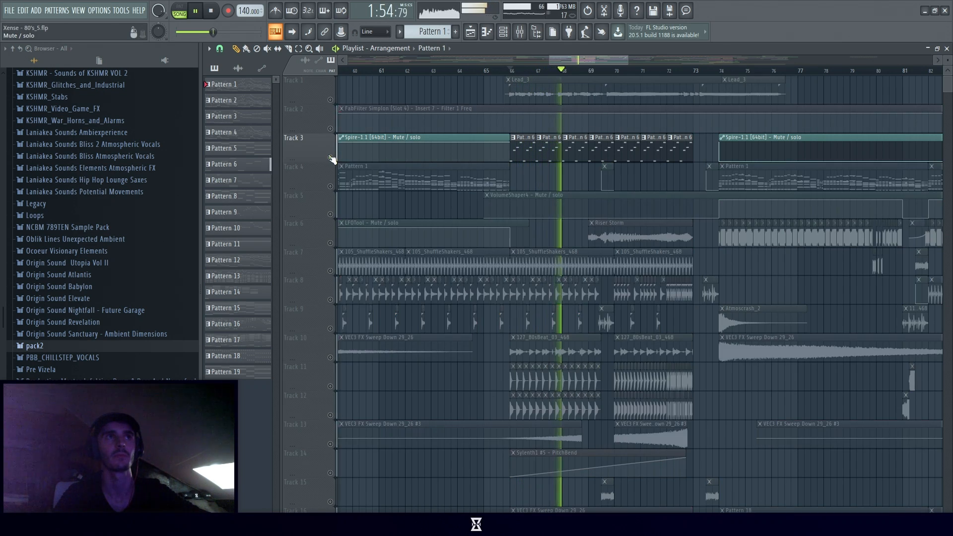
click(216, 9)
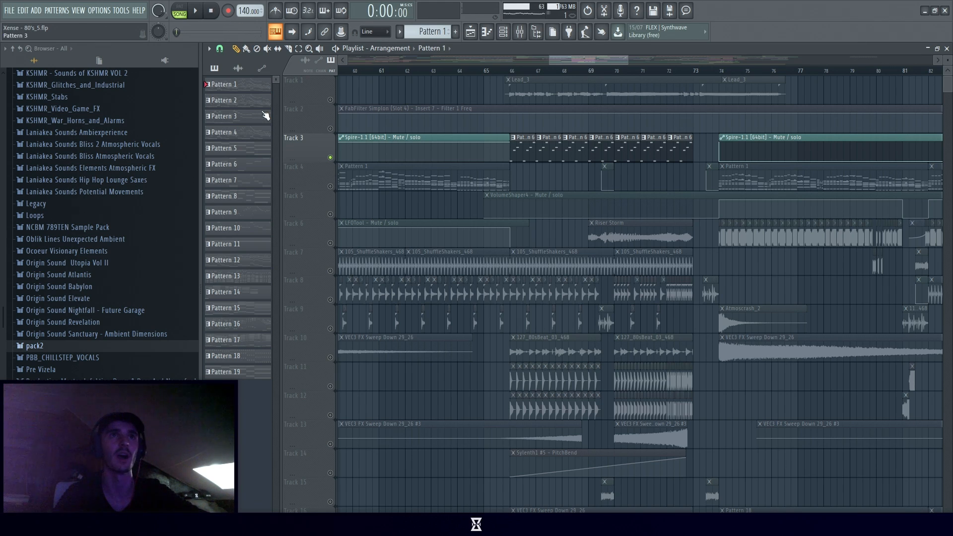
Enable playlist Tracks 7 through 12 alongside the soloed Track 3.
click(330, 270)
click(330, 299)
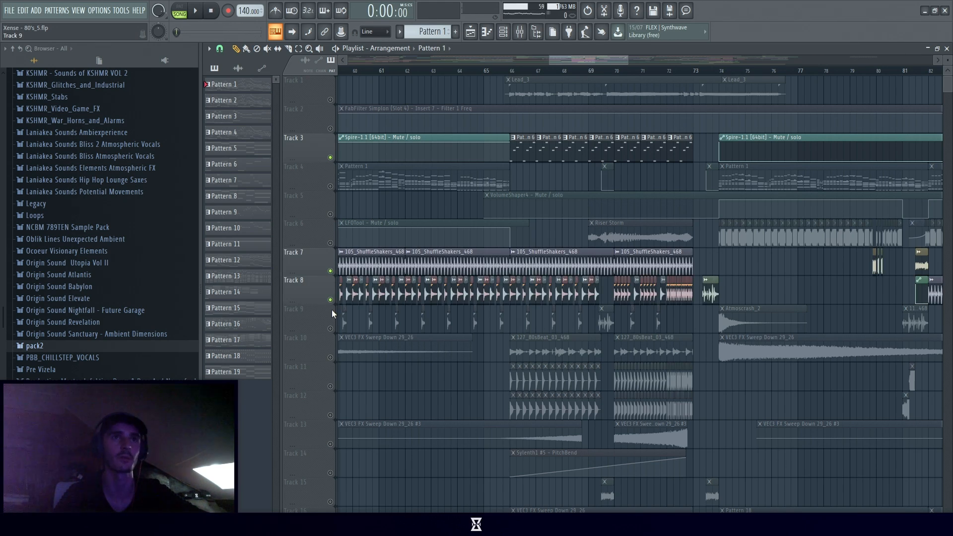
click(329, 328)
click(330, 357)
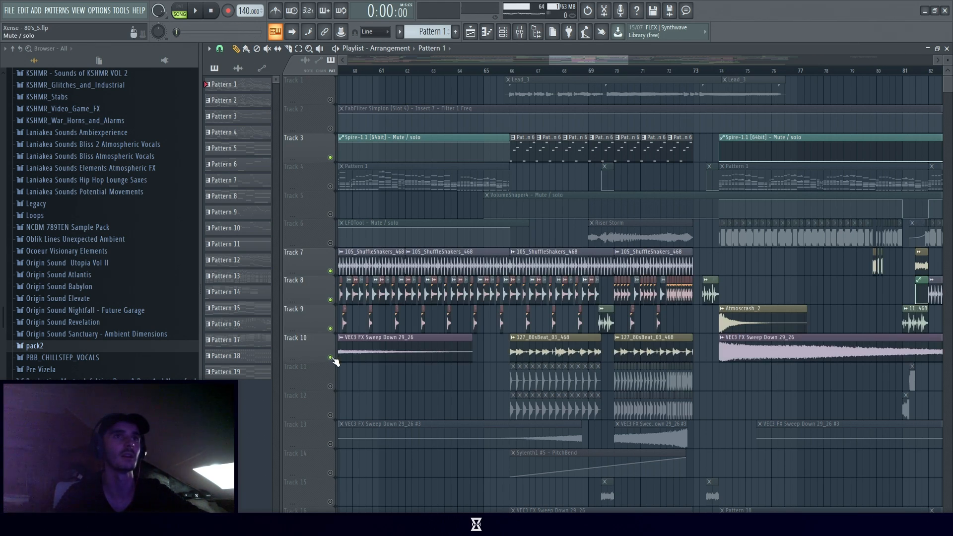
click(330, 386)
click(330, 415)
Enable playlist Tracks 14, 18 and 17 as well, and turn all the playlist tracks back on.
scroll(360, 328, down, 4)
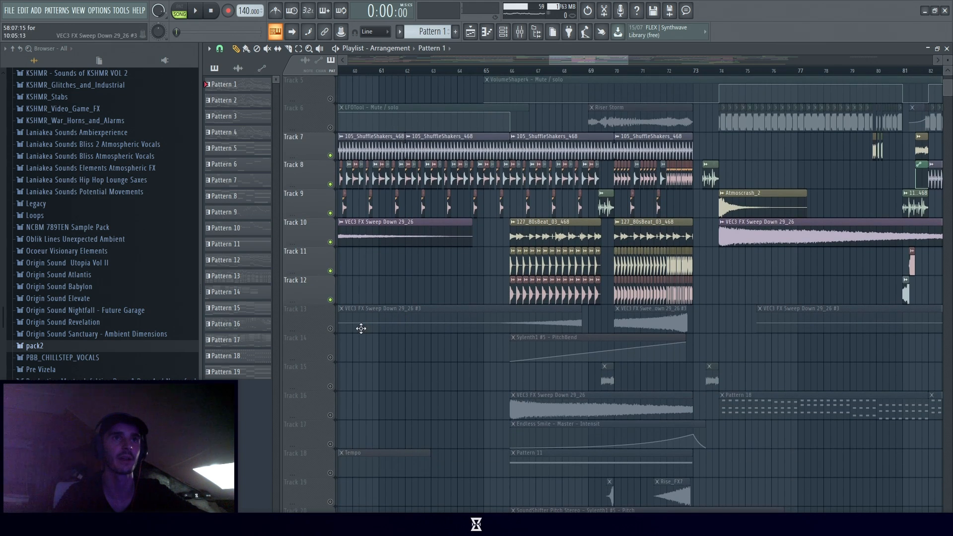
click(330, 357)
scroll(546, 307, down, 2)
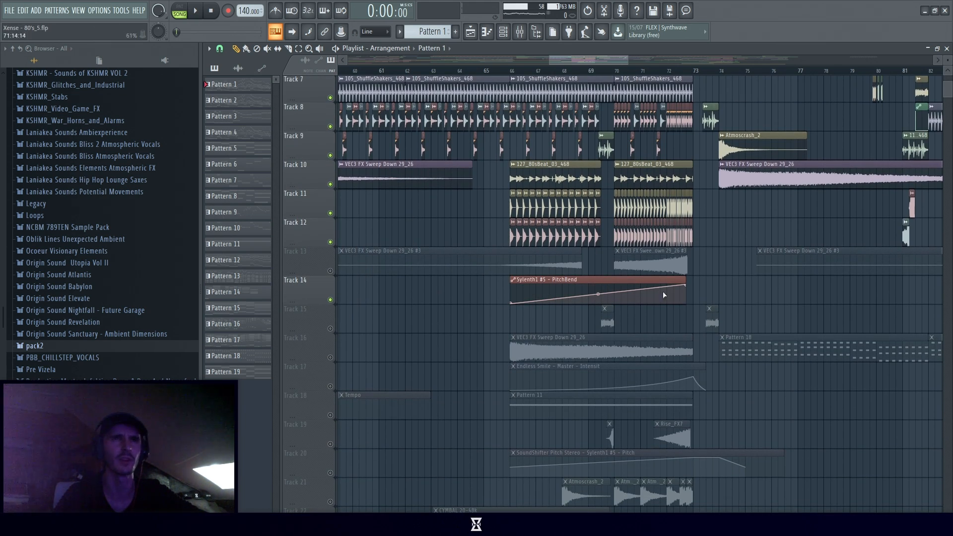
scroll(588, 326, down, 4)
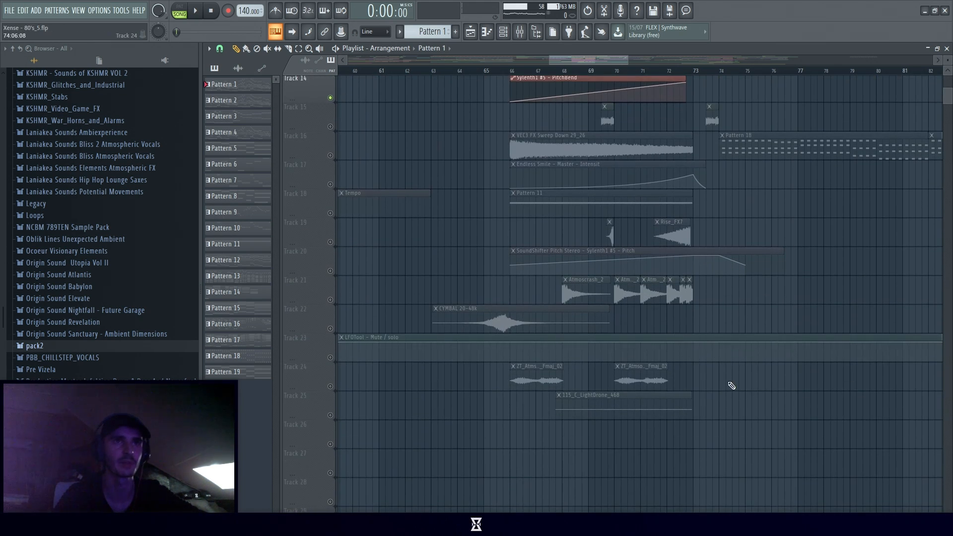
click(330, 300)
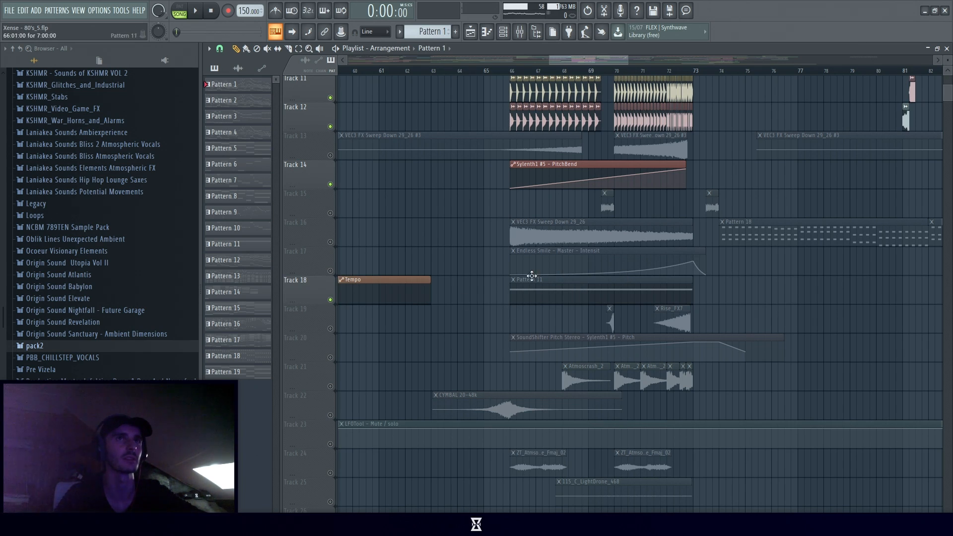
click(330, 270)
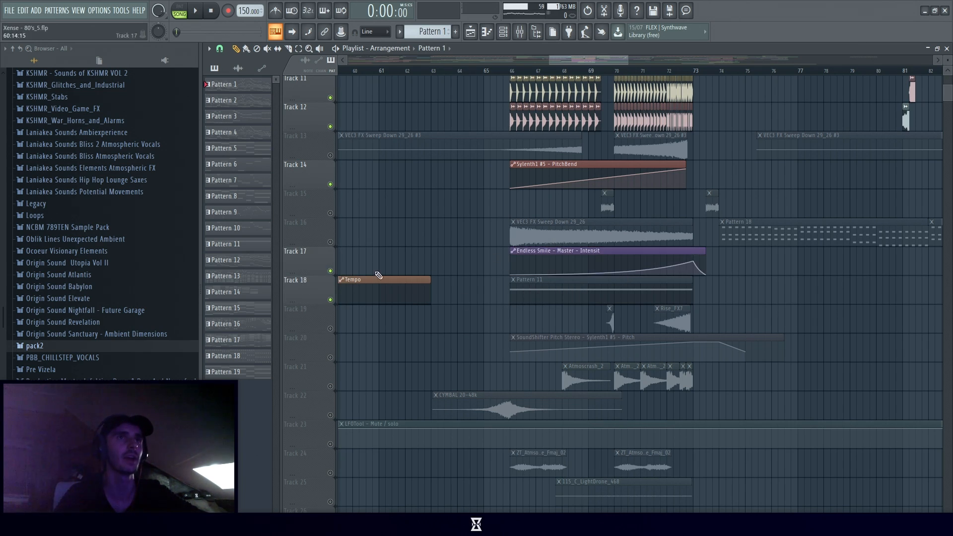
right_click(331, 271)
right_click(331, 271)
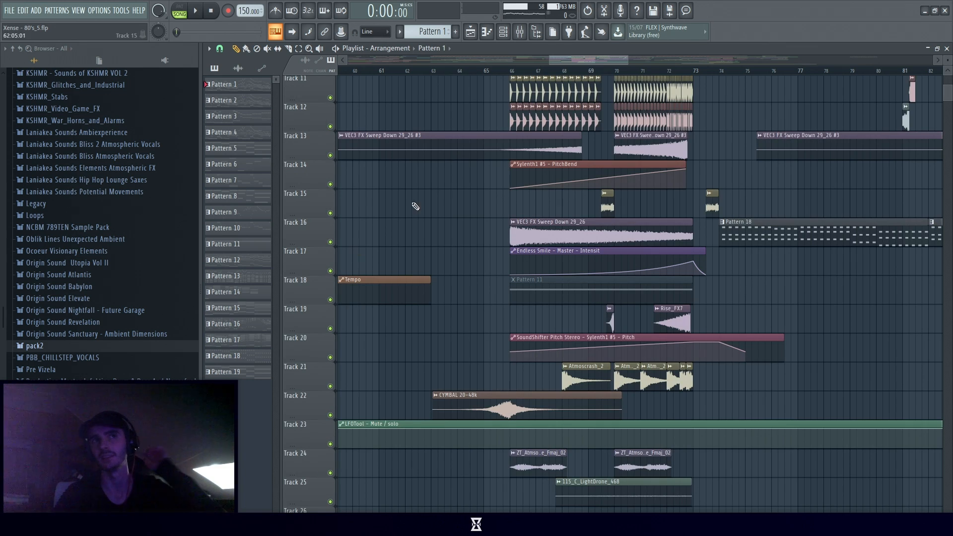
Open the Endless Smile effect on the mixer's Master track and try out its Intensity knob.
click(526, 35)
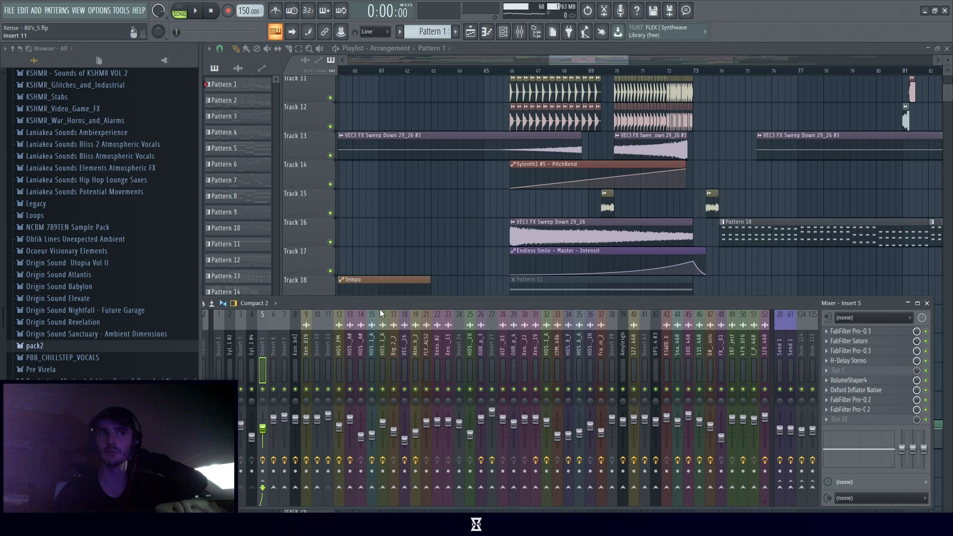
drag(325, 306, 379, 303)
click(258, 344)
drag(618, 298, 564, 296)
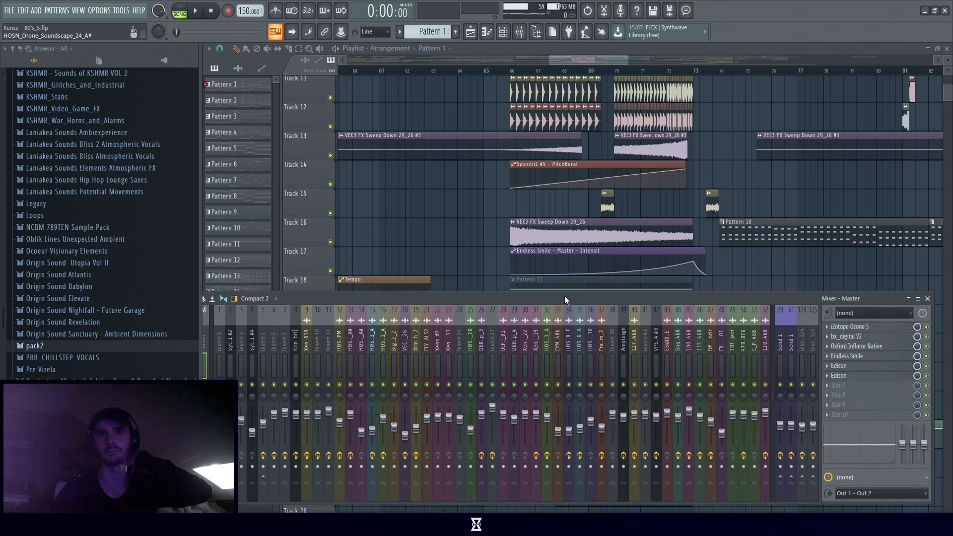
click(871, 358)
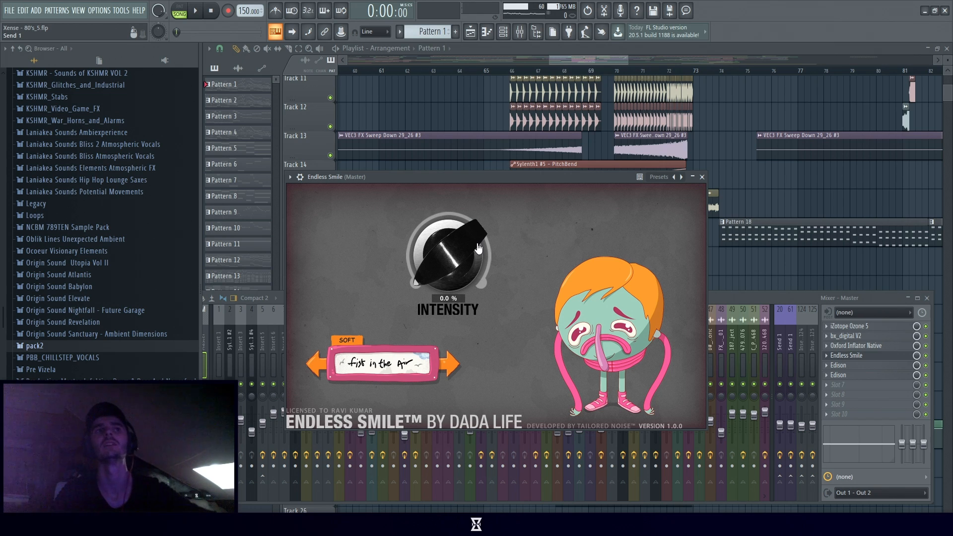
drag(457, 258, 495, 298)
key(F12)
Play the build-up from bar 66 with Master's Endless Smile open to watch its Intensity automation, and stop near bar 73.
click(520, 71)
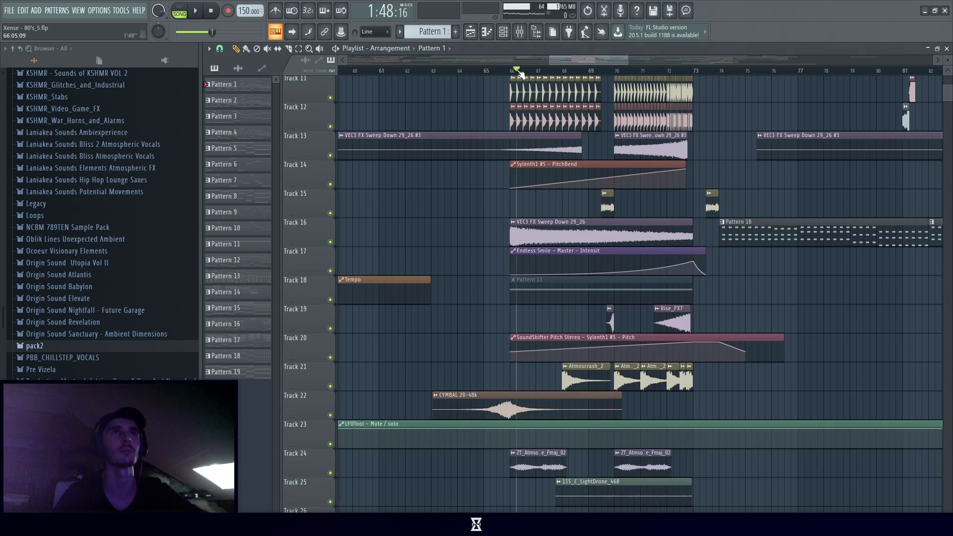
key(space)
click(520, 31)
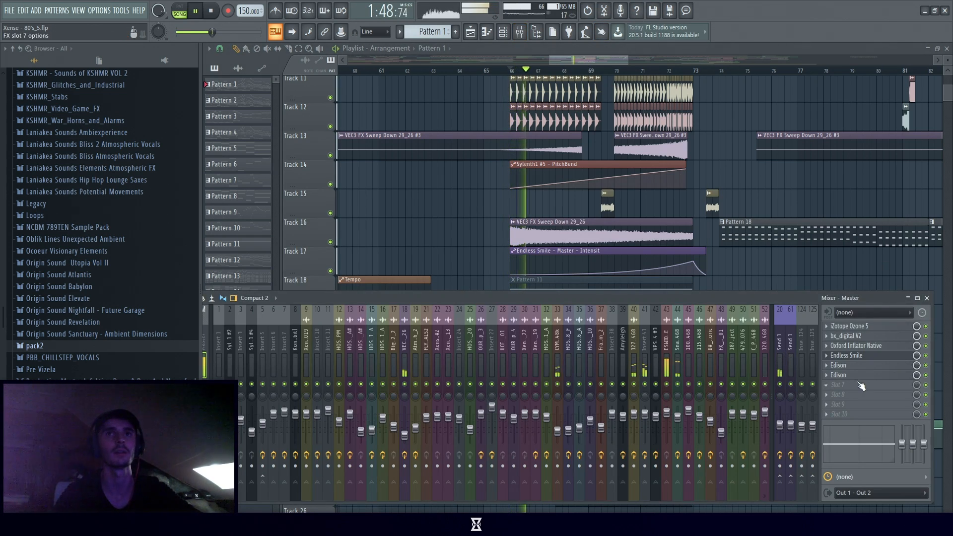
click(864, 358)
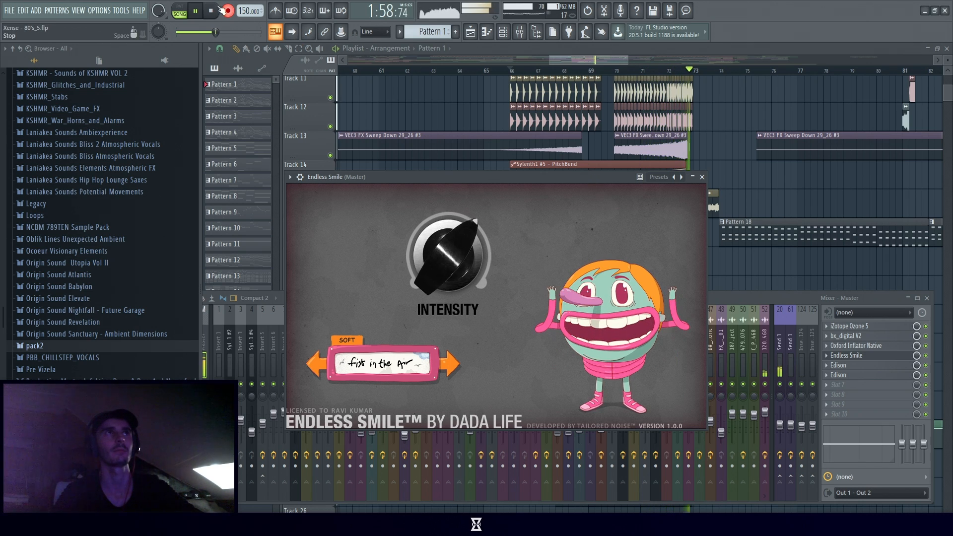
key(space)
key(F12)
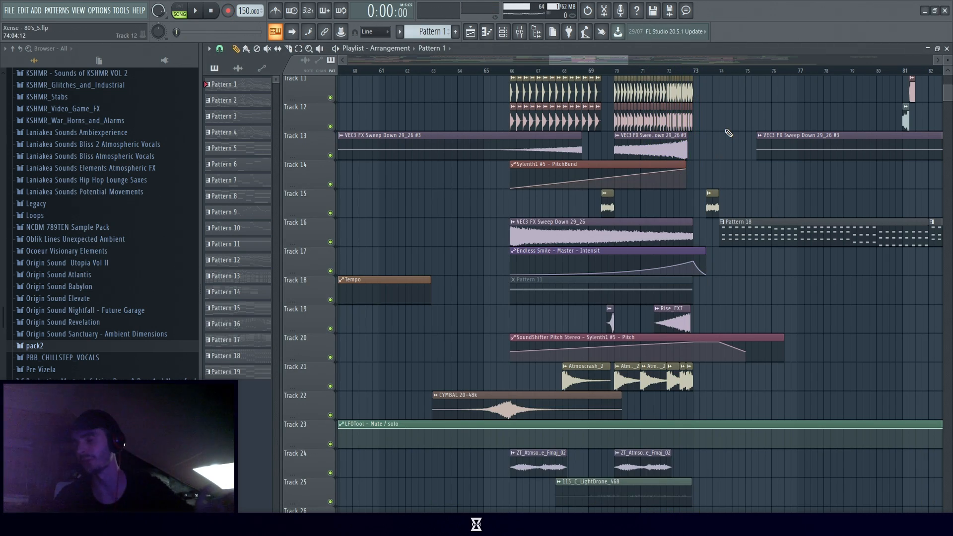
Look over the playlist's layers and reopen the Endless Smile effect on the Master track.
scroll(704, 124, up, 10)
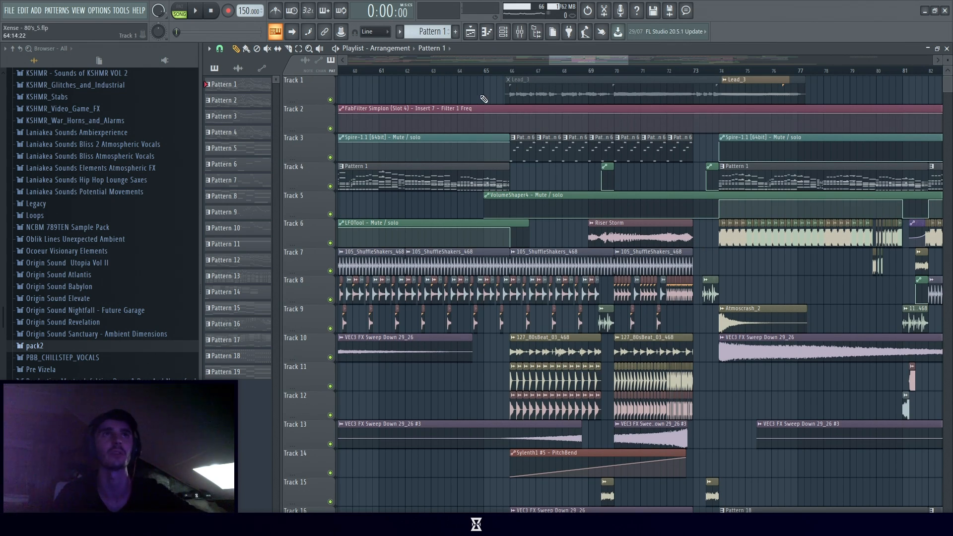
scroll(761, 278, down, 6)
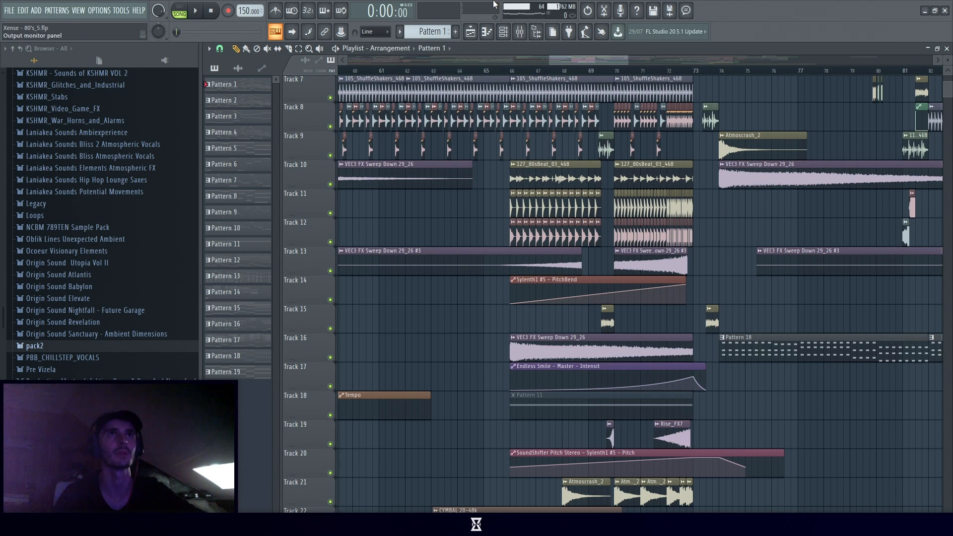
click(519, 32)
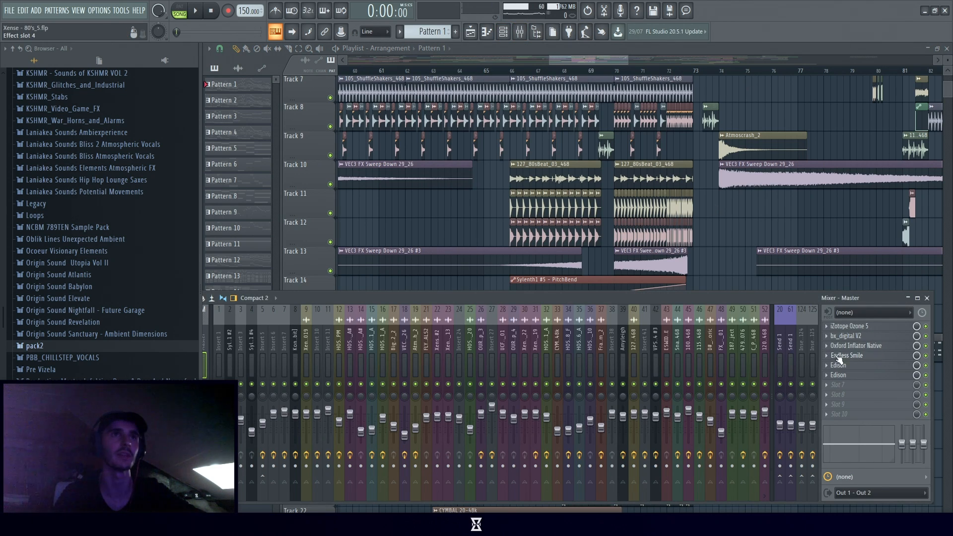
click(877, 356)
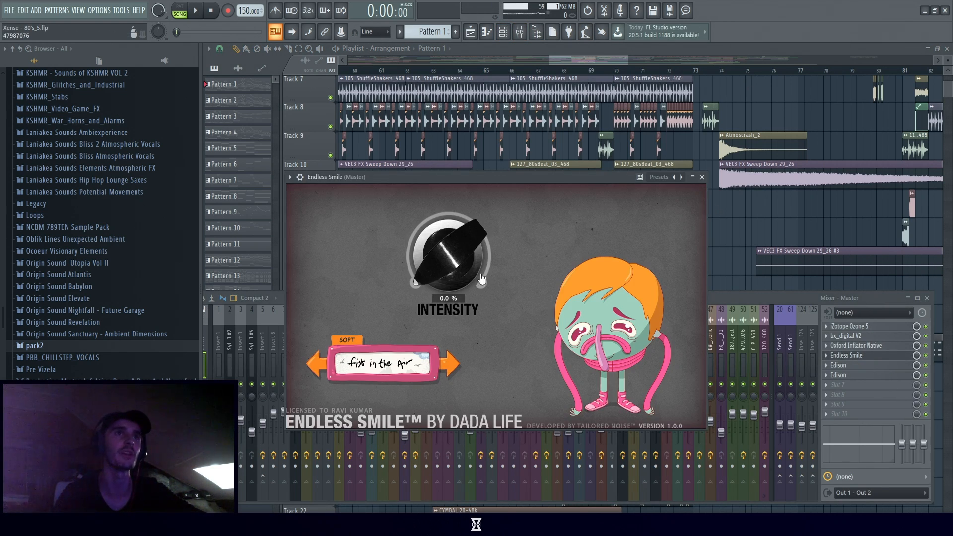
key(F12)
scroll(747, 95, up, 6)
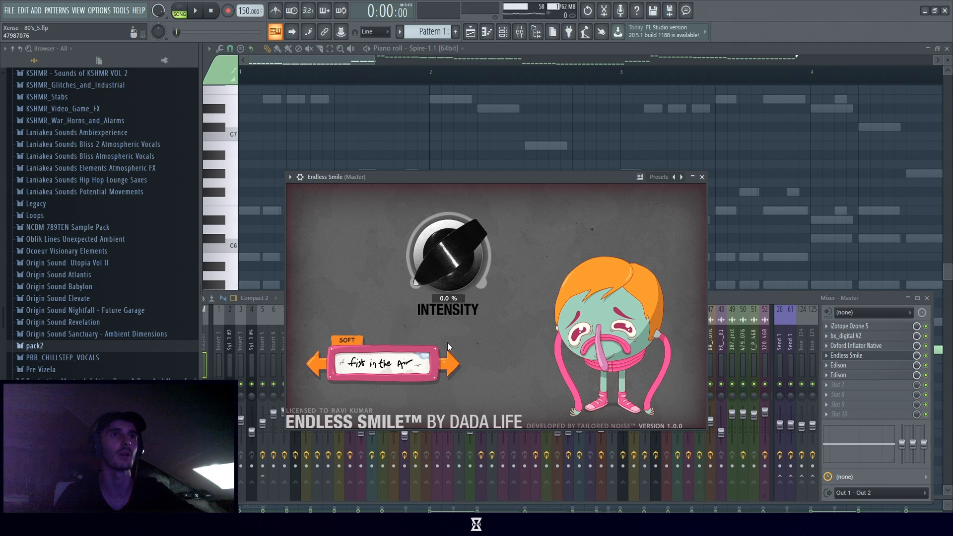
Switch Endless Smile through its modes to Dada Dynamite and play the end of the build-up from shortly after bar 70.
click(452, 363)
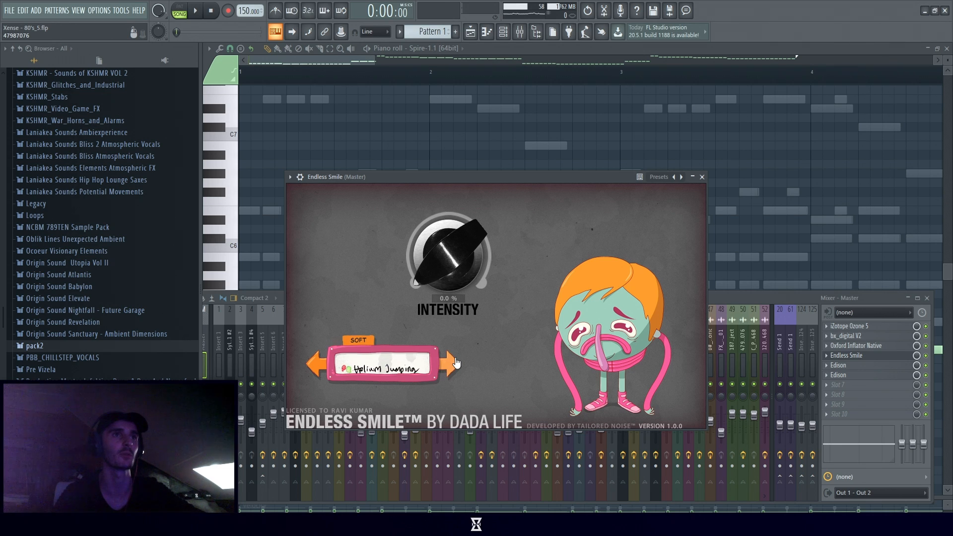
click(454, 364)
click(456, 364)
click(457, 364)
click(456, 362)
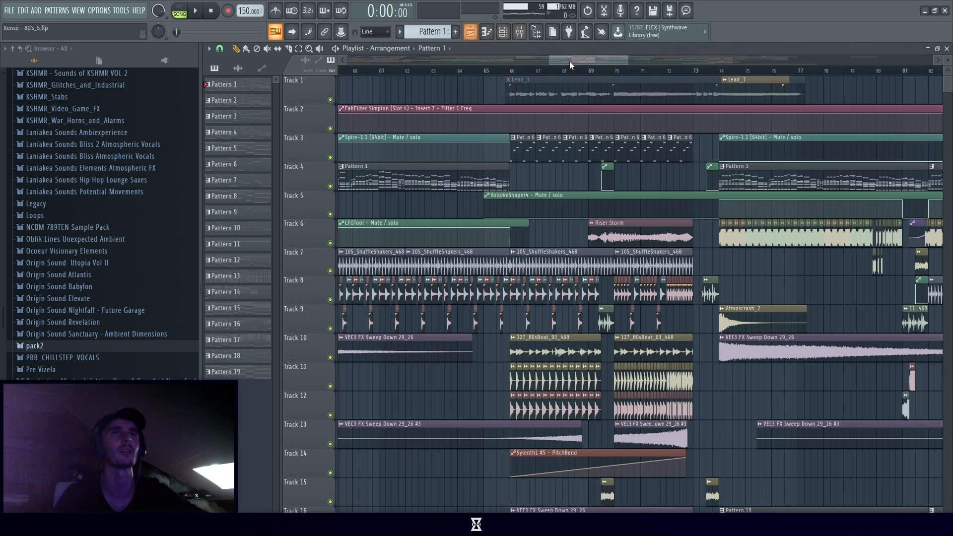
key(space)
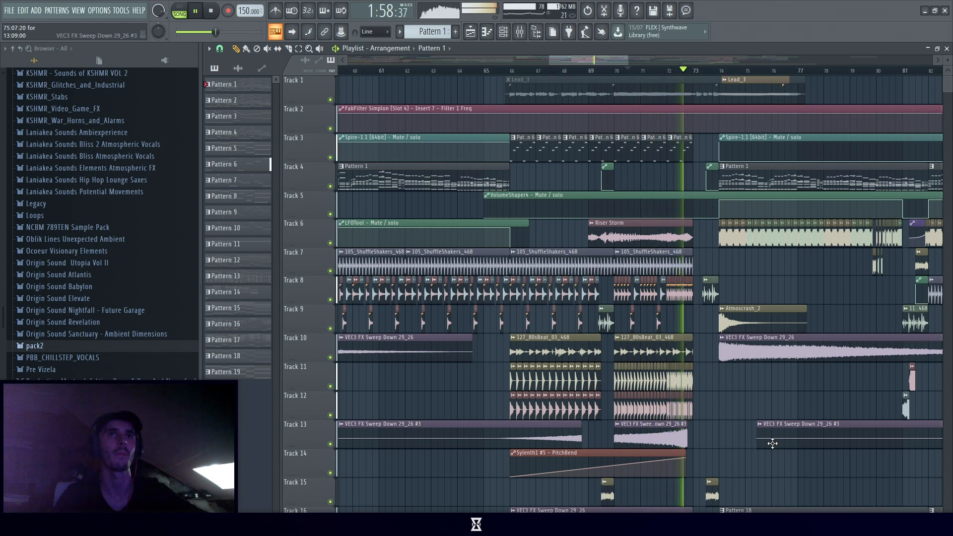
key(space)
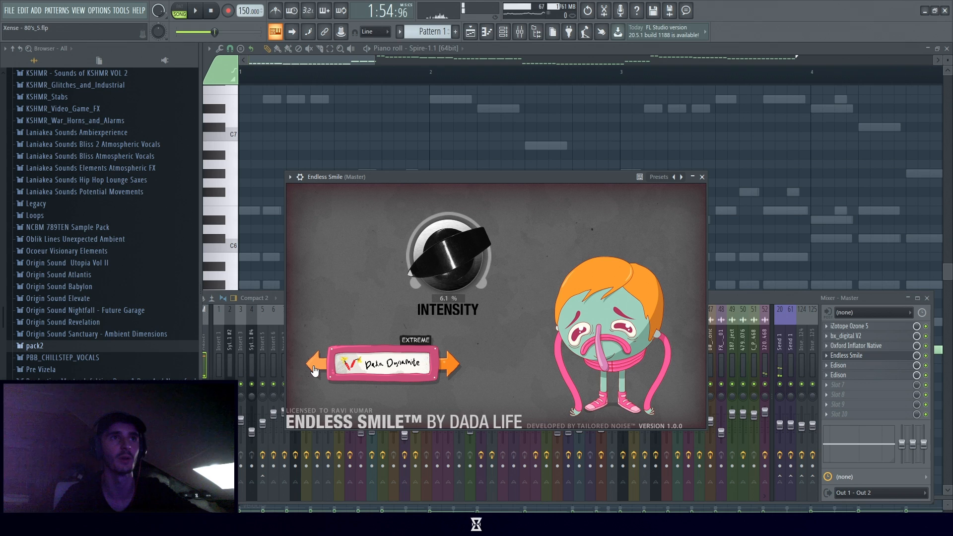
Set Endless Smile back to the soft Fist in the Air mode and replay the end of the build-up.
click(313, 370)
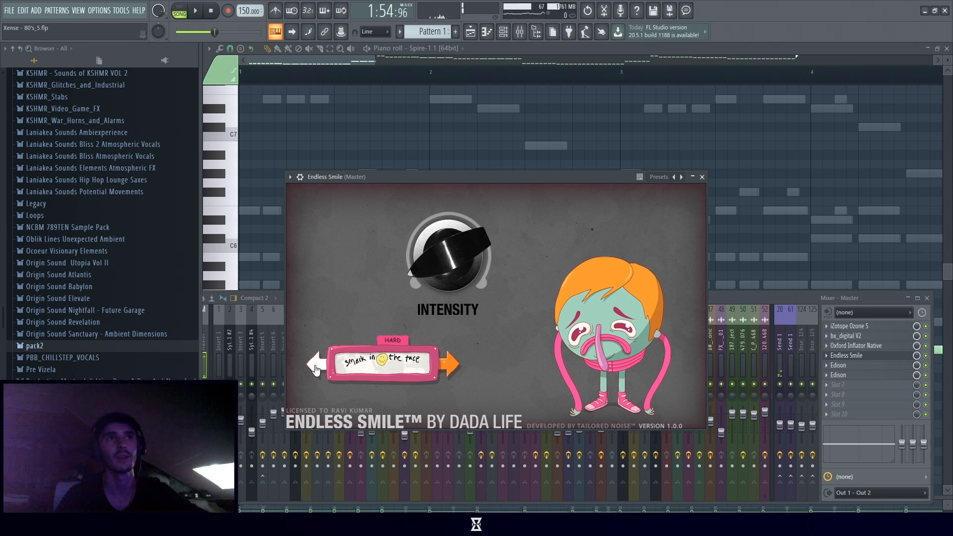
click(314, 370)
click(315, 371)
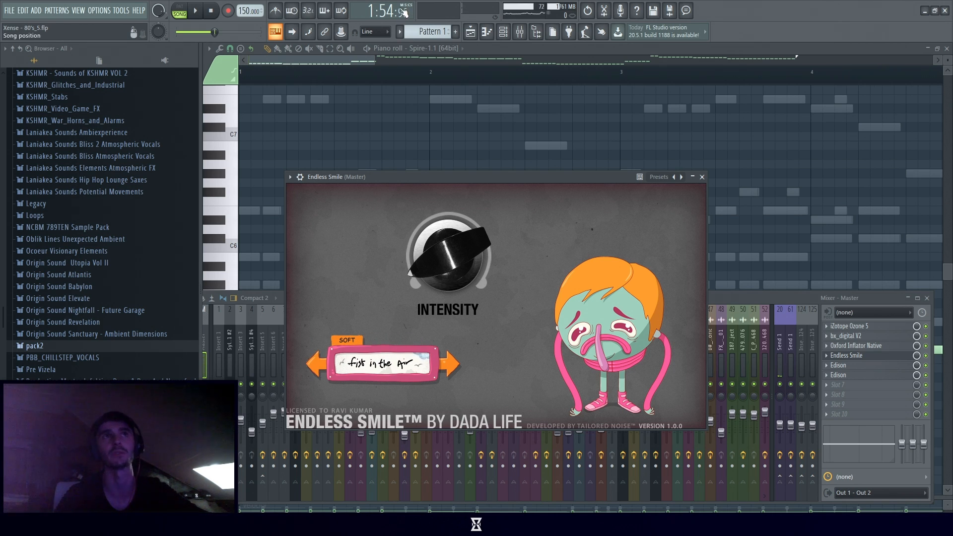
click(470, 32)
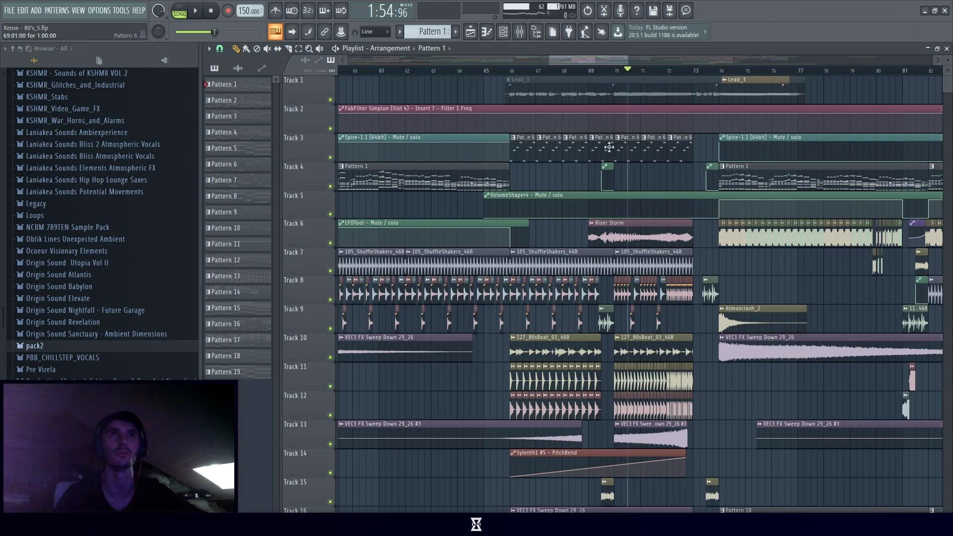
key(space)
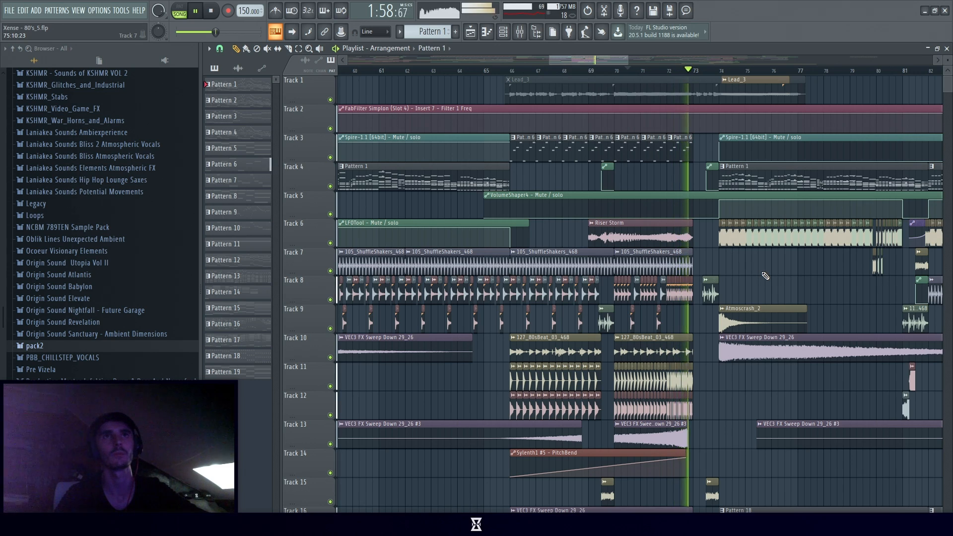
key(space)
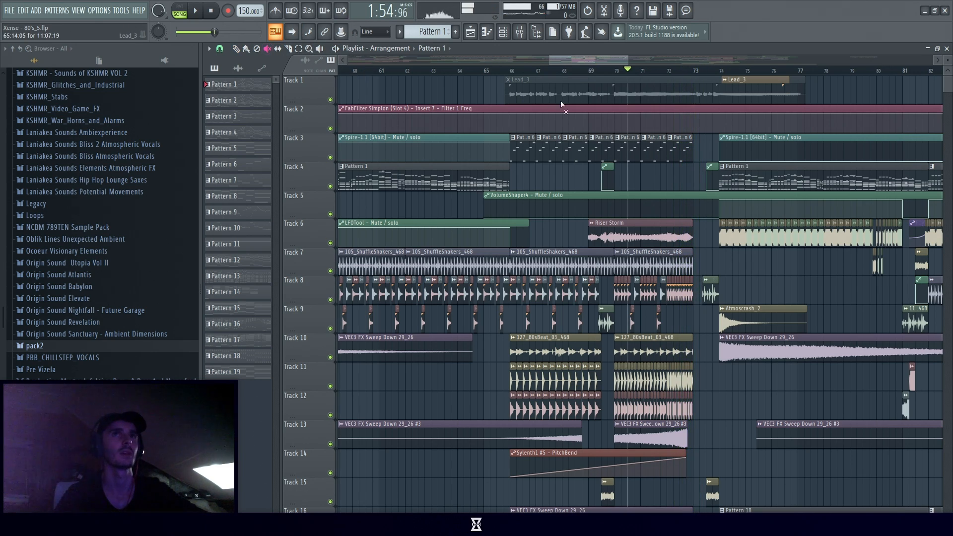
Unmute the Lead_3 clip at bar 66 on Track 1 and delete the shorter Lead_3 clip at bar 74.
click(561, 101)
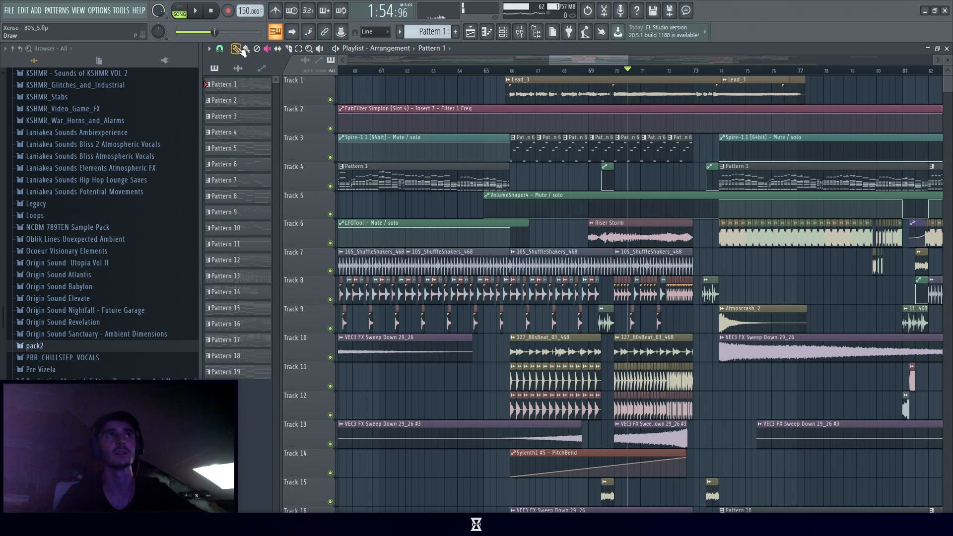
drag(749, 117, 750, 126)
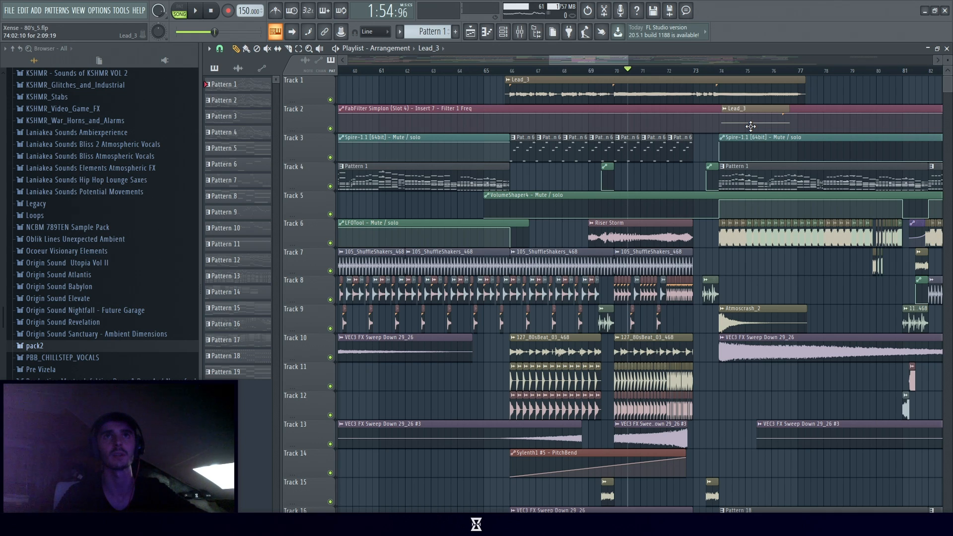
drag(750, 93, 855, 94)
right_click(855, 94)
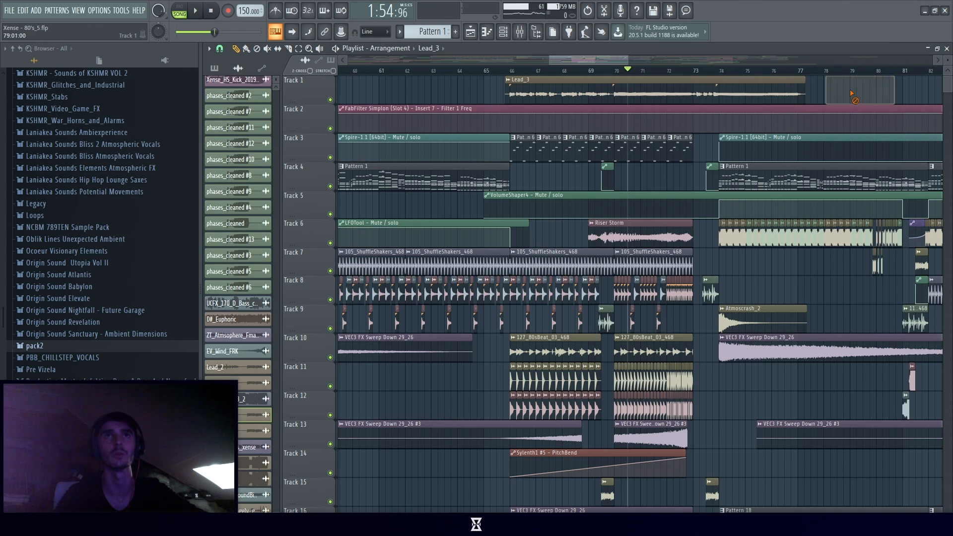
Play the song from about bar 72 into the section after bar 74, looking over its layers on the upper and lower tracks.
click(669, 70)
key(space)
drag(587, 55, 628, 62)
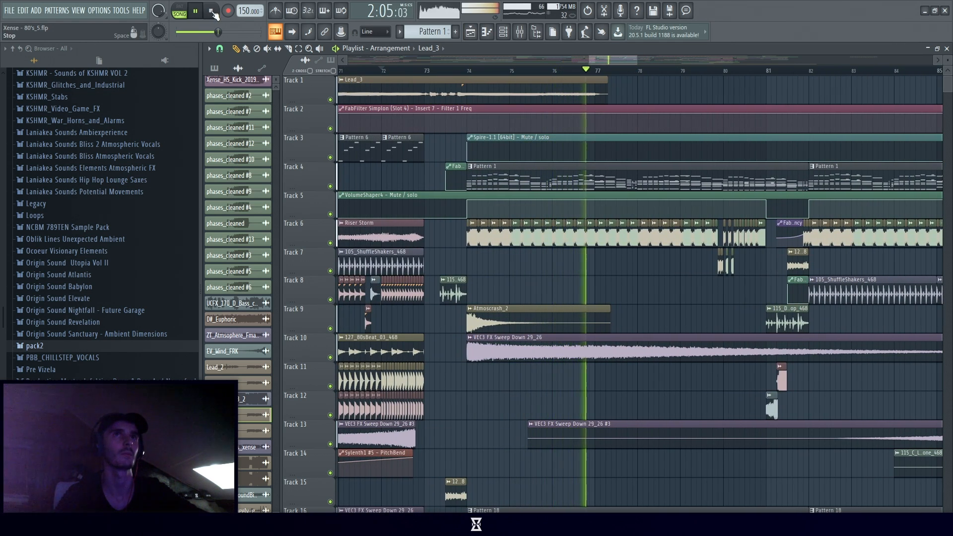
scroll(635, 366, down, 5)
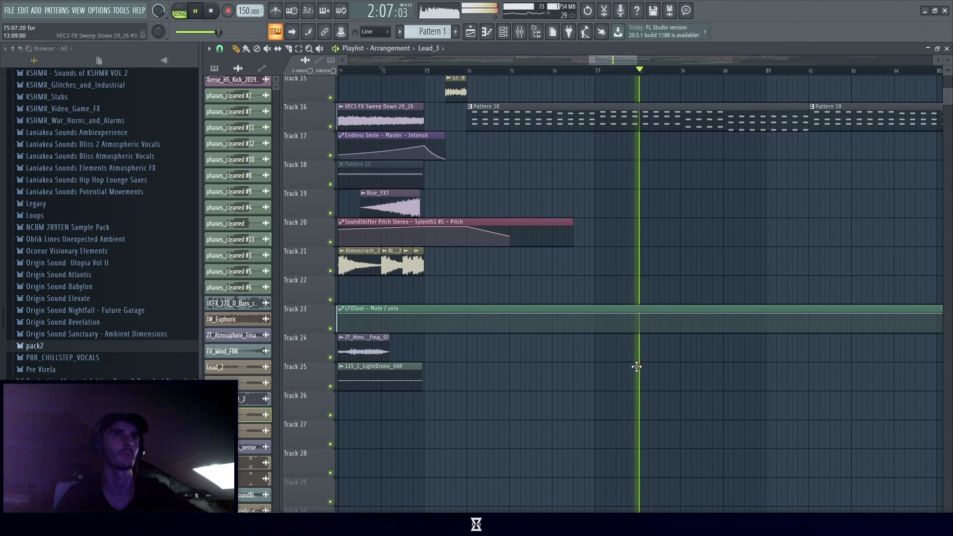
scroll(636, 366, up, 5)
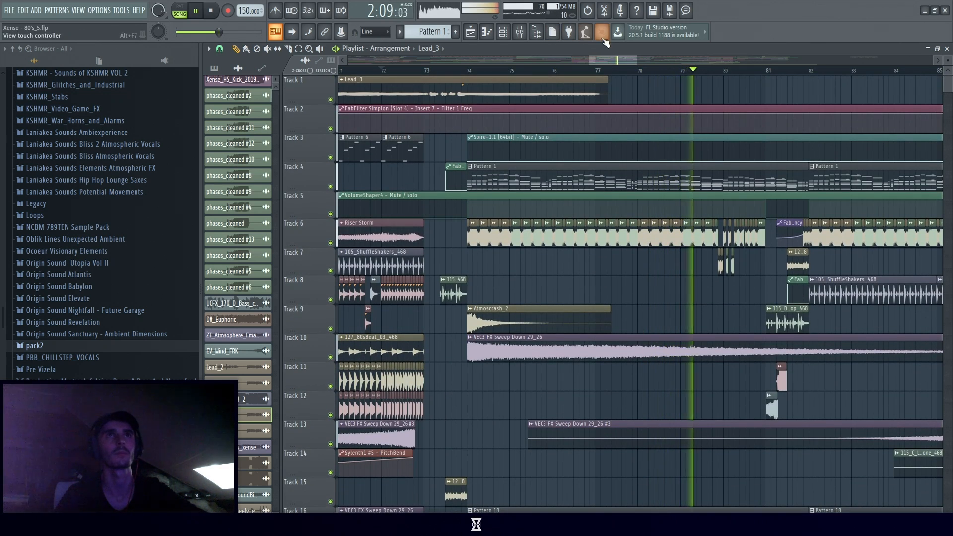
Follow the playback through the section from about bar 79 to bar 89 and stop the song.
drag(616, 63, 620, 64)
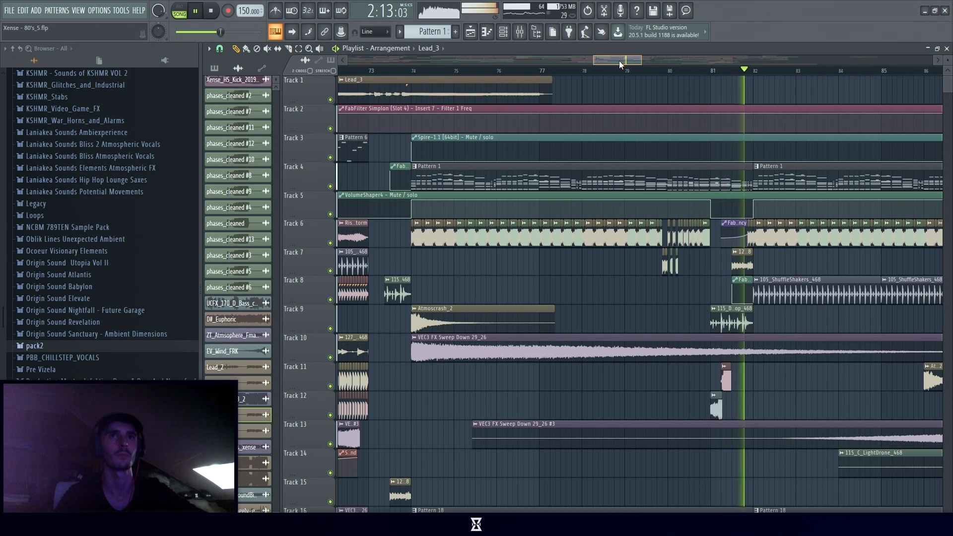
drag(618, 60, 644, 67)
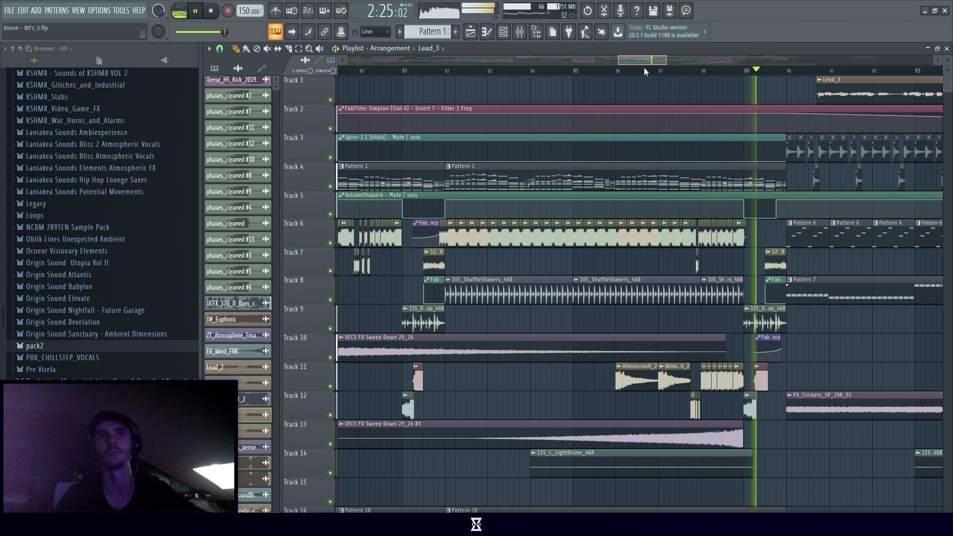
key(space)
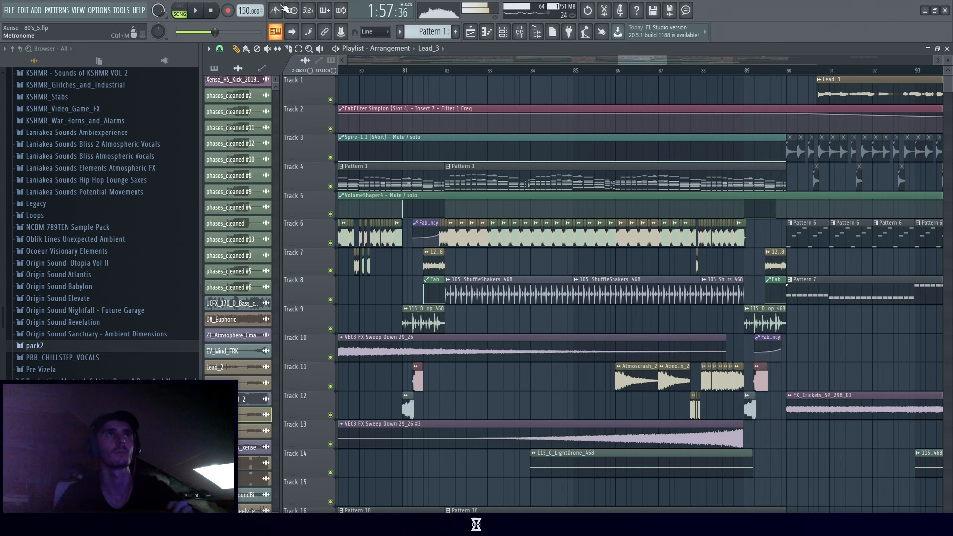
click(218, 9)
Look over the upper and lower layers around the transition at bars 73 to 74 and set the playhead at bar 70.
drag(646, 58, 610, 64)
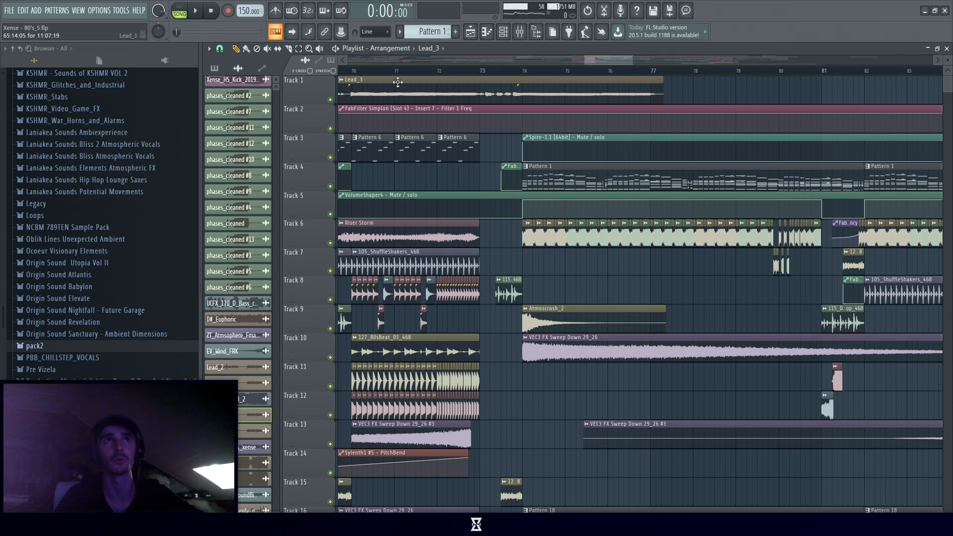
click(484, 70)
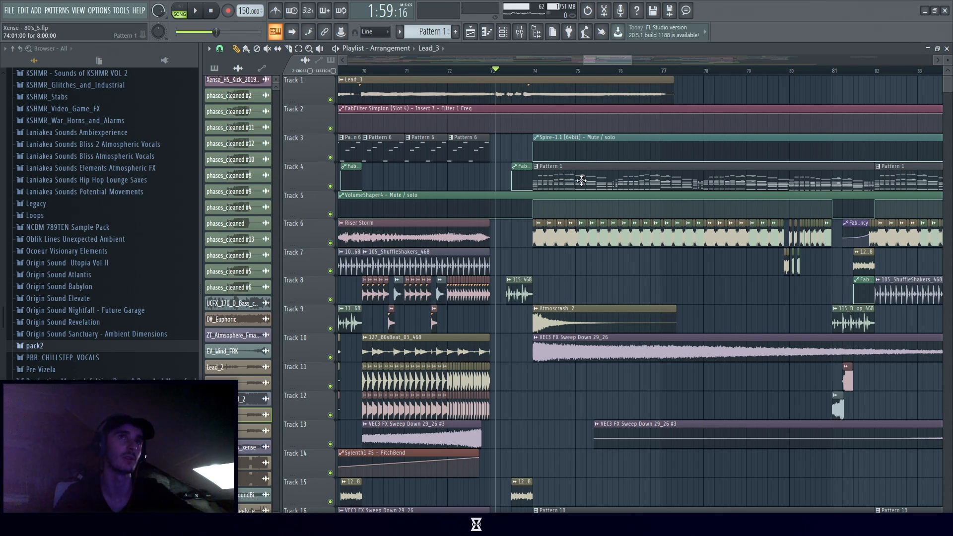
scroll(671, 272, down, 3)
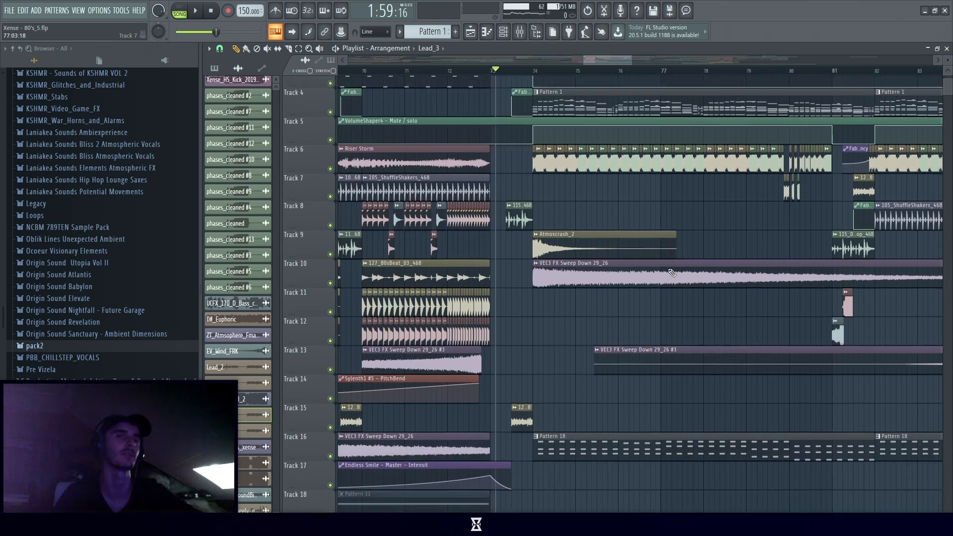
scroll(669, 274, up, 4)
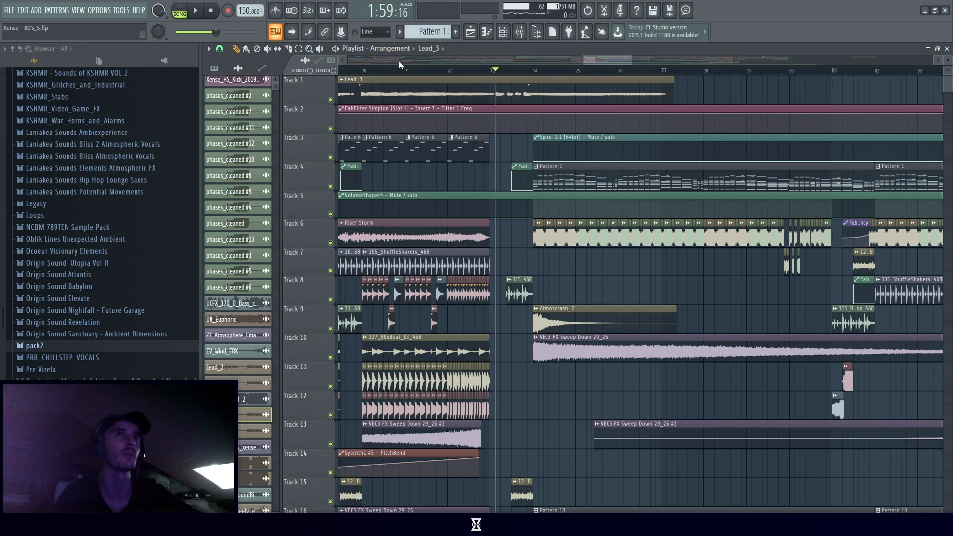
click(367, 72)
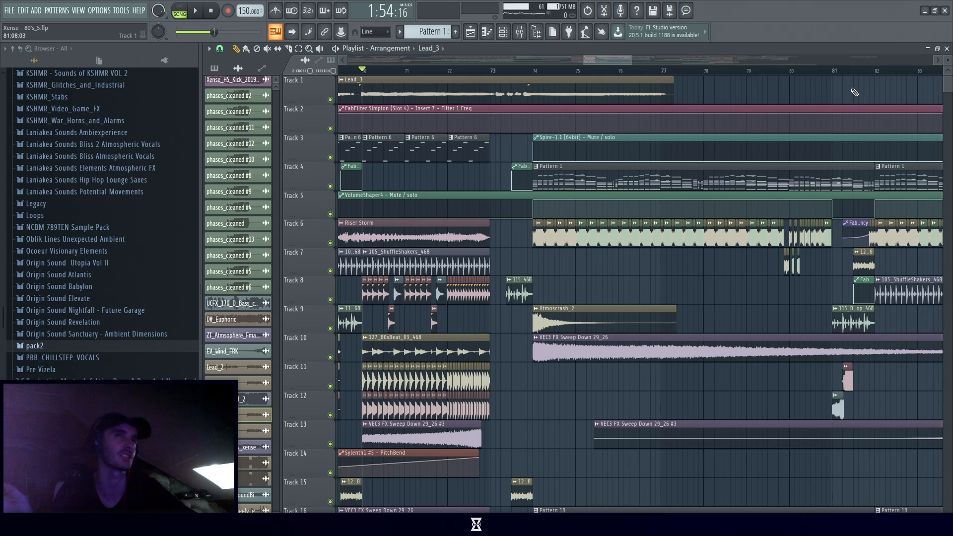
Play the transition into bar 74 from about the middle of bar 73, stop it and recheck the drop's start.
click(530, 72)
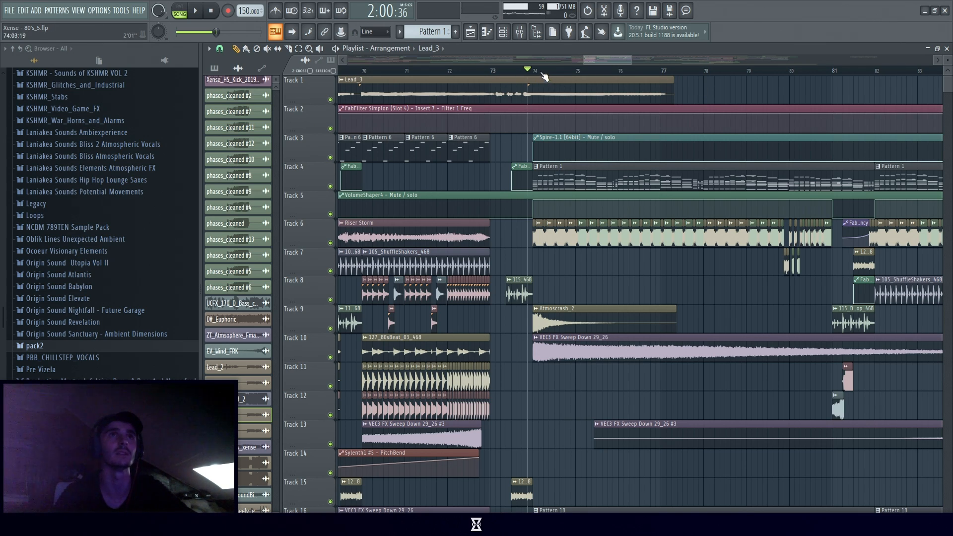
drag(529, 69, 537, 76)
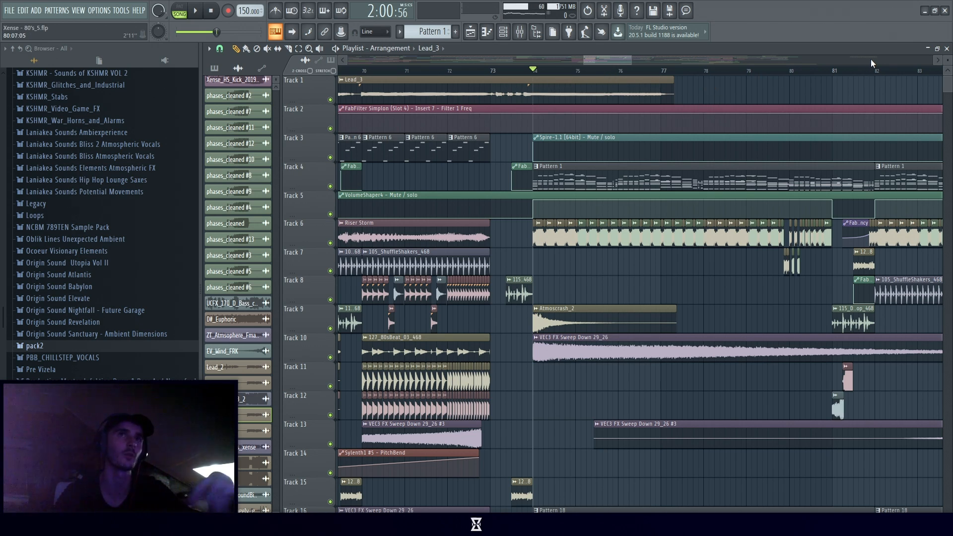
click(511, 71)
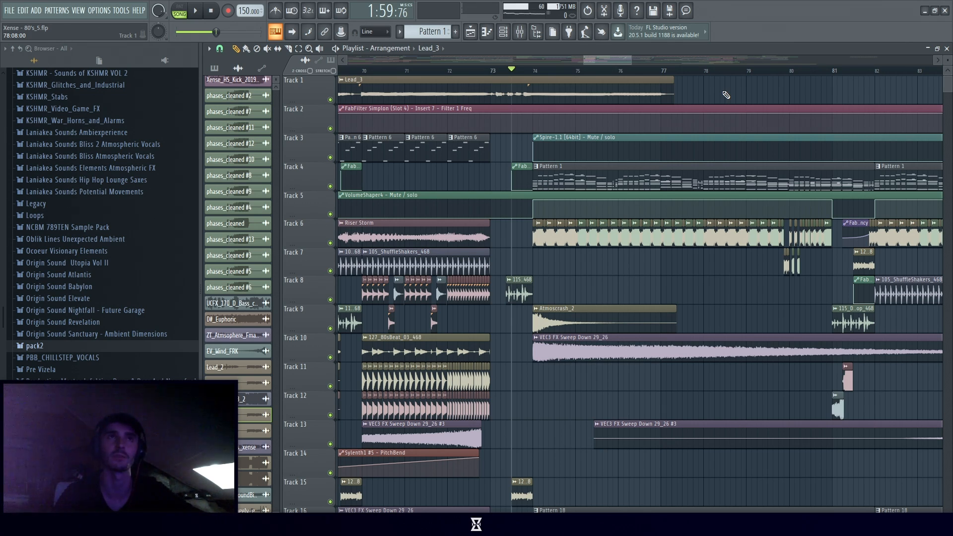
key(space)
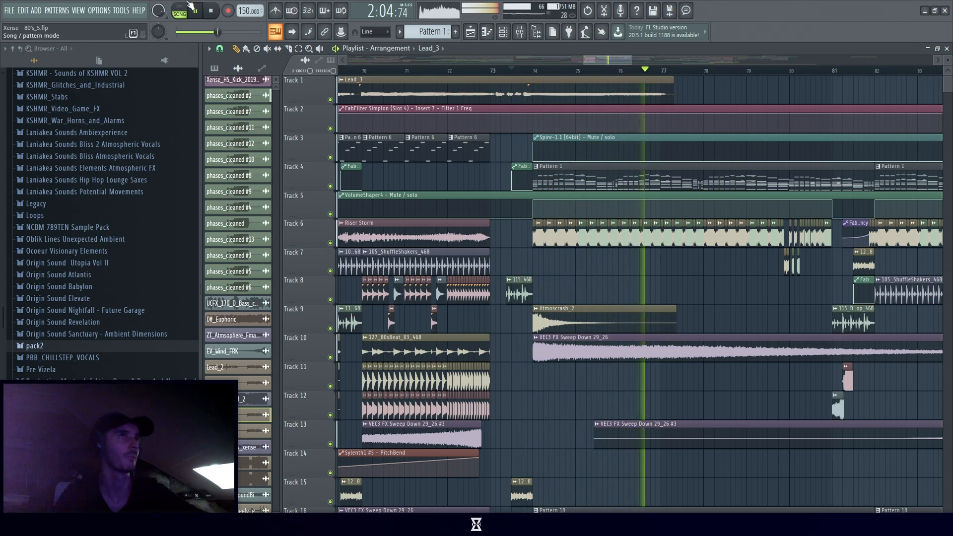
click(221, 12)
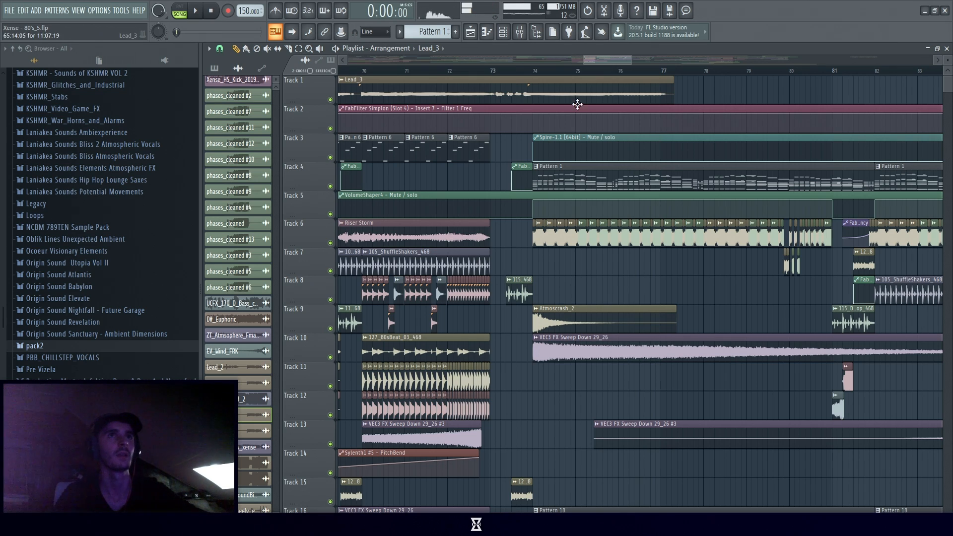
drag(522, 72, 539, 74)
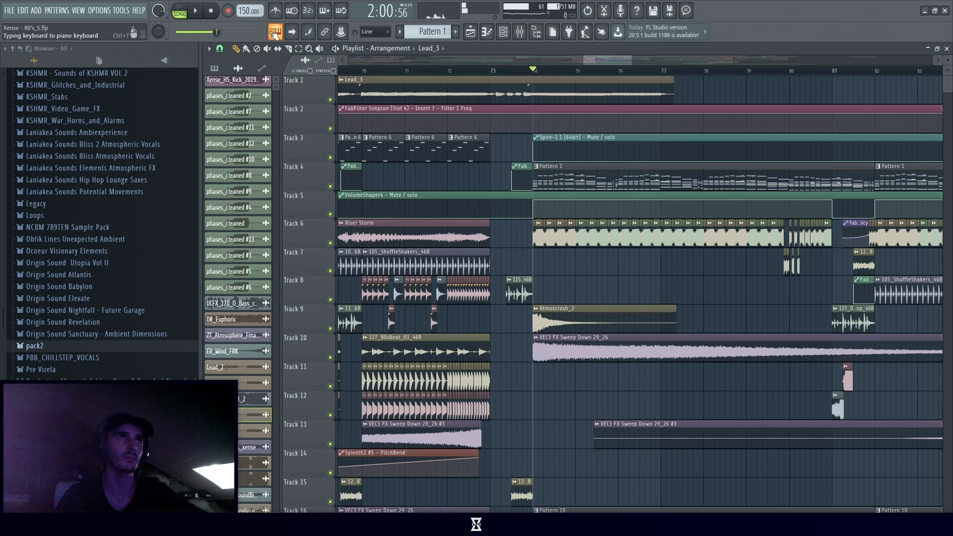
click(213, 12)
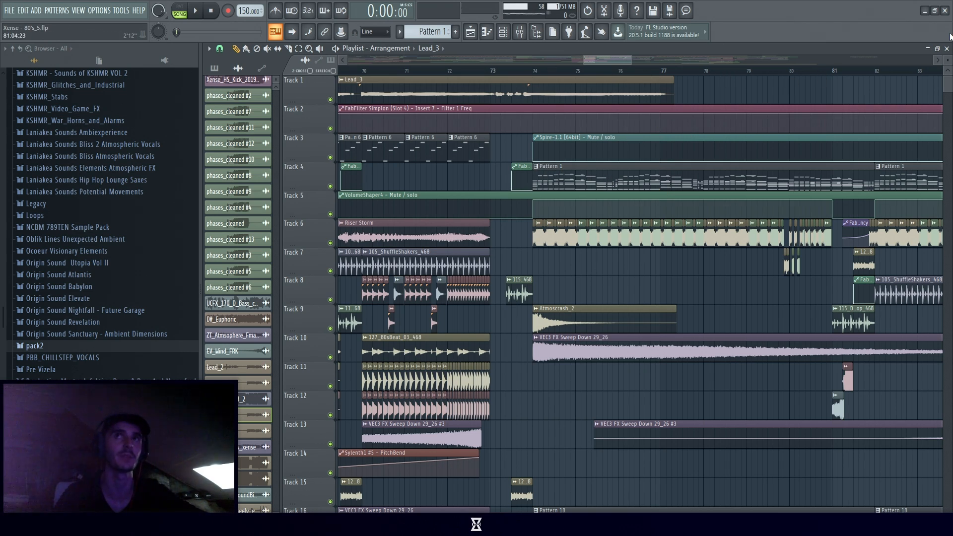
Inspect the FabFilter Pro-Q 3 in the third effect slot of mixer track Insert 5, and return to the playlist just before bar 74.
click(946, 49)
click(243, 338)
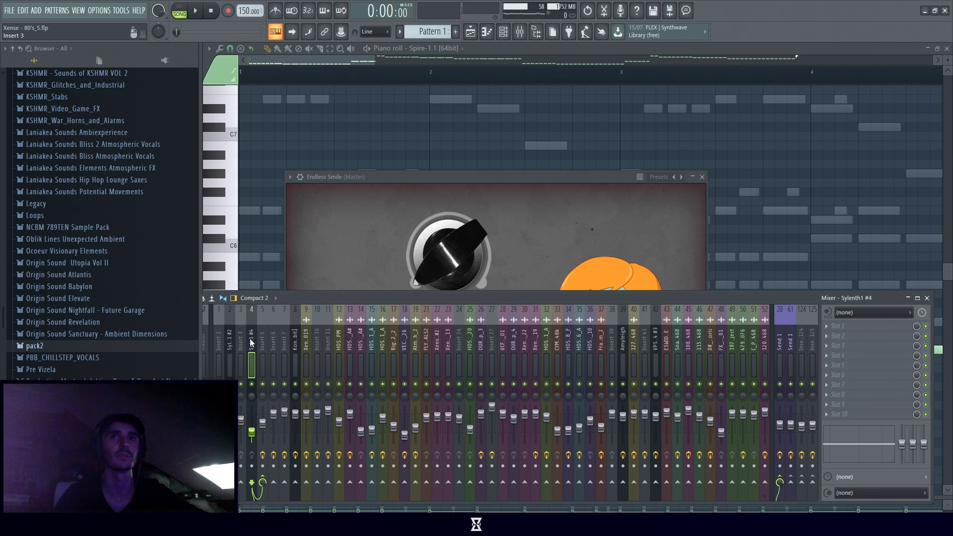
click(259, 342)
click(849, 347)
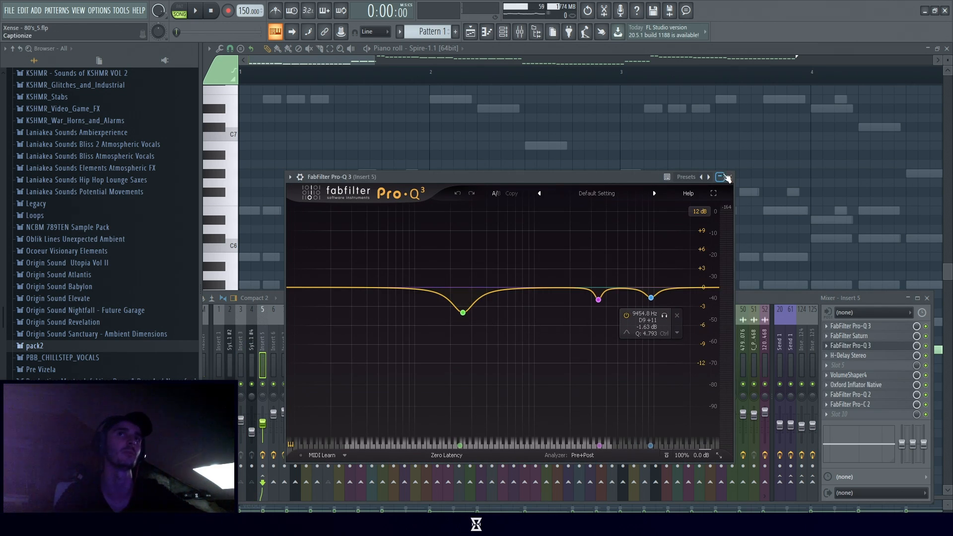
click(726, 177)
click(470, 32)
click(518, 71)
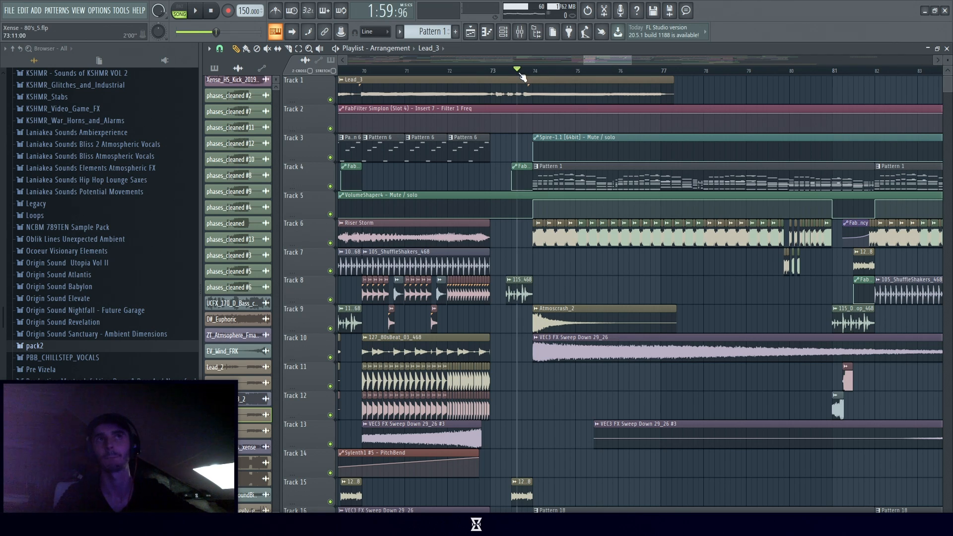
drag(521, 75, 529, 76)
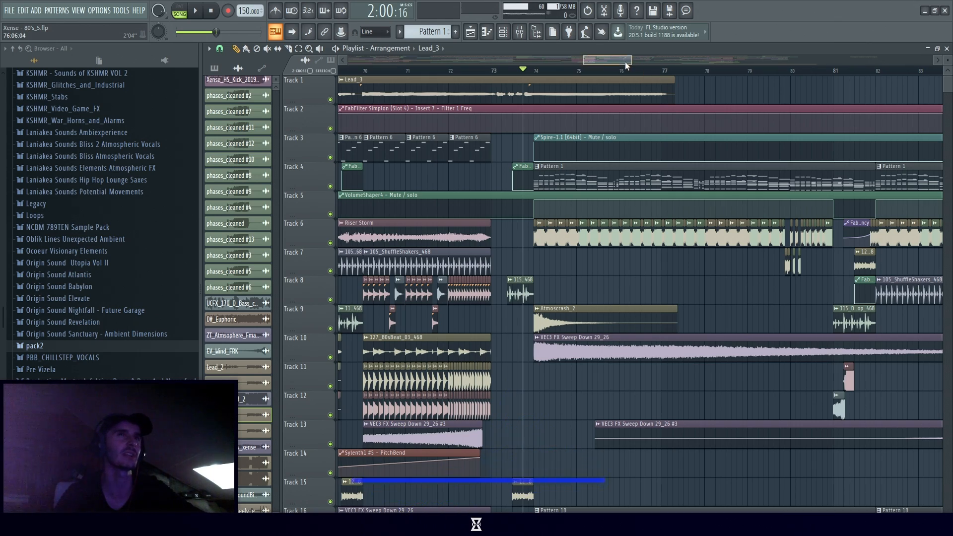
Copy the Atmoscrash_2 clip from Track 9 into the empty area on Track 2 at bar 133.
drag(625, 60, 812, 24)
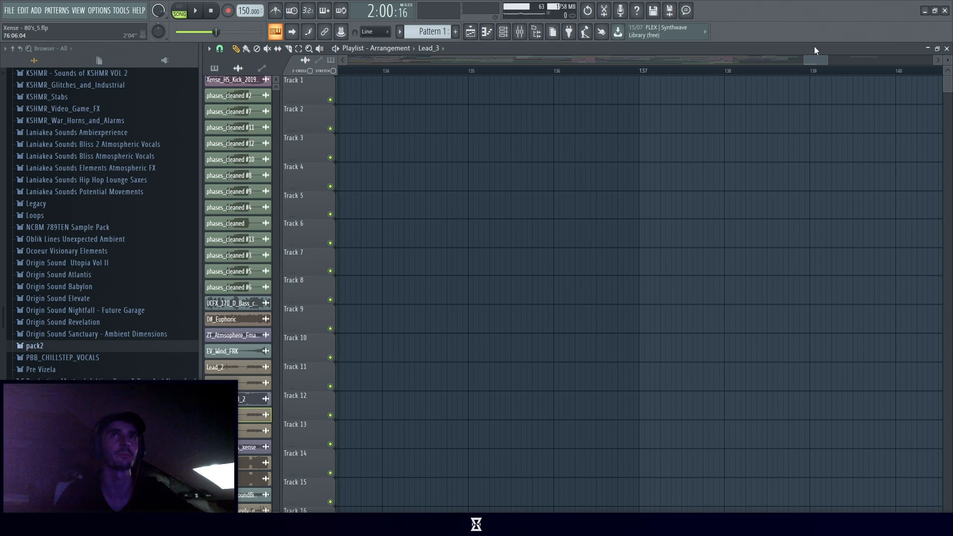
drag(803, 61, 697, 64)
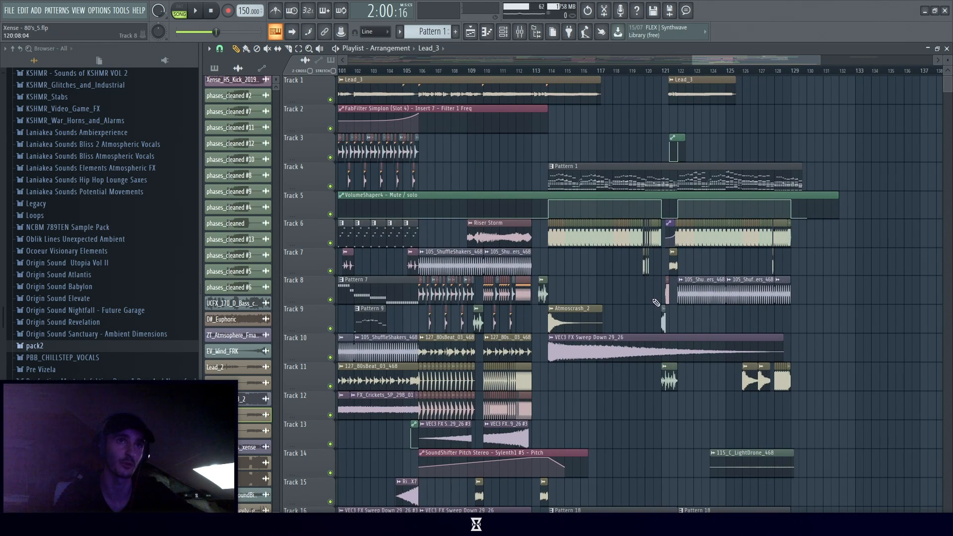
click(558, 310)
click(868, 113)
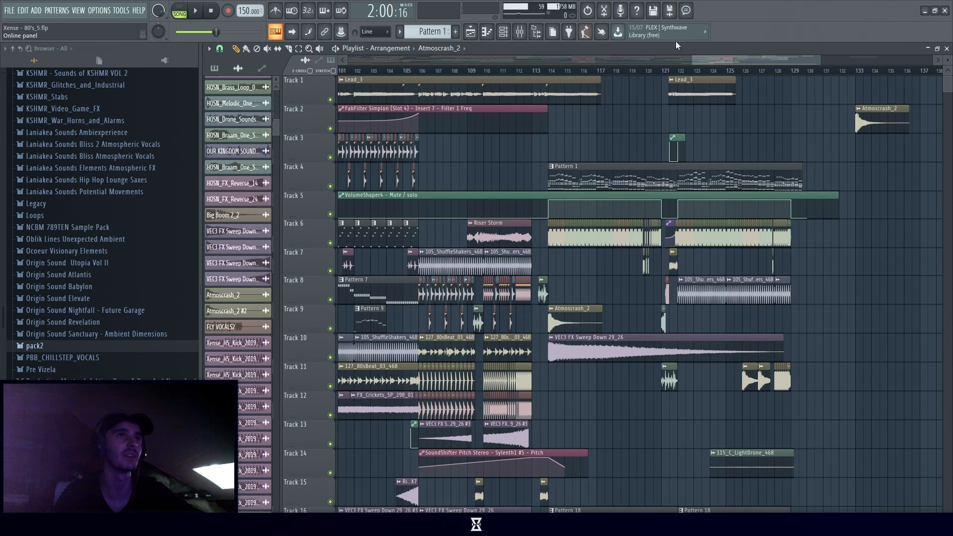
Add Xense_HS_Kick_2019_12 from the Xense kicks 2019 folder to Track 3 at bar 133 and set the playhead there.
drag(769, 60, 757, 61)
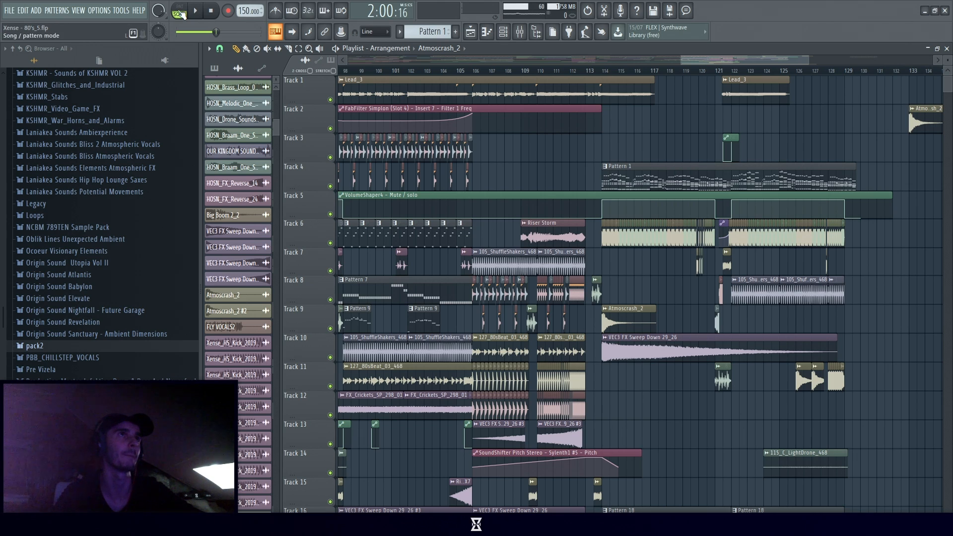
scroll(149, 294, down, 15)
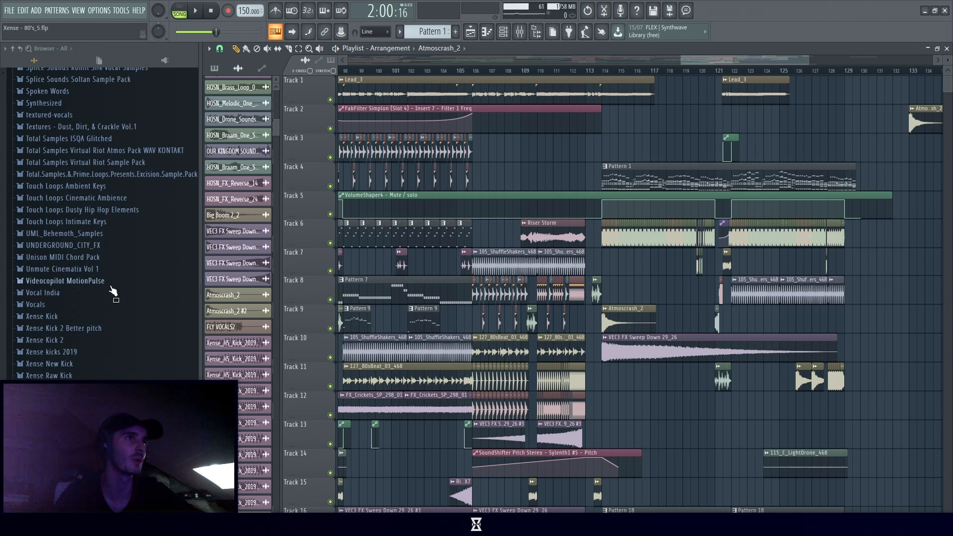
click(95, 354)
drag(808, 60, 812, 48)
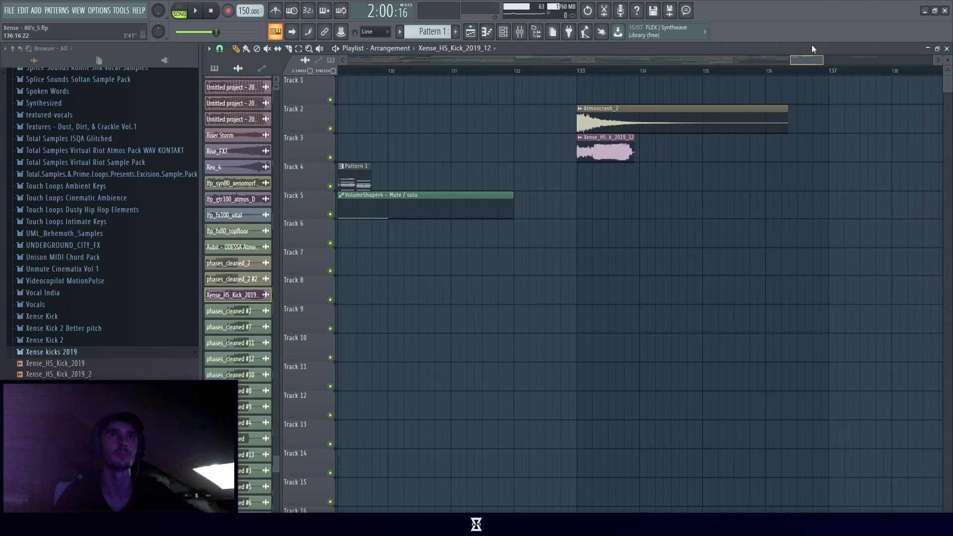
double_click(639, 123)
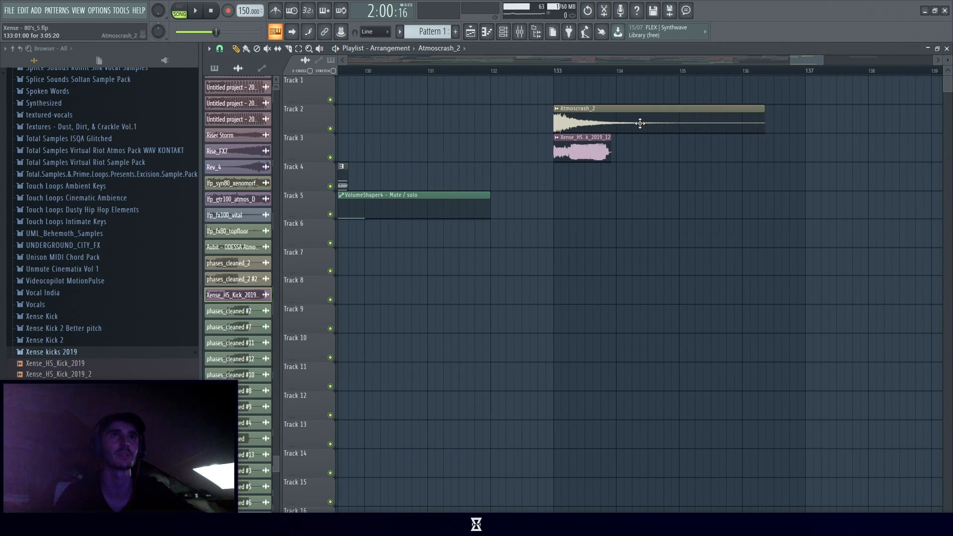
click(504, 123)
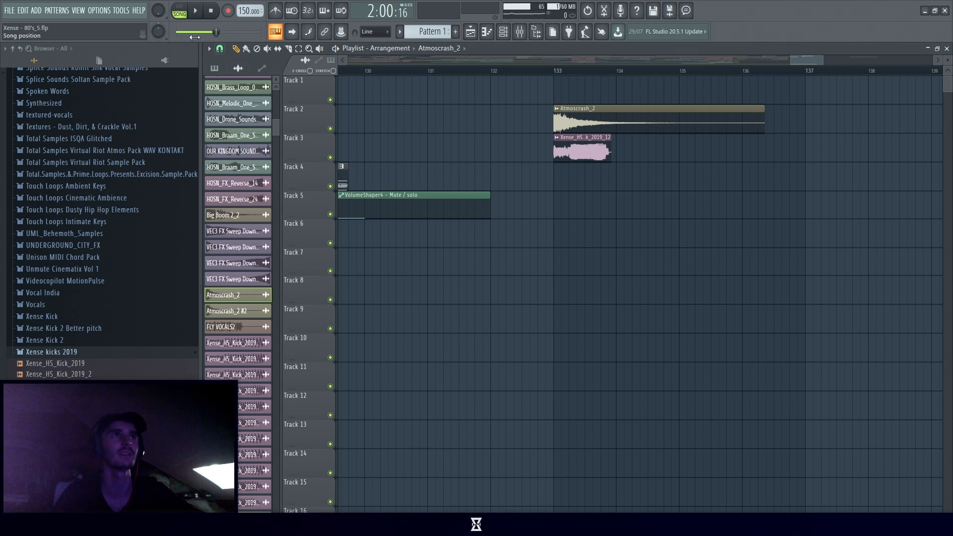
click(557, 71)
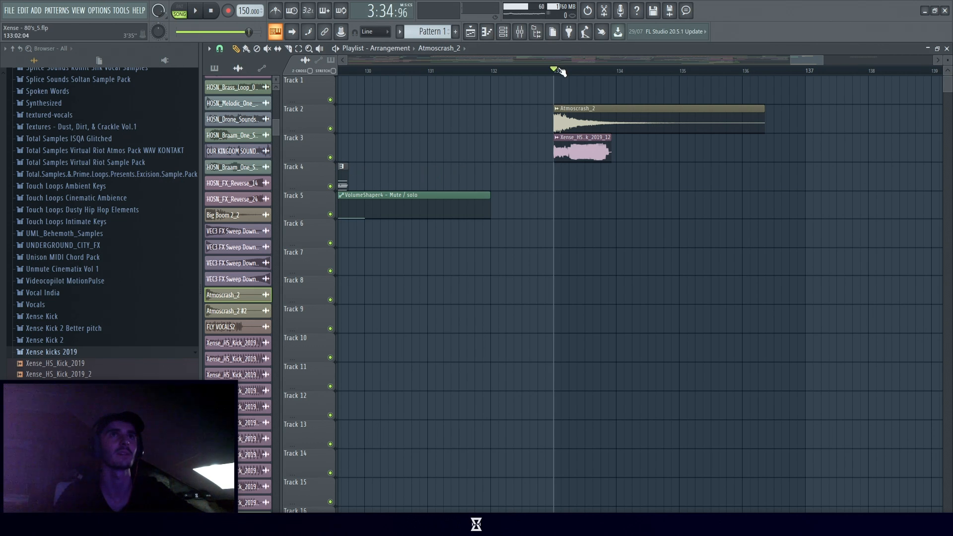
Make the kick clip on Track 3 unique, shorten it to about a quarter of a bar and audition it with the crash.
double_click(602, 152)
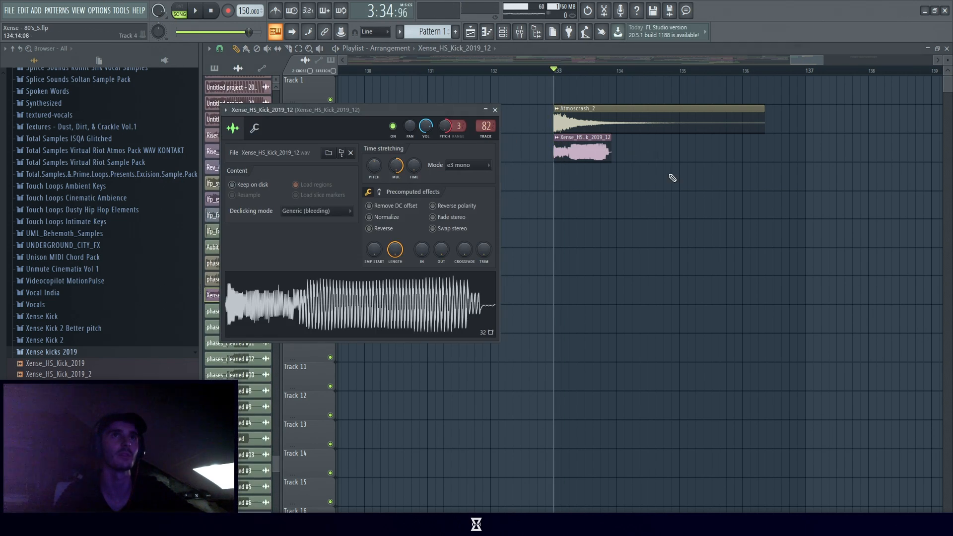
click(485, 126)
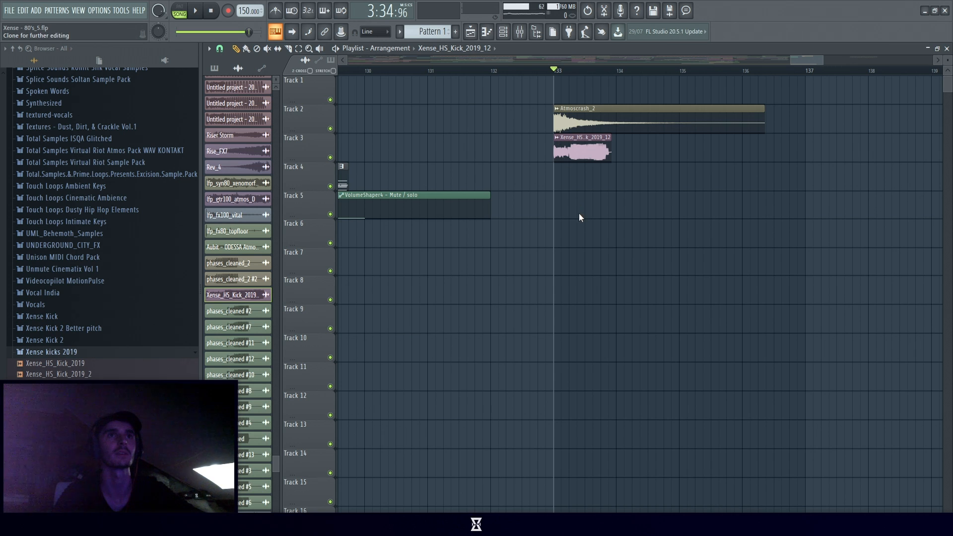
key(space)
key(space)
key(space)
key(space)
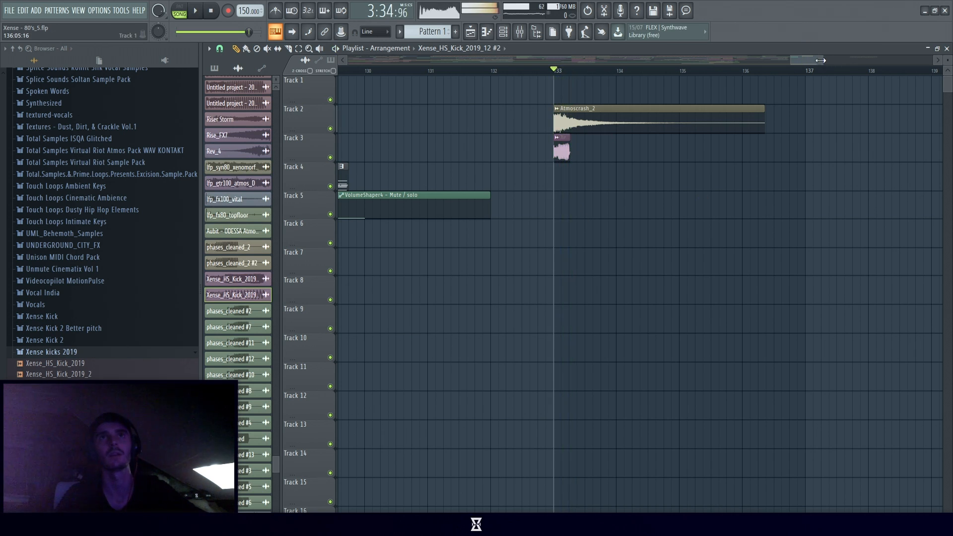
Slice the Xense_HS_Kick_2019_12 #2 clip on Track 3 between its opening punch and its tail.
drag(820, 60, 807, 62)
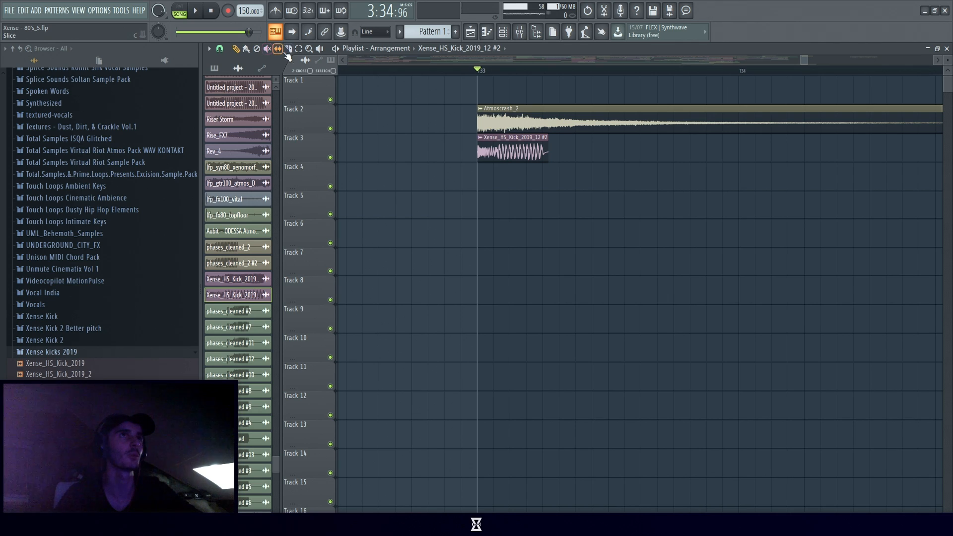
click(502, 141)
click(238, 49)
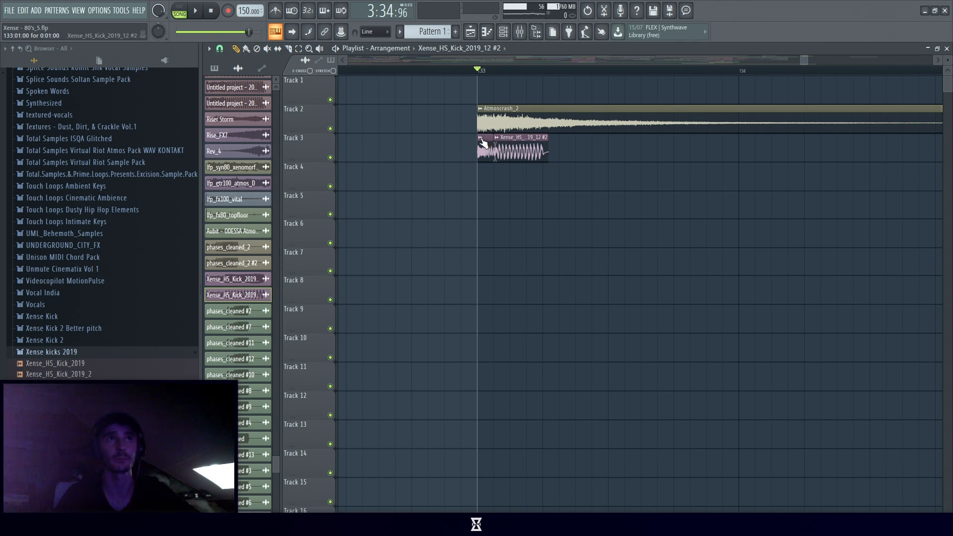
Show the kick punch slice's mixer track 89 and route the tail slice to mixer track 90.
double_click(485, 152)
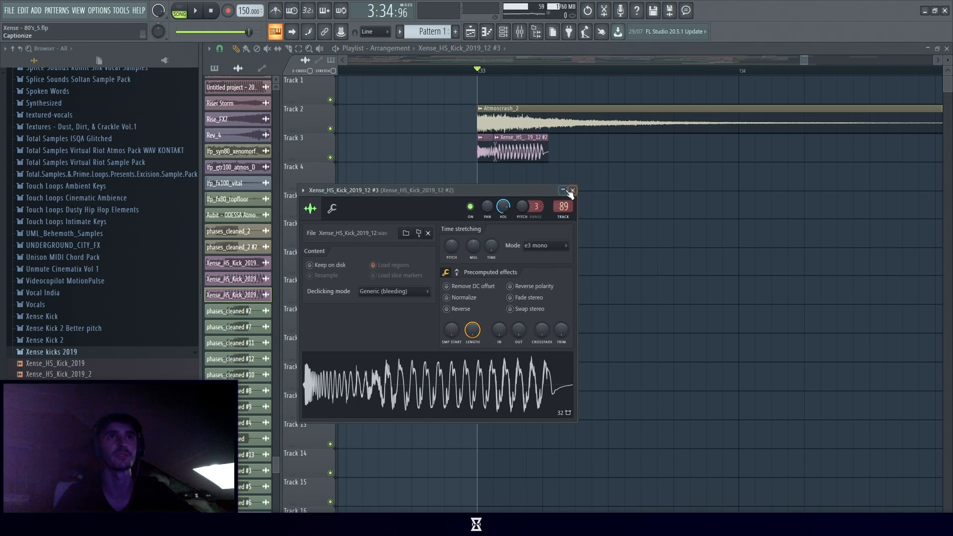
double_click(560, 207)
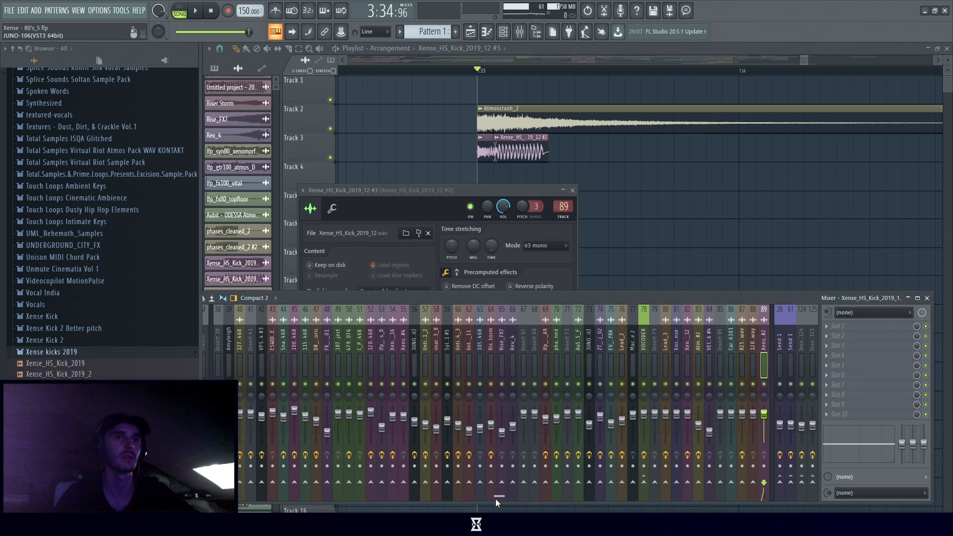
drag(495, 499, 578, 498)
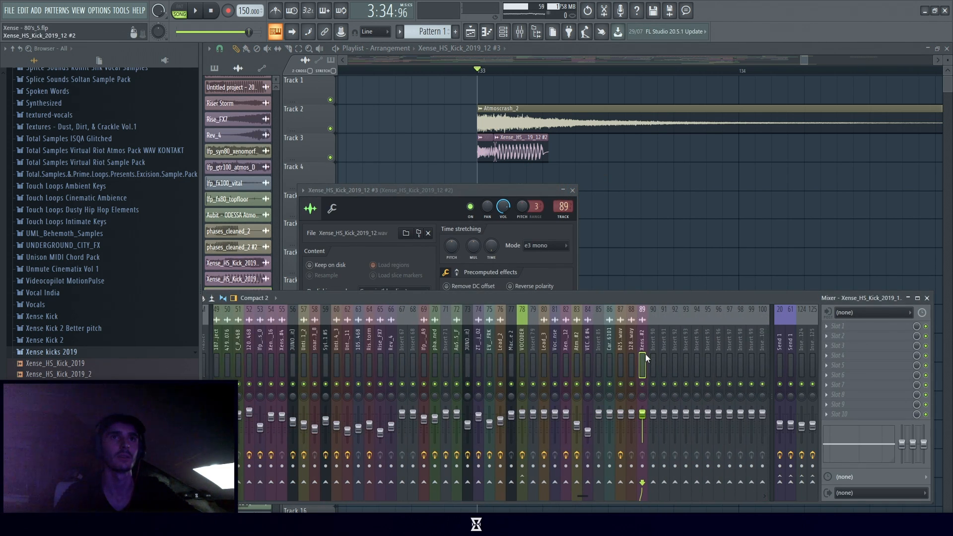
double_click(523, 141)
scroll(550, 193, up, 1)
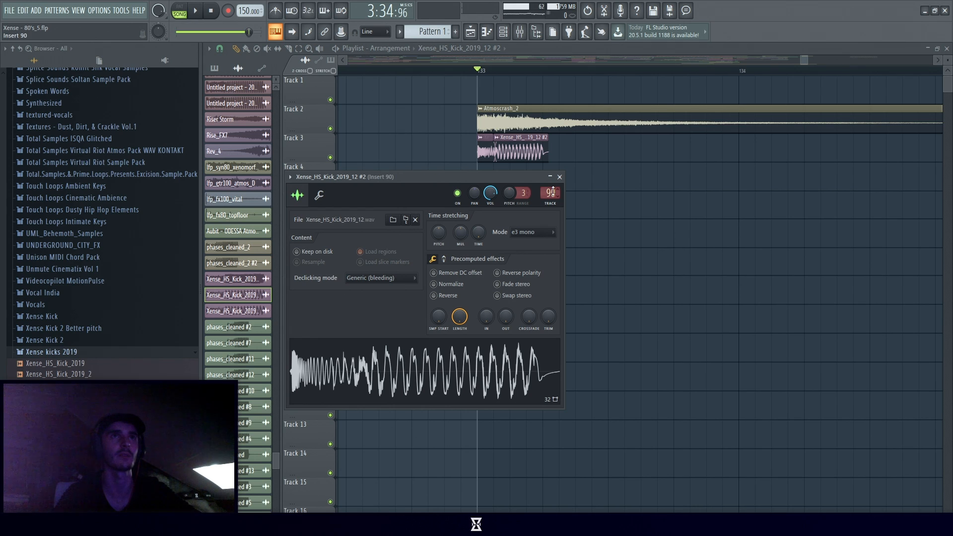
Check the mixer track assignments of the kick's punch and tail slices on Track 3.
double_click(483, 149)
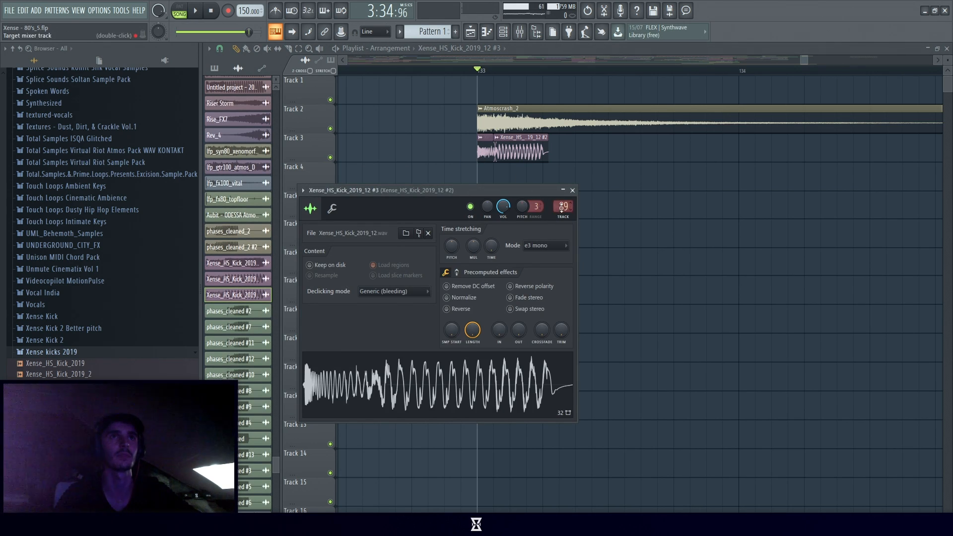
double_click(562, 207)
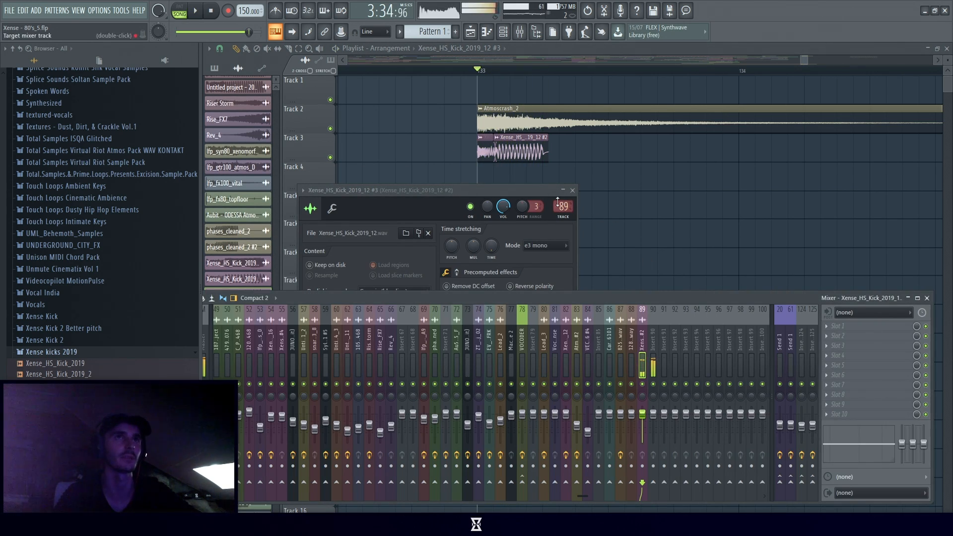
click(482, 149)
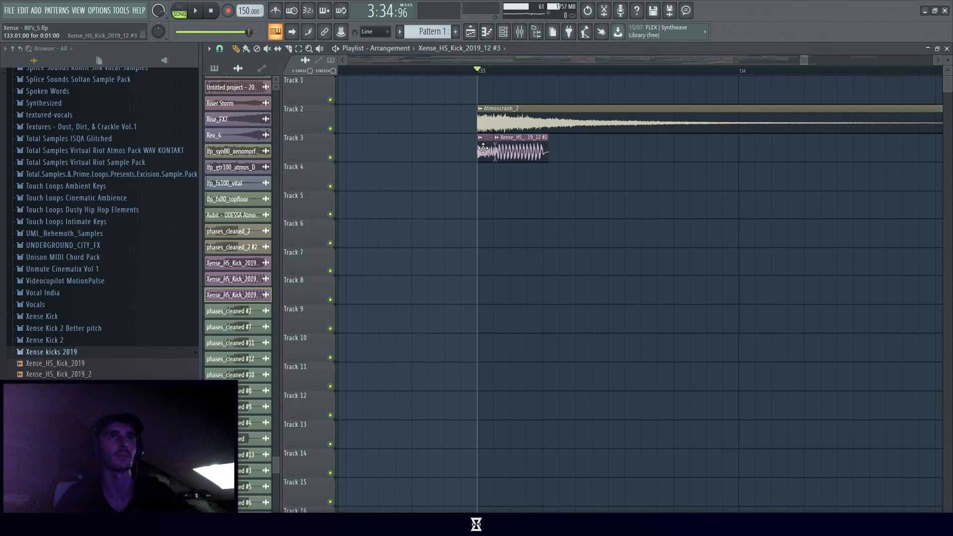
double_click(483, 148)
double_click(511, 150)
right_click(638, 217)
double_click(480, 155)
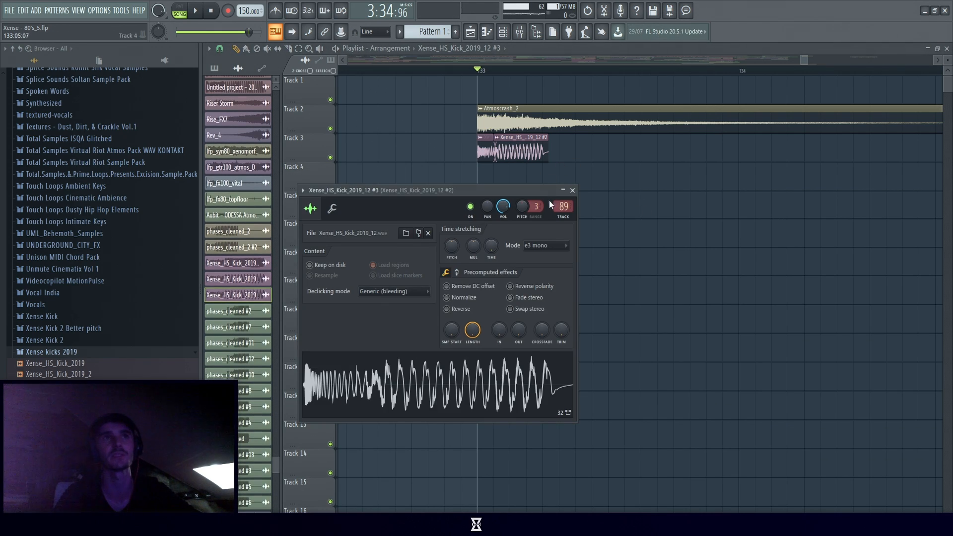
double_click(516, 158)
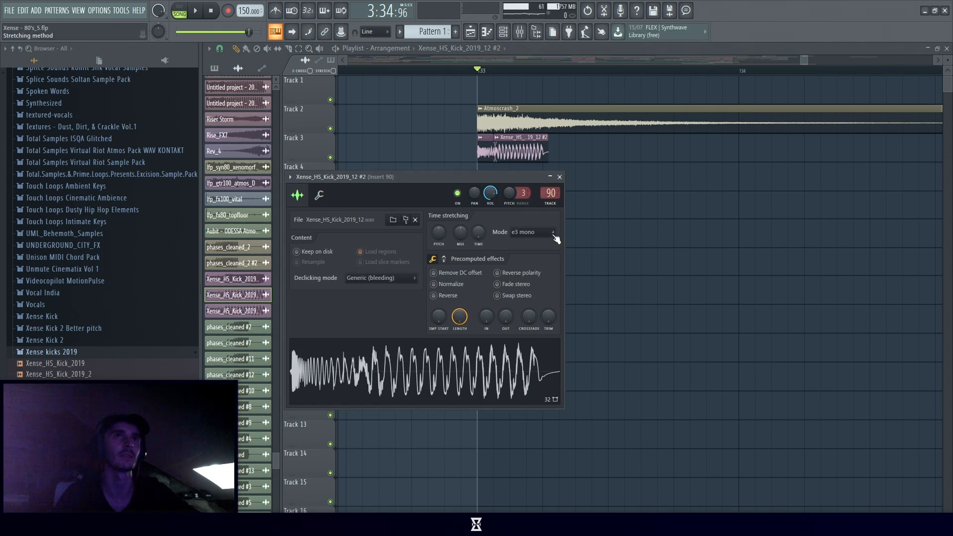
click(559, 177)
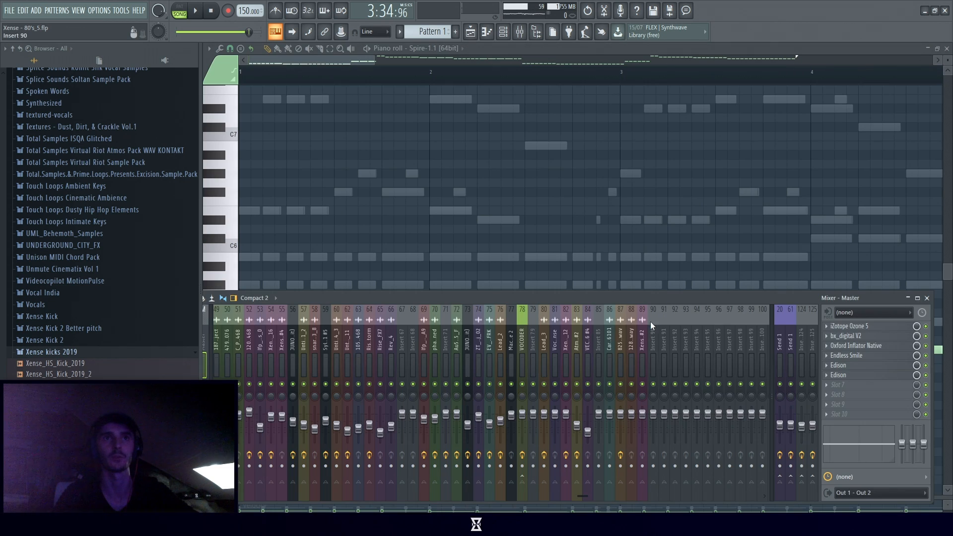
Add ValhallaRoom to the kick punch's mixer track 89 with the predelay at 200 ms and the mix at 16.6 %.
click(644, 327)
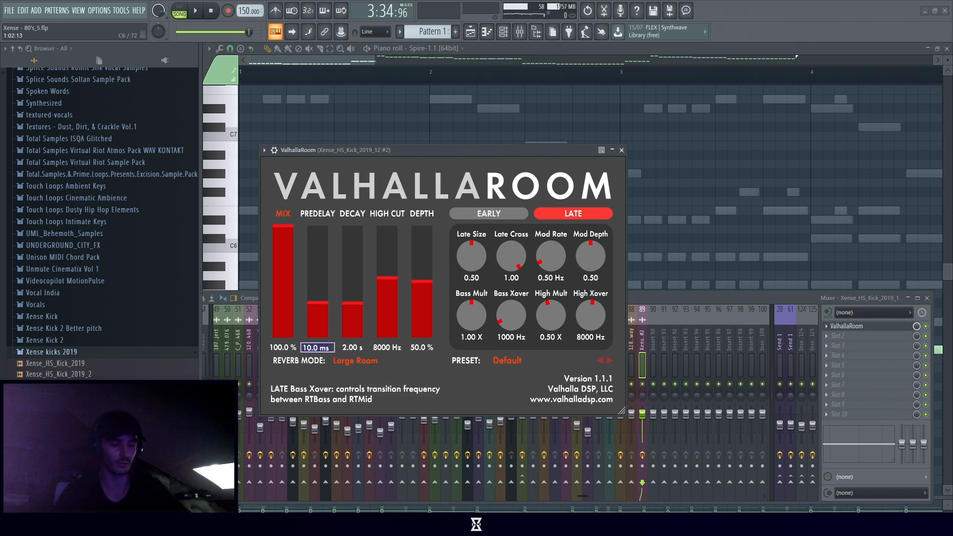
key(Return)
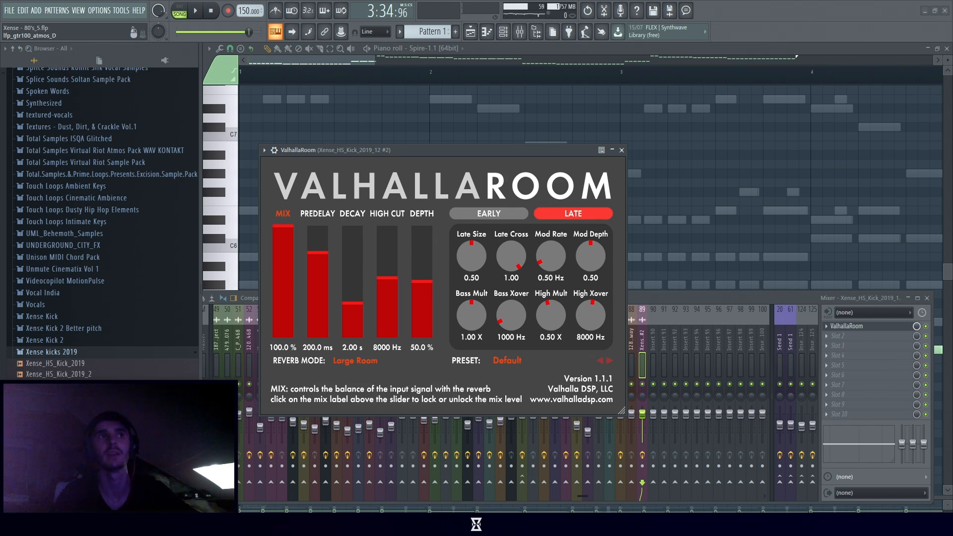
drag(283, 314, 282, 319)
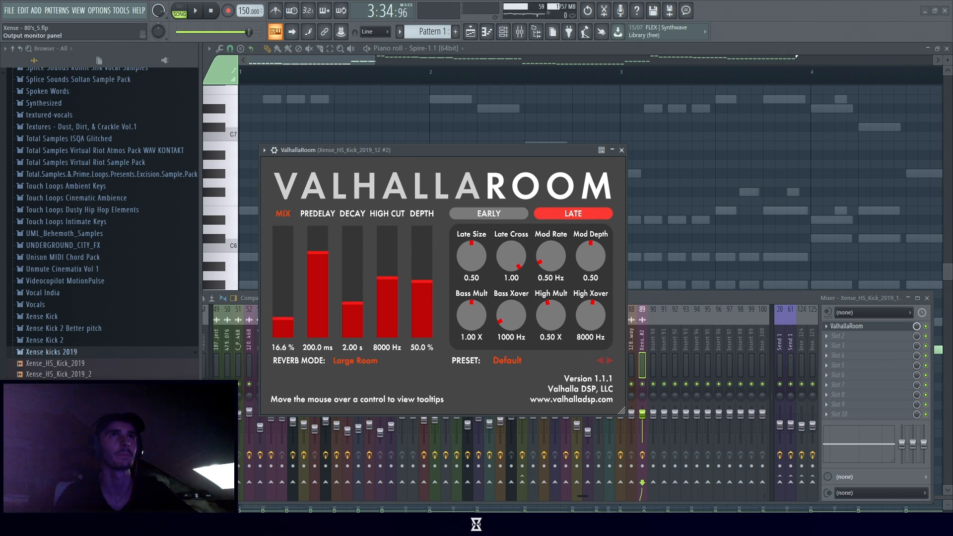
Audition the sliced kick with the crash and move its tail slice down to a muted Track 4.
click(470, 32)
key(space)
key(space)
key(space)
key(space)
drag(529, 157, 529, 192)
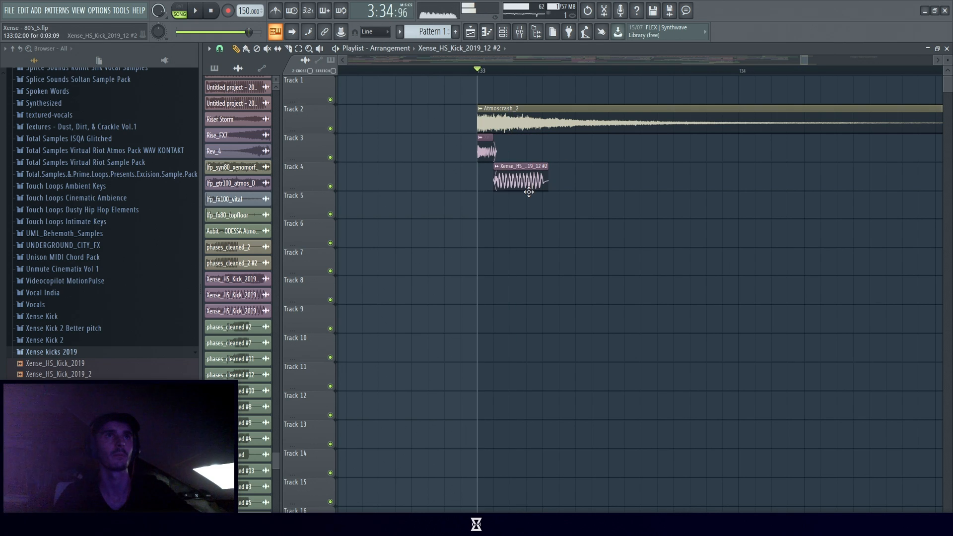
click(330, 186)
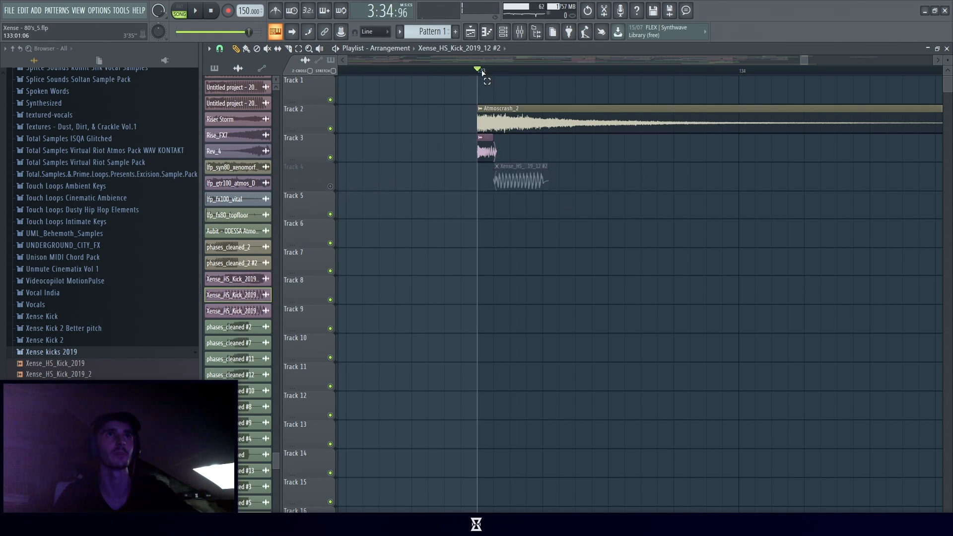
Loop the first quarter of bar 133 and set ValhallaRoom's decay to 0.46 s and its depth to 40.1 %.
drag(483, 72, 543, 74)
key(space)
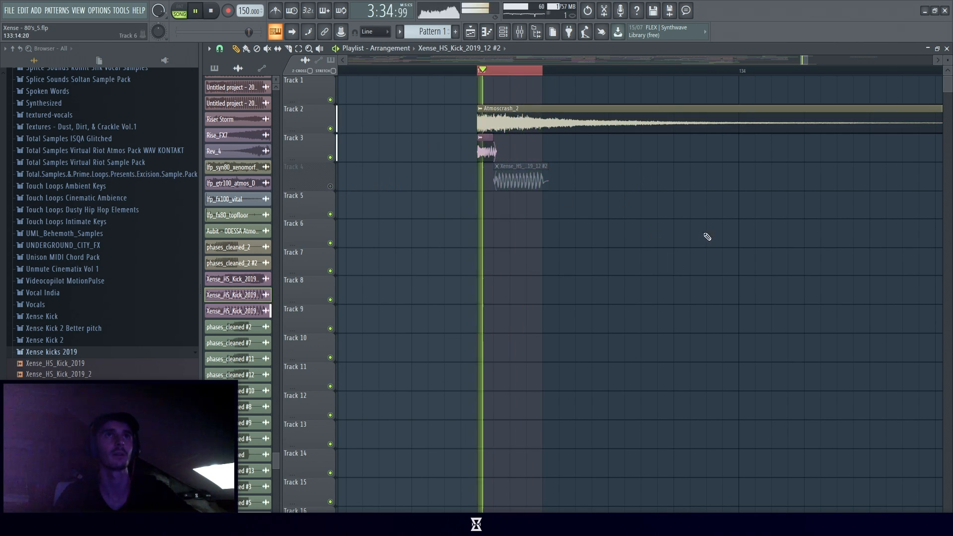
click(946, 49)
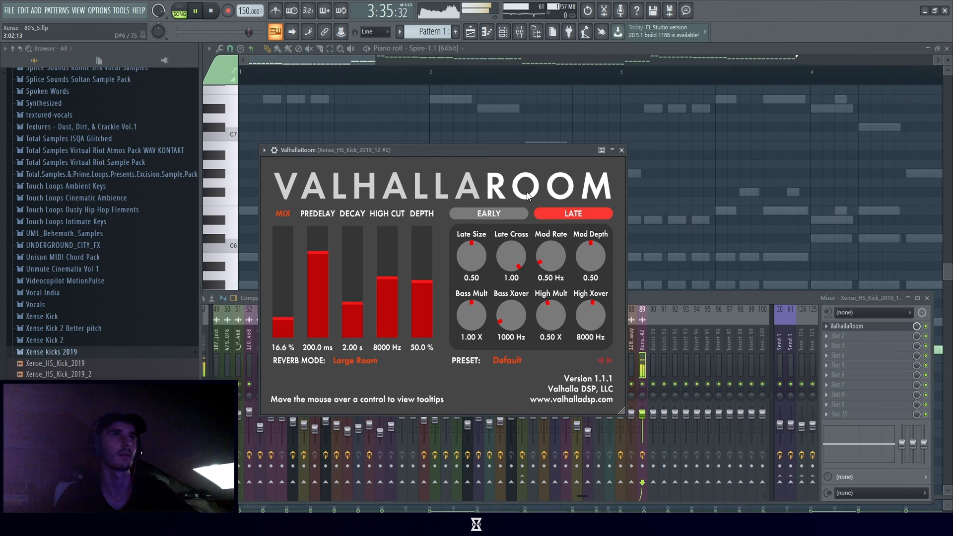
drag(352, 305, 352, 325)
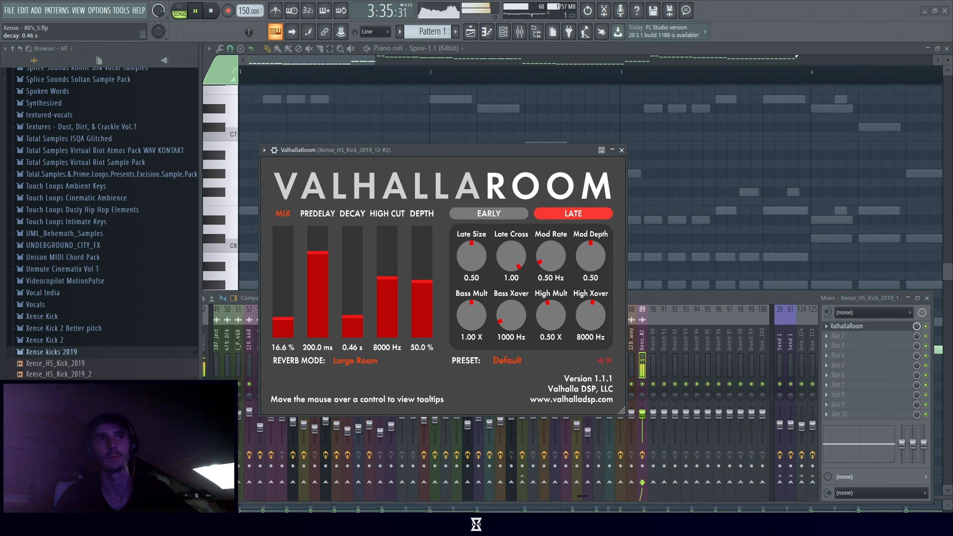
mouse_move(422, 281)
mouse_down()
mouse_move(422, 264)
mouse_move(421, 292)
mouse_up()
click(470, 32)
key(space)
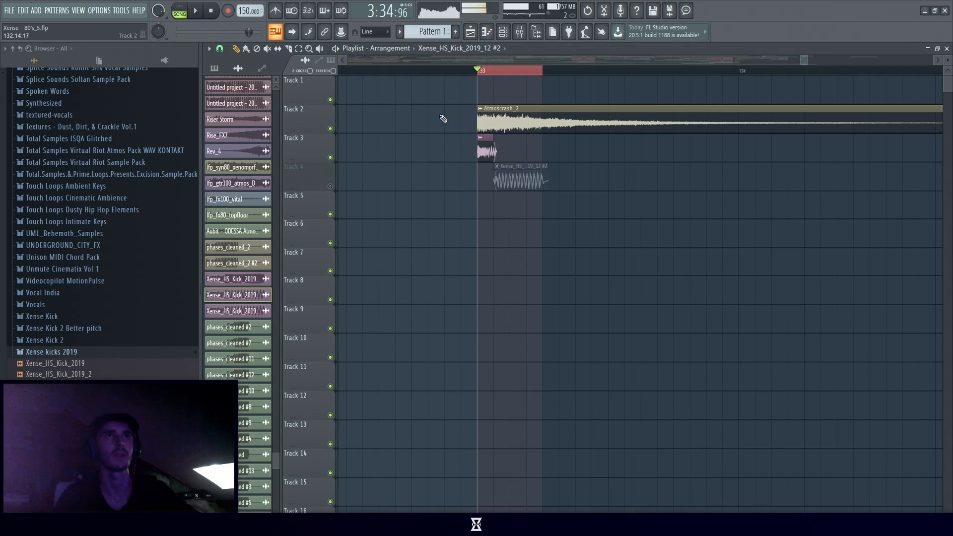
Lower the Atmoscrash_2 channel volume to 29 % and audition it with the kick punch in the loop.
double_click(496, 128)
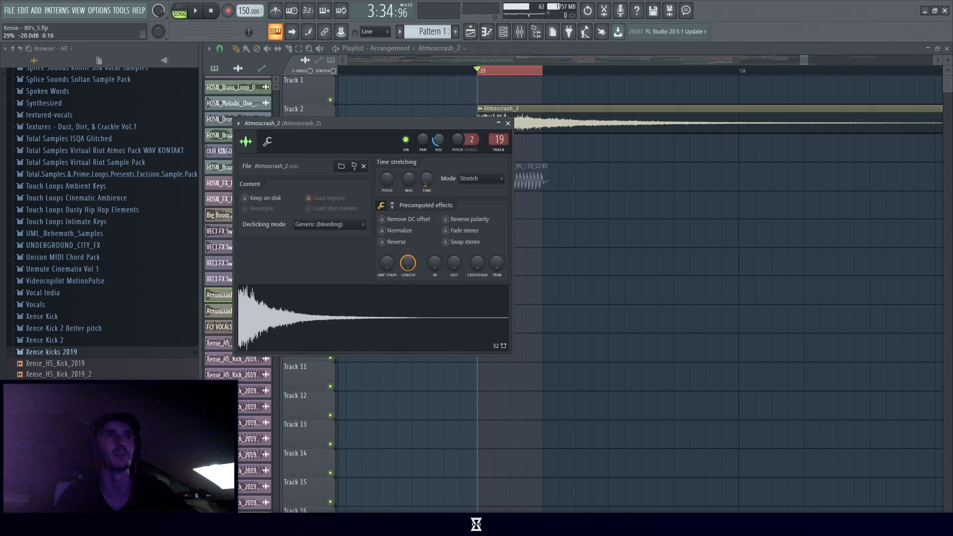
key(Escape)
key(space)
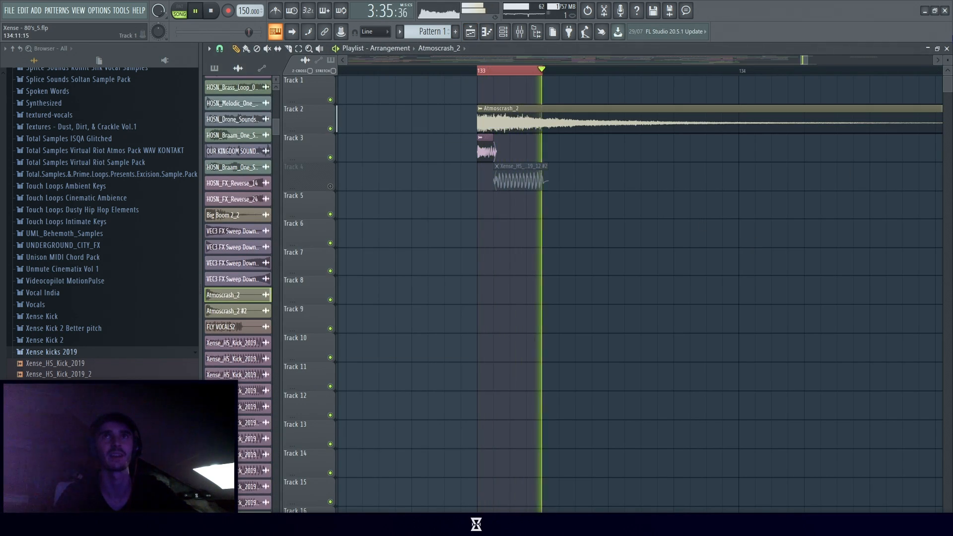
double_click(642, 108)
key(Escape)
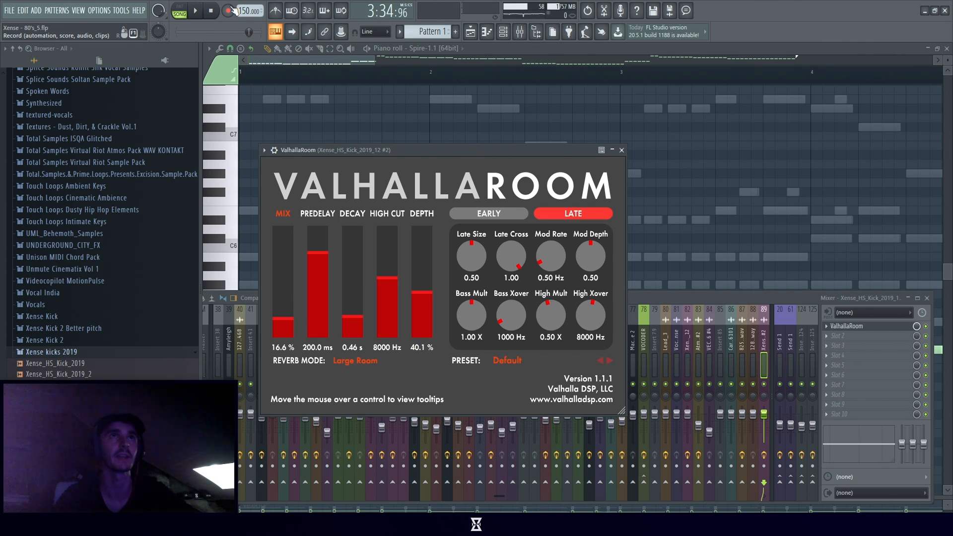
Audition the crash with the reverbed kick punch and unmute the kick tail on Track 4.
click(487, 32)
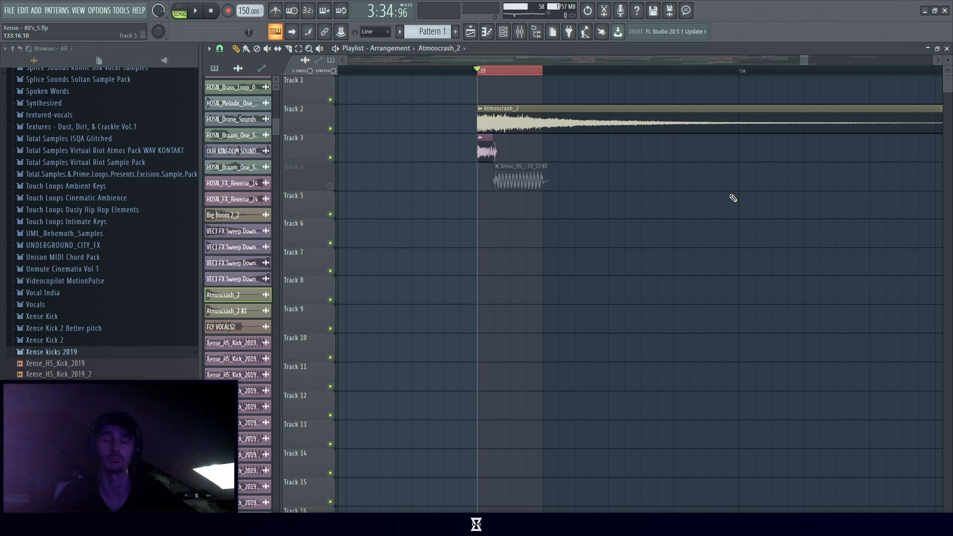
key(space)
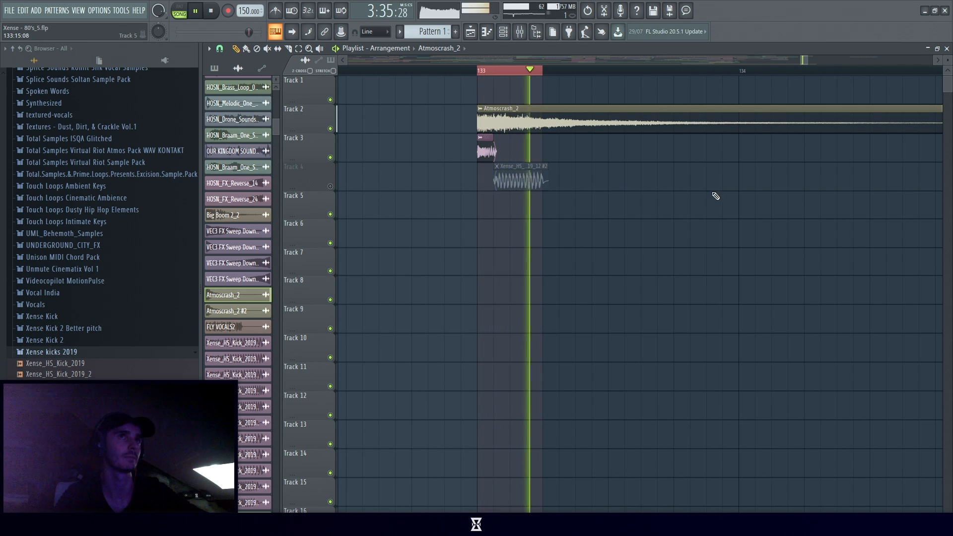
key(space)
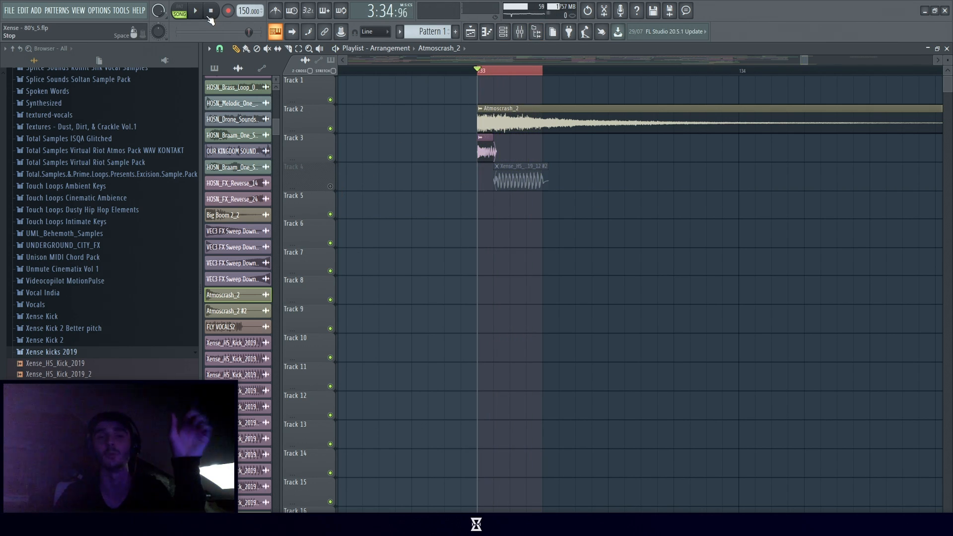
click(520, 33)
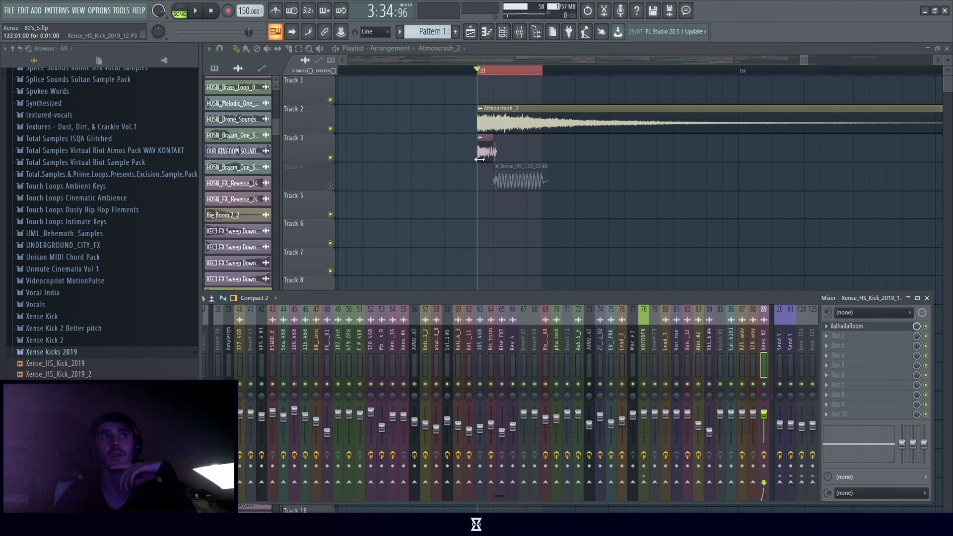
click(330, 186)
key(F9)
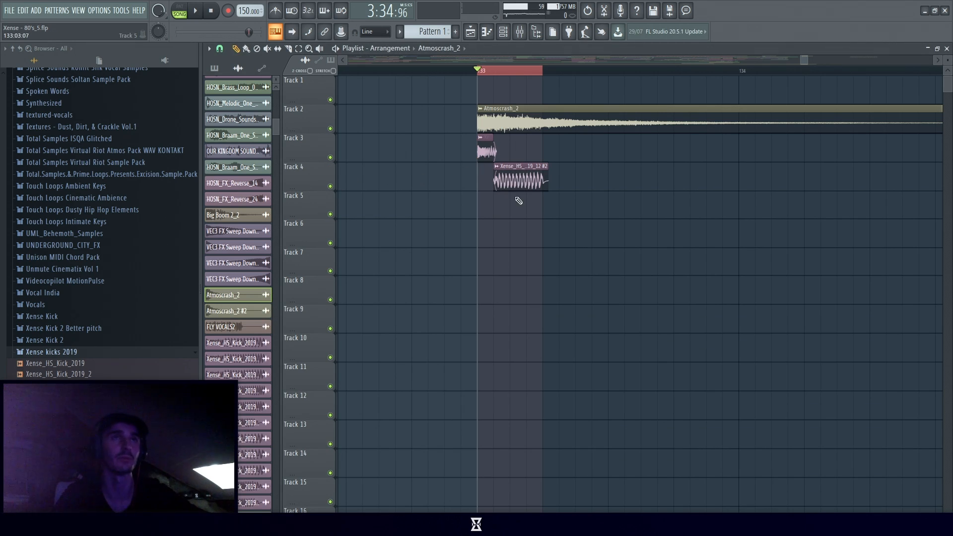
Return to the drop at bar 74 and play it with all tracks.
drag(797, 57, 501, 58)
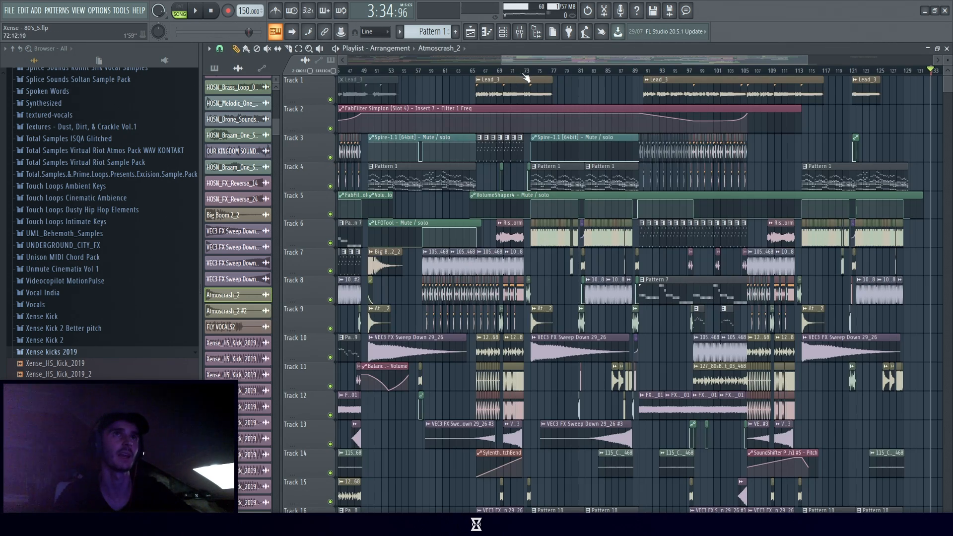
click(530, 73)
drag(809, 60, 630, 56)
key(space)
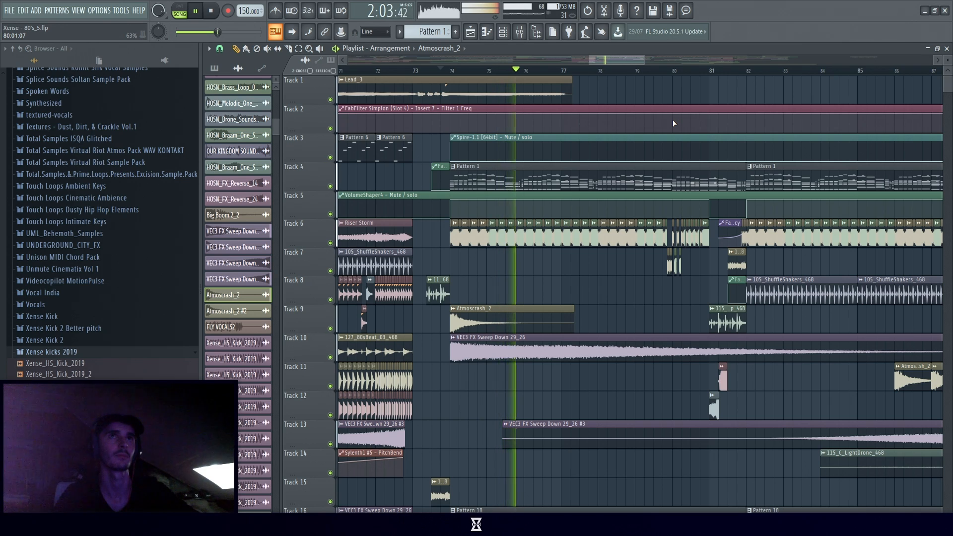
drag(628, 58, 633, 56)
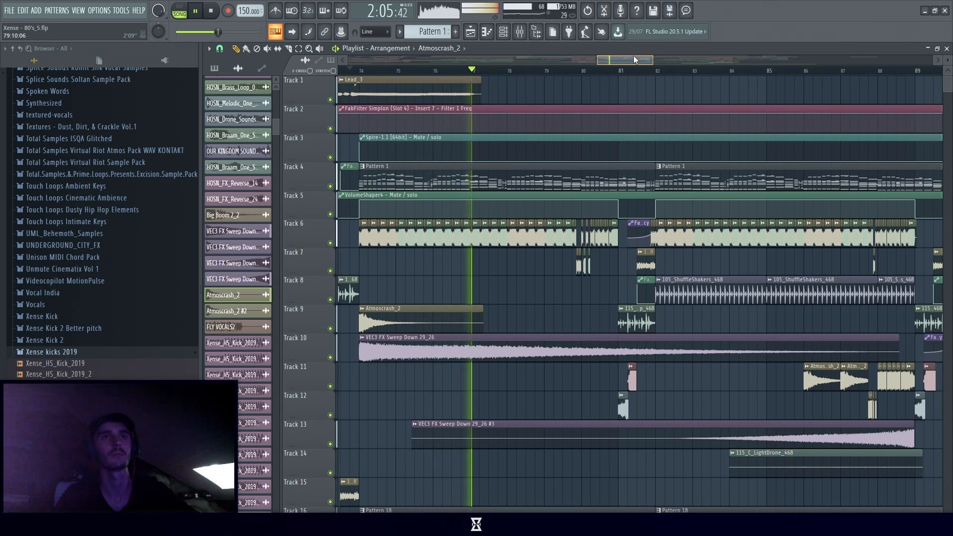
click(218, 12)
click(217, 11)
Play Pattern 18 on Track 16 in solo from bar 74 and restore all the other tracks.
scroll(445, 271, down, 5)
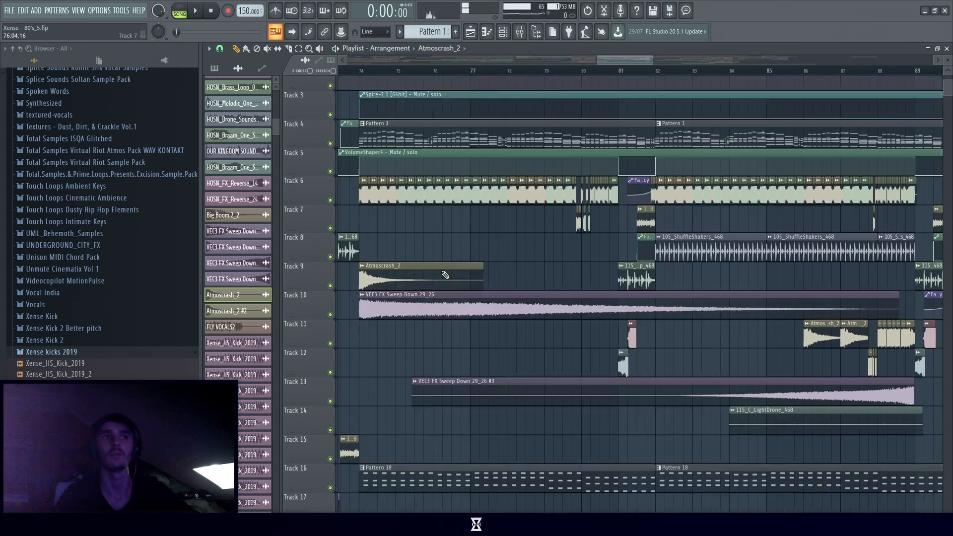
right_click(330, 329)
key(space)
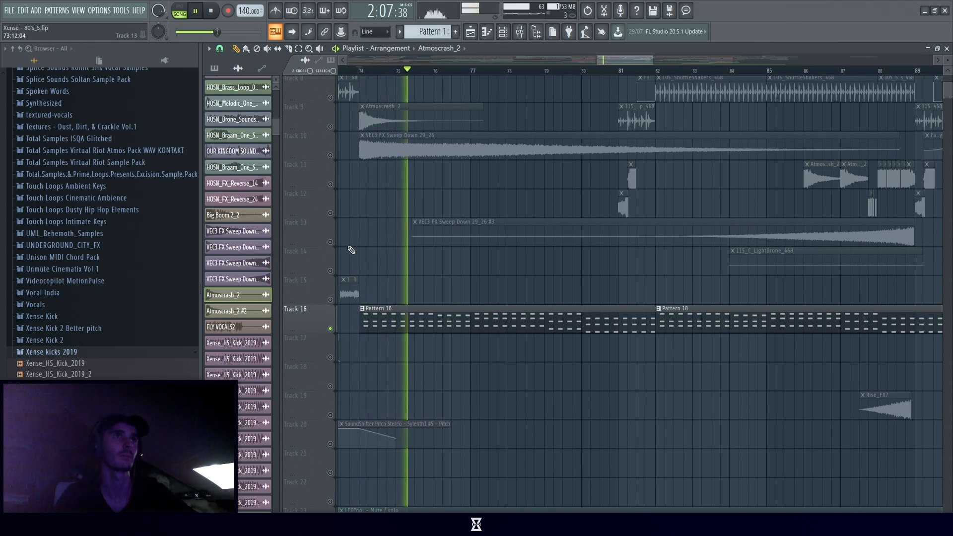
key(space)
right_click(331, 184)
right_click(331, 184)
scroll(641, 297, up, 7)
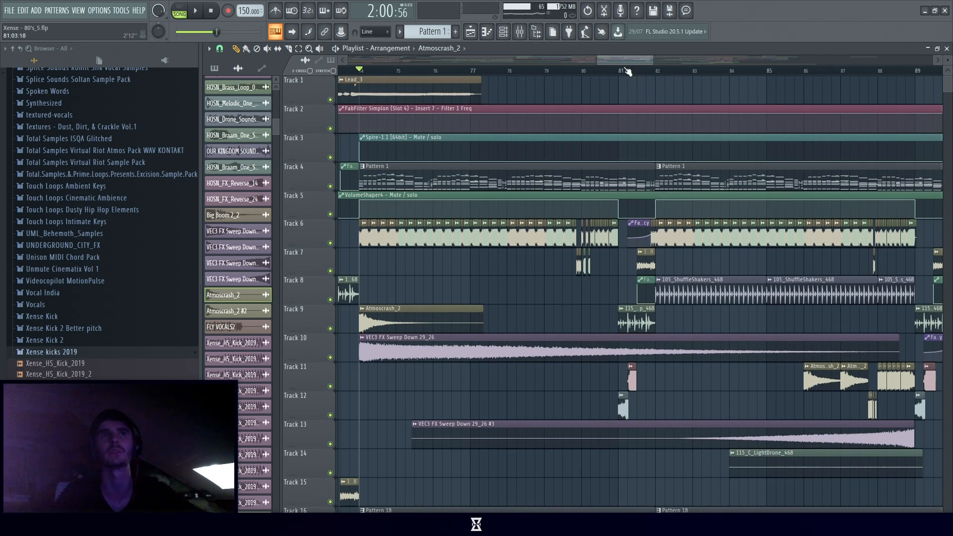
Play the drop from bar 74, mute Track 4 with Pattern 1 and continue playback from bar 81.
key(space)
mouse_move(633, 62)
mouse_down()
mouse_move(675, 70)
mouse_move(625, 74)
mouse_up()
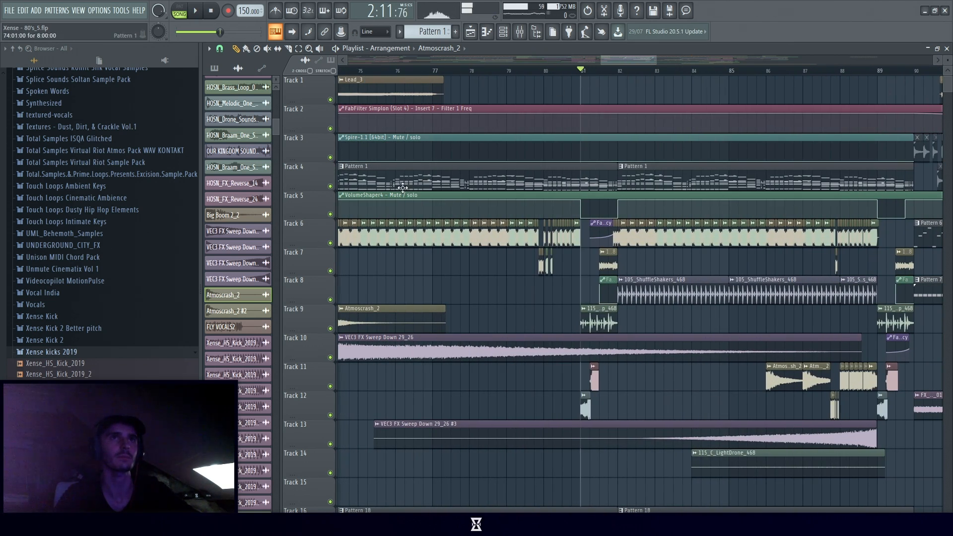
click(330, 186)
key(space)
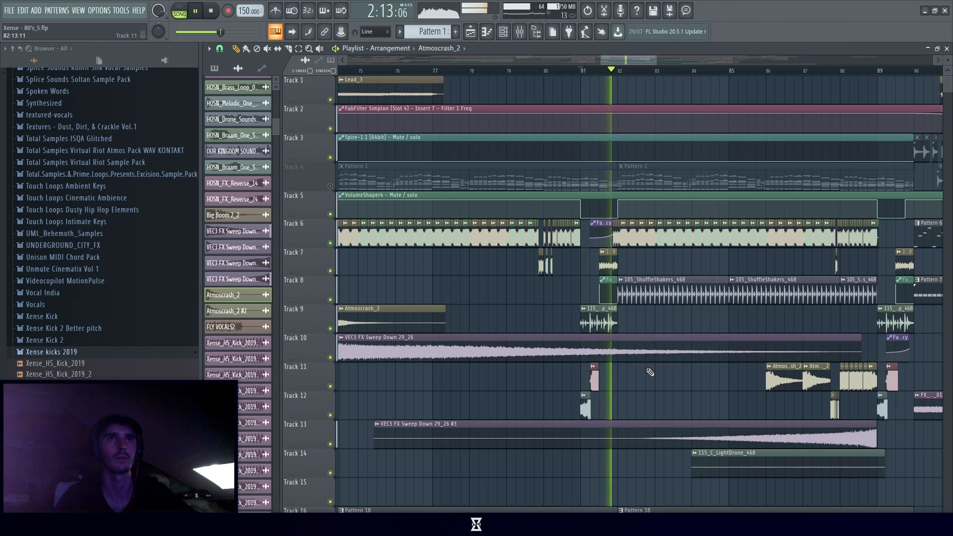
Solo Track 12 with Track 11 and play the fill at bar 81.
ctrl+click(330, 415)
key(space)
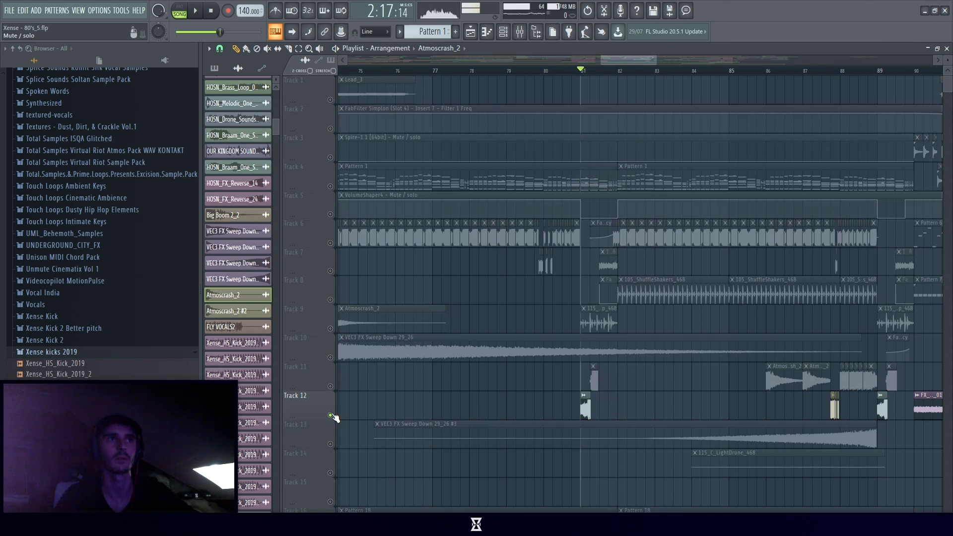
key(space)
click(329, 386)
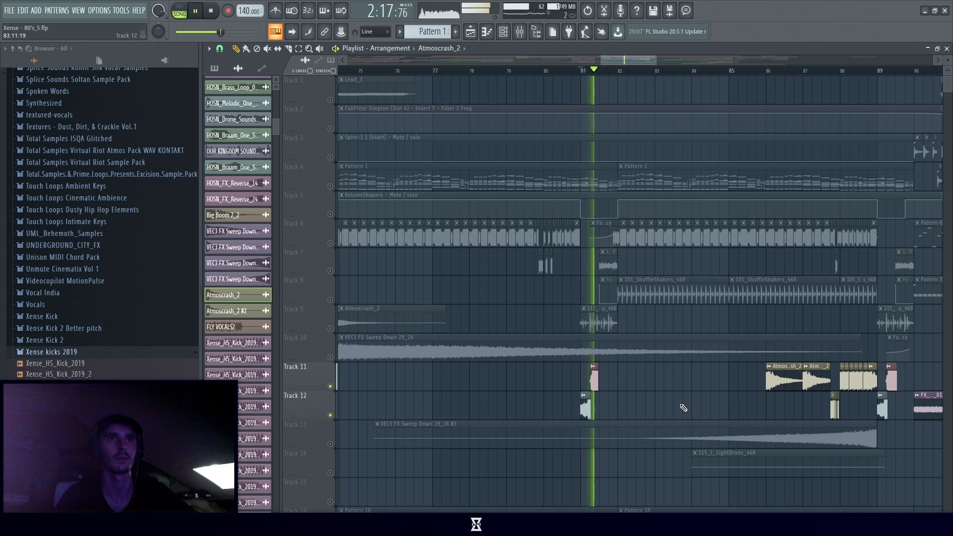
key(space)
Inspect the sample settings of the UCFX_170_D_Bass_complextro_02 clip at bar 81 on Track 12 and close them.
click(586, 407)
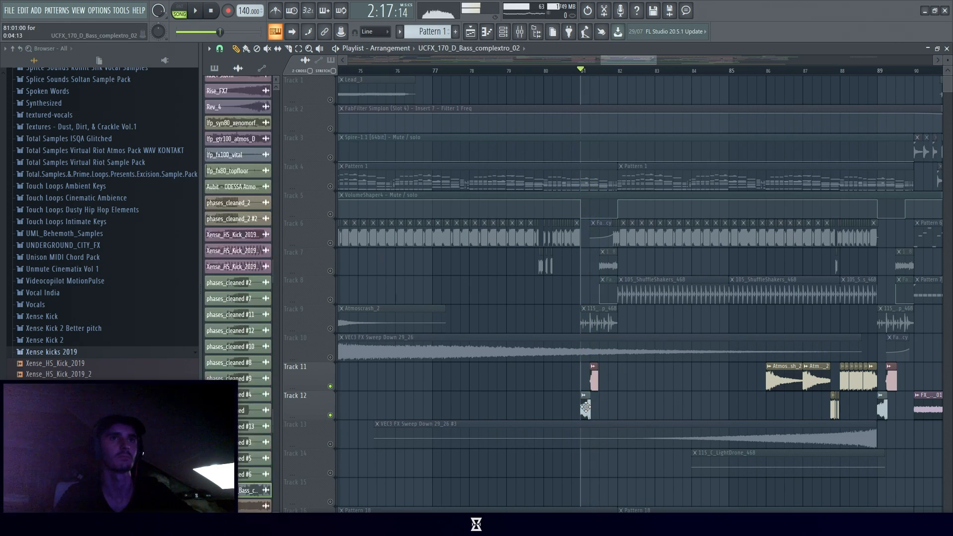
double_click(586, 407)
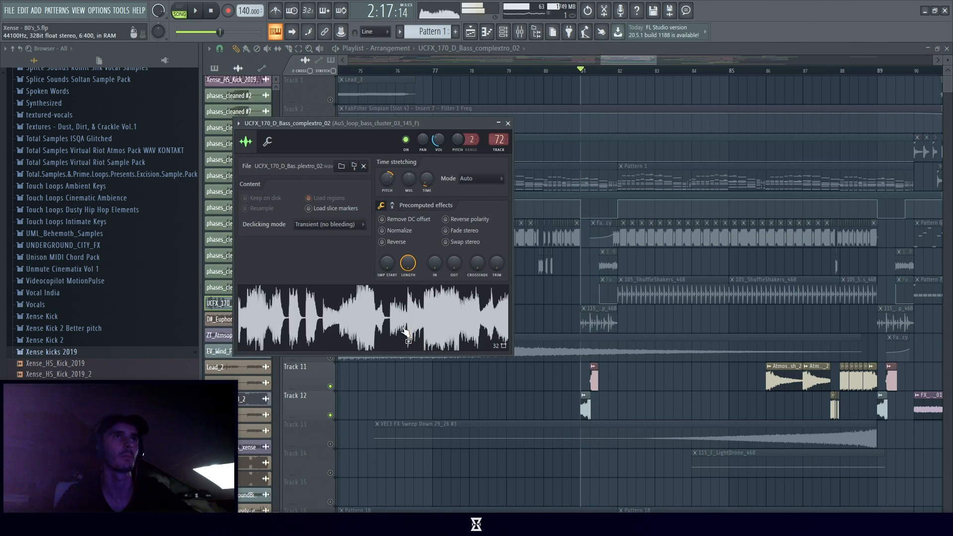
click(213, 10)
click(508, 123)
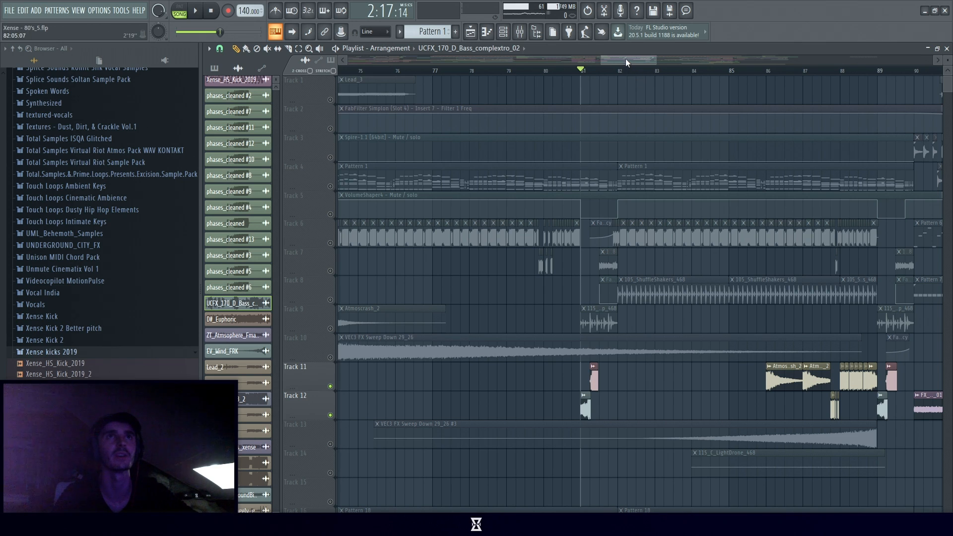
Replay Tracks 11 and 12 from bar 81 and inspect the sample settings of the short Track 11 clip.
drag(625, 59, 629, 58)
key(space)
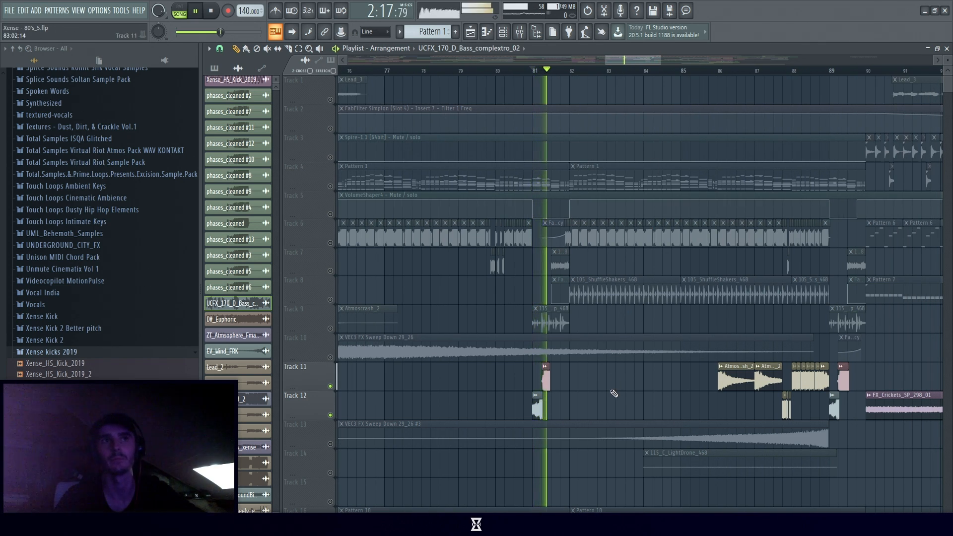
key(space)
double_click(545, 379)
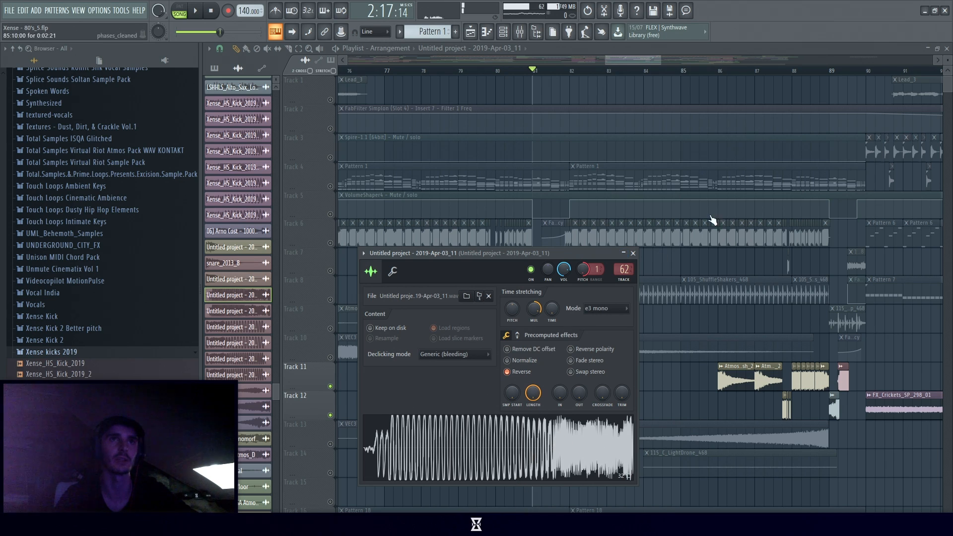
click(633, 253)
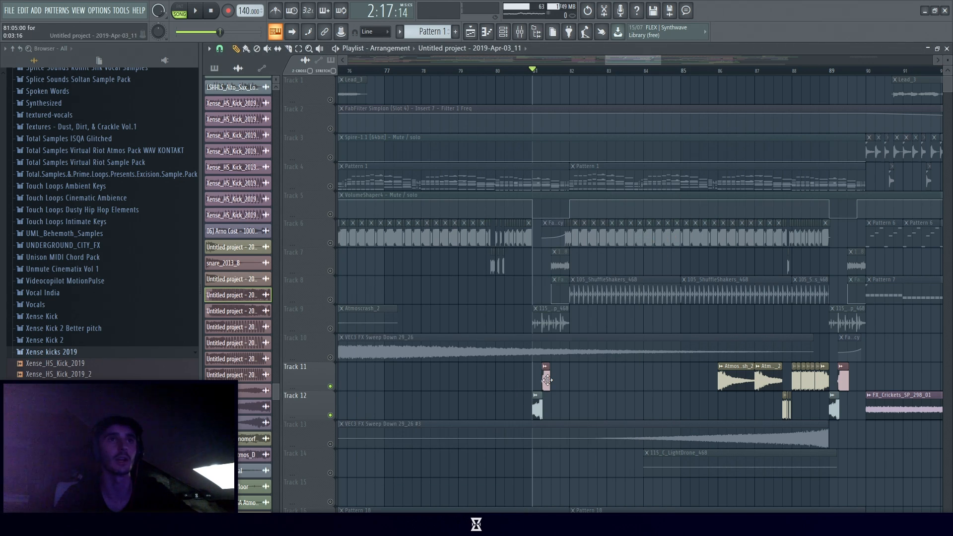
Examine the GTune, FabFilter Pro-Q 3 and iZotope Trash 2 effects on the reversed Track 11 clip's mixer insert.
double_click(546, 379)
double_click(623, 269)
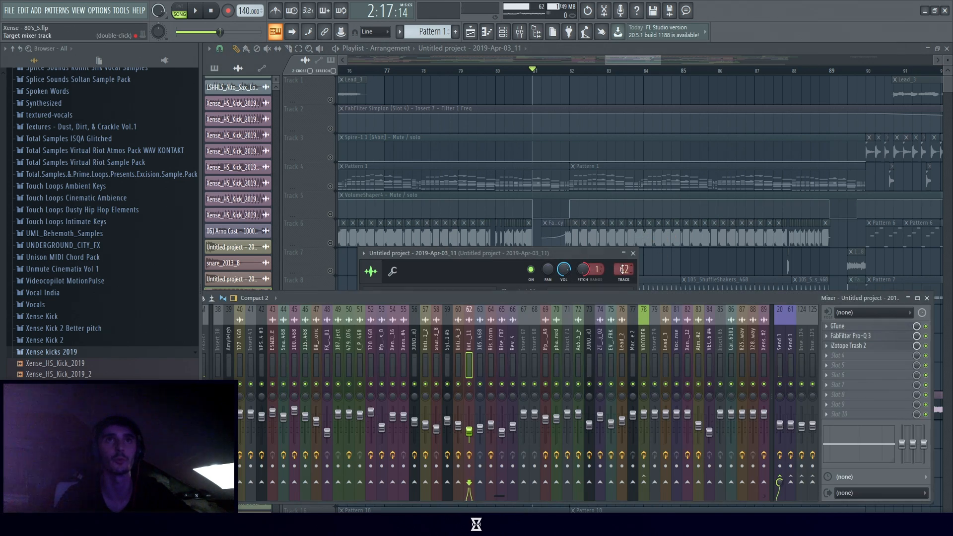
click(876, 328)
click(876, 328)
click(876, 337)
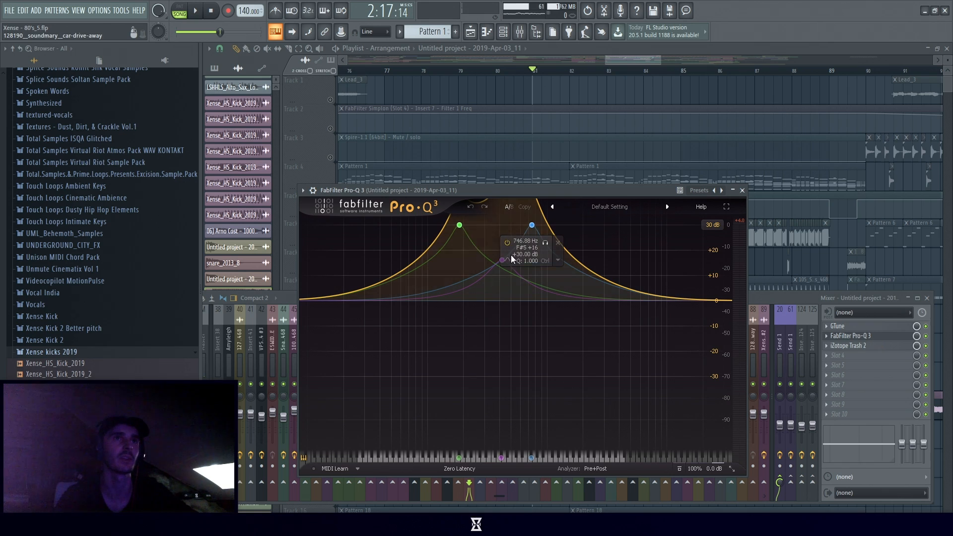
click(742, 190)
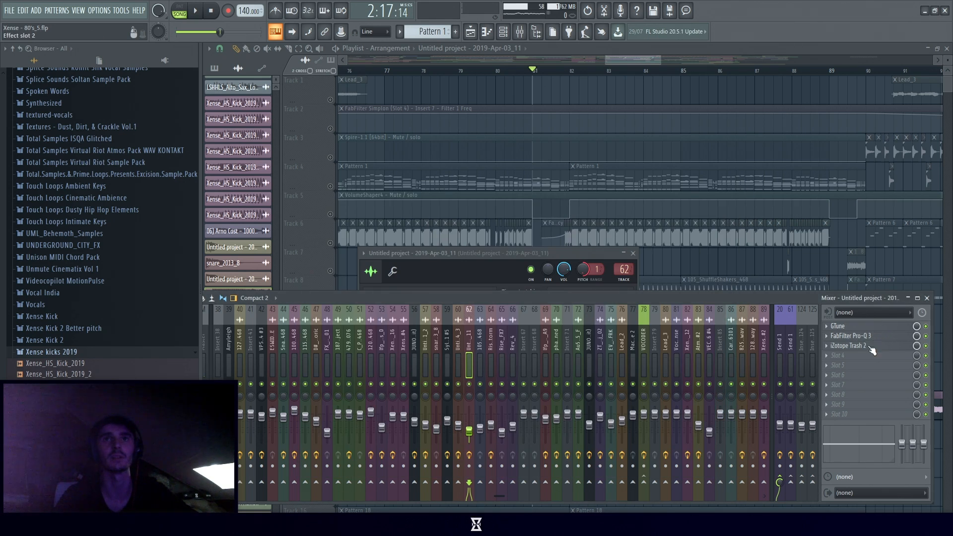
click(864, 347)
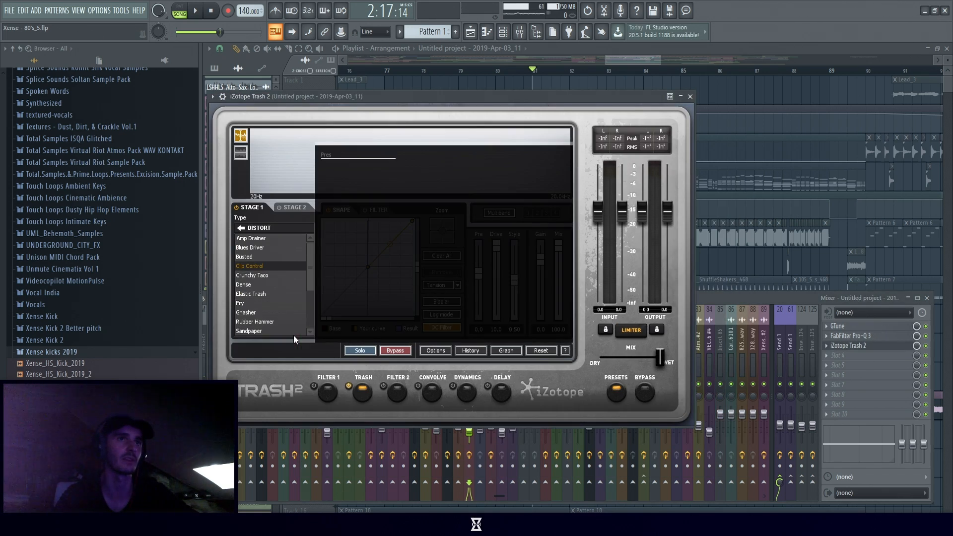
click(689, 96)
Restore all tracks and play the end of the drop from bar 86 into the breakdown at bar 90.
click(683, 72)
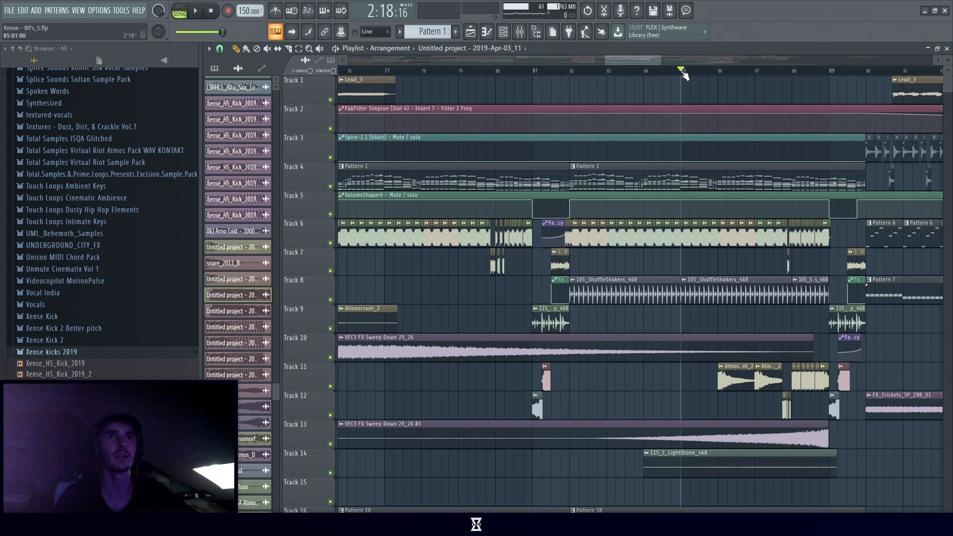
drag(655, 59, 659, 60)
scroll(745, 212, down, 6)
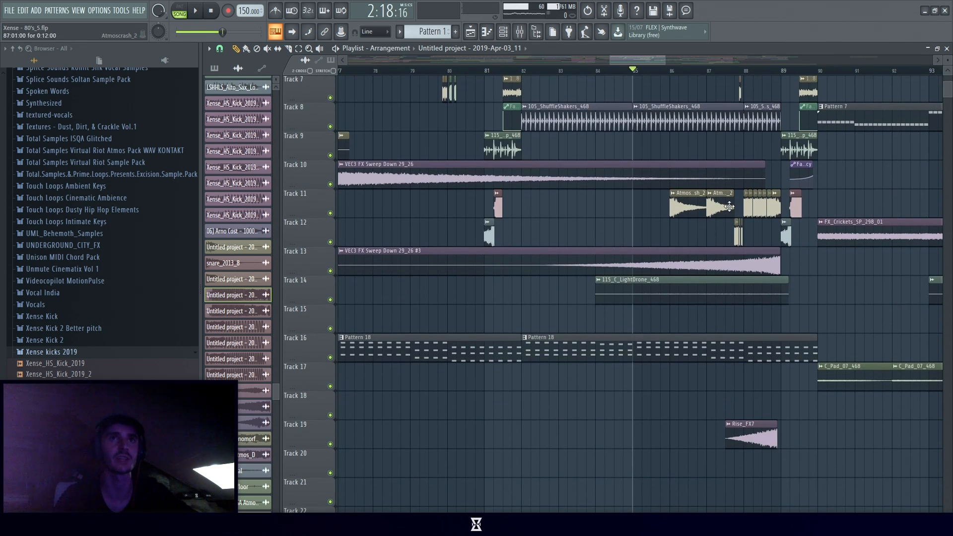
scroll(827, 241, up, 3)
click(673, 72)
key(space)
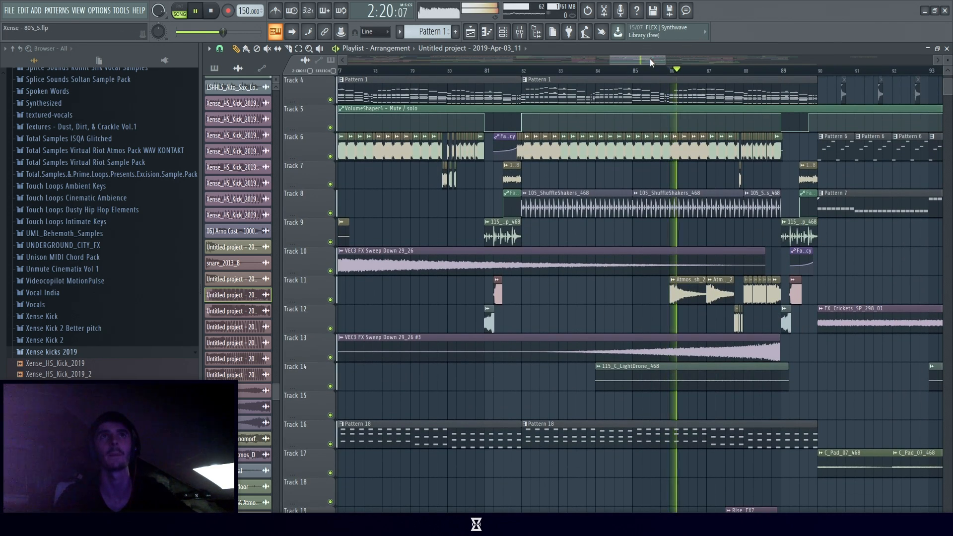
scroll(735, 299, up, 3)
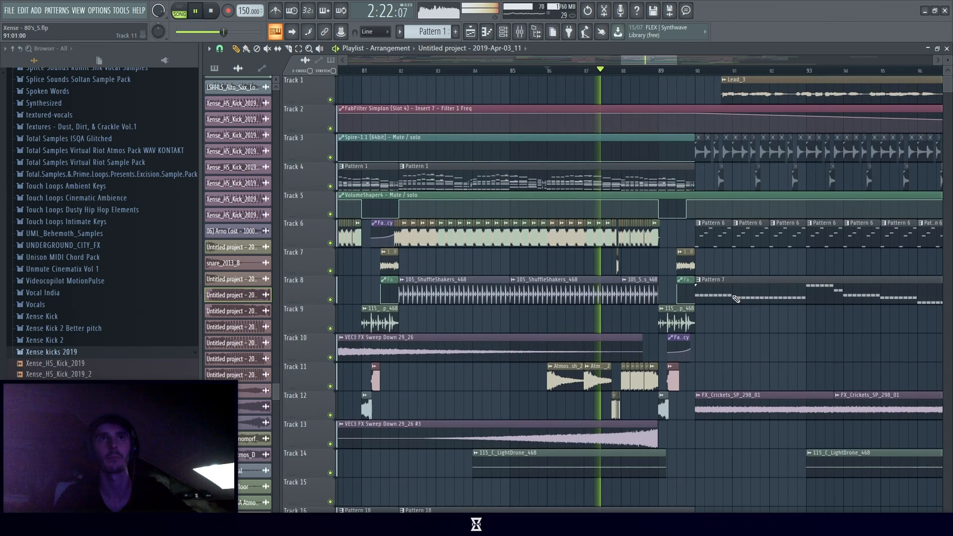
drag(623, 63, 656, 64)
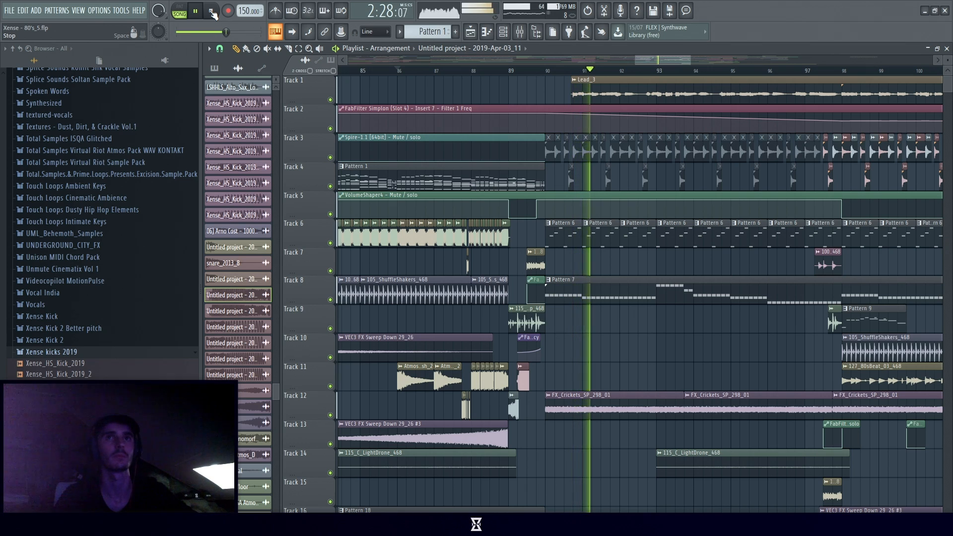
drag(665, 64, 689, 61)
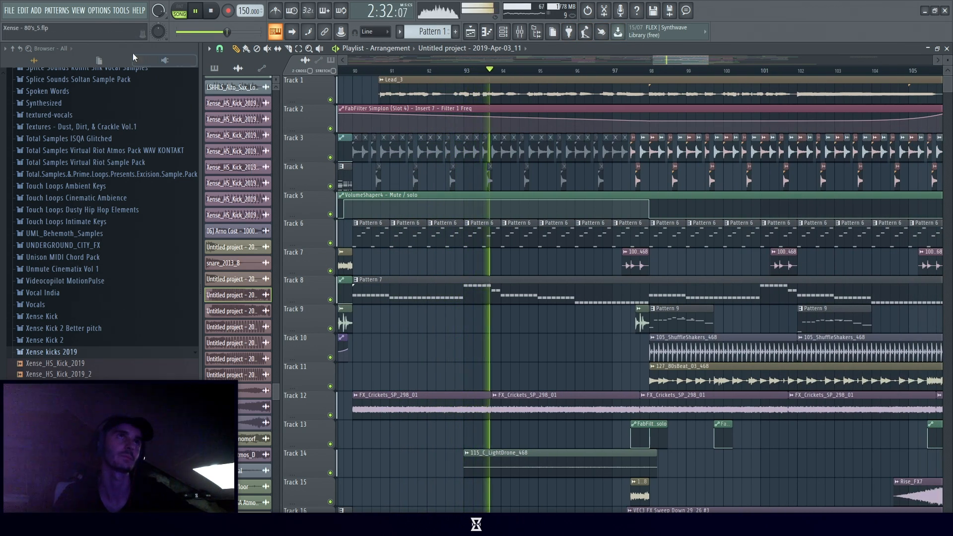
key(space)
Compare the drops, breakdowns and build-ups across the arrangement between bars 49 and 147.
drag(651, 59, 640, 65)
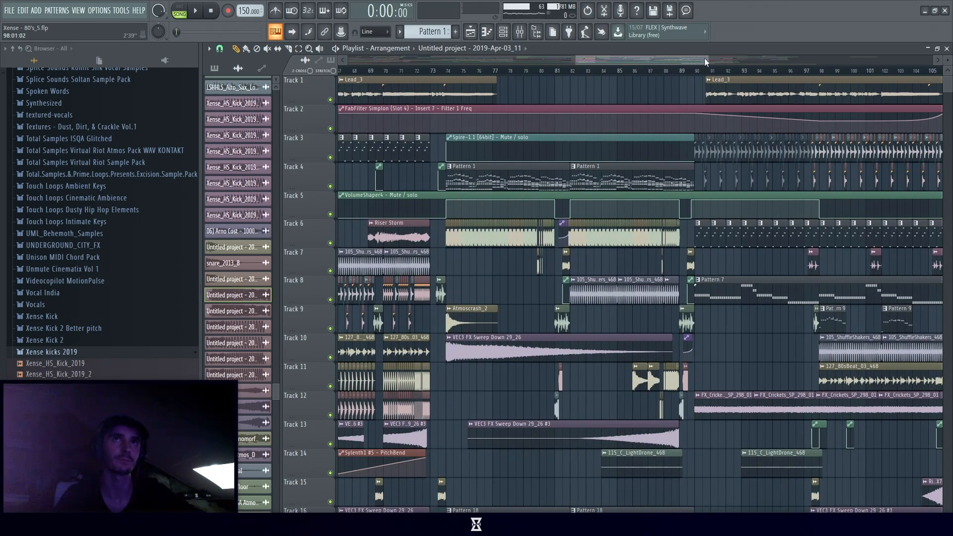
drag(706, 60, 666, 56)
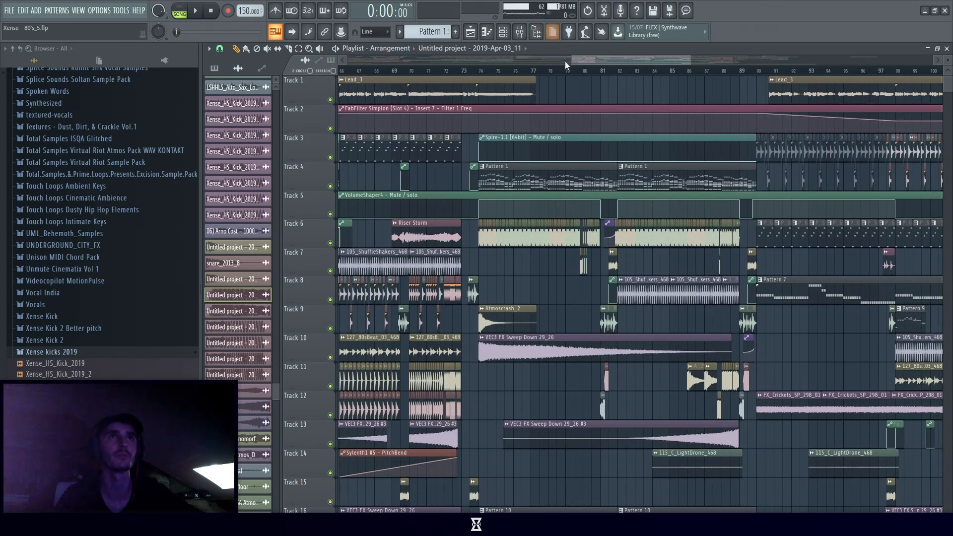
drag(572, 62, 508, 61)
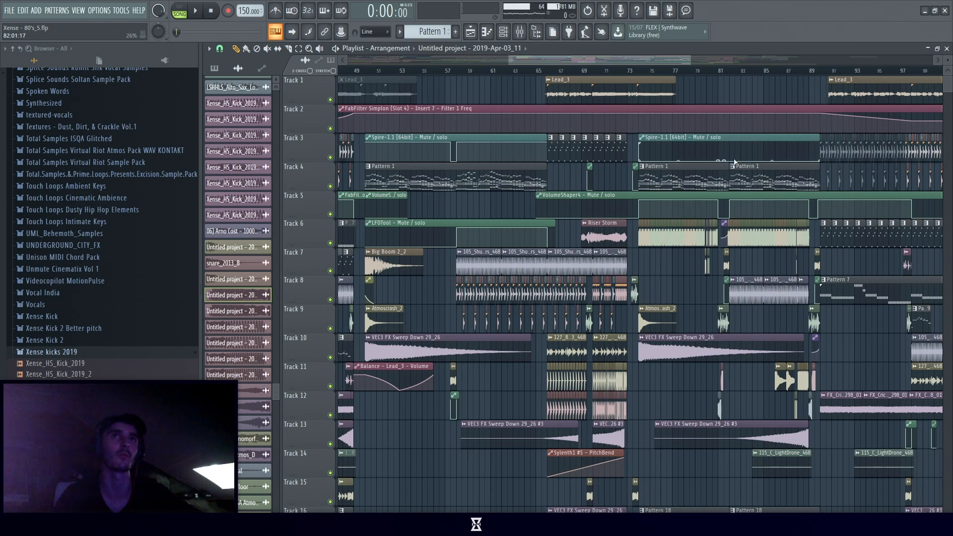
drag(663, 59, 826, 62)
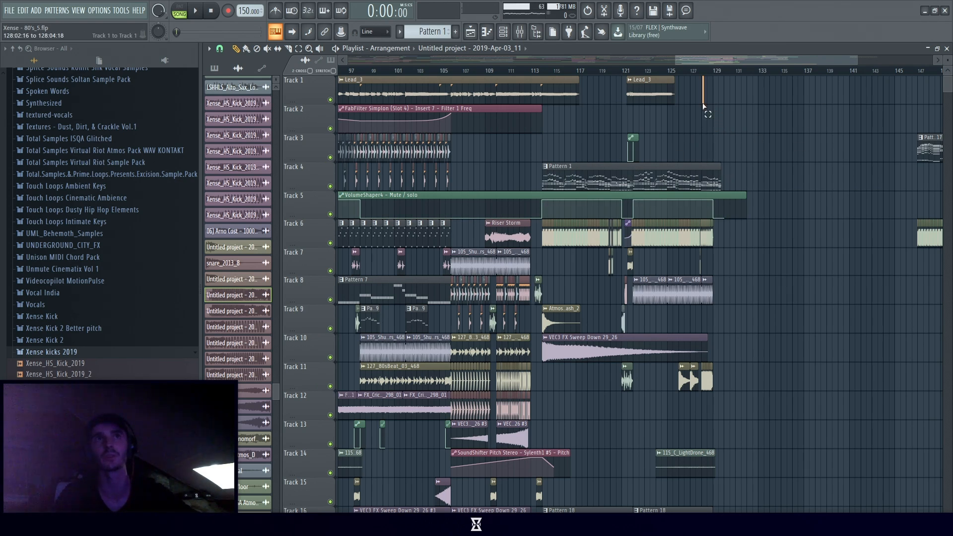
drag(702, 105, 675, 126)
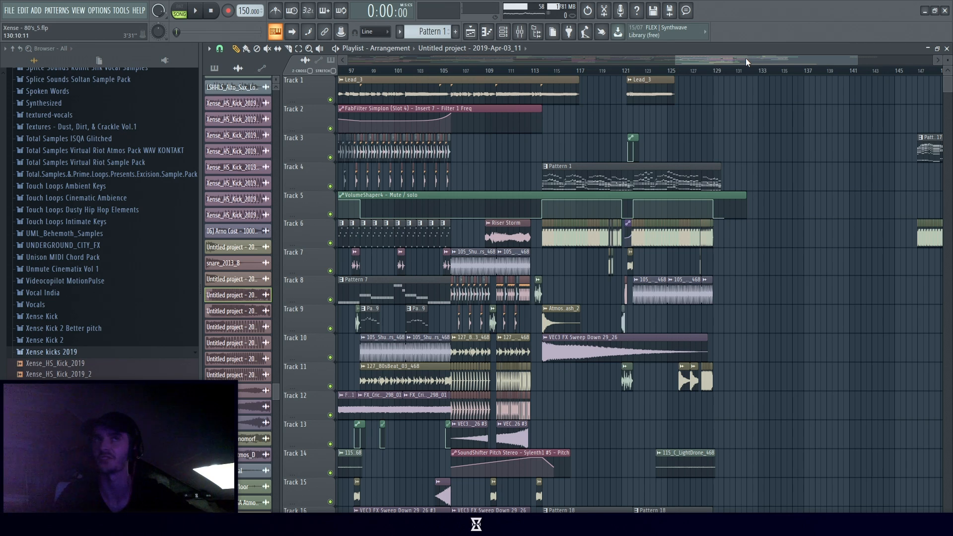
drag(745, 58, 685, 33)
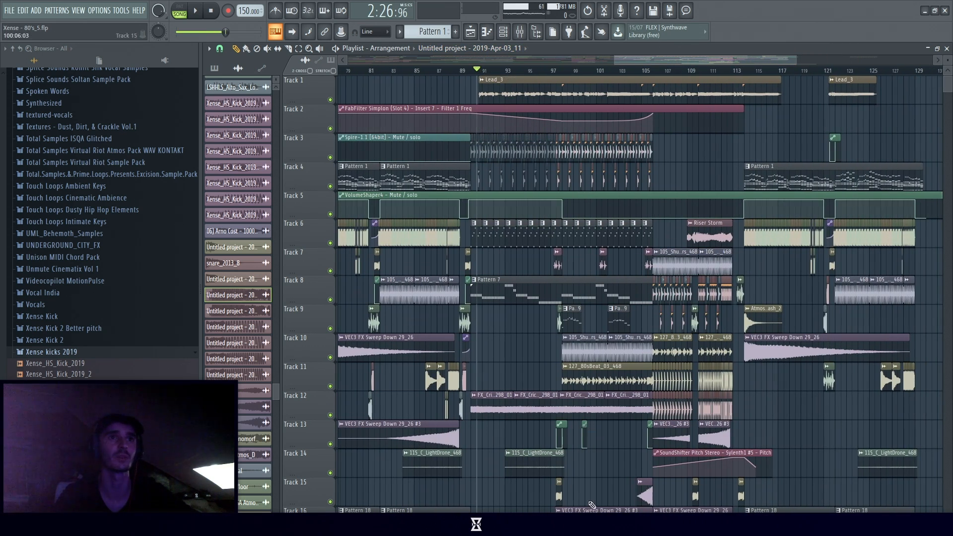
Play the breakdown from bar 90, skip ahead to bar 96 and examine its layers across all tracks.
scroll(592, 505, down, 6)
scroll(570, 411, up, 6)
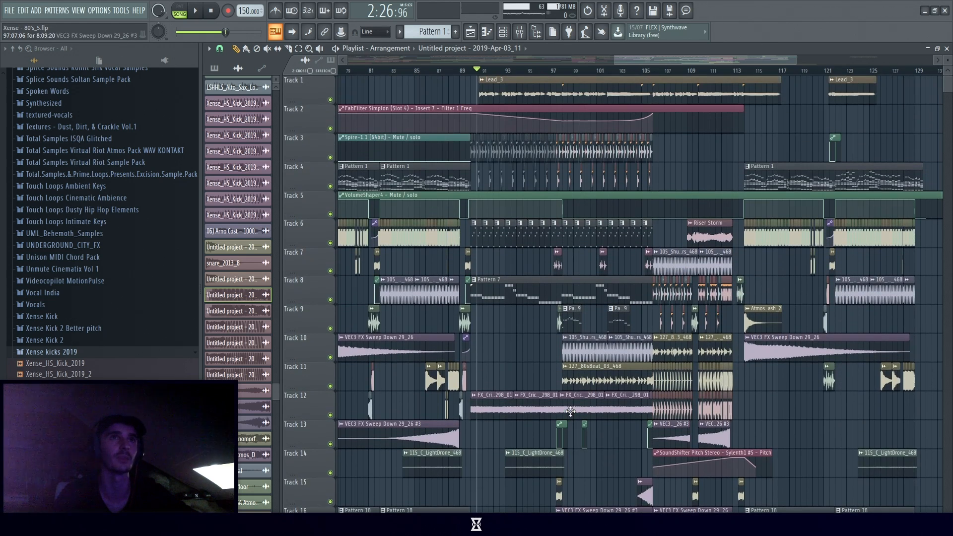
scroll(571, 199, down, 7)
key(space)
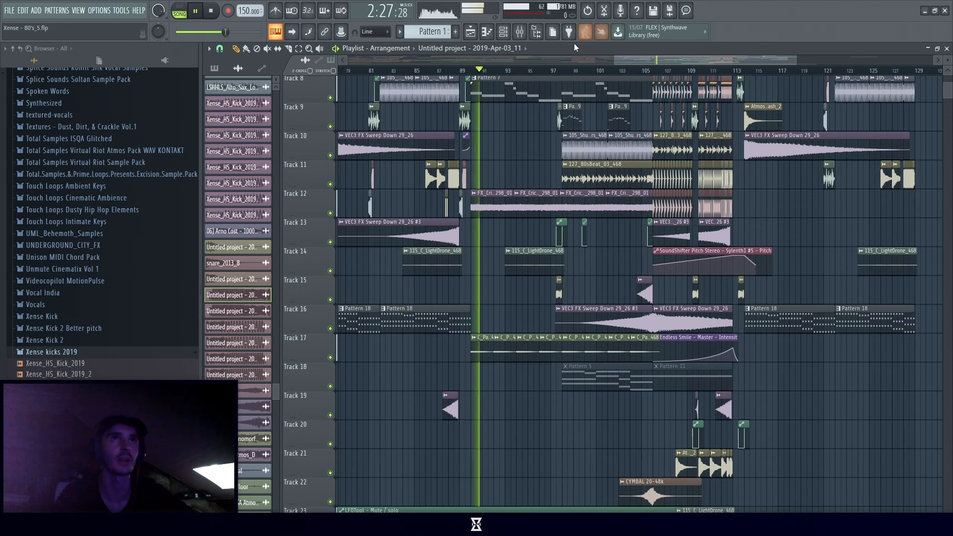
click(546, 71)
scroll(662, 131, up, 7)
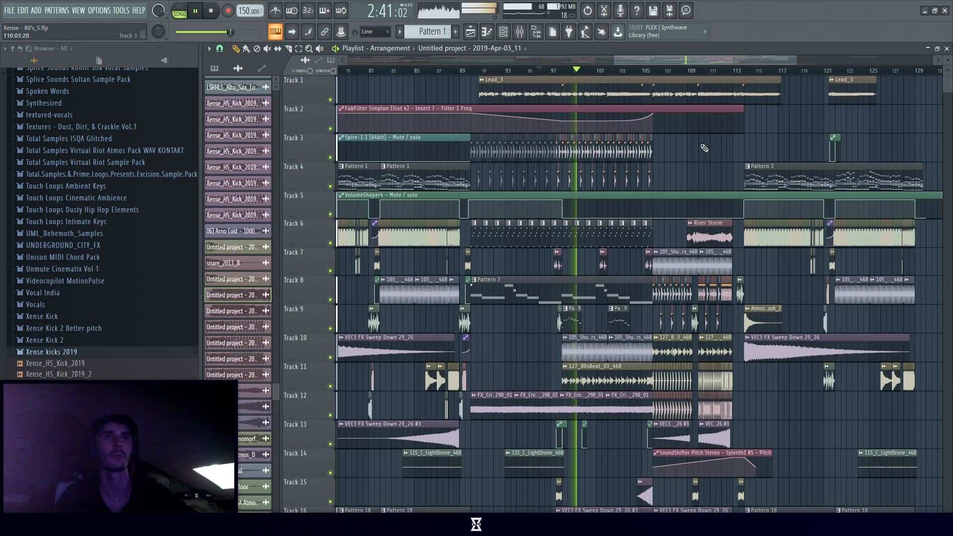
scroll(744, 198, down, 7)
scroll(792, 240, up, 7)
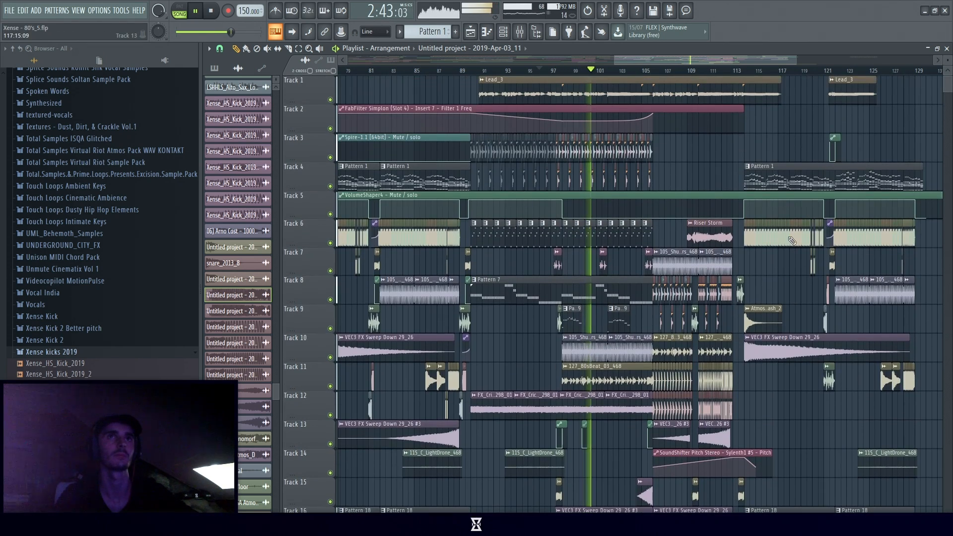
Follow the playback through the build-up and examine the layers of the drop at bar 114.
drag(652, 62, 671, 58)
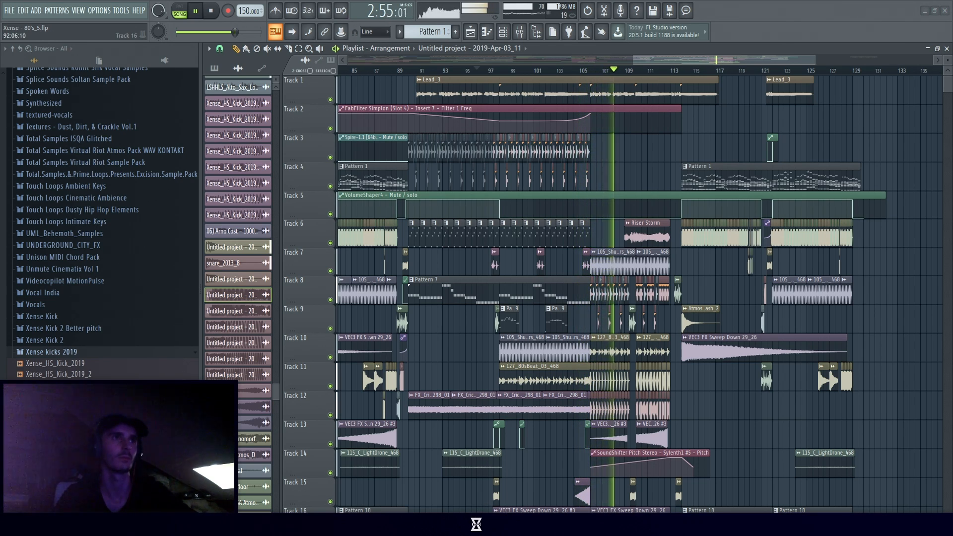
drag(711, 61, 728, 56)
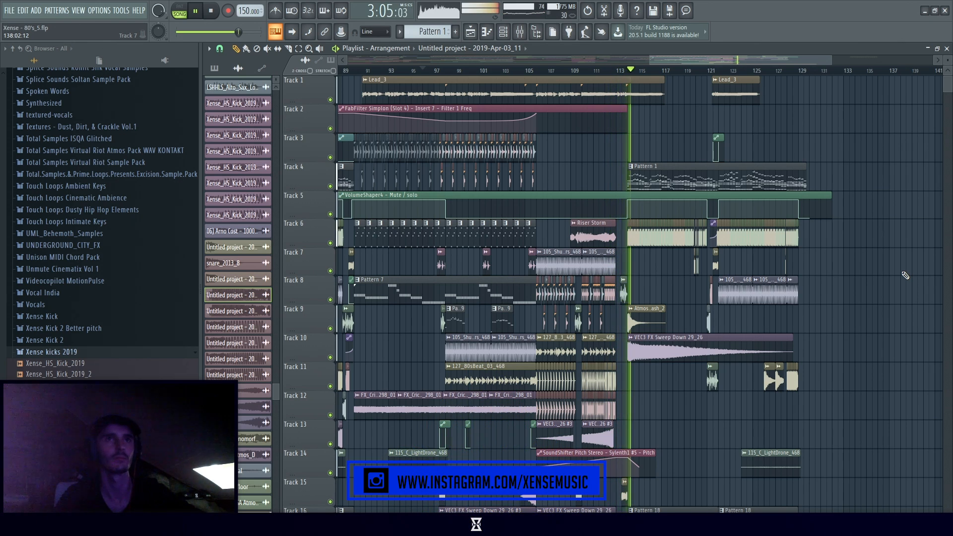
drag(831, 59, 812, 60)
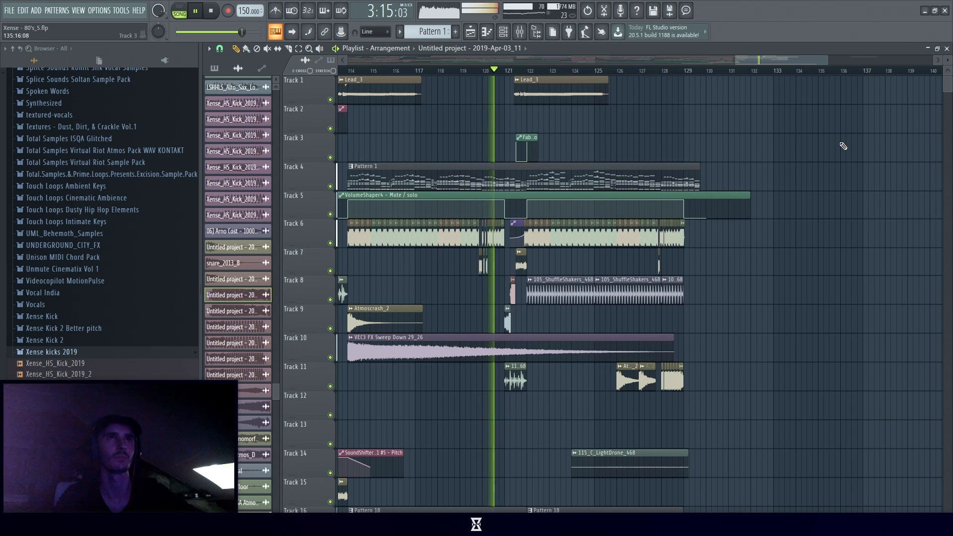
scroll(843, 146, down, 5)
scroll(814, 240, up, 4)
scroll(757, 244, up, 1)
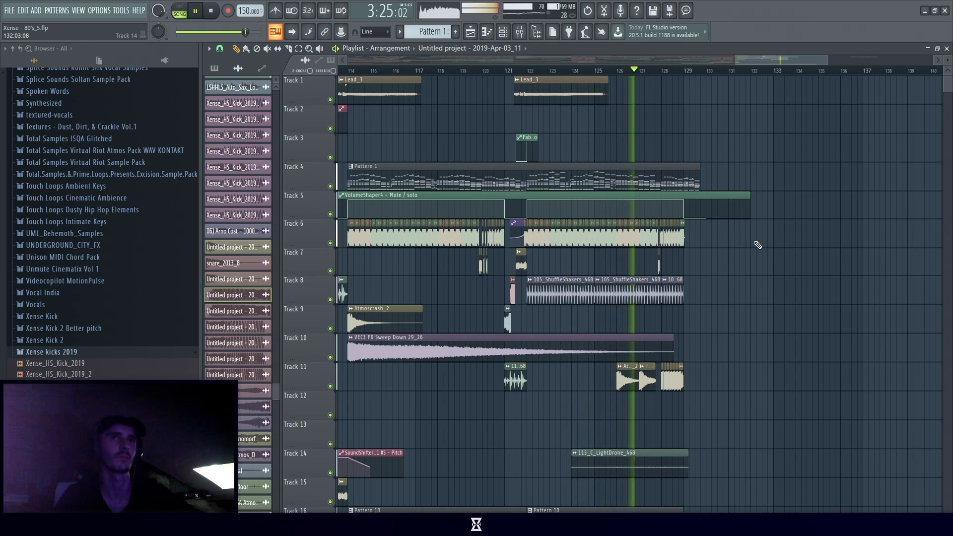
scroll(757, 244, down, 4)
scroll(756, 244, up, 4)
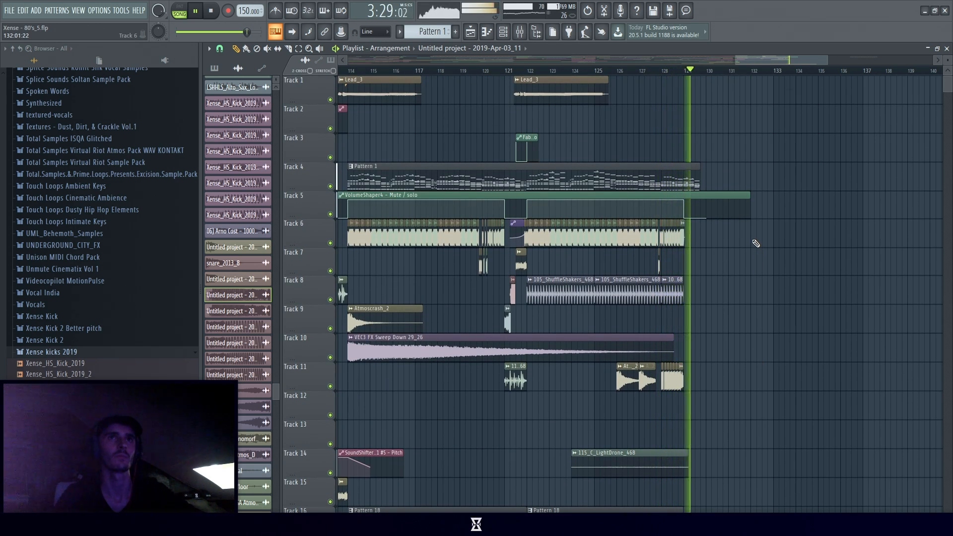
Save the project and replay the end of the drop from bar 128.
key(space)
key(ctrl+s)
click(675, 69)
key(space)
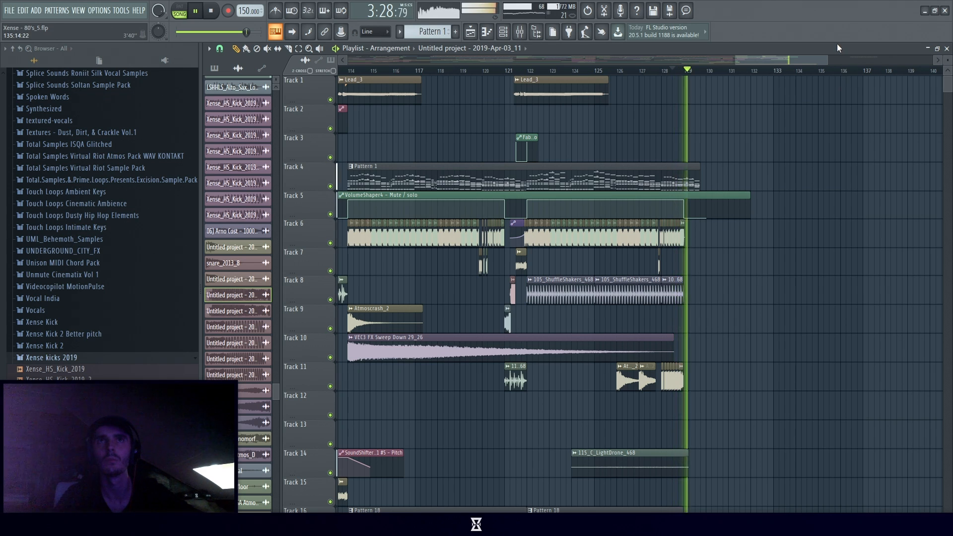
click(215, 10)
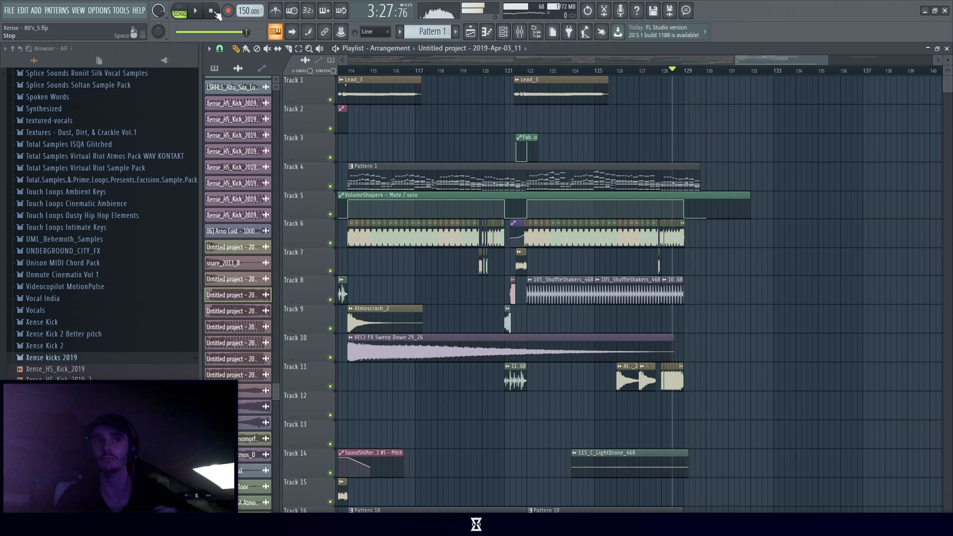
Survey the lower tracks, solo Pattern 3 on Track 25 and play the build-up from about bar 106.
scroll(731, 55, down, 5)
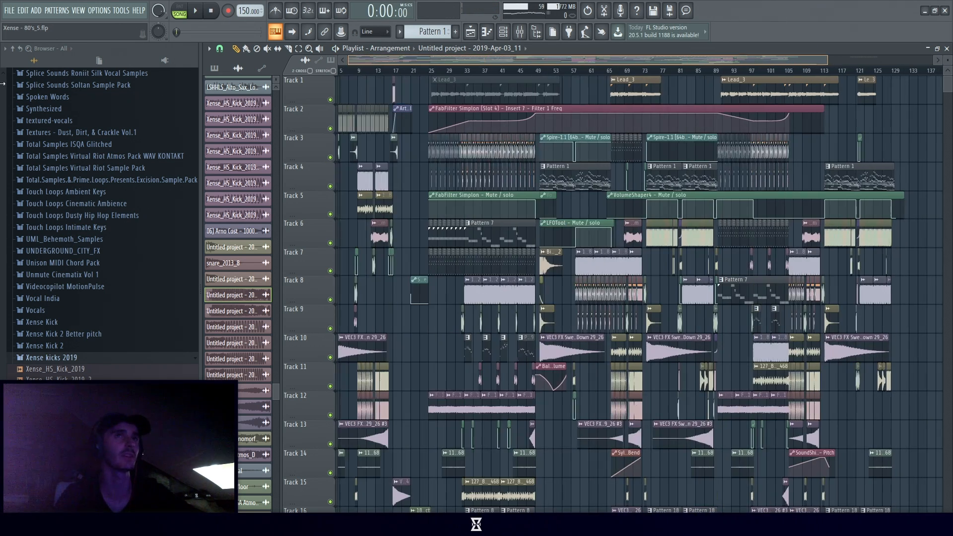
scroll(854, 213, down, 8)
scroll(854, 213, down, 2)
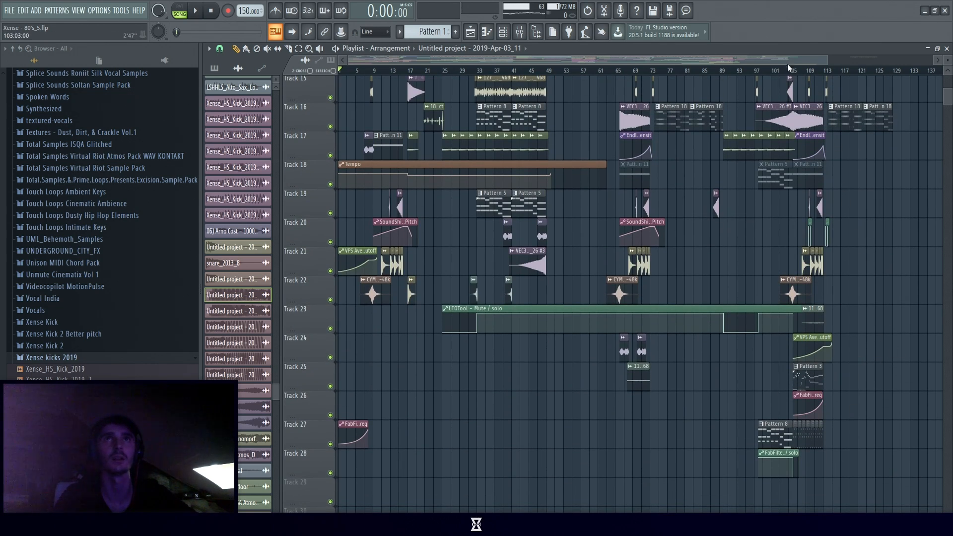
drag(827, 60, 544, 60)
drag(521, 60, 760, 89)
ctrl+click(330, 386)
key(space)
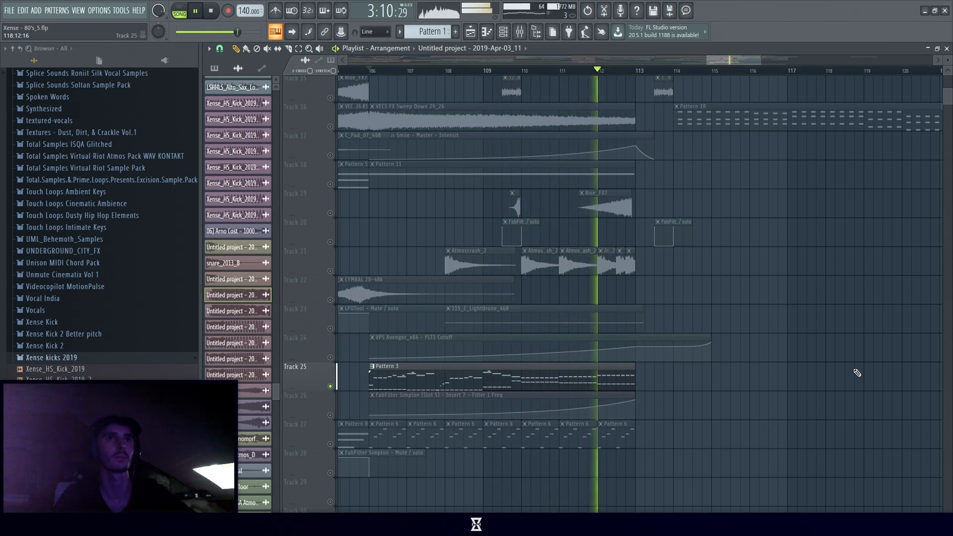
key(space)
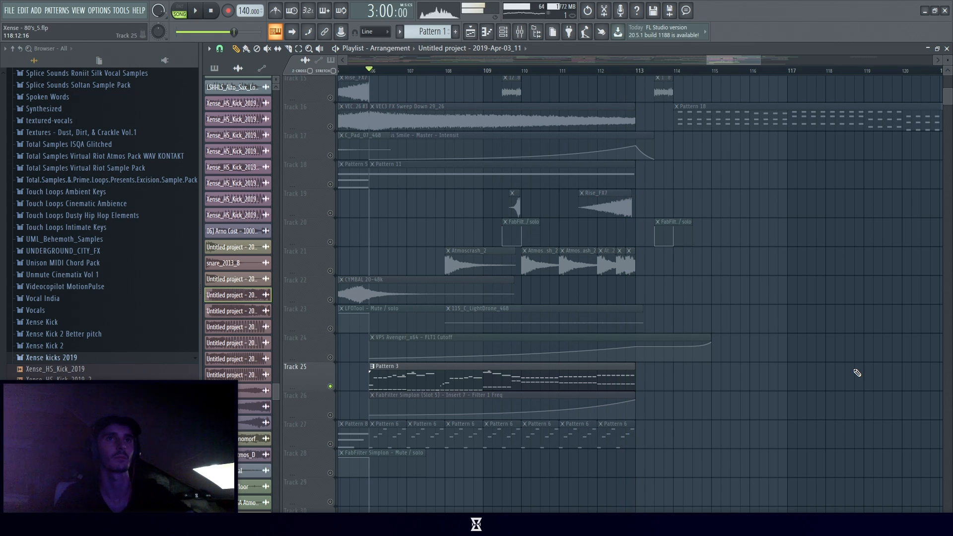
Examine the unsoloed build-up's layers across all tracks between bars 106 and 114, and bring the whole arrangement into view.
scroll(409, 248, up, 5)
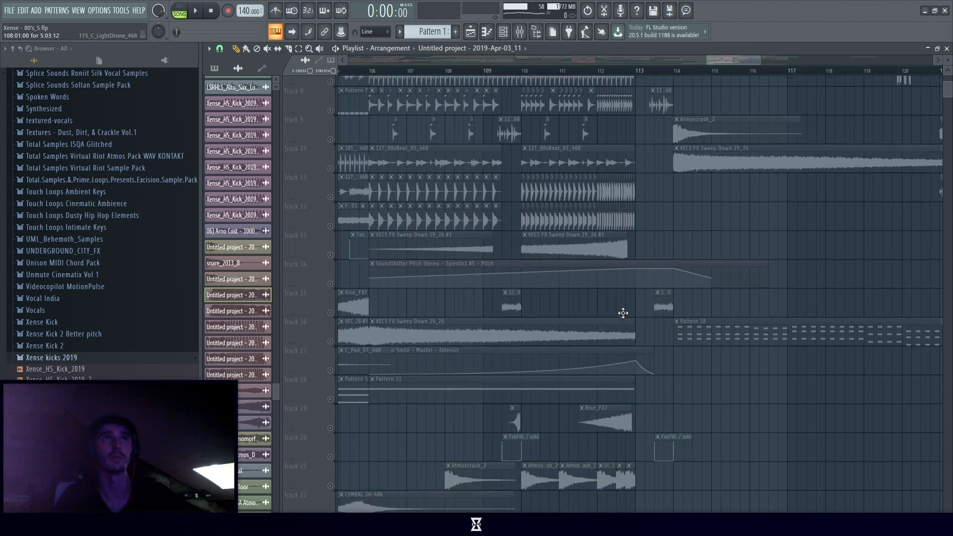
scroll(338, 241, down, 5)
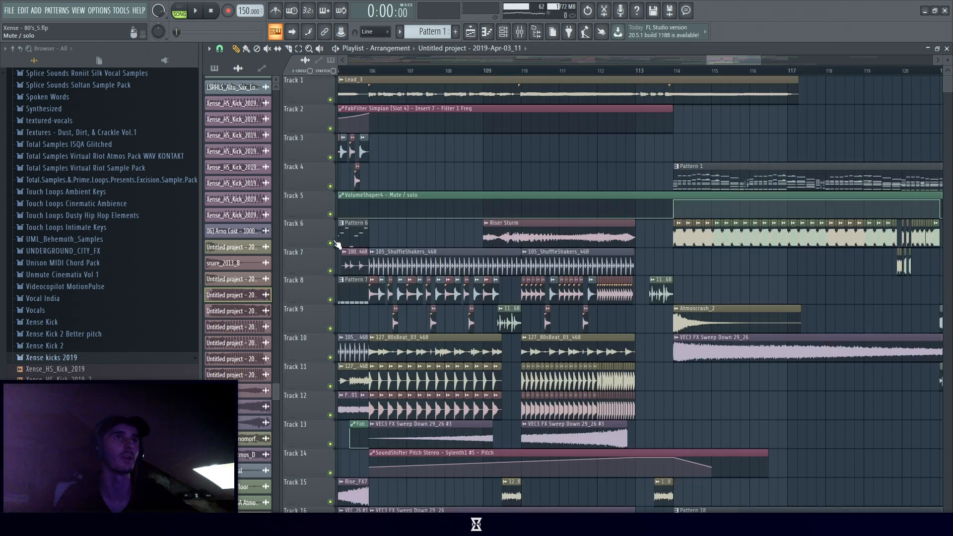
scroll(830, 347, down, 3)
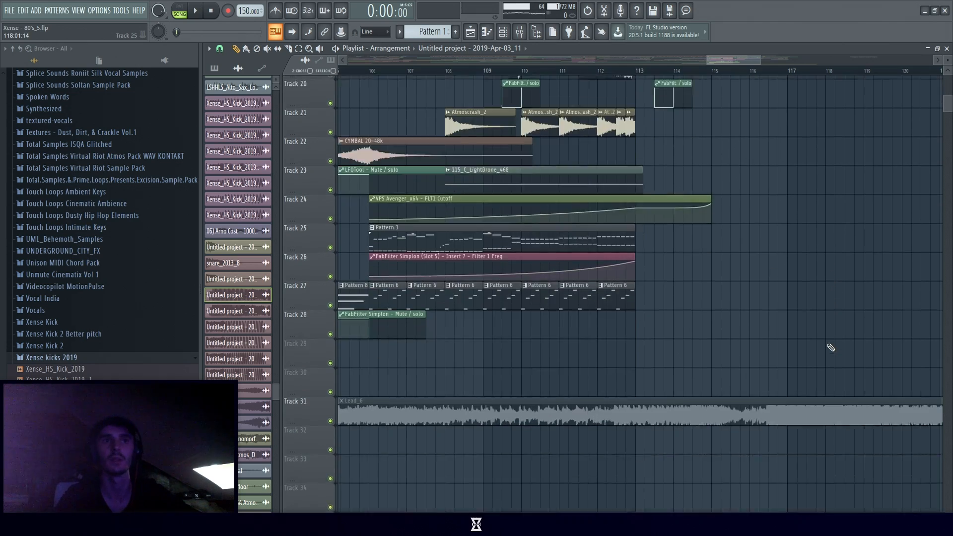
scroll(831, 347, up, 5)
scroll(830, 348, up, 4)
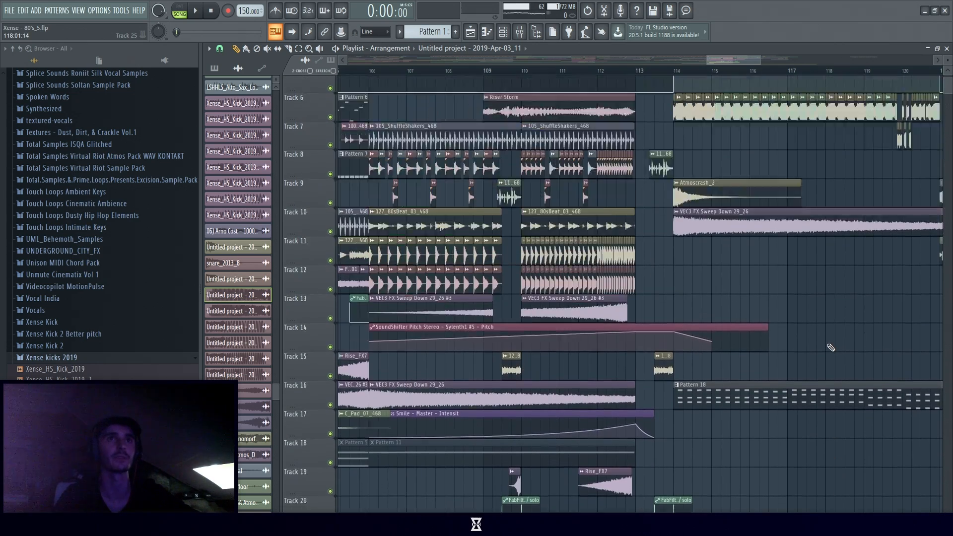
scroll(830, 347, down, 4)
scroll(720, 345, up, 4)
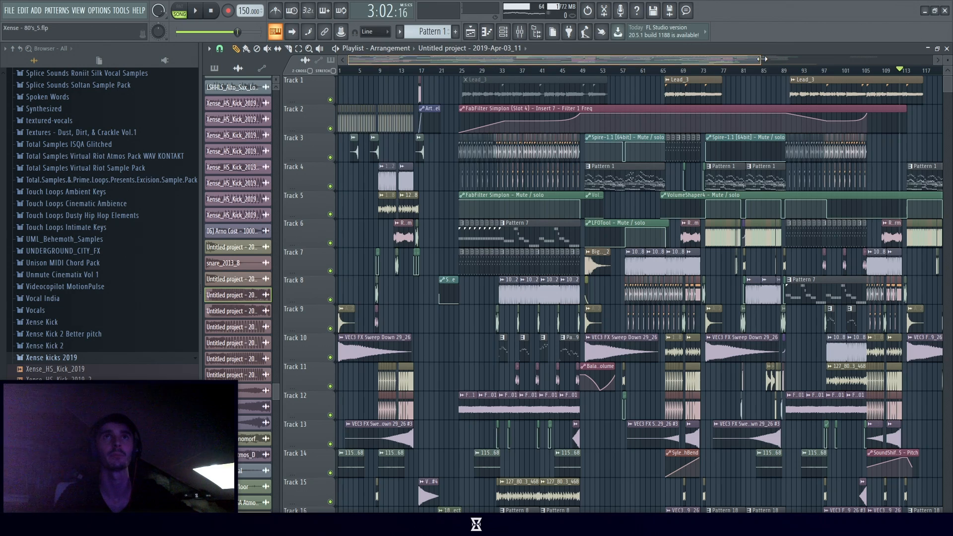
drag(762, 59, 933, 58)
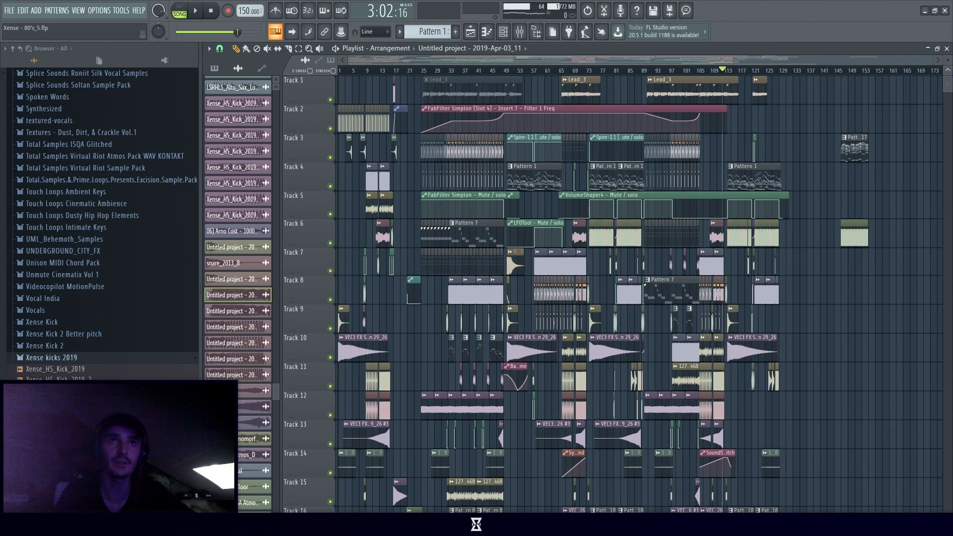